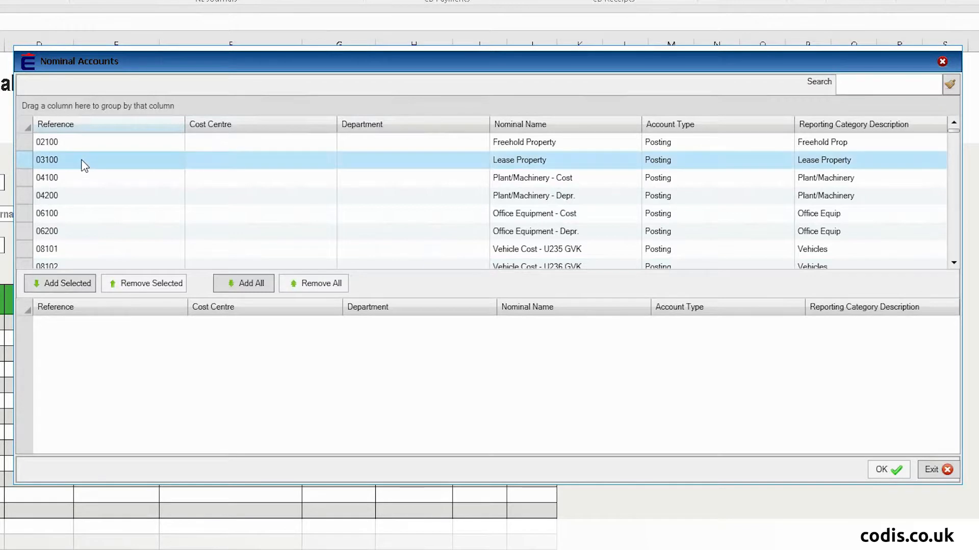
- Add nominal accounts 03100 Lease Property, 06200 and 06100 through 08103 to the chosen list
{"action": "left_click", "coordinate": [74, 326]}
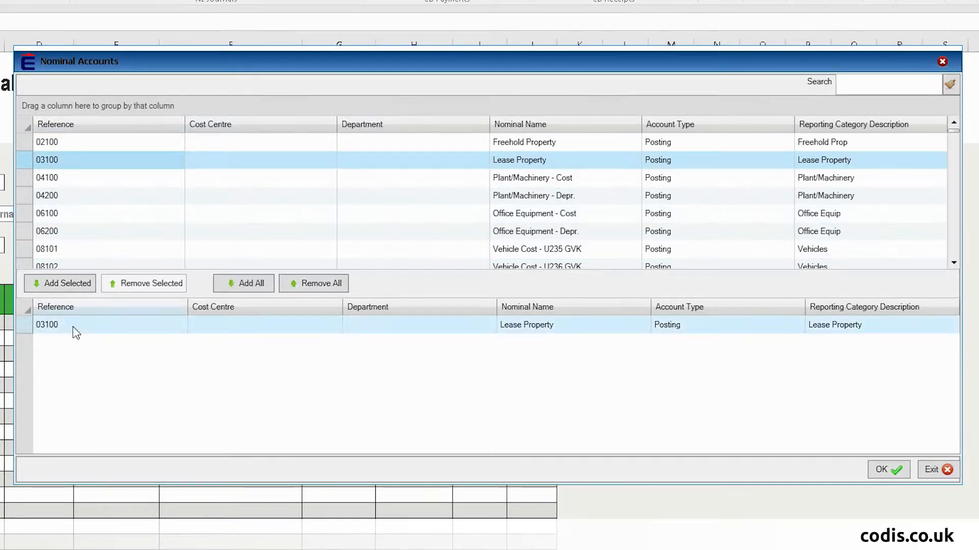
{"action": "double_click", "coordinate": [79, 231]}
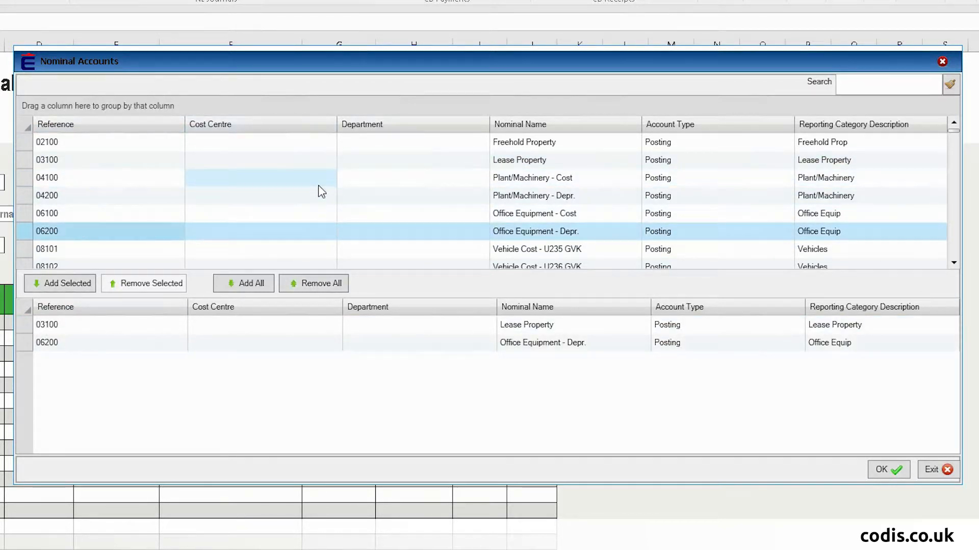
{"action": "left_click", "coordinate": [207, 166]}
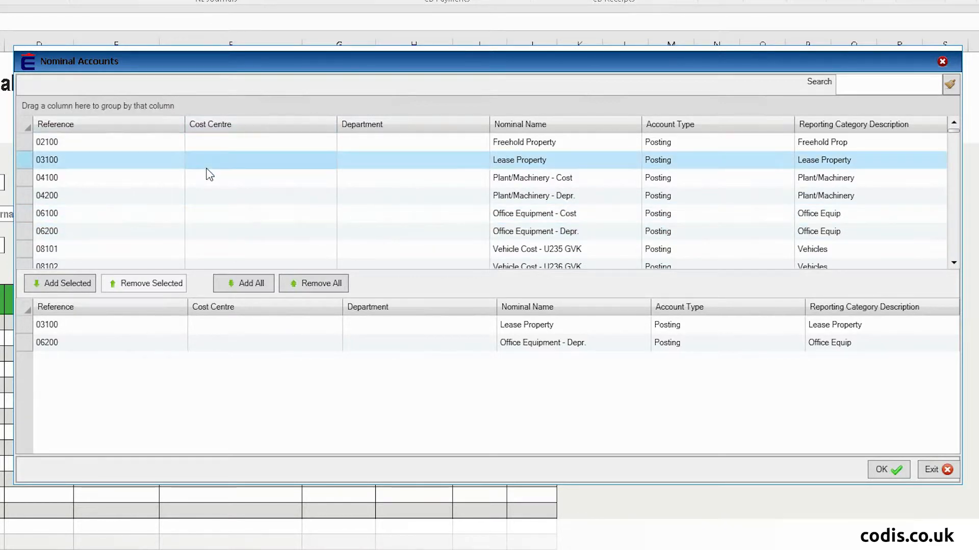
{"action": "scroll", "coordinate": [206, 173], "scroll_direction": "down", "scroll_amount": 1}
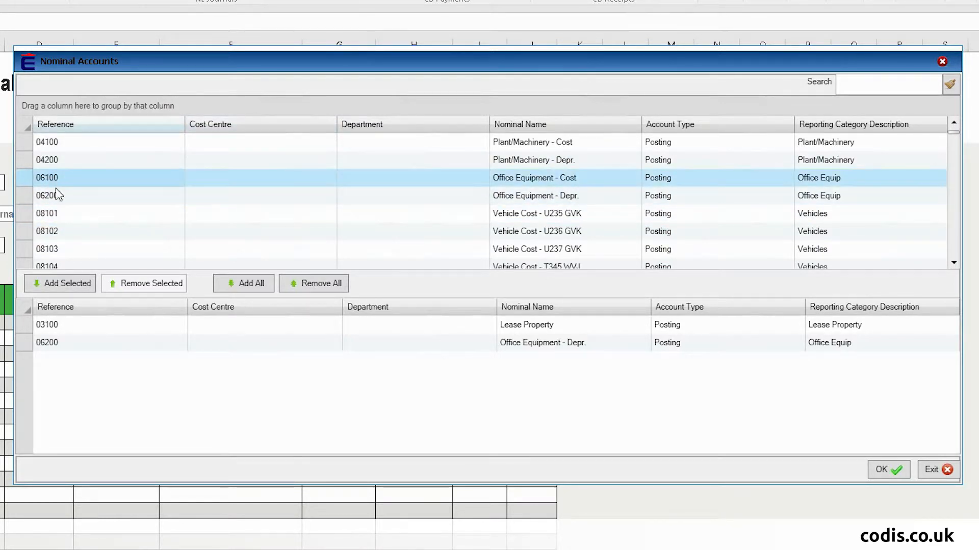
{"action": "left_click", "coordinate": [55, 252], "text": "shift"}
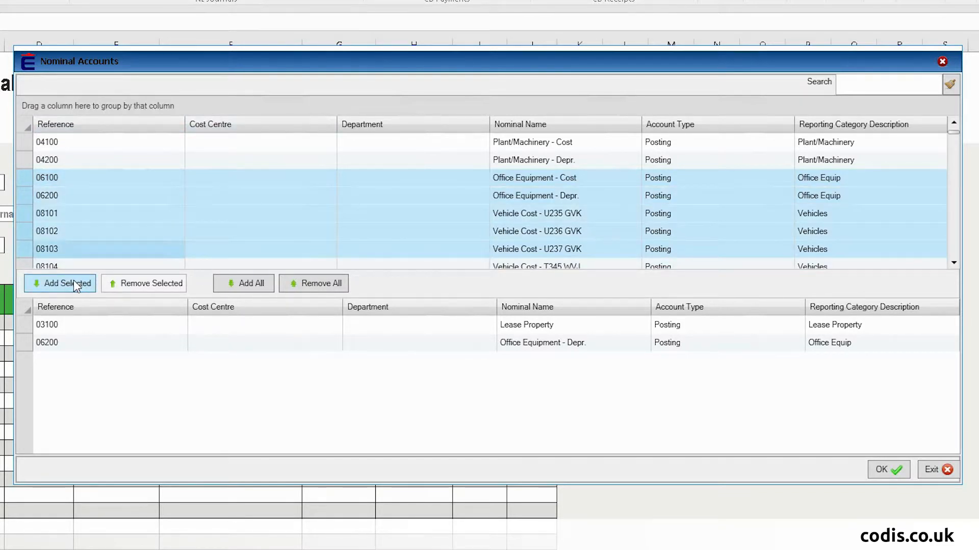
{"action": "left_click", "coordinate": [75, 285]}
- Search accounts for 411 and add 41100 SCO BES to the list
{"action": "left_click", "coordinate": [865, 85]}
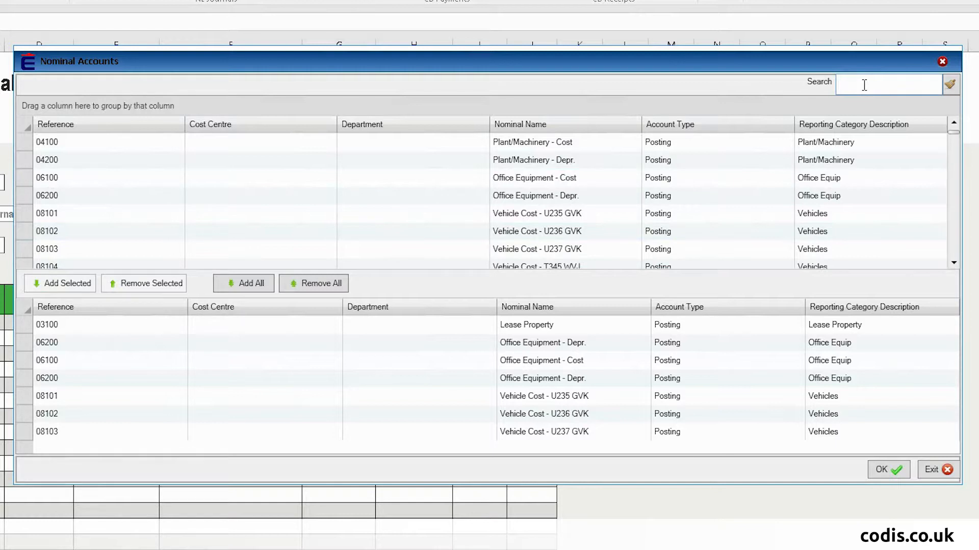
{"action": "type", "text": "411"}
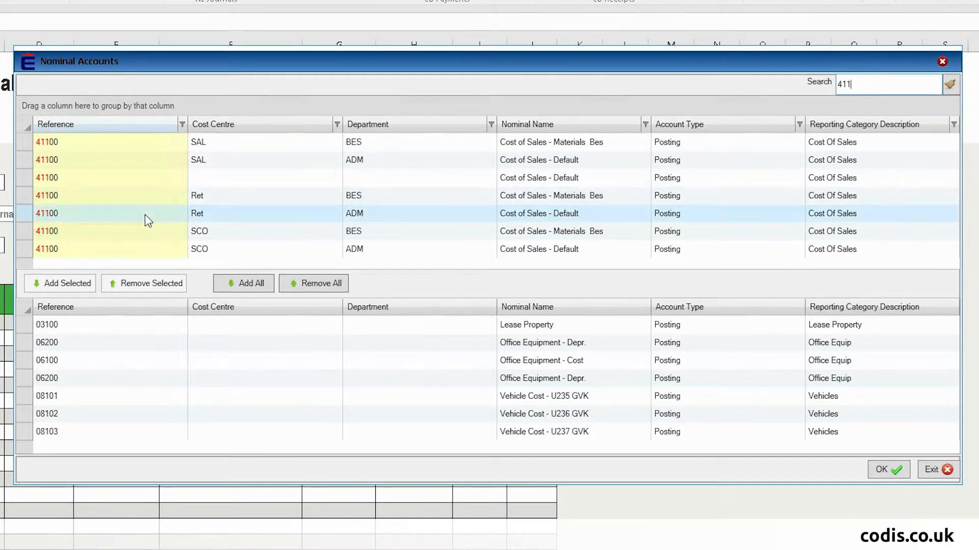
{"action": "double_click", "coordinate": [200, 236]}
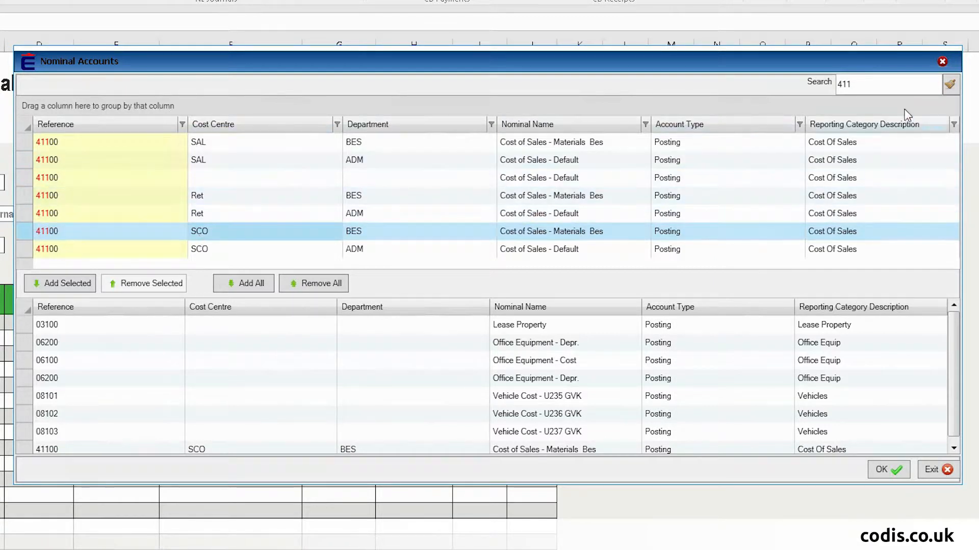
- Change the account search to 'accr' and browse to the 29100 Accruals account
{"action": "left_click", "coordinate": [878, 84]}
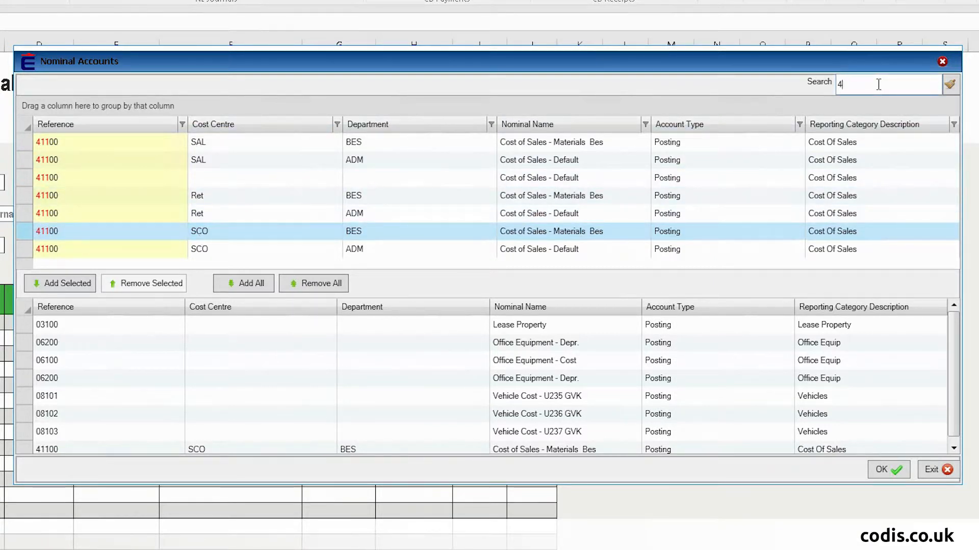
{"action": "key", "text": "BackSpace"}
{"action": "type", "text": "accr"}
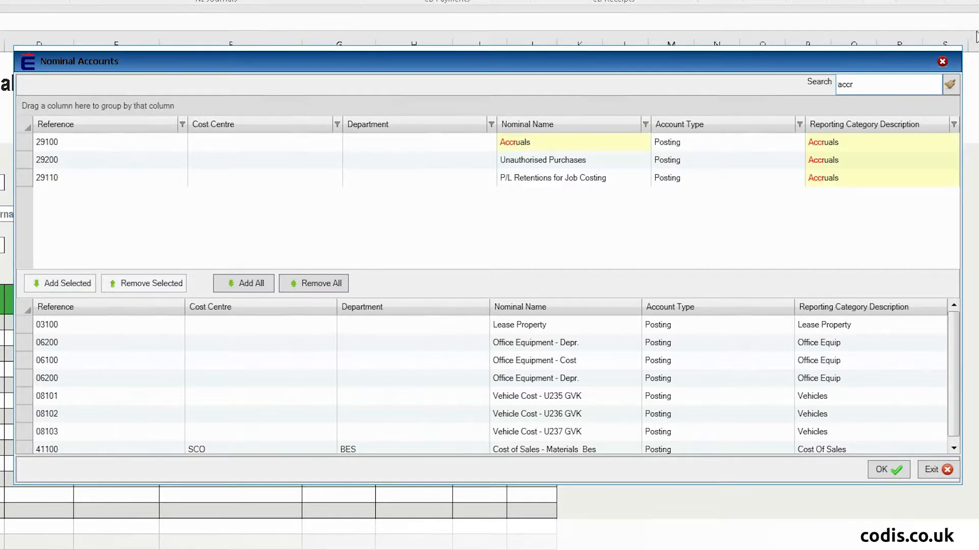
{"action": "key", "text": "Down"}
{"action": "key", "text": "Down"}
{"action": "key", "text": "Down"}
{"action": "key", "text": "Up"}
{"action": "key", "text": "Up"}
{"action": "key", "text": "Up"}
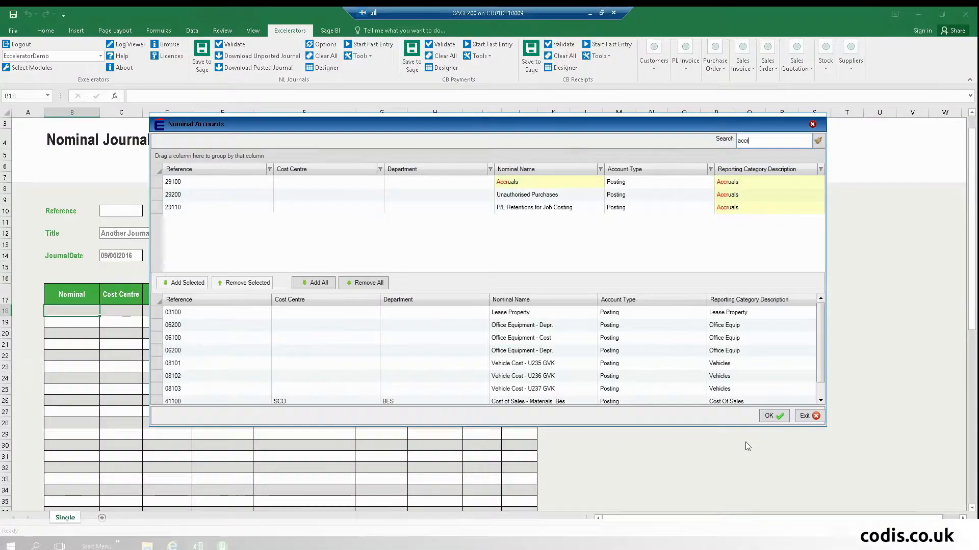
- Load the nine accounts, 03100 to 29100 Accruals, and review the total and narrative formulas
{"action": "left_click", "coordinate": [776, 417]}
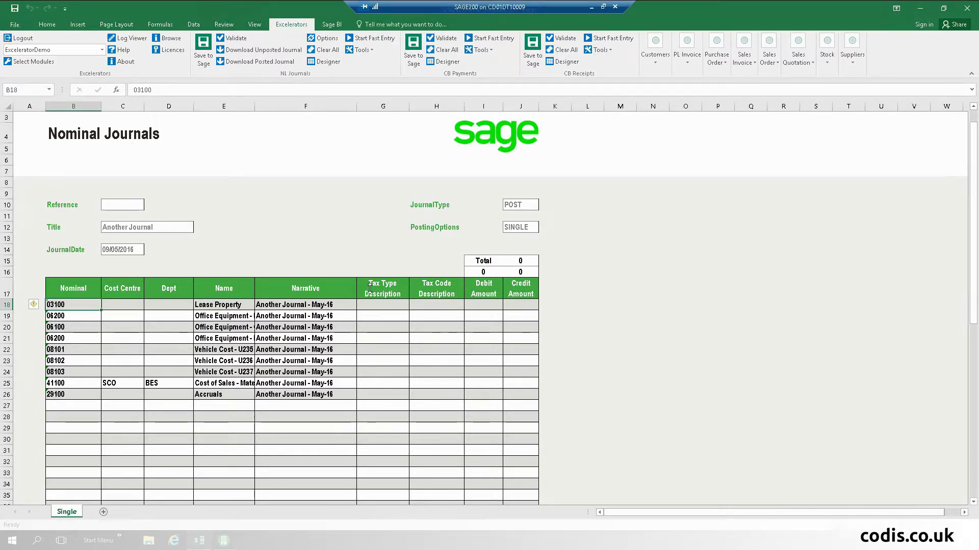
{"action": "left_click", "coordinate": [676, 238]}
{"action": "left_click", "coordinate": [488, 271]}
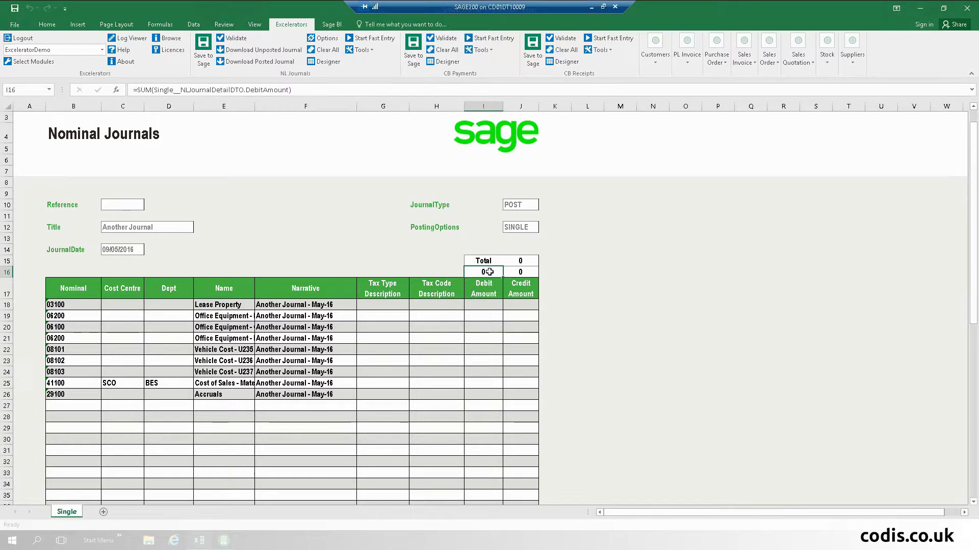
{"action": "left_click", "coordinate": [524, 272]}
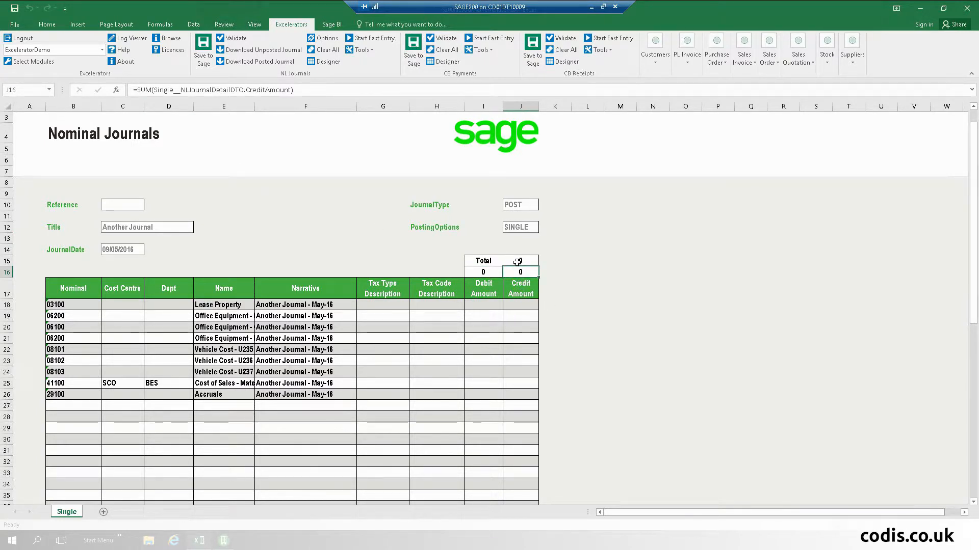
{"action": "left_click", "coordinate": [523, 261]}
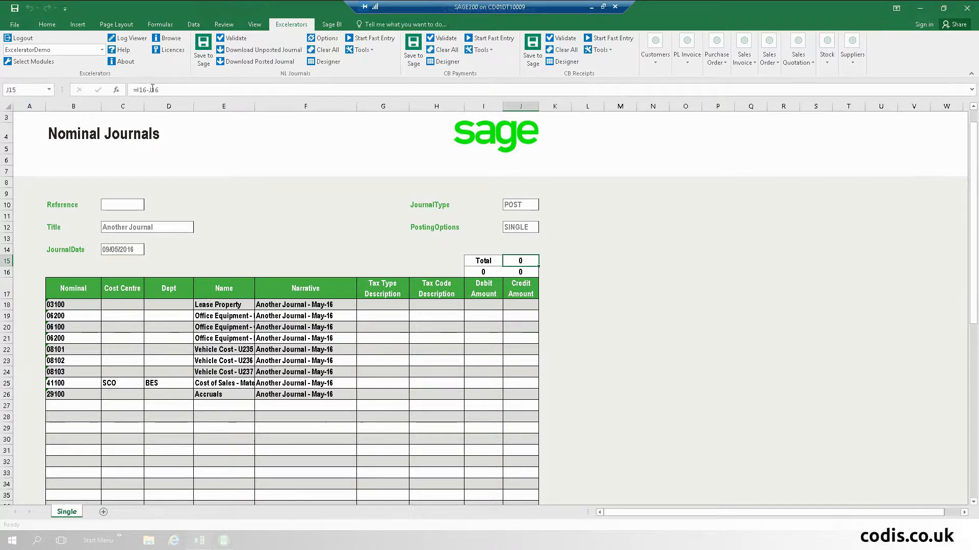
{"action": "left_click", "coordinate": [296, 308]}
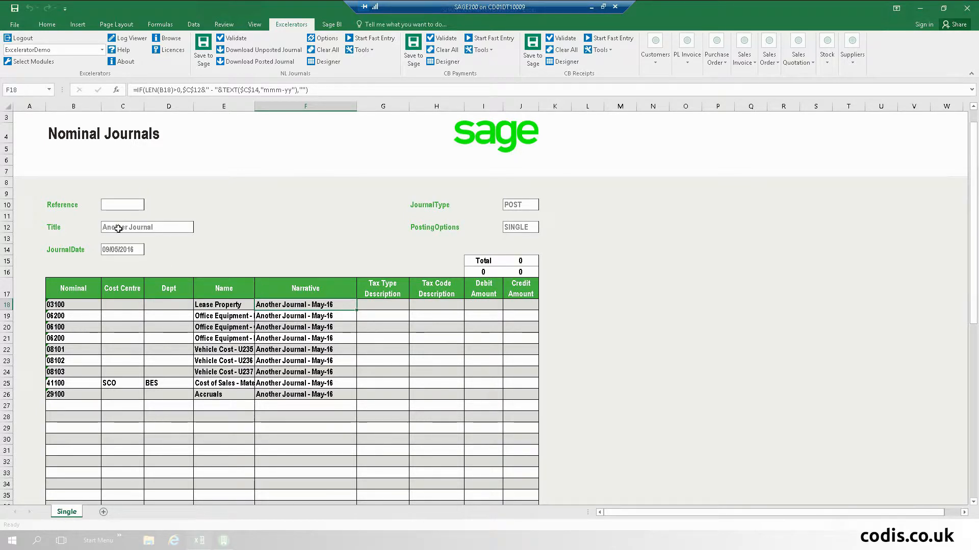
{"action": "left_click", "coordinate": [151, 226]}
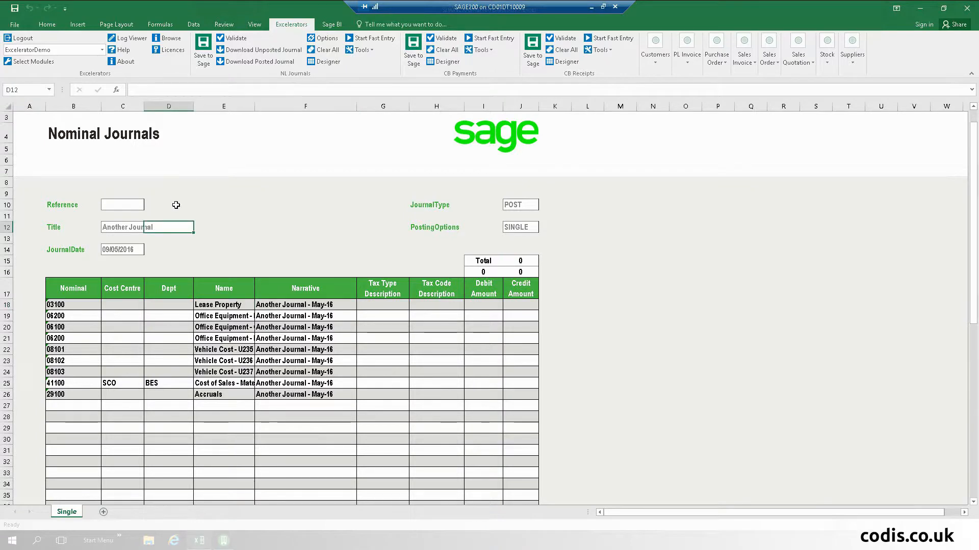
{"action": "left_click", "coordinate": [116, 227]}
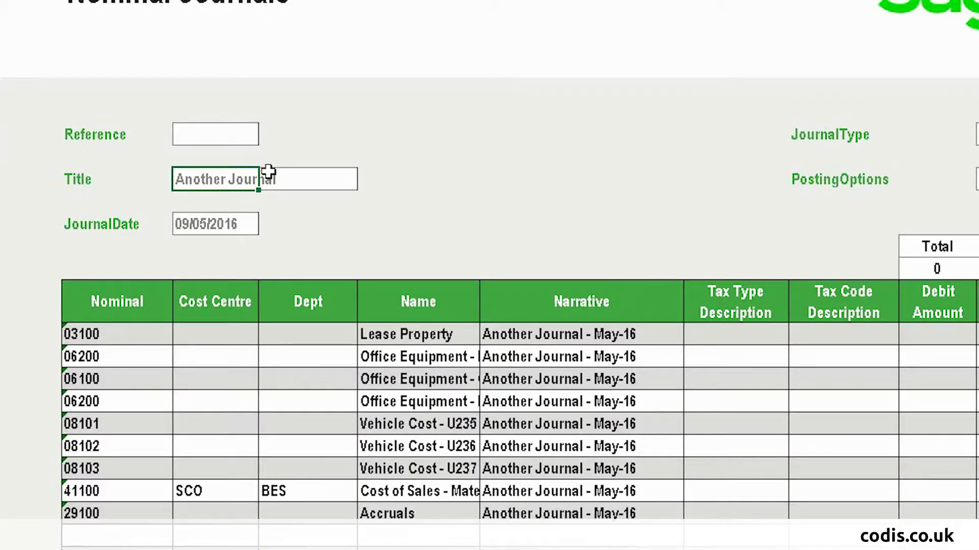
- Retitle the journal 'Another Jrnl' so narratives read 'Another Jrnl - May-16'
{"action": "double_click", "coordinate": [268, 171]}
{"action": "key", "text": "BackSpace"}
{"action": "key", "text": "BackSpace"}
{"action": "key", "text": "BackSpace"}
{"action": "key", "text": "BackSpace"}
{"action": "key", "text": "BackSpace"}
{"action": "key", "text": "BackSpace"}
{"action": "type", "text": "rnl"}
{"action": "key", "text": "Return"}
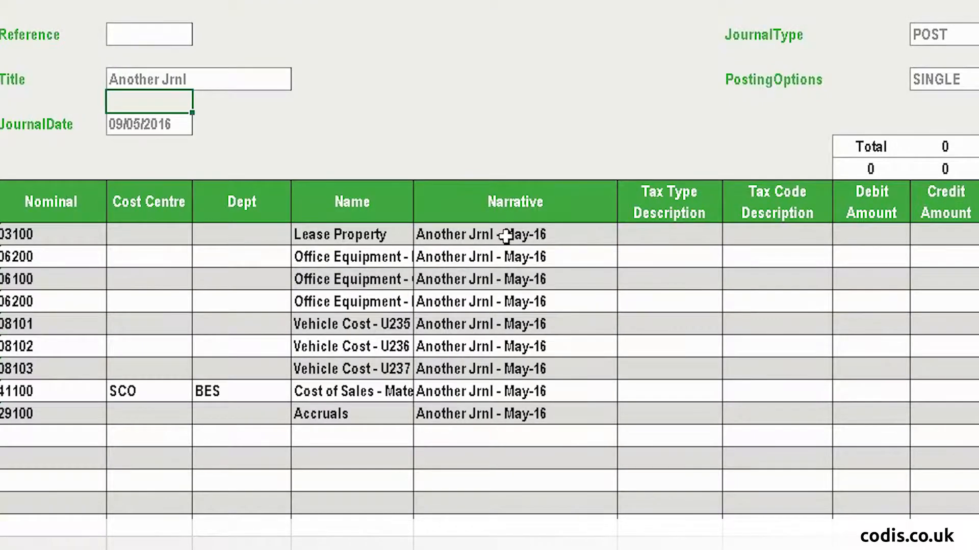
{"action": "left_click", "coordinate": [304, 306]}
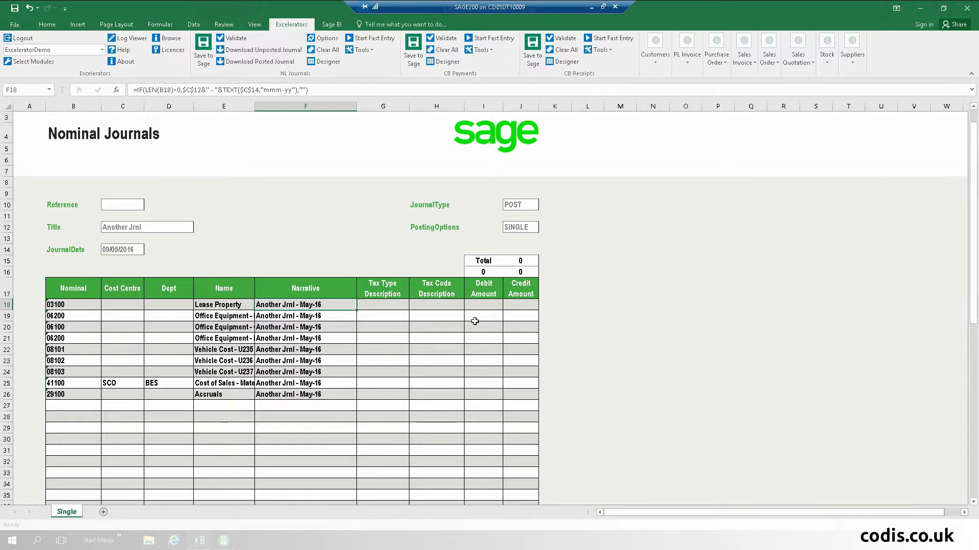
- Fill debit amounts 10 to 80 down I18:I25 and clear the Accruals debit in I26
{"action": "left_click", "coordinate": [484, 296]}
{"action": "left_click", "coordinate": [485, 304]}
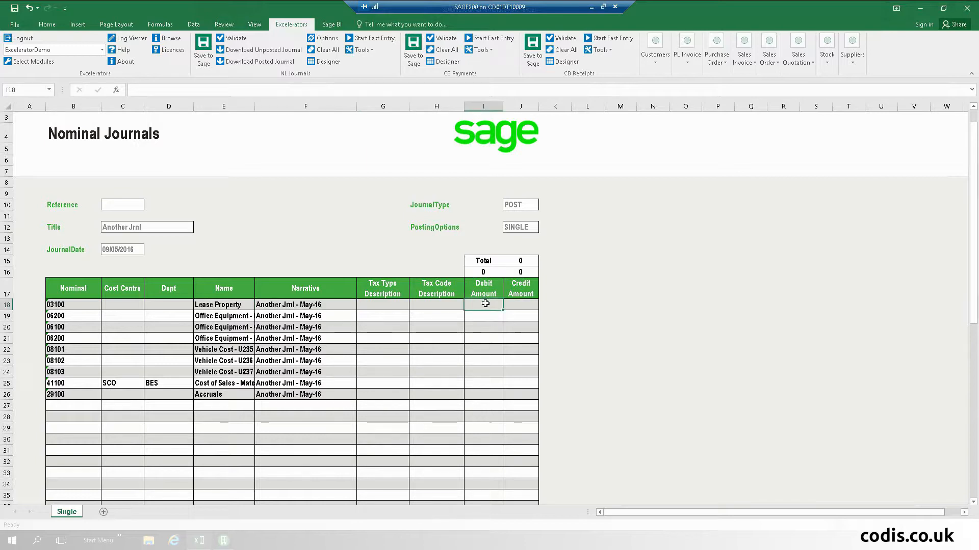
{"action": "type", "text": "10"}
{"action": "key", "text": "Return"}
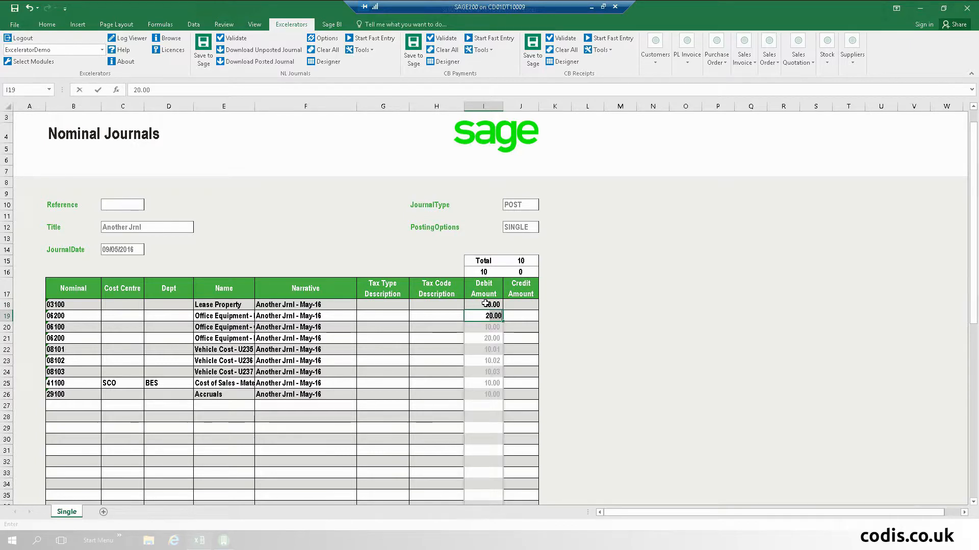
{"action": "key", "text": "Return"}
{"action": "left_click_drag", "start_coordinate": [486, 304], "coordinate": [504, 388]}
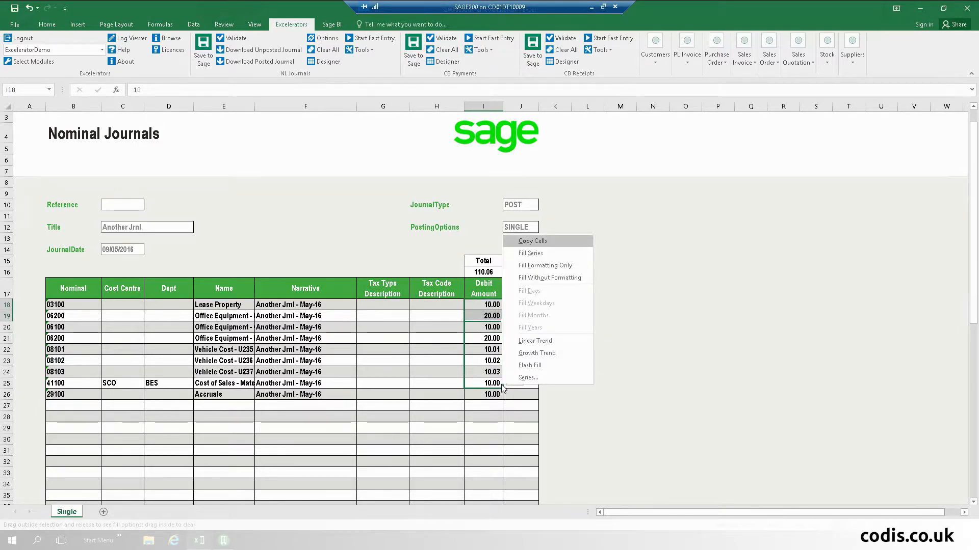
{"action": "left_click", "coordinate": [544, 278]}
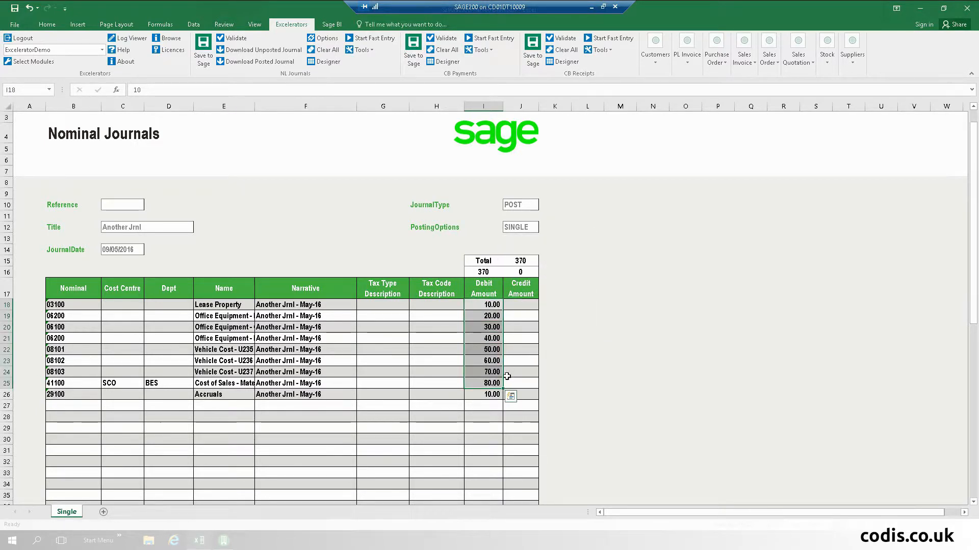
{"action": "left_click", "coordinate": [494, 394]}
{"action": "key", "text": "Delete"}
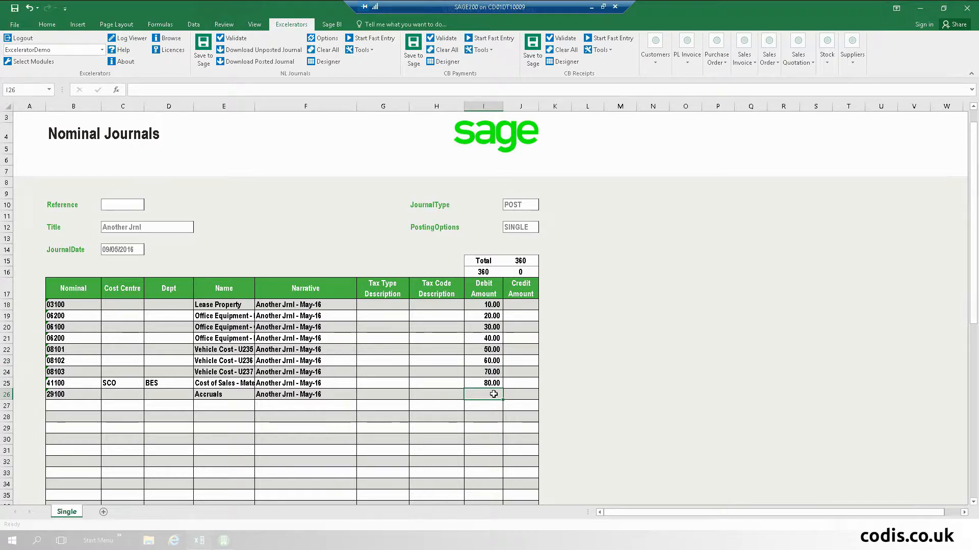
- Enter a 360.00 Accruals credit in J26 as the sum of I18:I25
{"action": "key", "text": "Tab"}
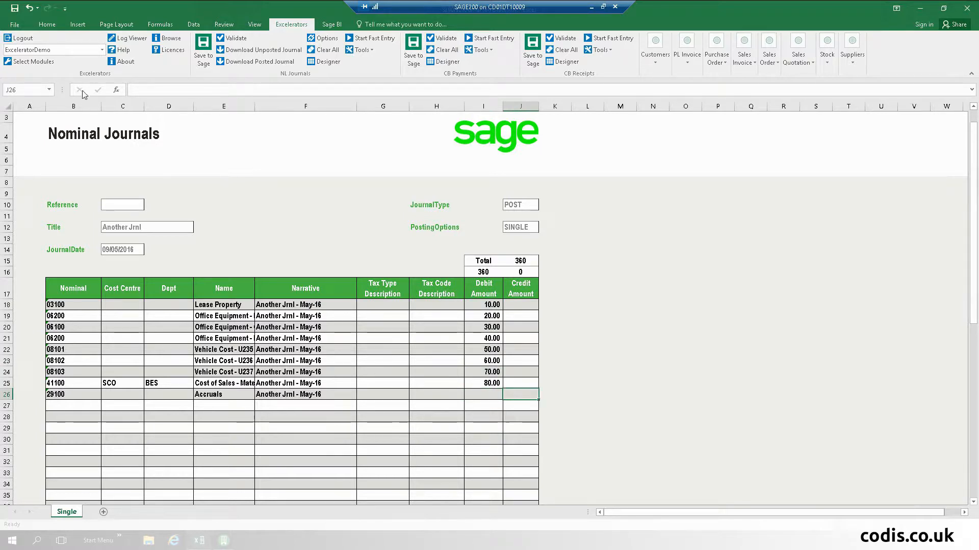
{"action": "left_click", "coordinate": [49, 24]}
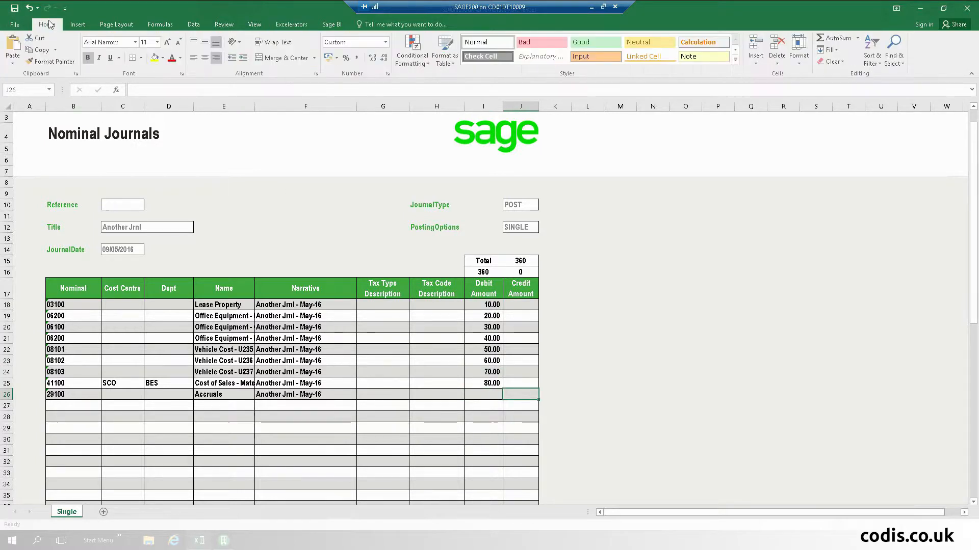
{"action": "left_click", "coordinate": [836, 38]}
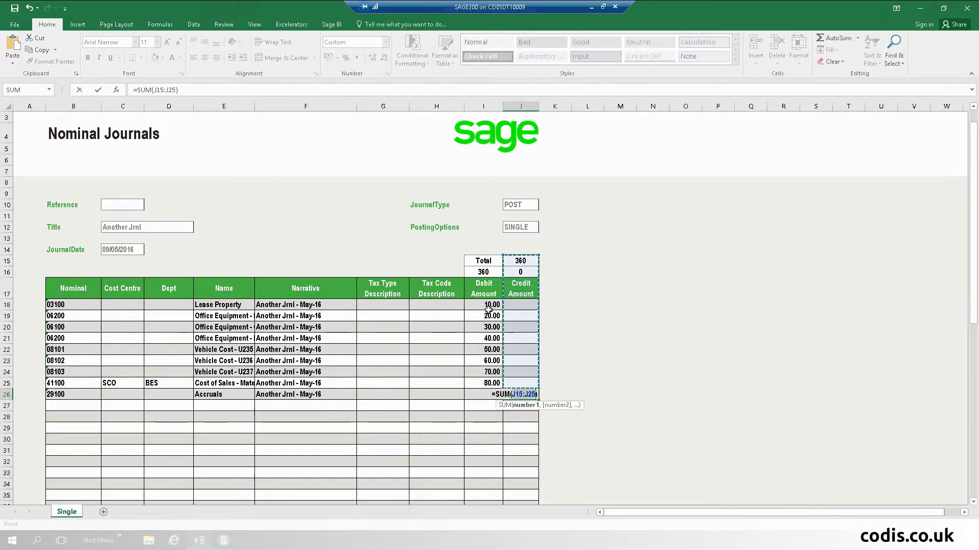
{"action": "left_click_drag", "start_coordinate": [488, 307], "coordinate": [491, 383]}
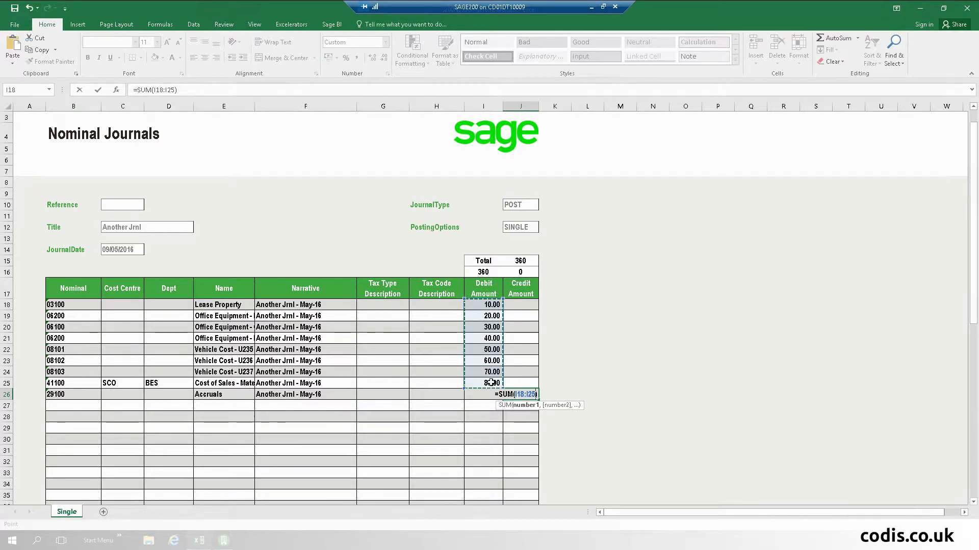
{"action": "key", "text": "Return"}
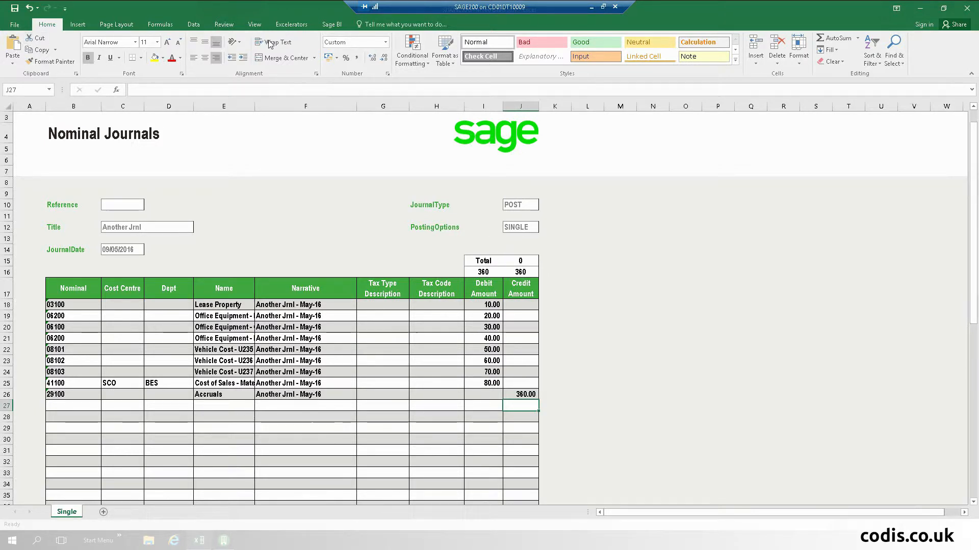
- Save the journal to Sage 200 and copy the returned reference J000000045
{"action": "left_click", "coordinate": [292, 25]}
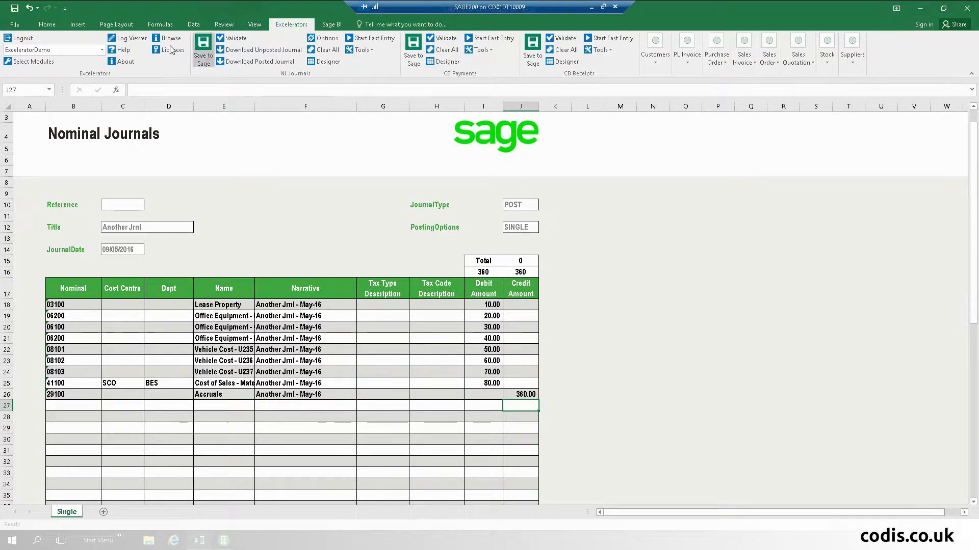
{"action": "left_click", "coordinate": [203, 50]}
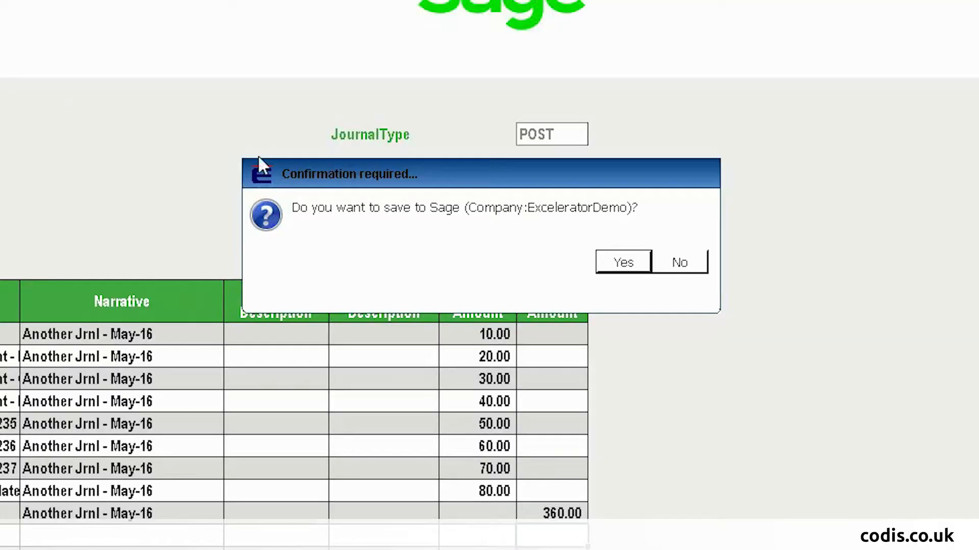
{"action": "left_click", "coordinate": [631, 263]}
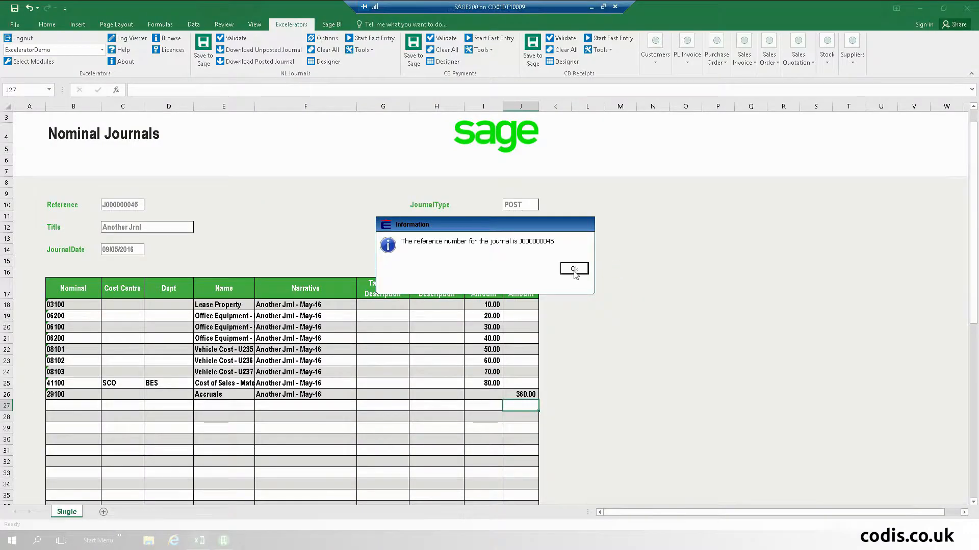
{"action": "left_click", "coordinate": [659, 262]}
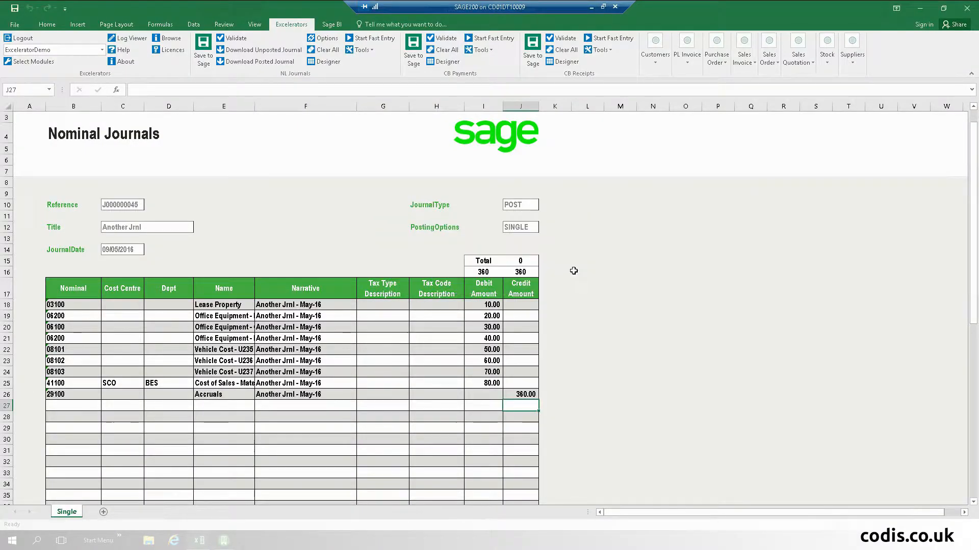
{"action": "right_click", "coordinate": [118, 206]}
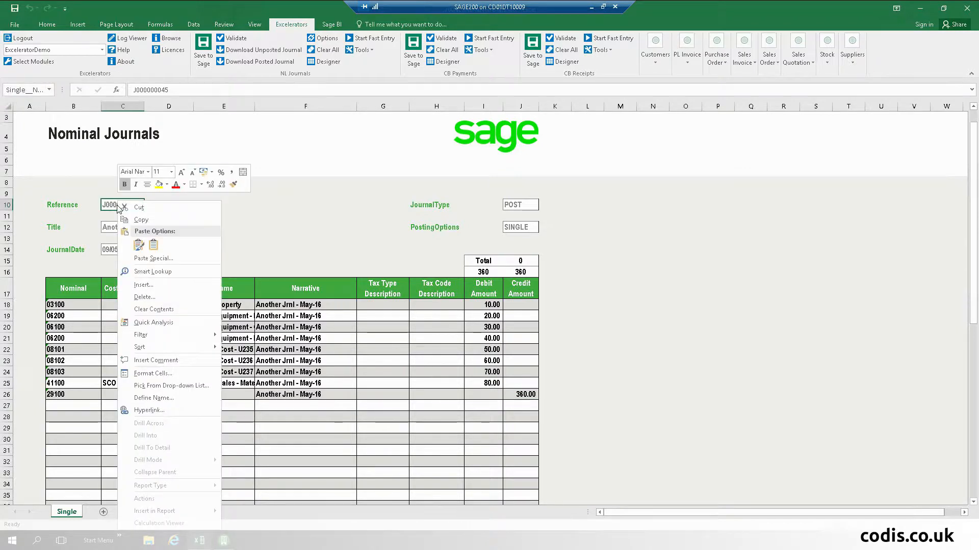
{"action": "left_click", "coordinate": [131, 220]}
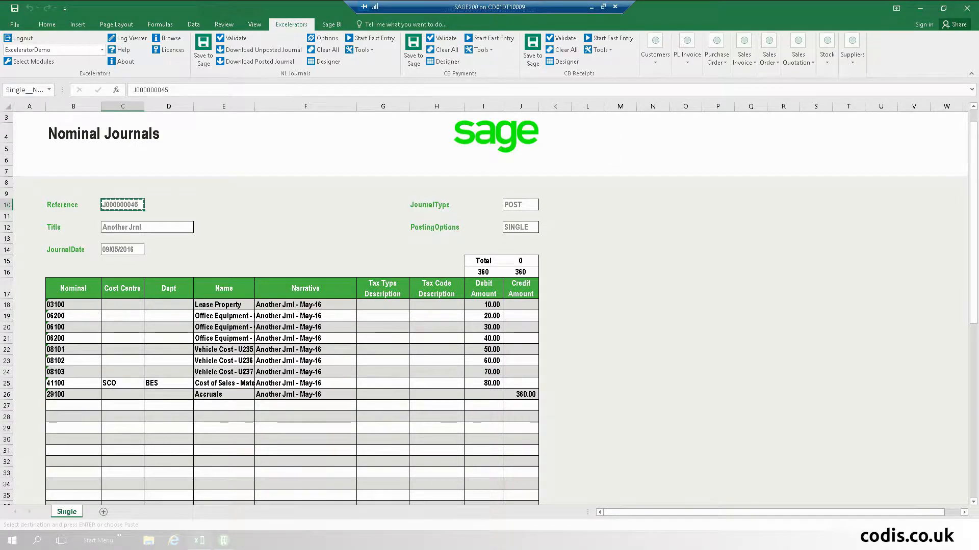
- In Sage 200, open the Transaction Audit Trail List under Accounting System Manager
{"action": "left_click", "coordinate": [223, 541]}
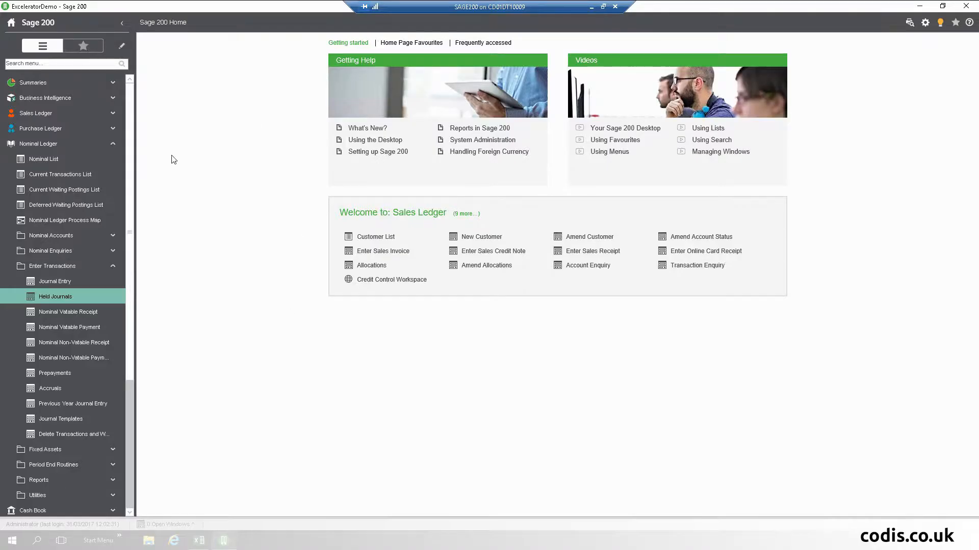
{"action": "left_click", "coordinate": [69, 158]}
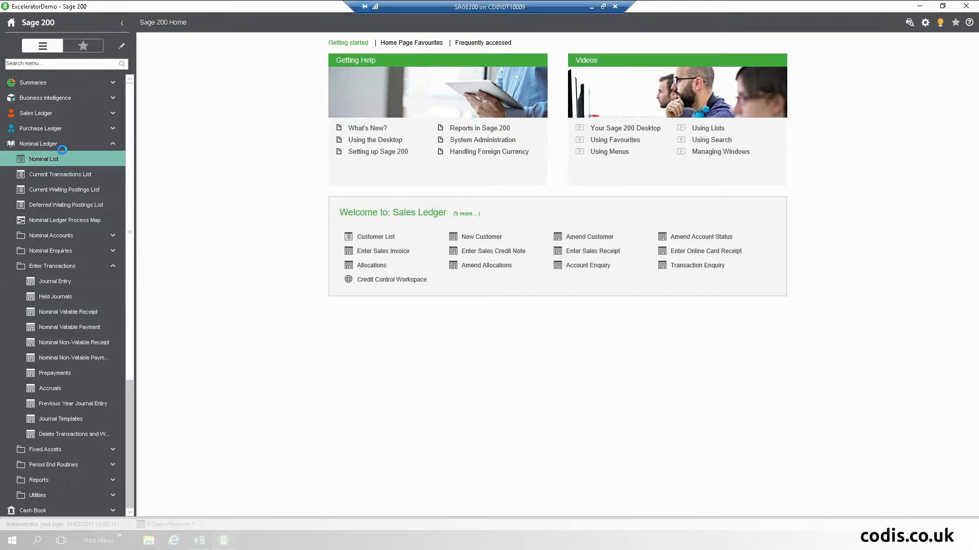
{"action": "left_click", "coordinate": [62, 148]}
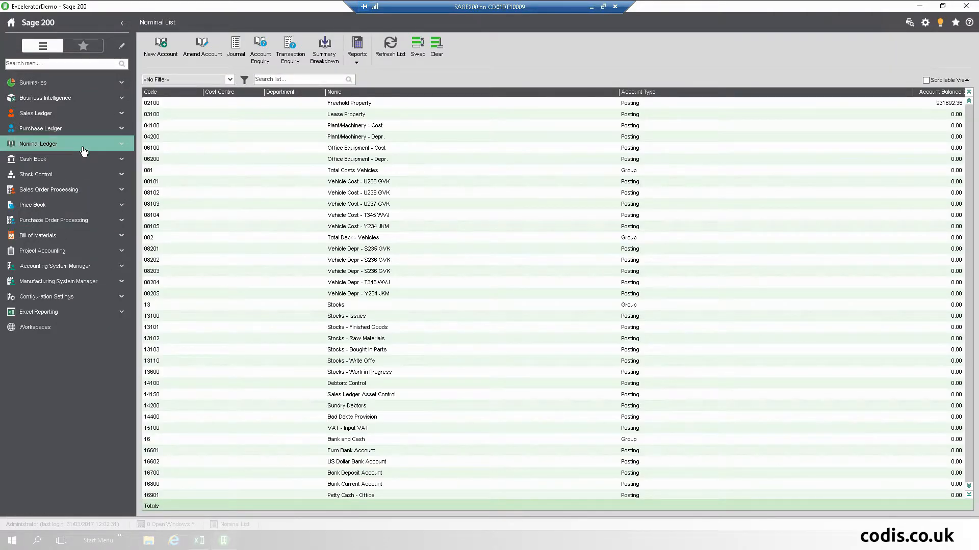
{"action": "left_click", "coordinate": [80, 266]}
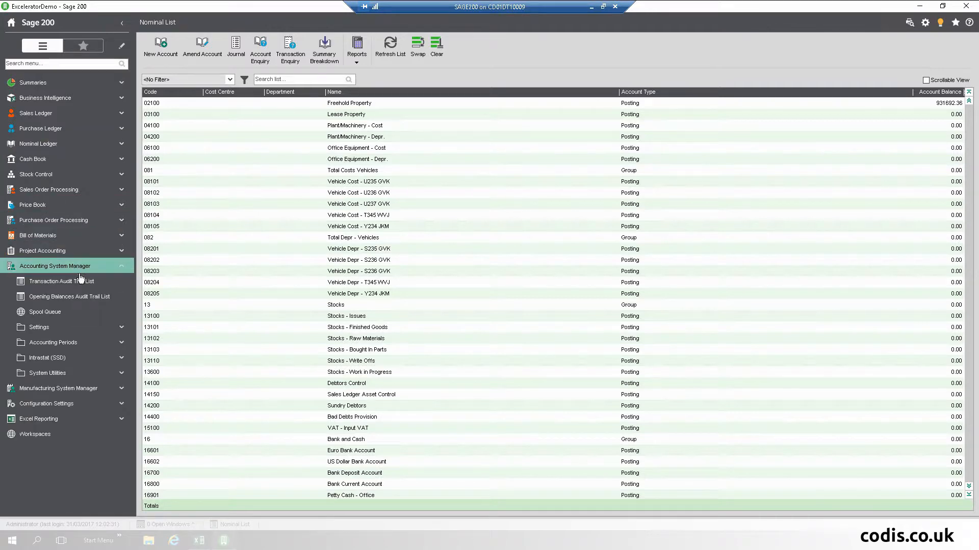
{"action": "left_click", "coordinate": [80, 279]}
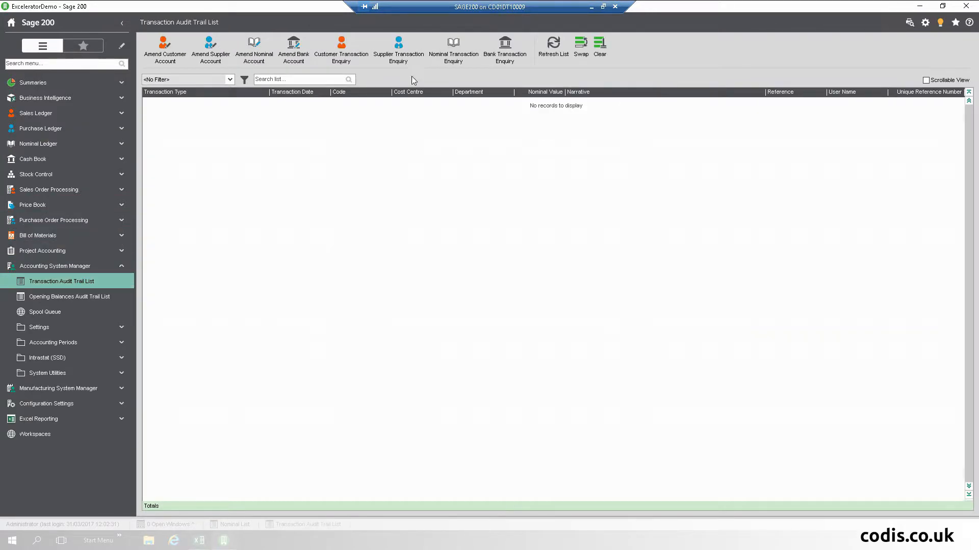
- Paste J000000045 into the list search to show the journal's nine lines
{"action": "right_click", "coordinate": [281, 80]}
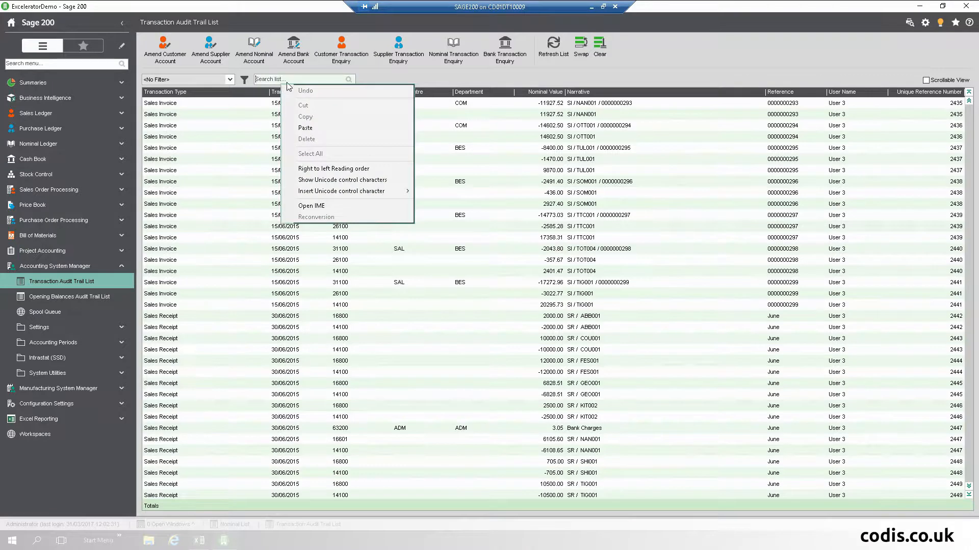
{"action": "left_click", "coordinate": [276, 79]}
{"action": "right_click", "coordinate": [274, 77]}
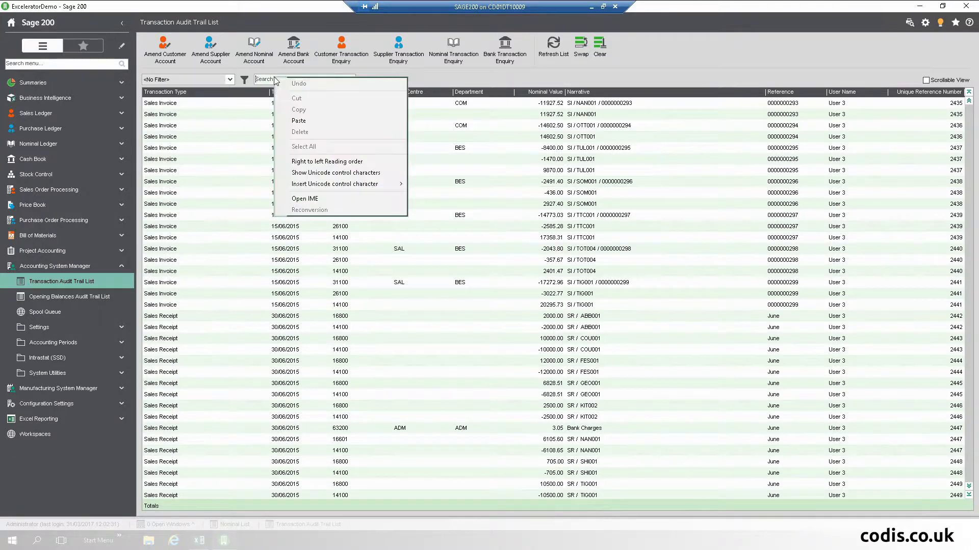
{"action": "left_click", "coordinate": [309, 121]}
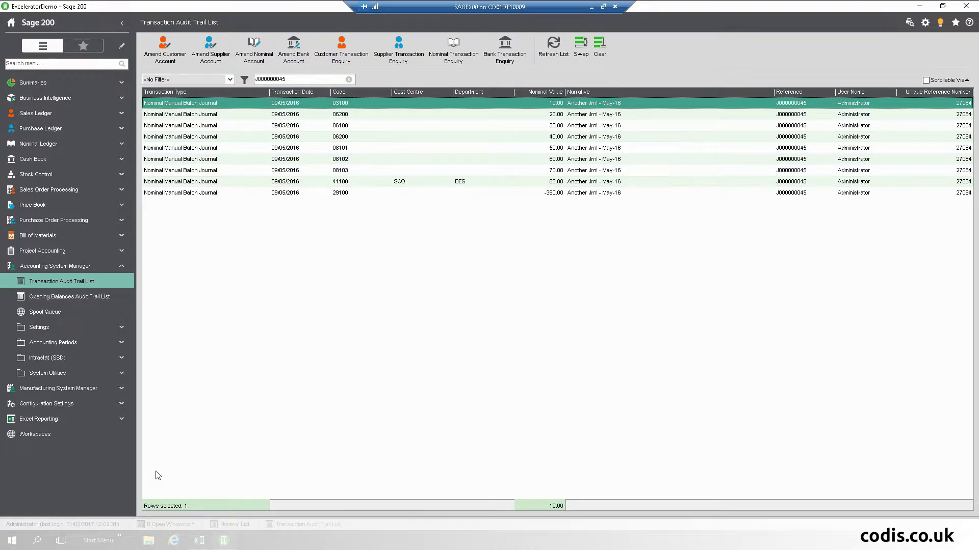
{"action": "left_click", "coordinate": [199, 541]}
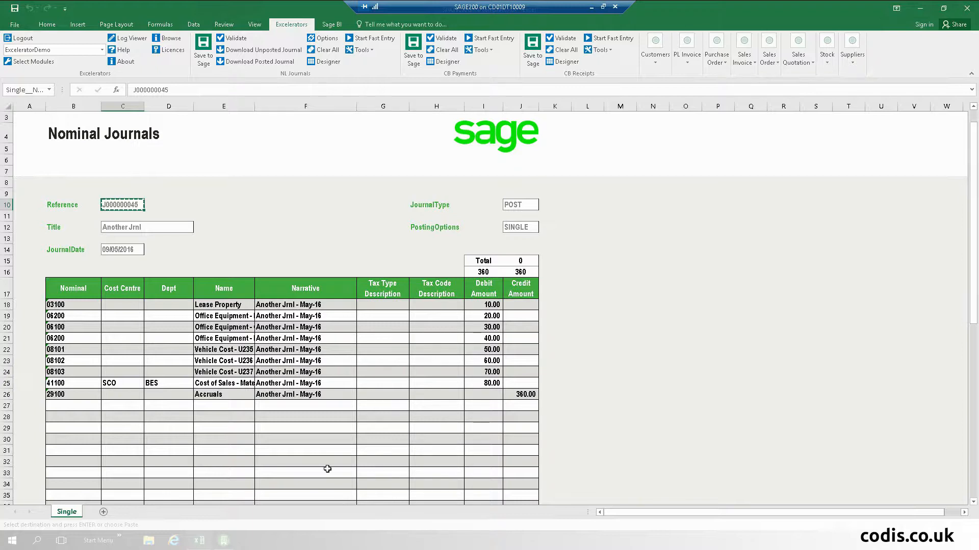
- Review the F24 narrative and the 06200 nominal code in B19
{"action": "left_click", "coordinate": [317, 376]}
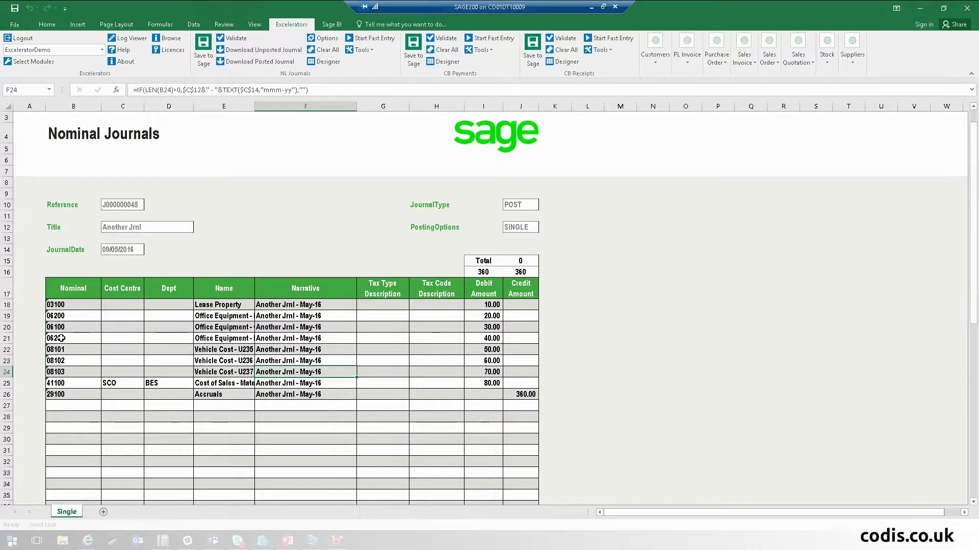
{"action": "left_click", "coordinate": [68, 316]}
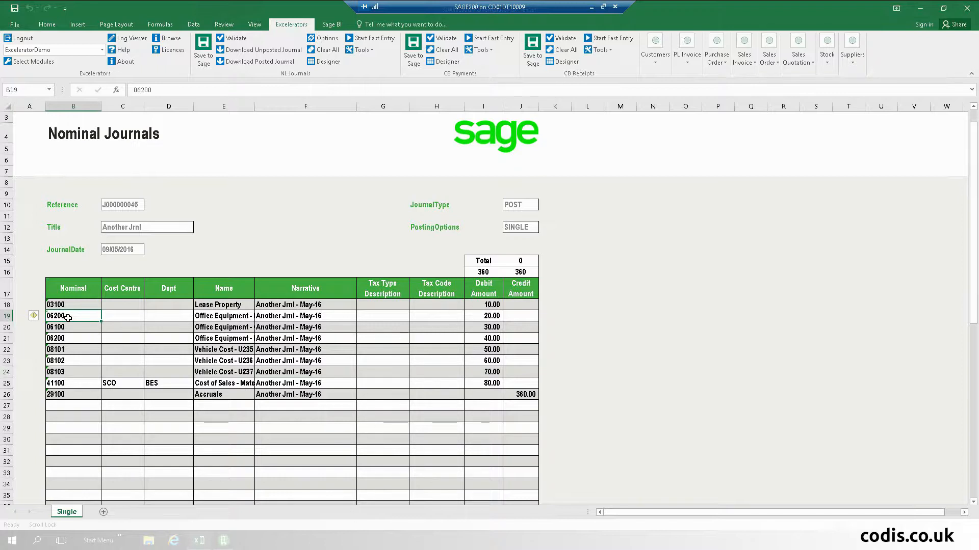
- Change nominal code B22 to 789798 and B19 to 56777
{"action": "left_click", "coordinate": [74, 348]}
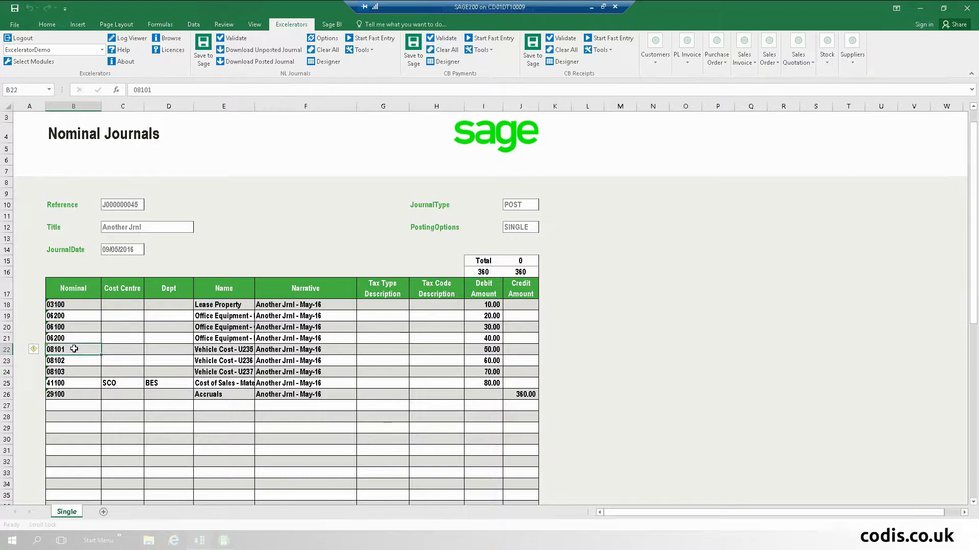
{"action": "type", "text": "789798"}
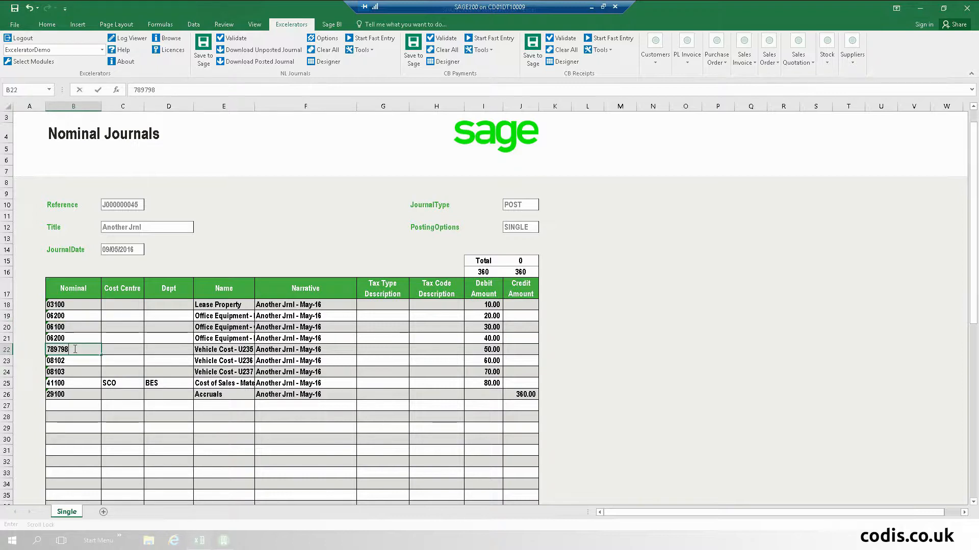
{"action": "key", "text": "Tab"}
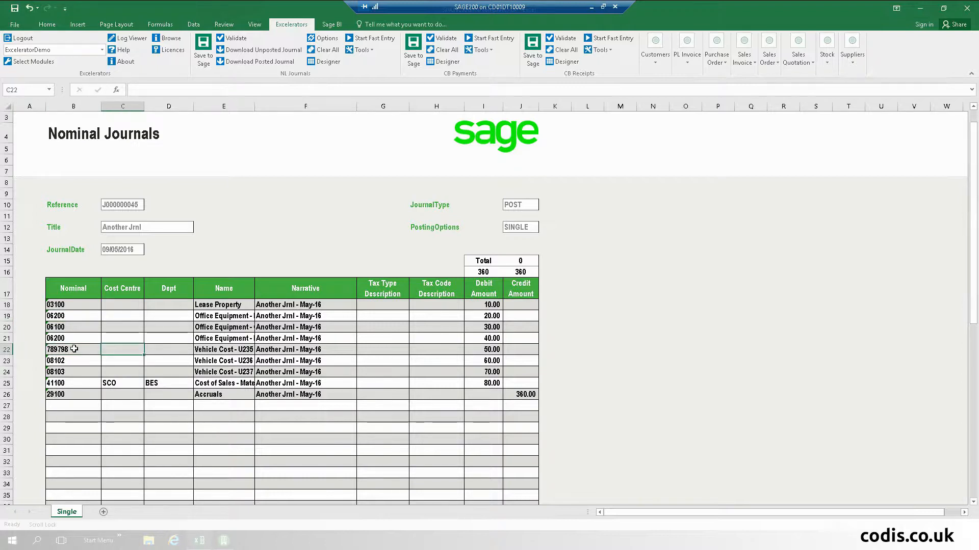
{"action": "left_click", "coordinate": [62, 316]}
{"action": "type", "text": "56777"}
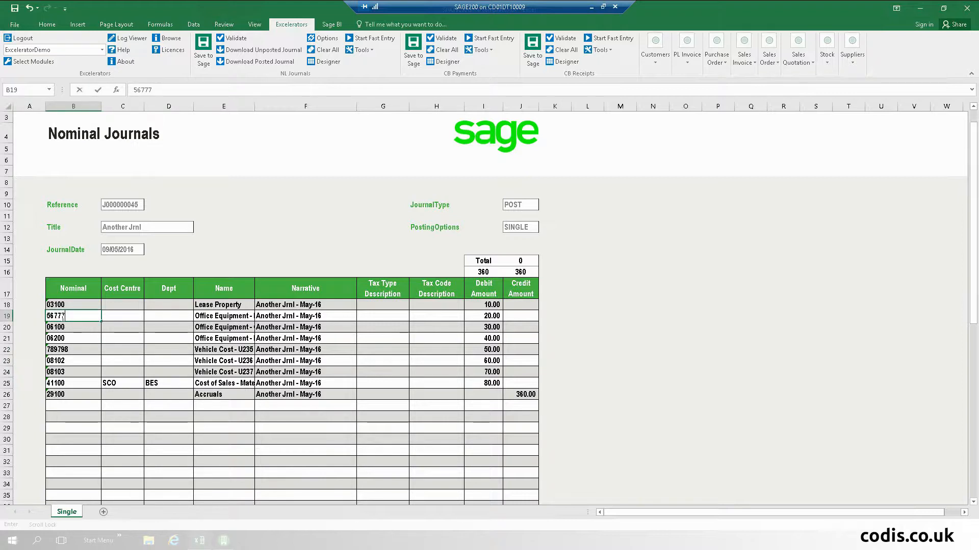
{"action": "key", "text": "Tab"}
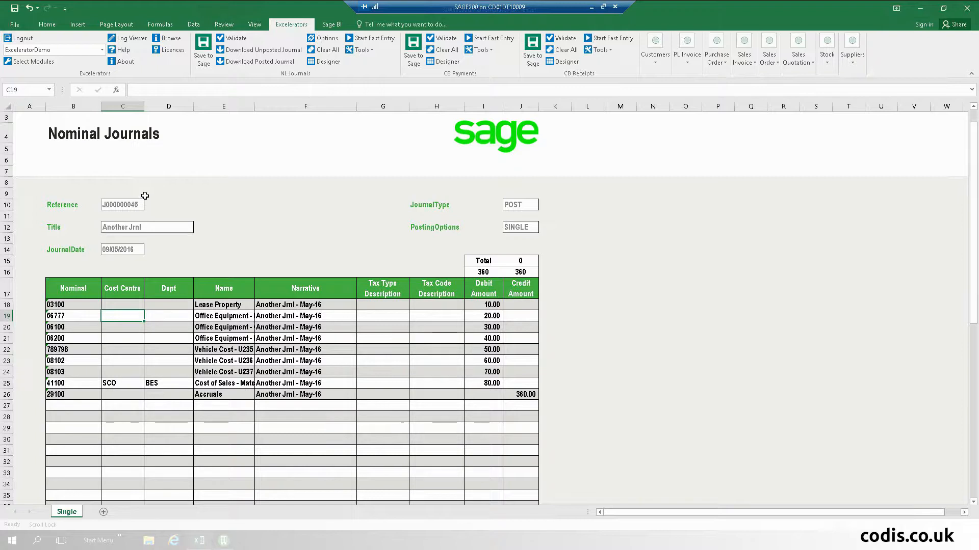
- Clear the journal Reference and set the title to 'Journal Title2'
{"action": "left_click", "coordinate": [116, 203]}
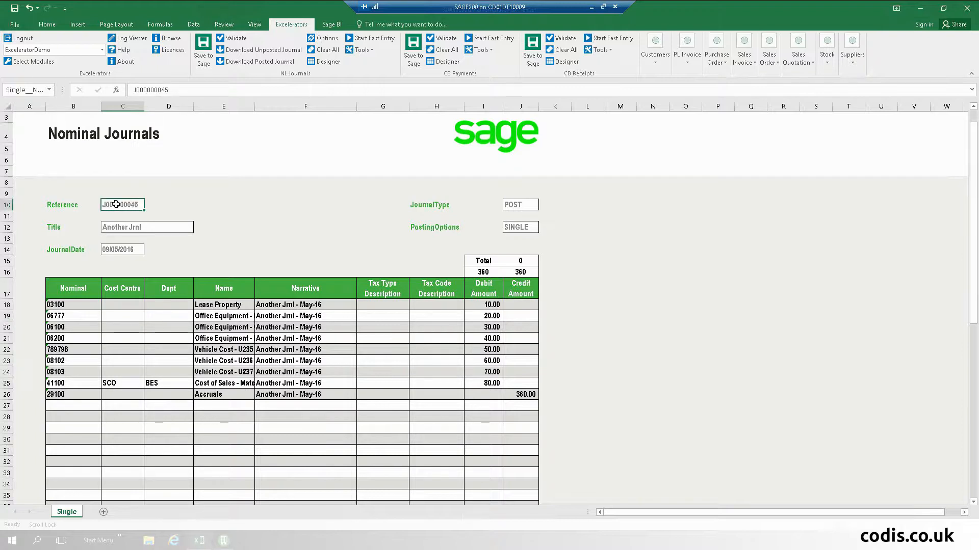
{"action": "key", "text": "Delete"}
{"action": "key", "text": "Return"}
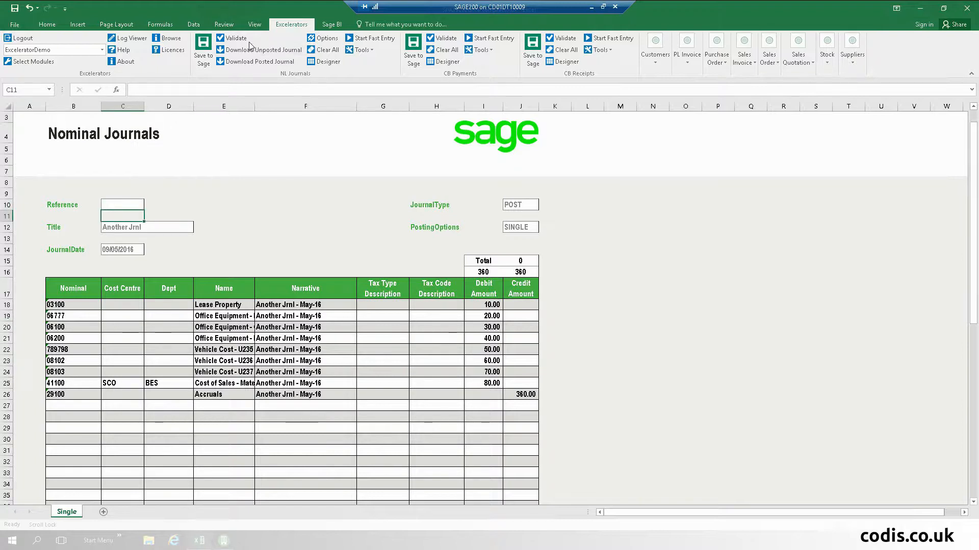
{"action": "left_click", "coordinate": [201, 57]}
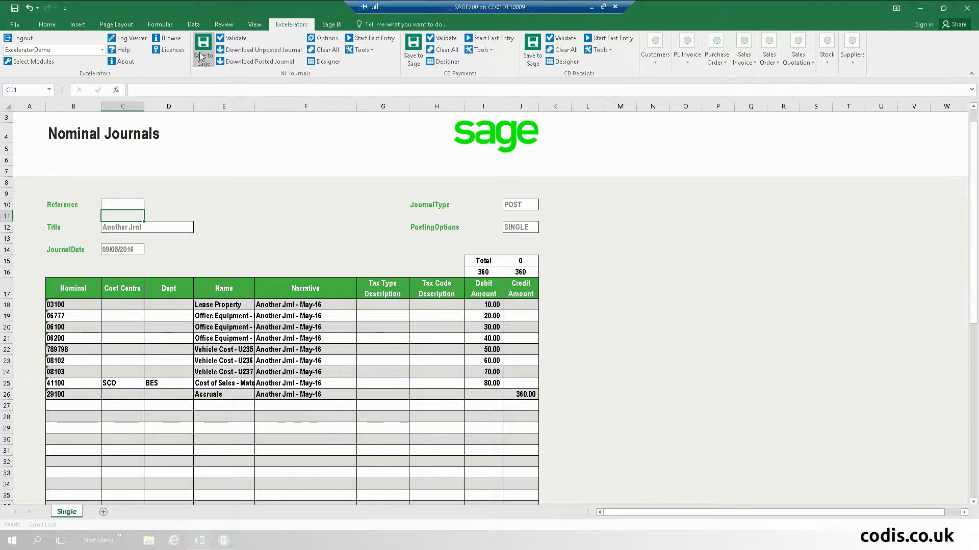
{"action": "left_click", "coordinate": [224, 226]}
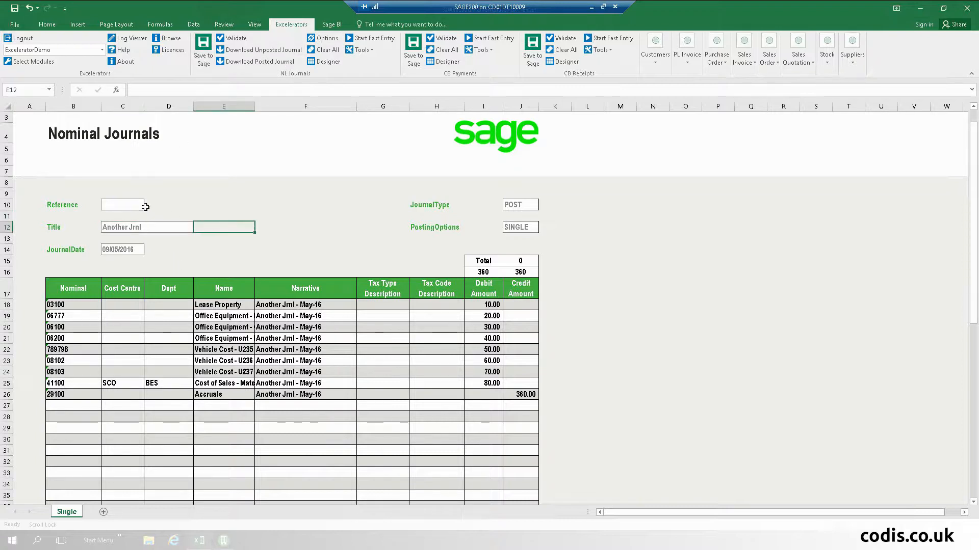
{"action": "left_click", "coordinate": [126, 206]}
{"action": "left_click", "coordinate": [130, 226]}
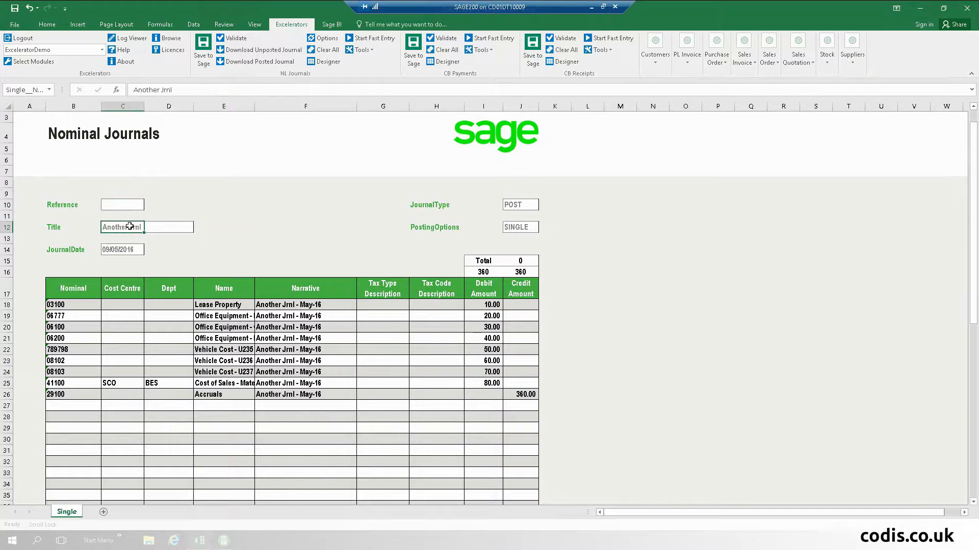
{"action": "type", "text": "Journal Title2"}
{"action": "key", "text": "Return"}
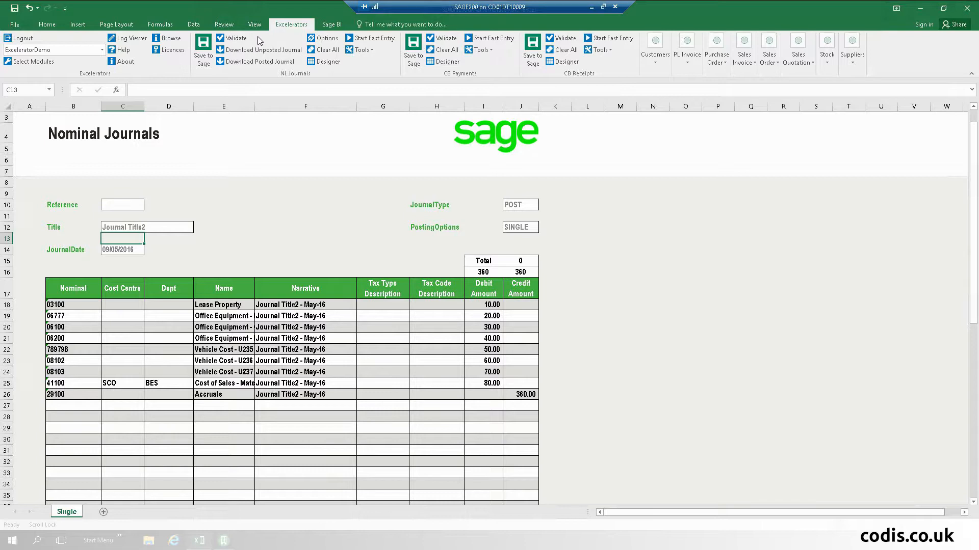
- Validate the journal and review the invalid-code errors on lines 5 and 2
{"action": "left_click", "coordinate": [232, 39]}
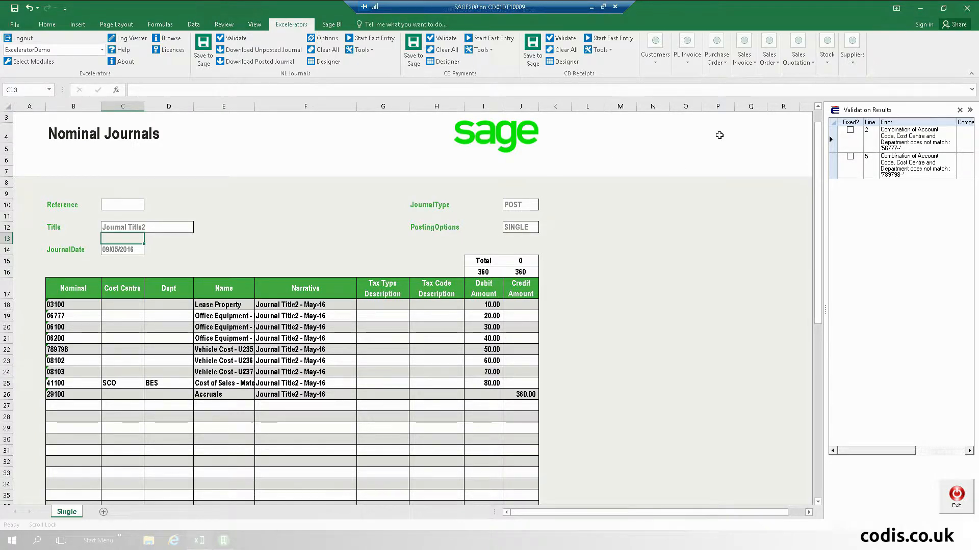
{"action": "left_click", "coordinate": [842, 168]}
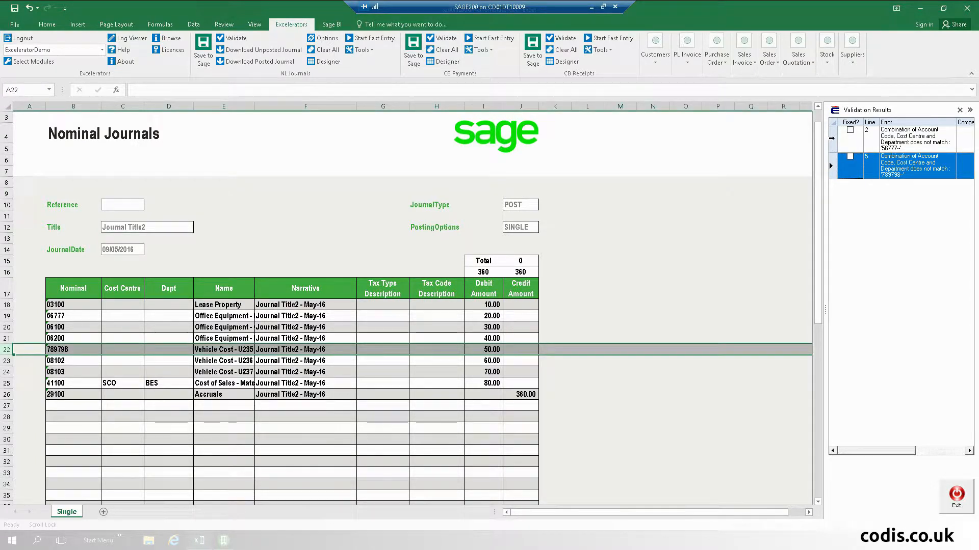
{"action": "left_click", "coordinate": [832, 139]}
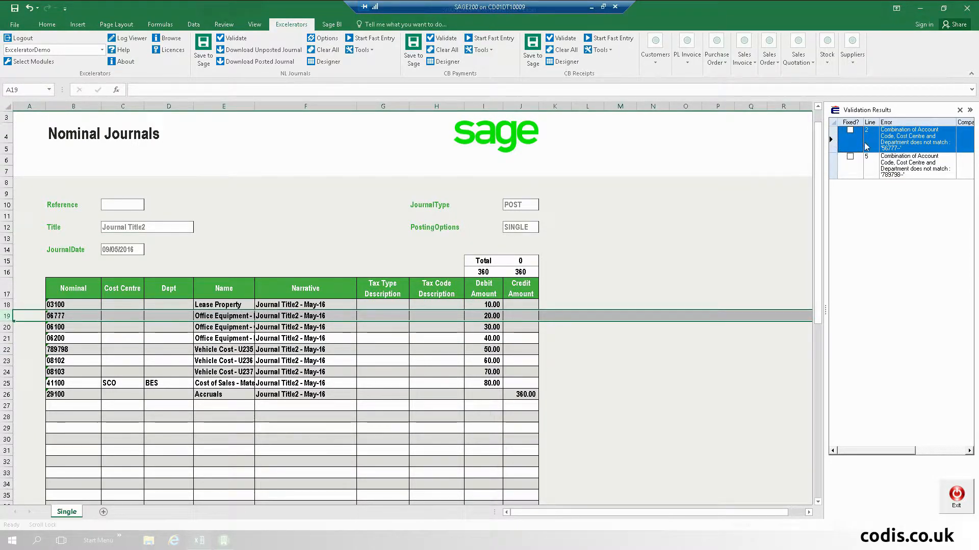
- Turn on Fast Entry and enter 411 in B19 to list matching accounts
{"action": "left_click", "coordinate": [68, 316]}
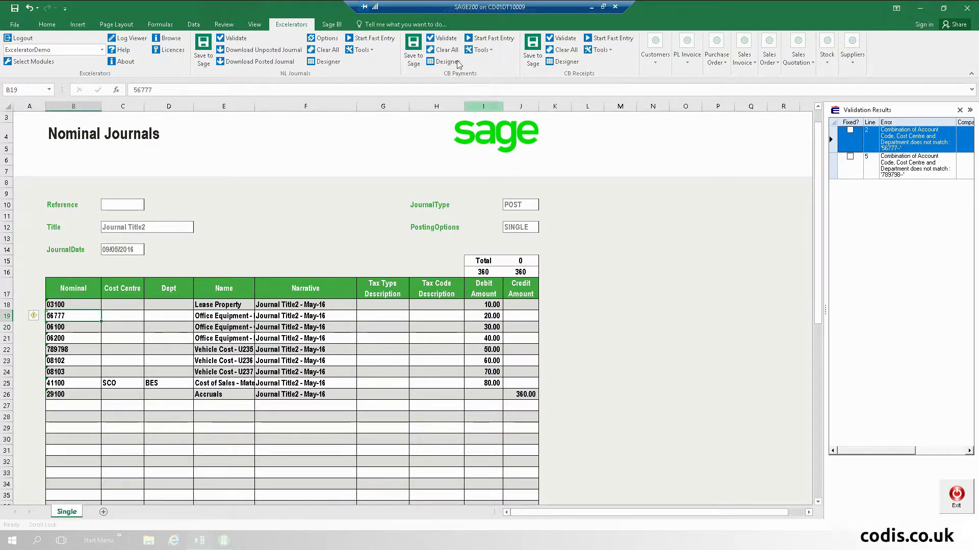
{"action": "left_click", "coordinate": [377, 38]}
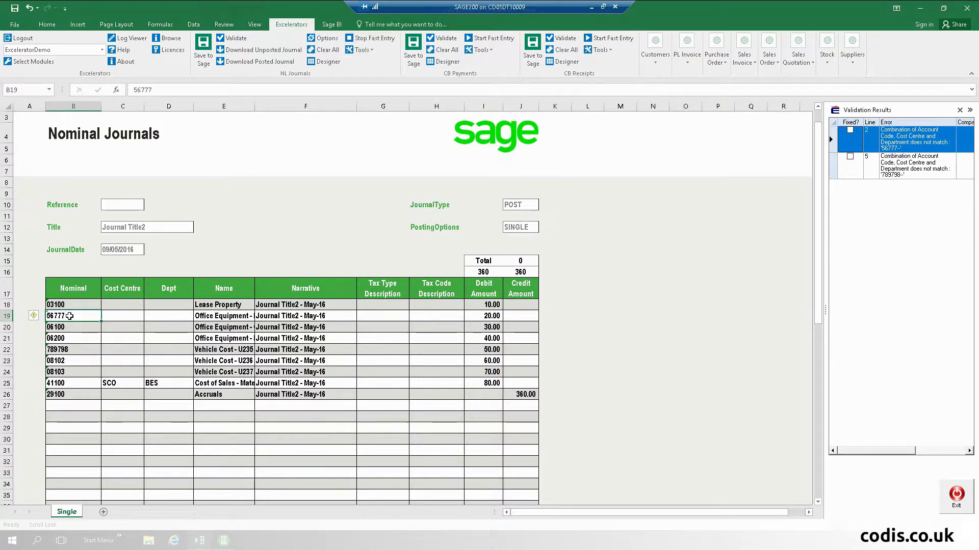
{"action": "type", "text": "411"}
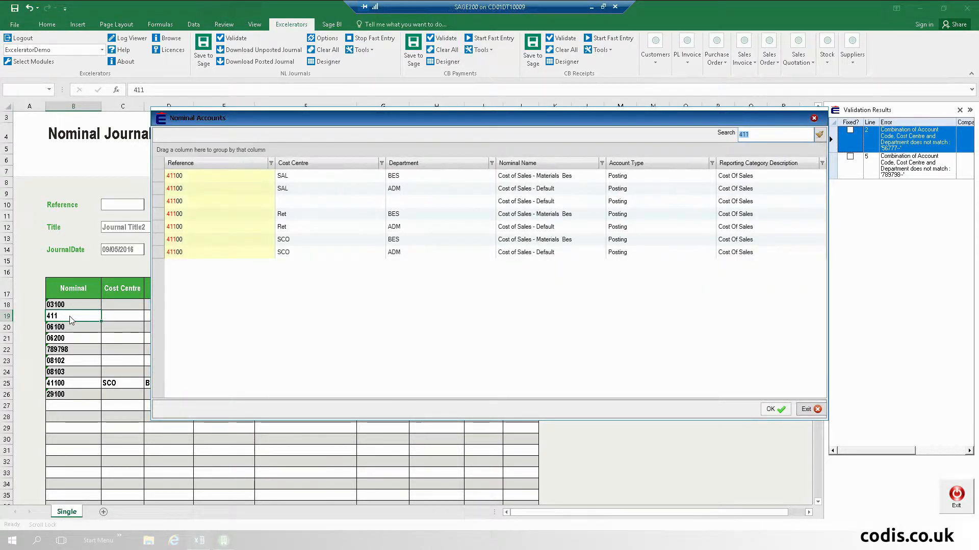
- Set row 19 to 41100 SCO/ADM and go to the invalid row 22
{"action": "key", "text": "Down"}
{"action": "key", "text": "Down"}
{"action": "key", "text": "Down"}
{"action": "key", "text": "Down"}
{"action": "key", "text": "Down"}
{"action": "key", "text": "Down"}
{"action": "key", "text": "Down"}
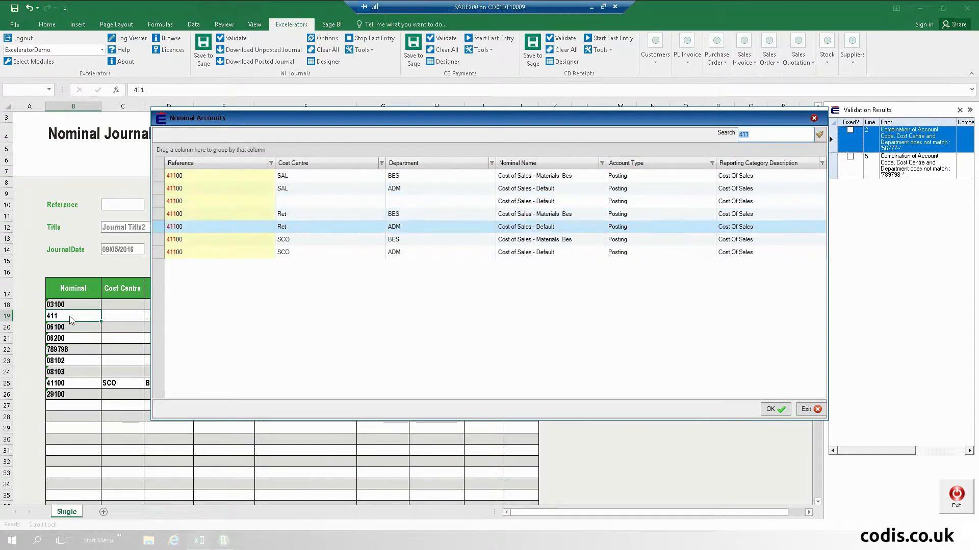
{"action": "key", "text": "Return"}
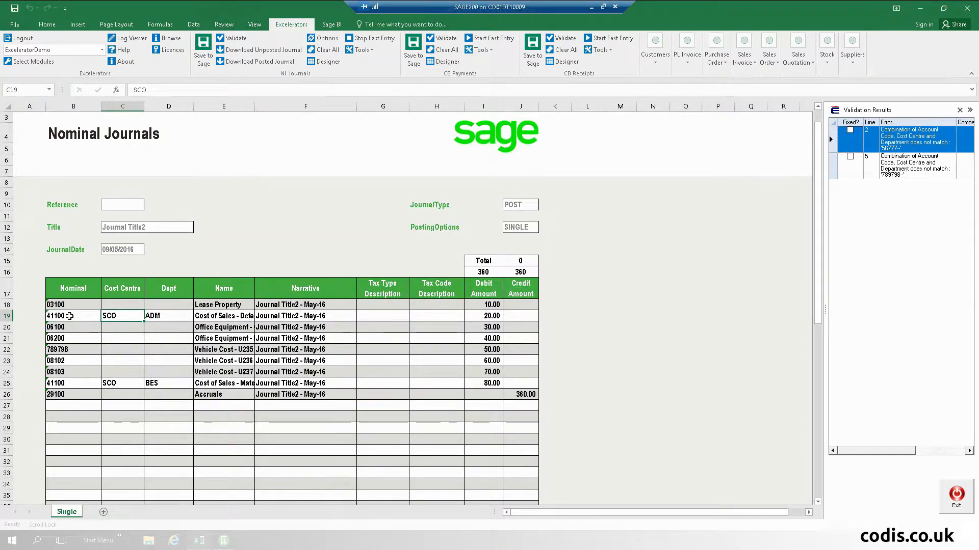
{"action": "left_click", "coordinate": [58, 348]}
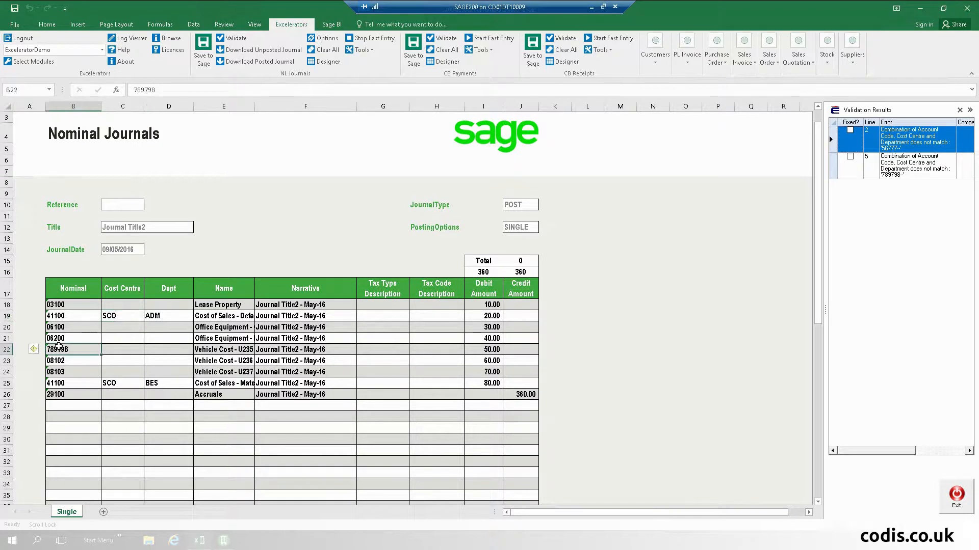
{"action": "left_click", "coordinate": [49, 326]}
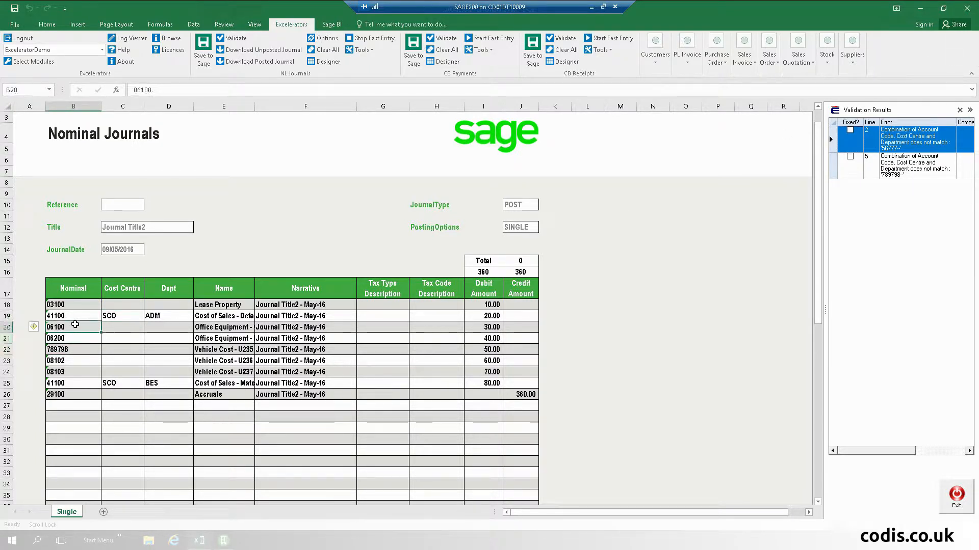
{"action": "left_click", "coordinate": [834, 167]}
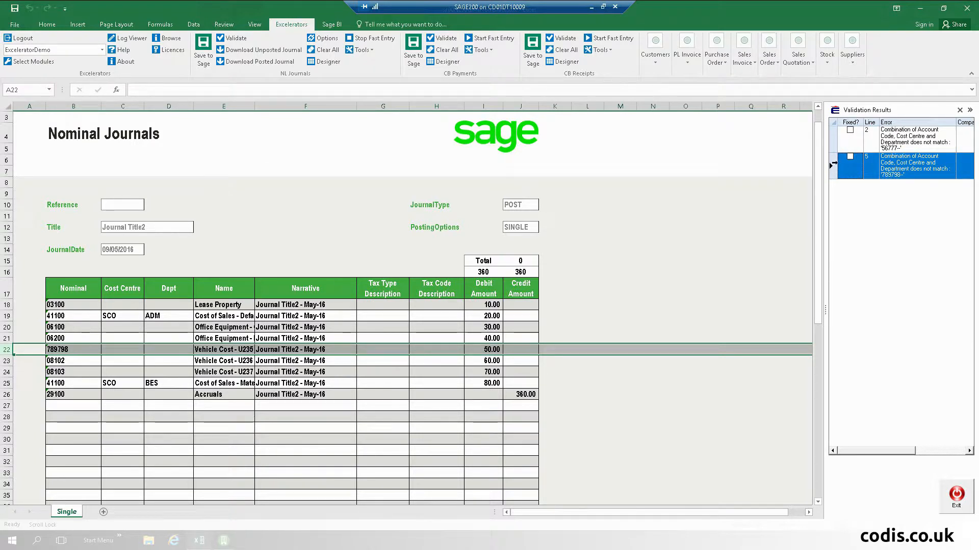
- Replace 789798 in B22 with 63200 Bank Charges and close the Validation Results
{"action": "left_click", "coordinate": [71, 351]}
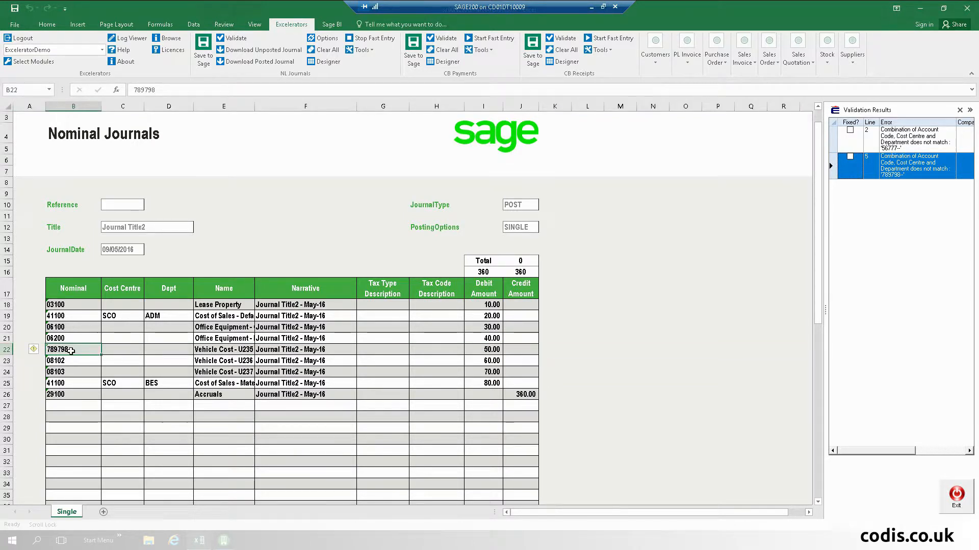
{"action": "type", "text": "accr"}
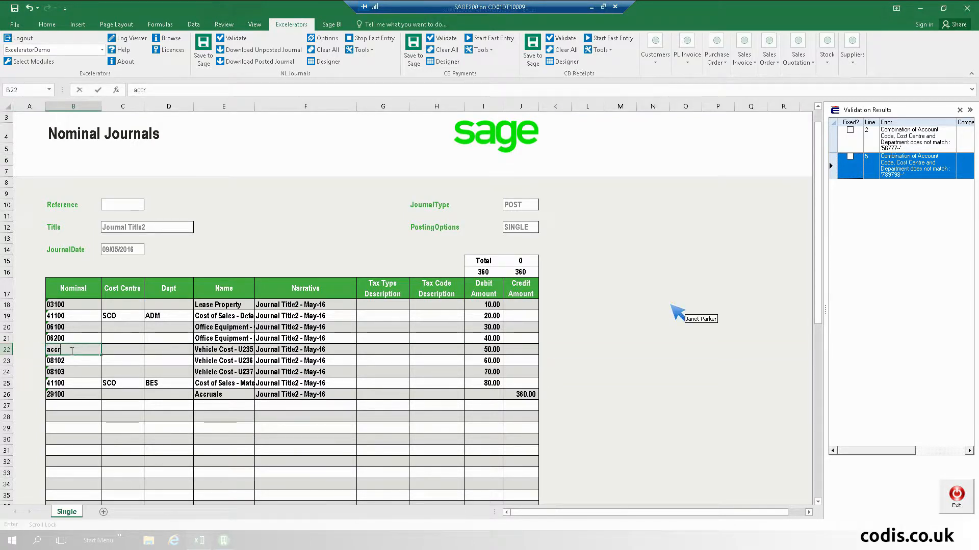
{"action": "key", "text": "BackSpace"}
{"action": "key", "text": "BackSpace"}
{"action": "key", "text": "BackSpace"}
{"action": "type", "text": "Bank Ch"}
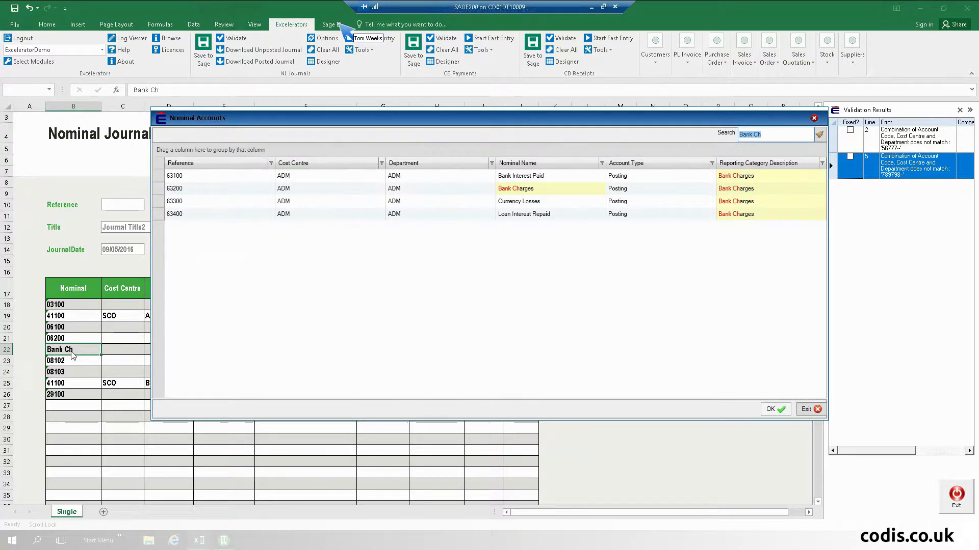
{"action": "key", "text": "Down"}
{"action": "key", "text": "Down"}
{"action": "key", "text": "Up"}
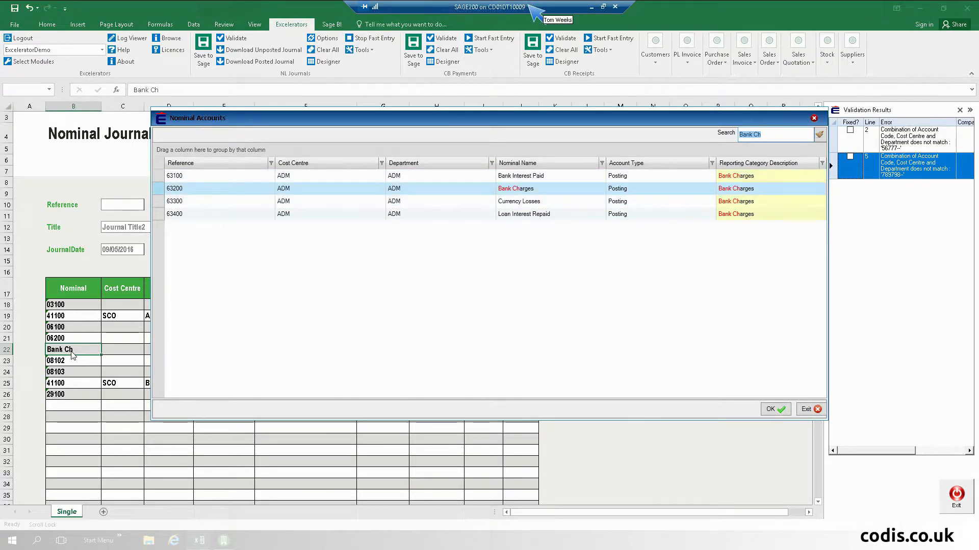
{"action": "key", "text": "Return"}
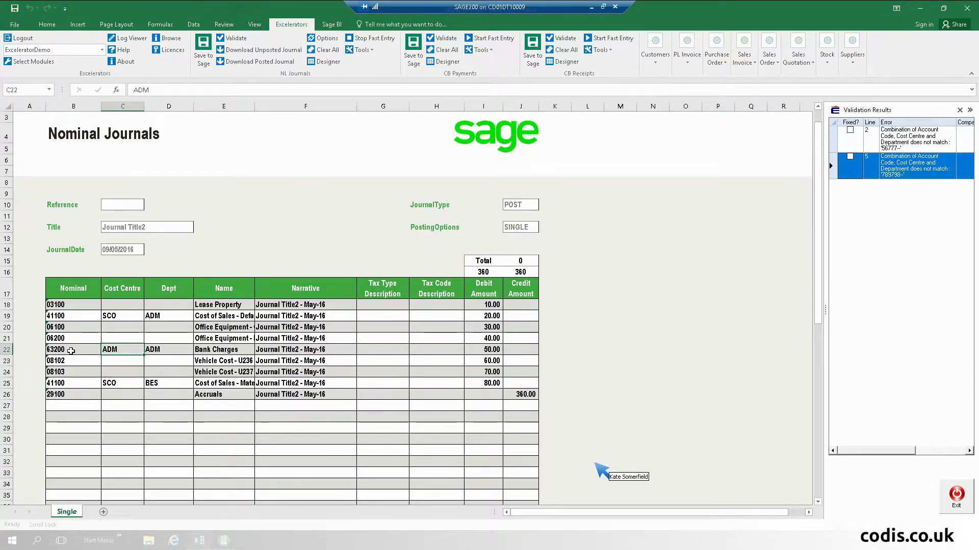
{"action": "left_click", "coordinate": [959, 111]}
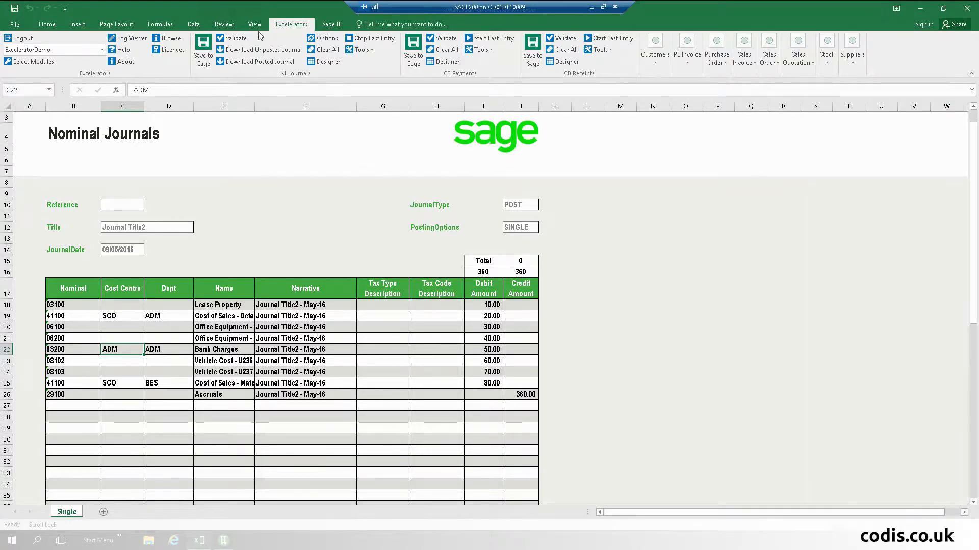
{"action": "left_click", "coordinate": [232, 38]}
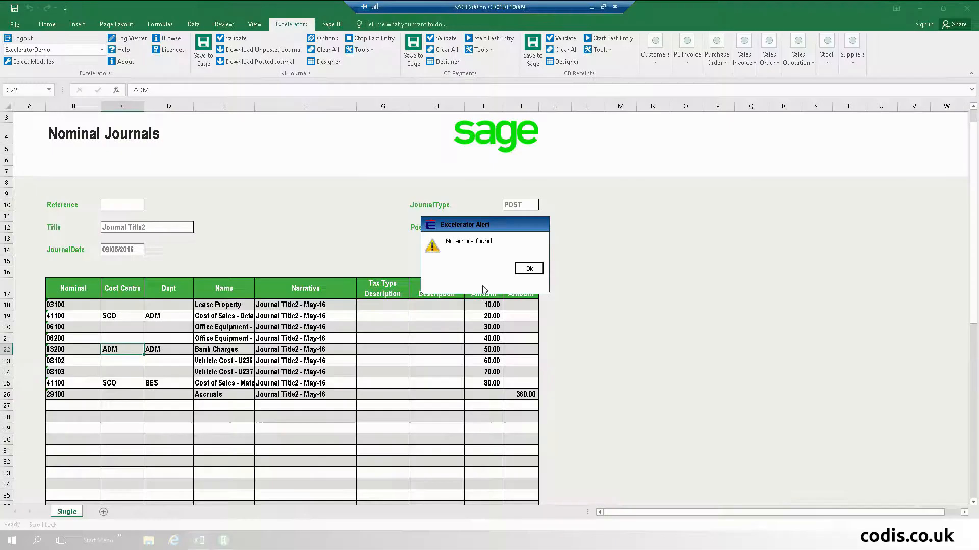
{"action": "left_click", "coordinate": [529, 269]}
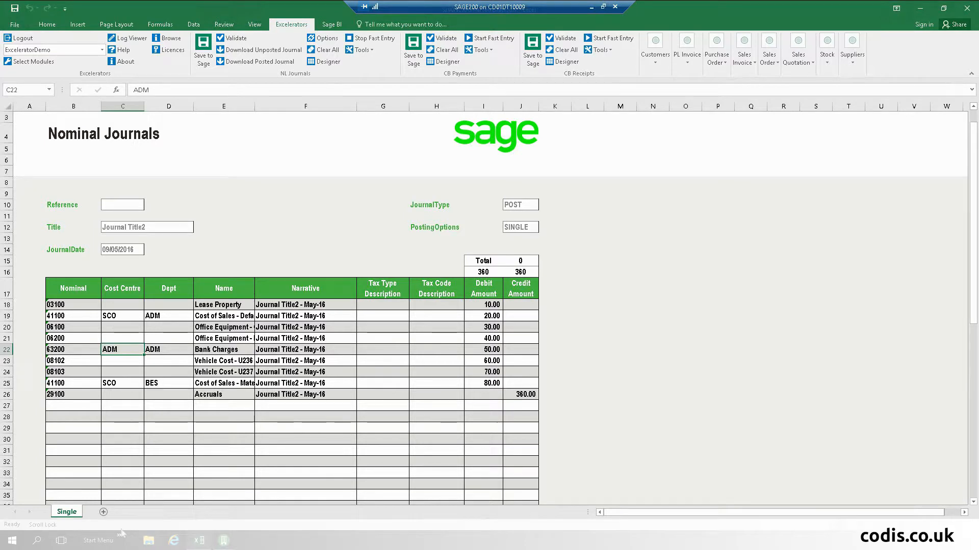
- Add a new worksheet and open the NL Journals designer with the Journal field groups expanded
{"action": "left_click", "coordinate": [103, 512]}
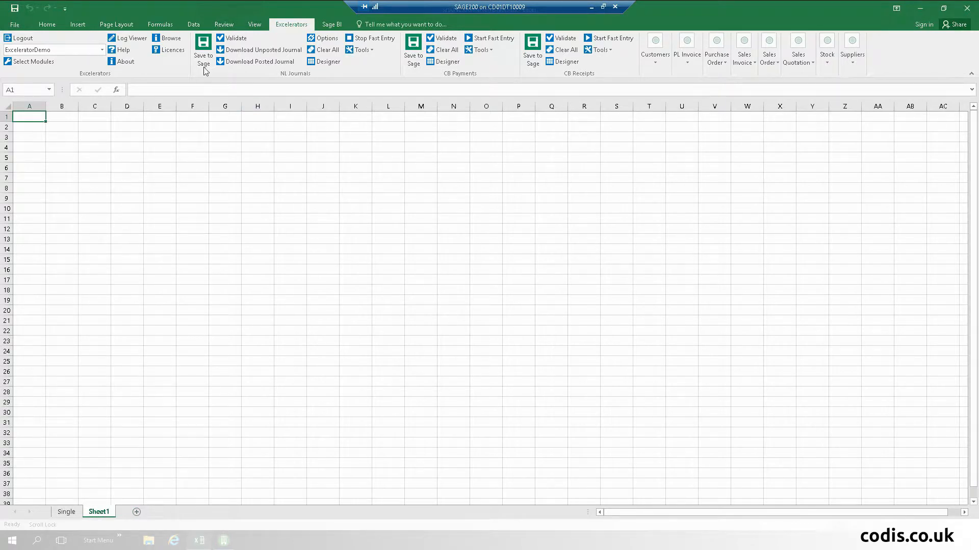
{"action": "left_click", "coordinate": [329, 62]}
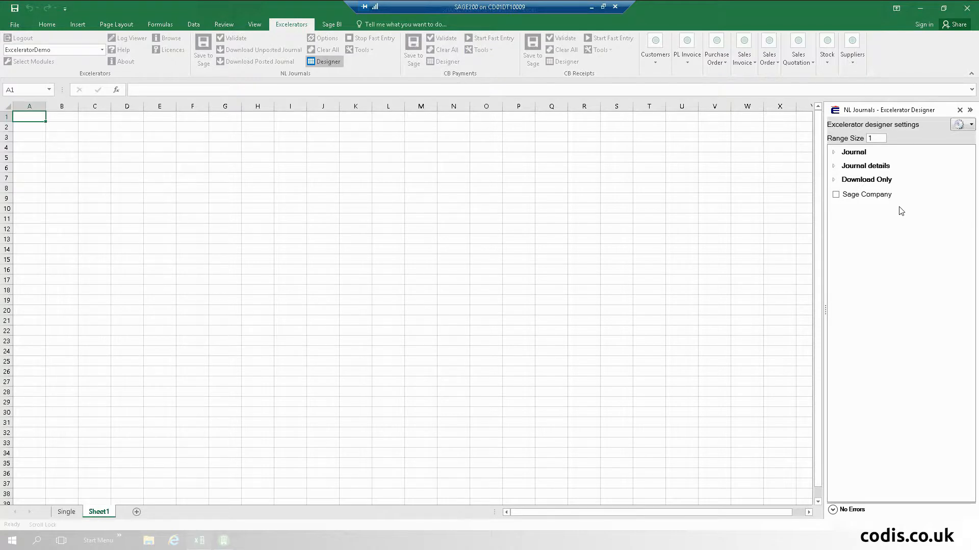
{"action": "left_click", "coordinate": [839, 154]}
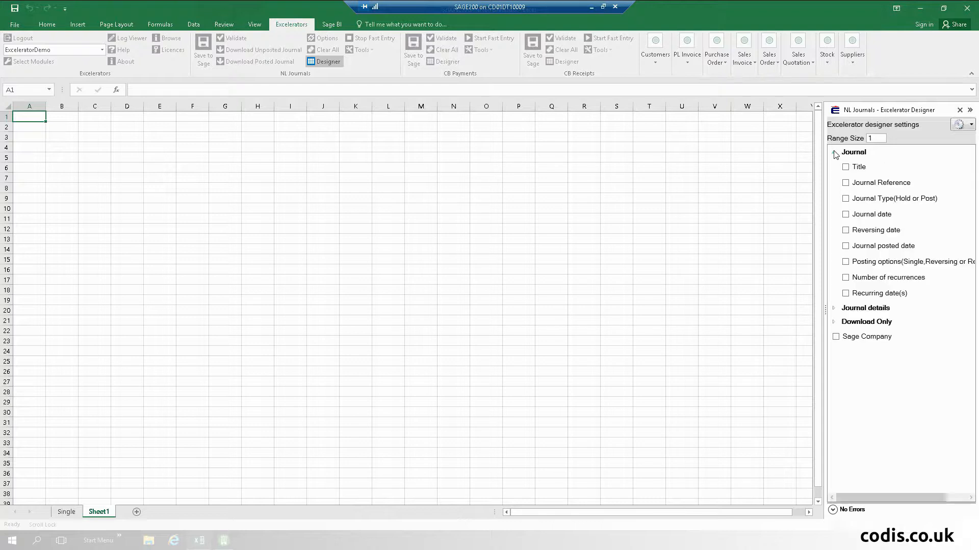
{"action": "left_click", "coordinate": [834, 309]}
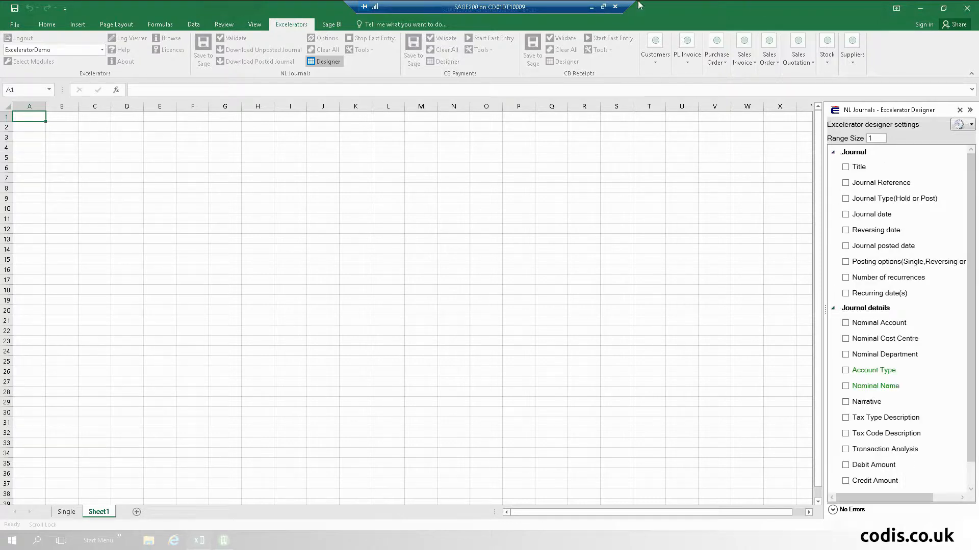
- Map the Journal Reference field to cell C3 and dismiss the missing Narrative error
{"action": "left_click", "coordinate": [100, 138]}
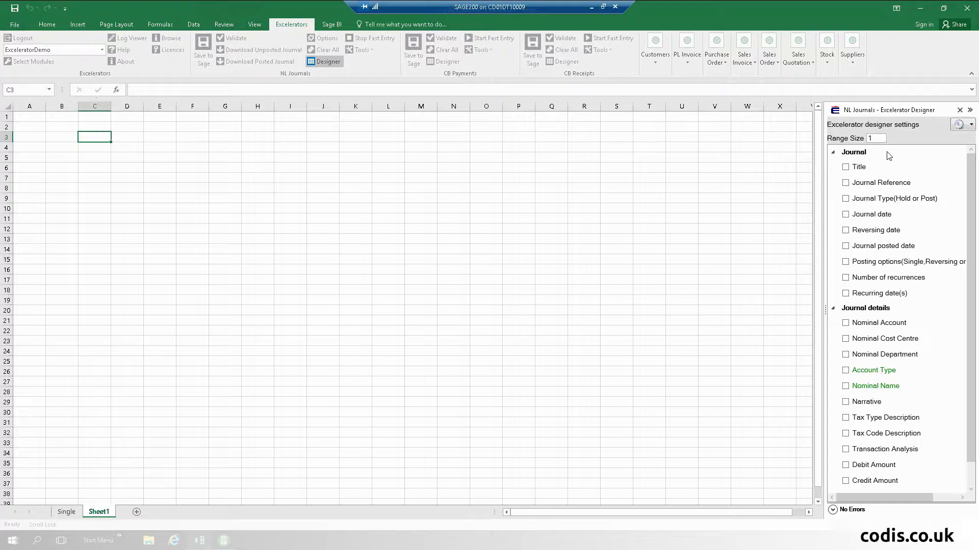
{"action": "left_click", "coordinate": [846, 184]}
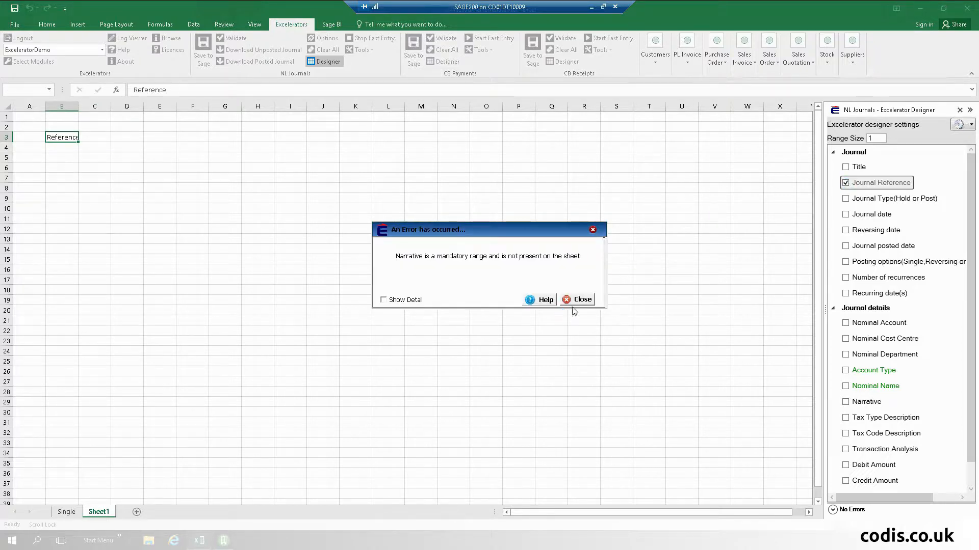
{"action": "left_click", "coordinate": [582, 300]}
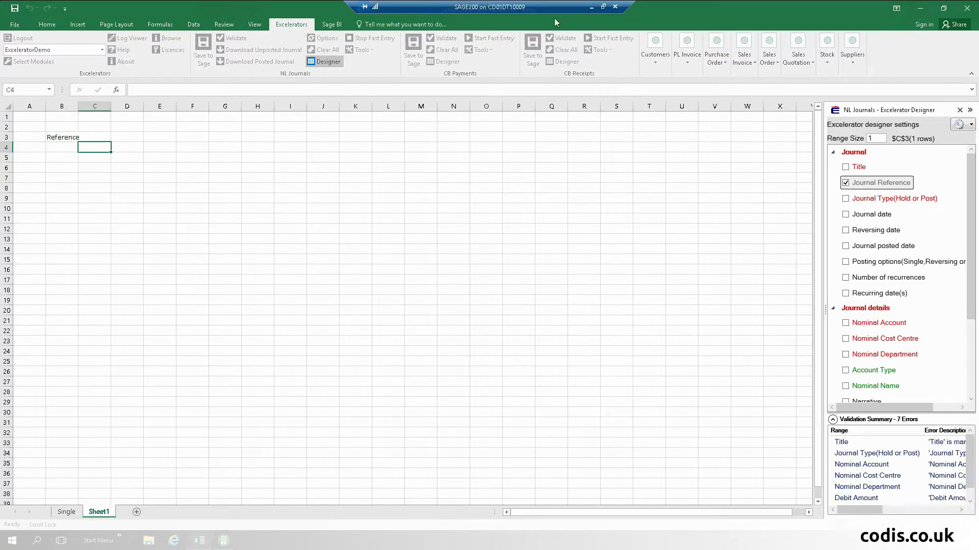
- Turn off fast entry and reopen the designer showing the Journal header fields
{"action": "left_click", "coordinate": [959, 110]}
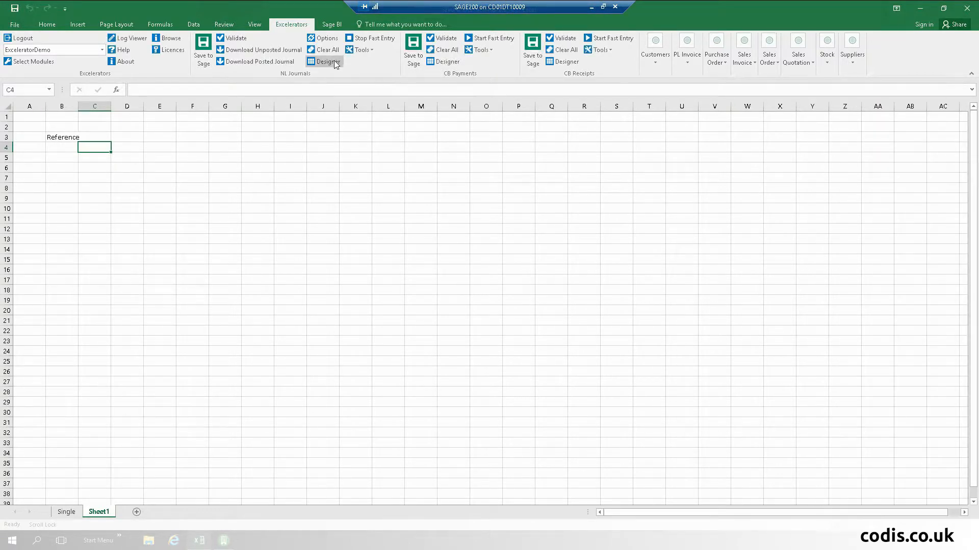
{"action": "left_click", "coordinate": [371, 39]}
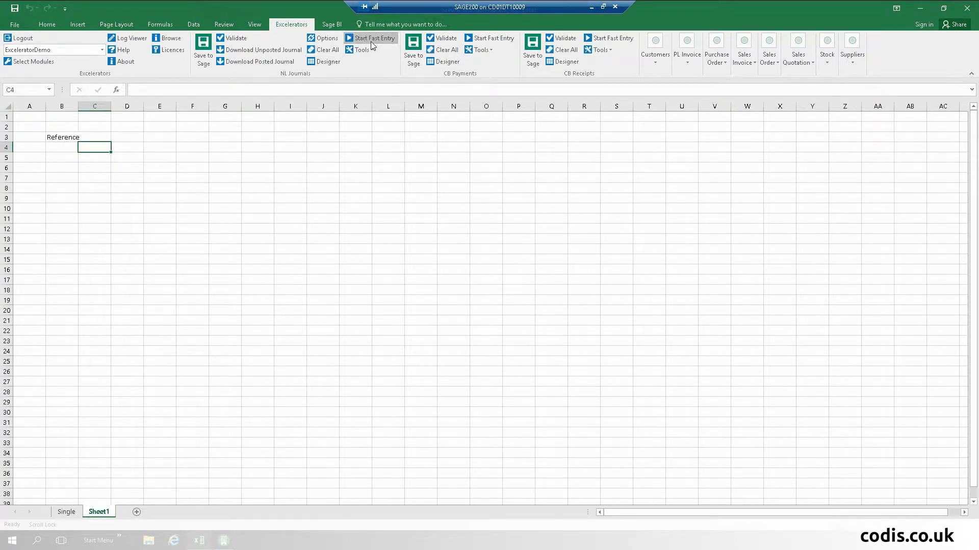
{"action": "left_click", "coordinate": [329, 62]}
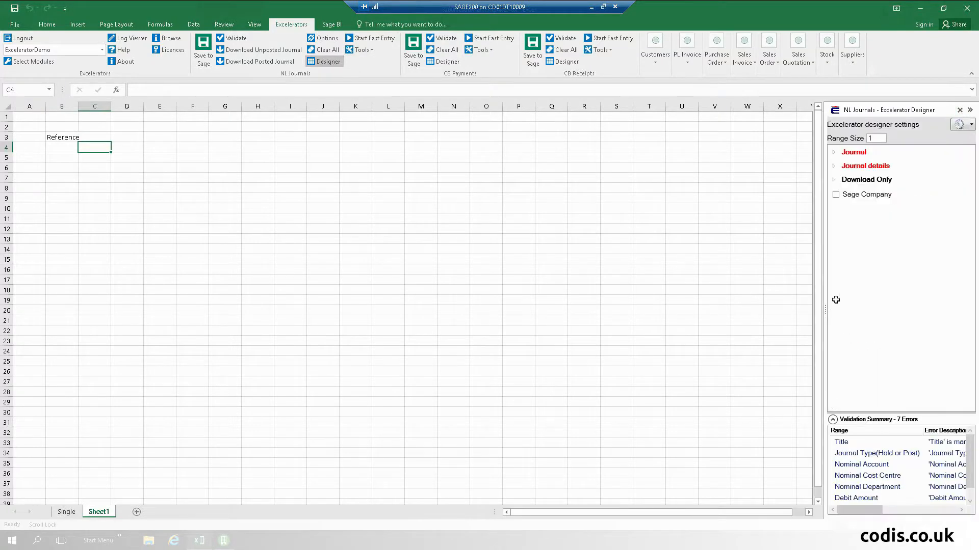
{"action": "left_click", "coordinate": [833, 152]}
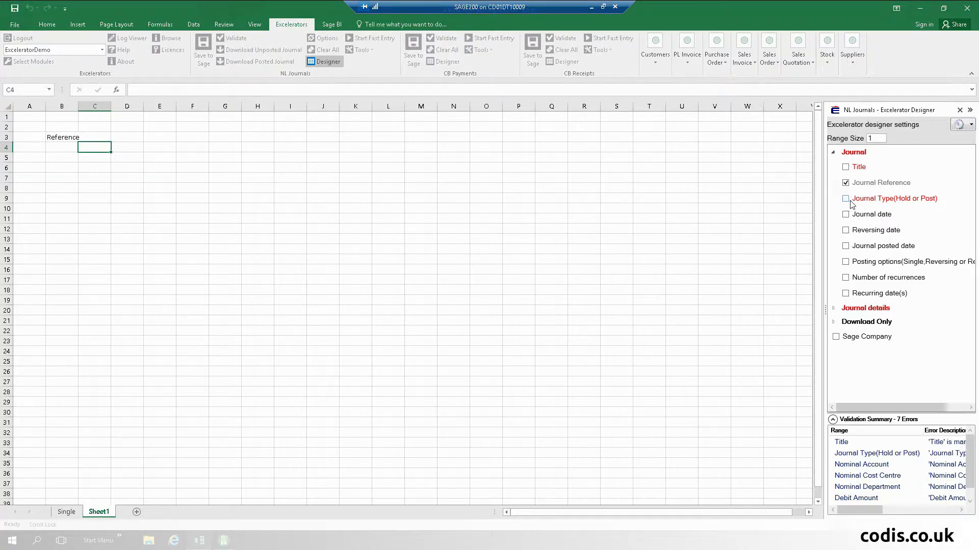
- Add Title, Journal Type, Journal Date (at H3) and Posting Options header fields, widening column G
{"action": "left_click", "coordinate": [845, 167]}
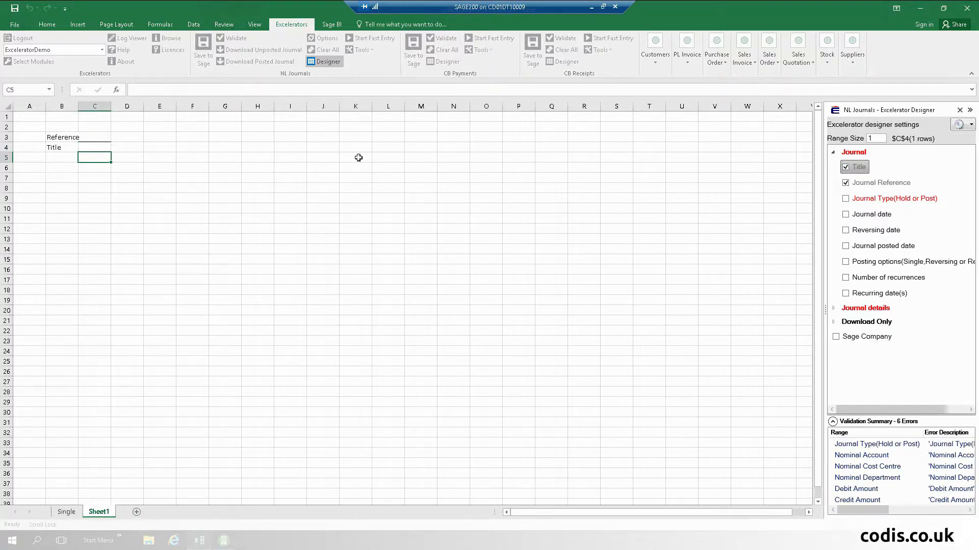
{"action": "left_click", "coordinate": [846, 199]}
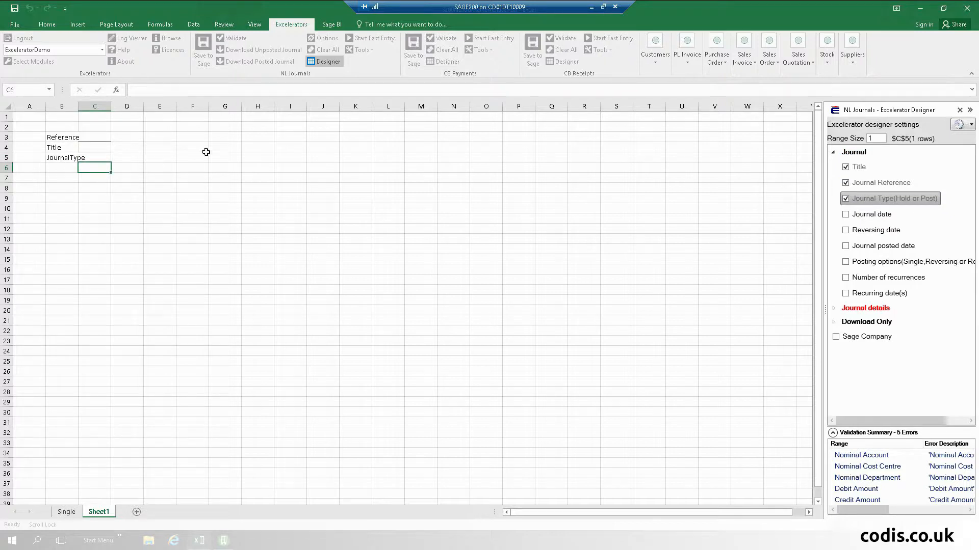
{"action": "left_click", "coordinate": [258, 137]}
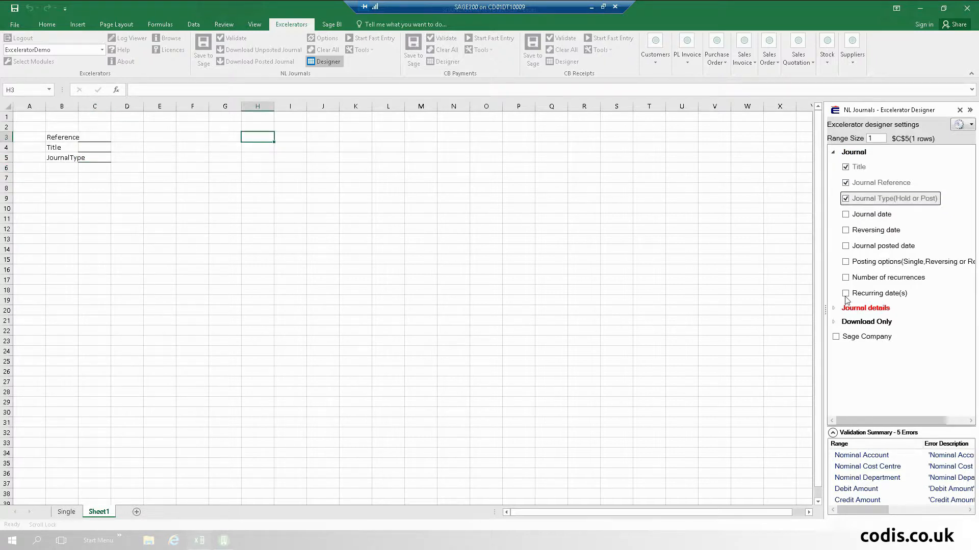
{"action": "left_click", "coordinate": [845, 215]}
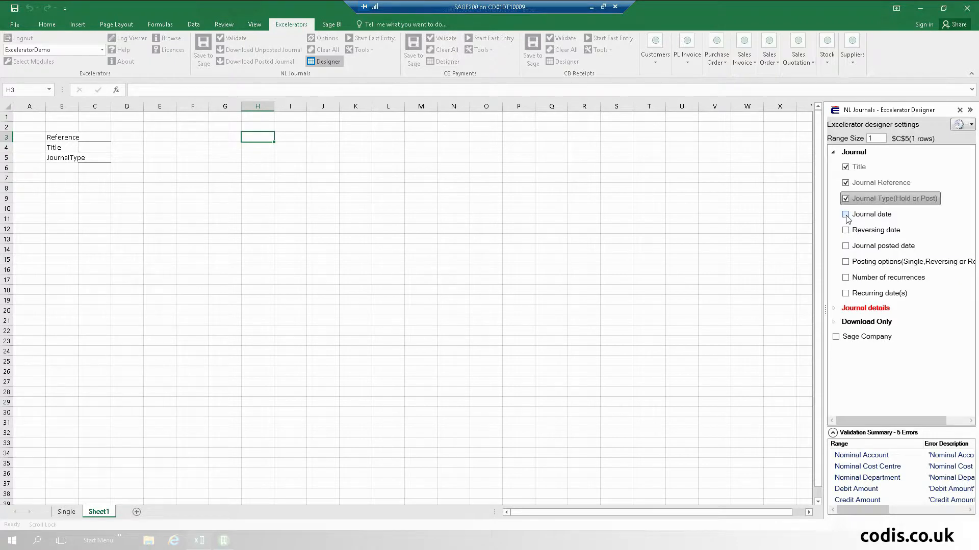
{"action": "left_click", "coordinate": [846, 262]}
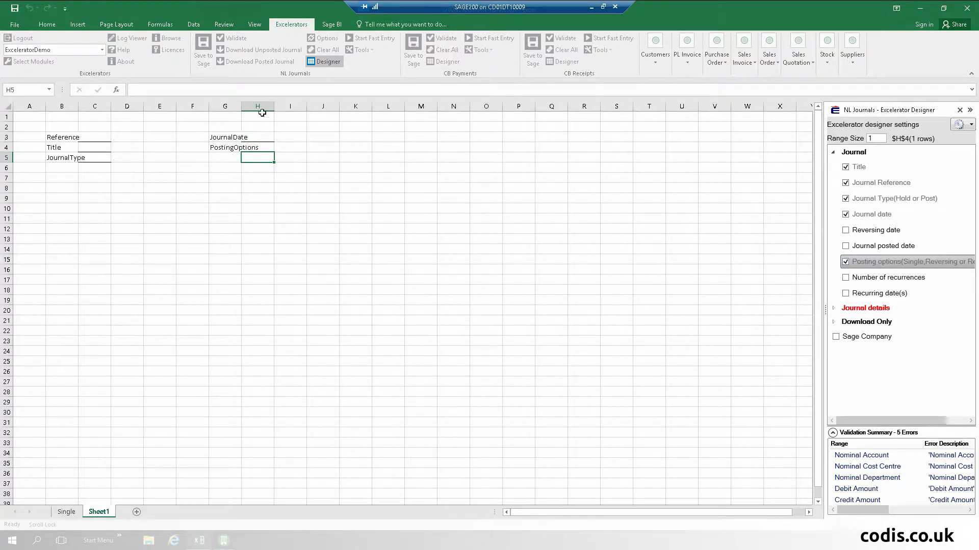
{"action": "double_click", "coordinate": [241, 106]}
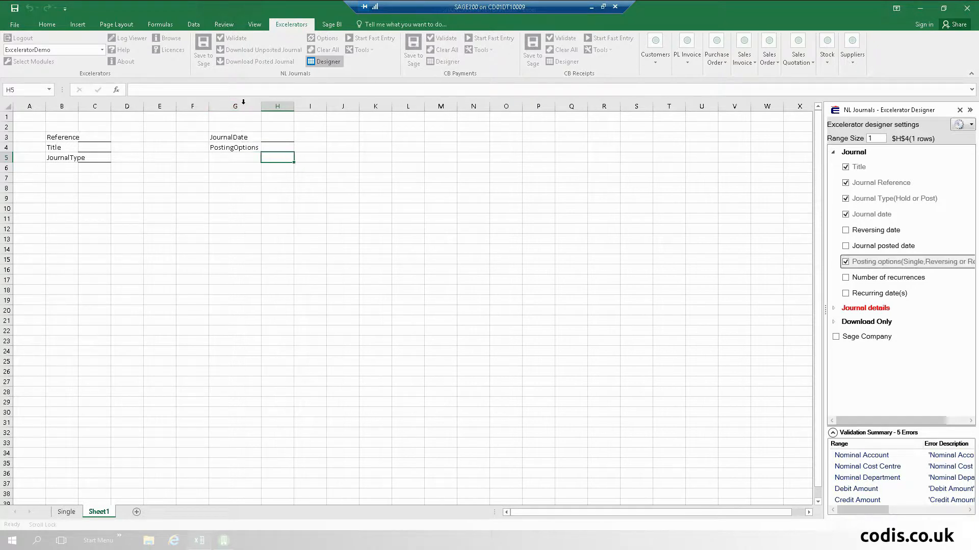
- From B9 with range size 100, add Nominal Account, Cost Centre, Department, Debit and Credit Amount columns
{"action": "left_click", "coordinate": [72, 202]}
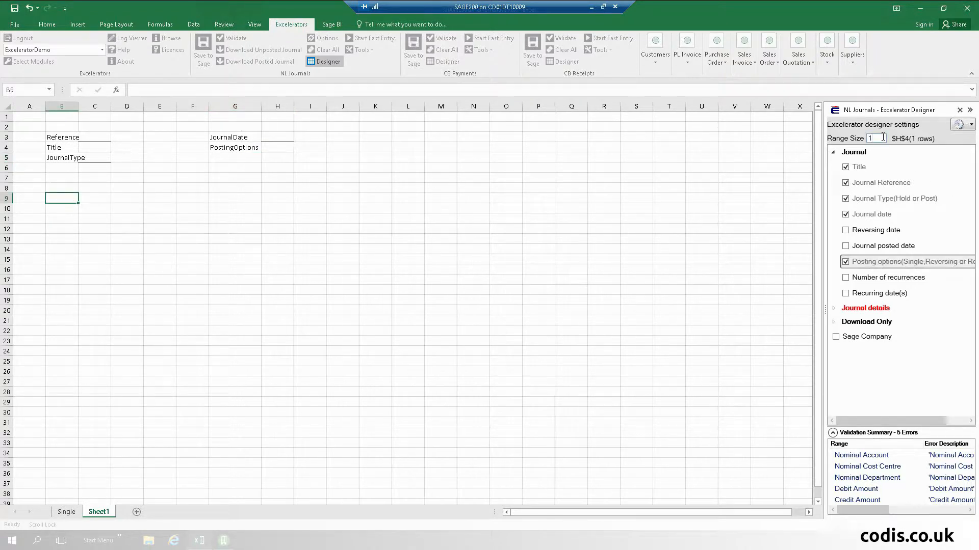
{"action": "type", "text": "00"}
{"action": "left_click", "coordinate": [834, 309]}
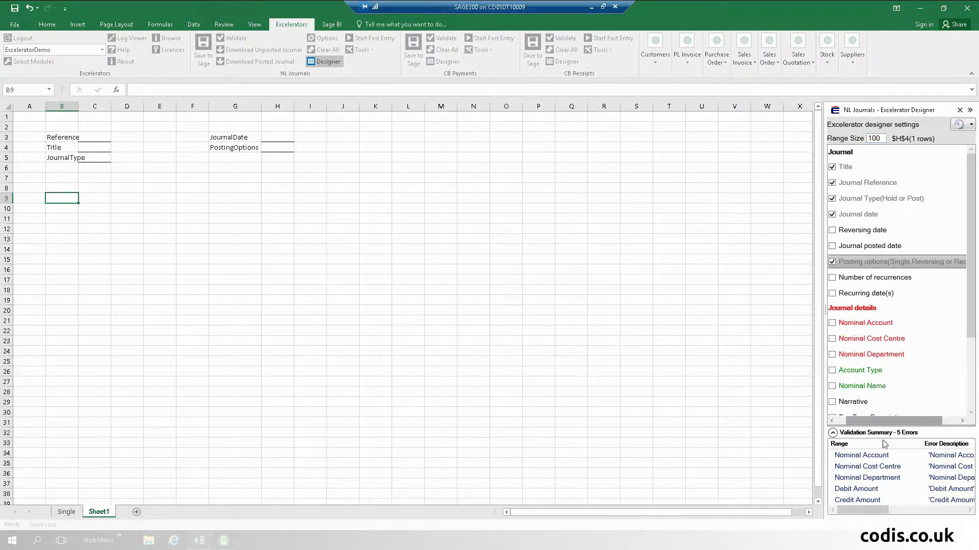
{"action": "left_click_drag", "start_coordinate": [895, 424], "coordinate": [872, 433]}
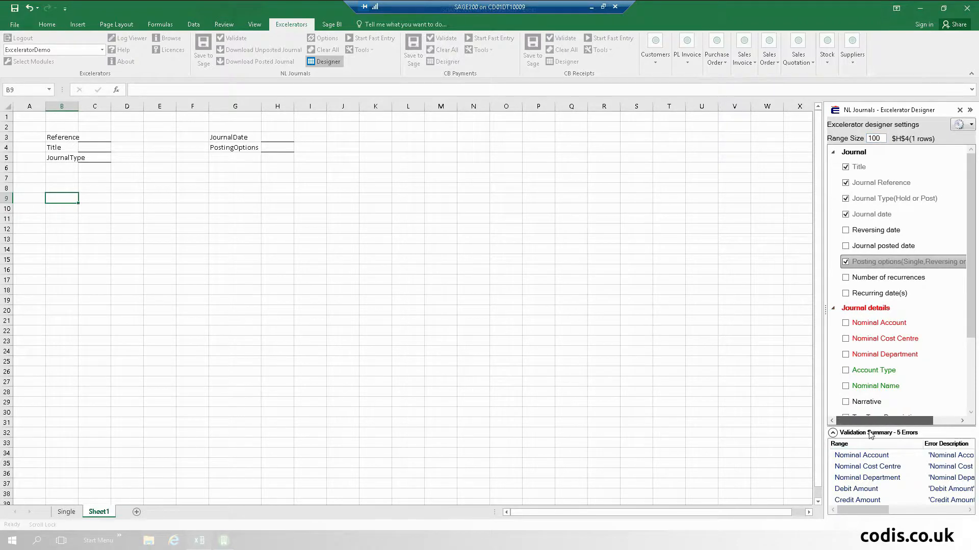
{"action": "mouse_move", "coordinate": [900, 387]}
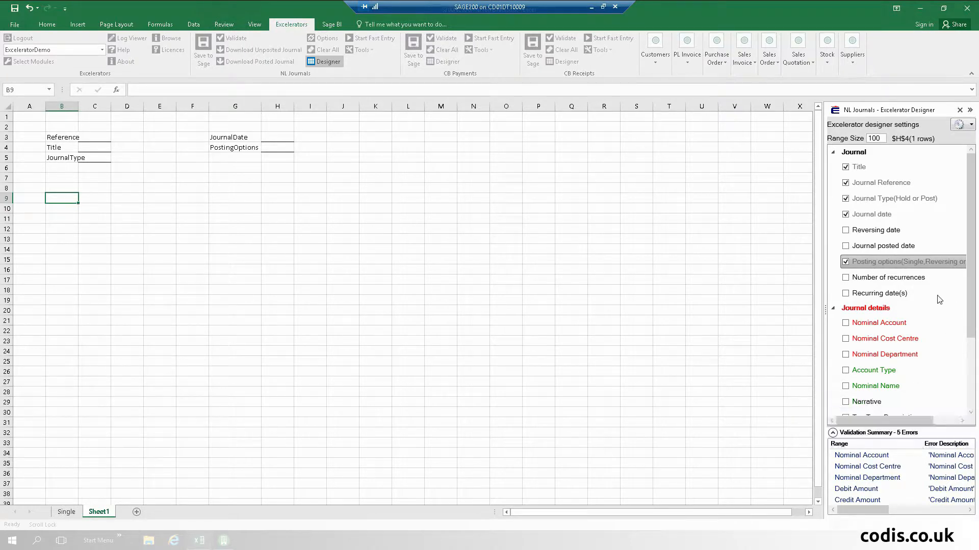
{"action": "left_click", "coordinate": [846, 323]}
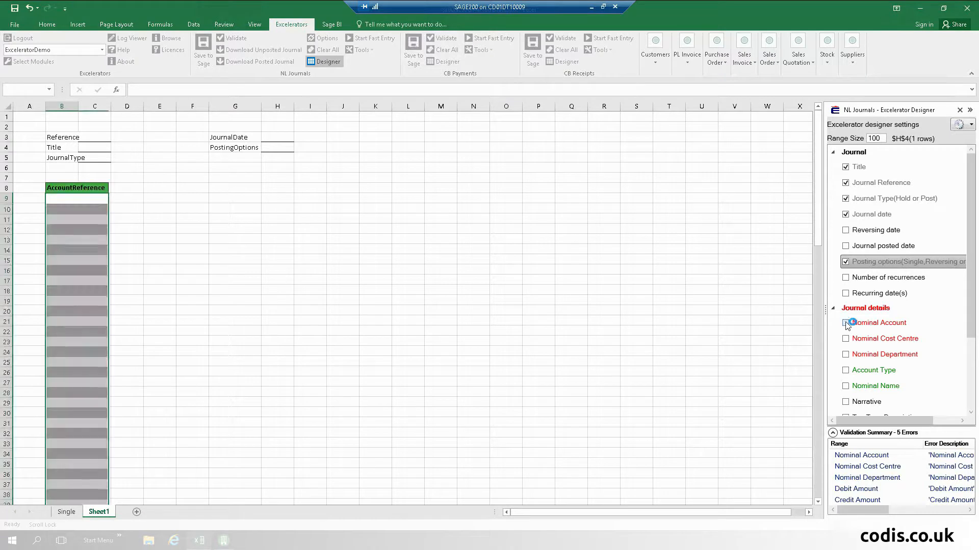
{"action": "left_click", "coordinate": [845, 339]}
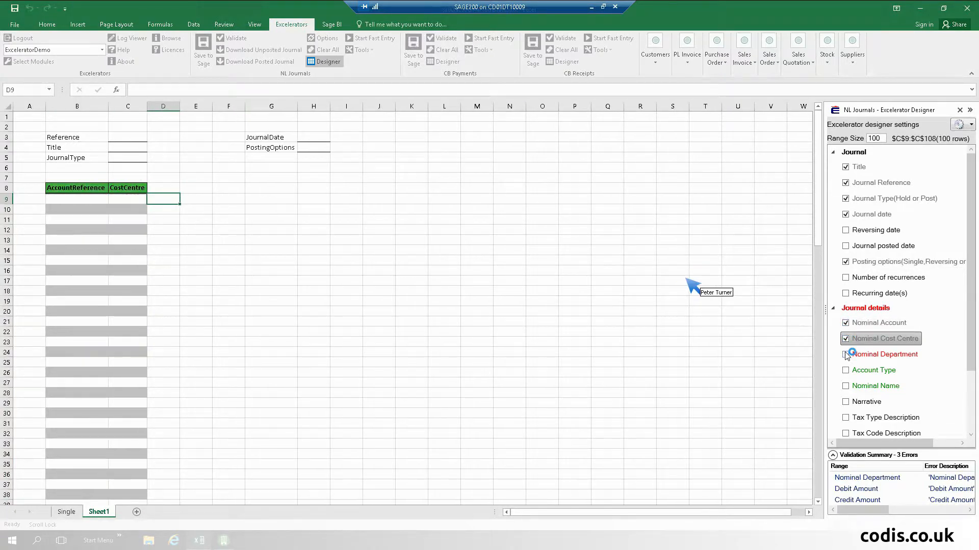
{"action": "left_click", "coordinate": [846, 355]}
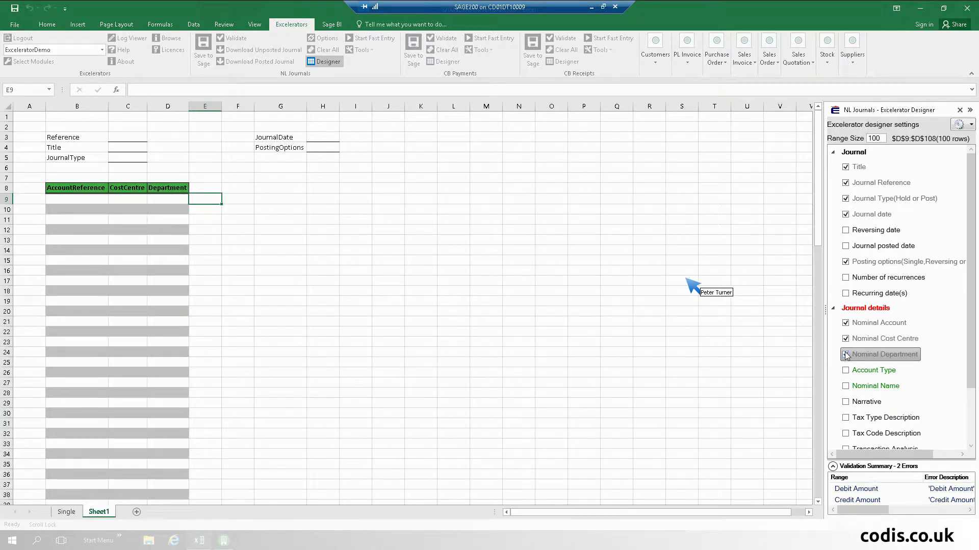
{"action": "scroll", "coordinate": [910, 347], "scroll_direction": "down", "scroll_amount": 3}
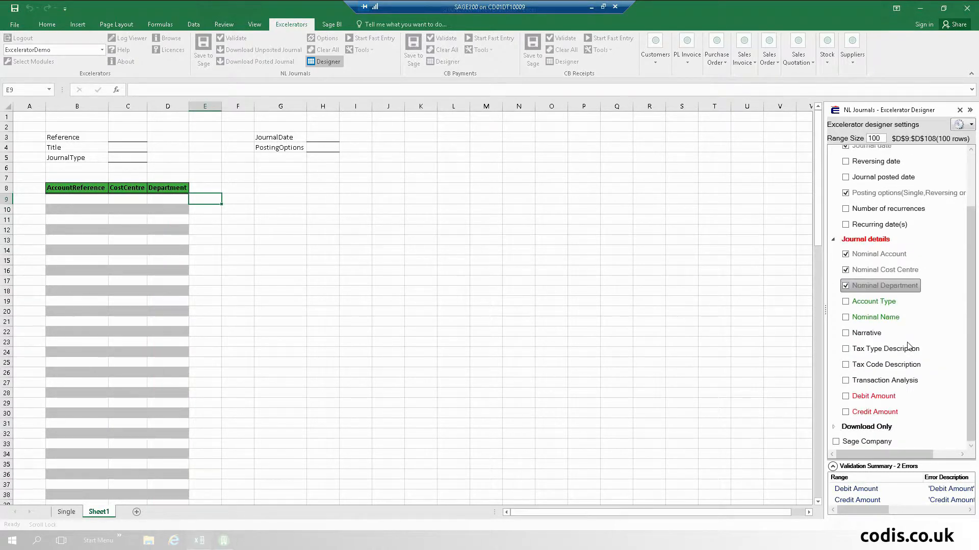
{"action": "left_click", "coordinate": [849, 397]}
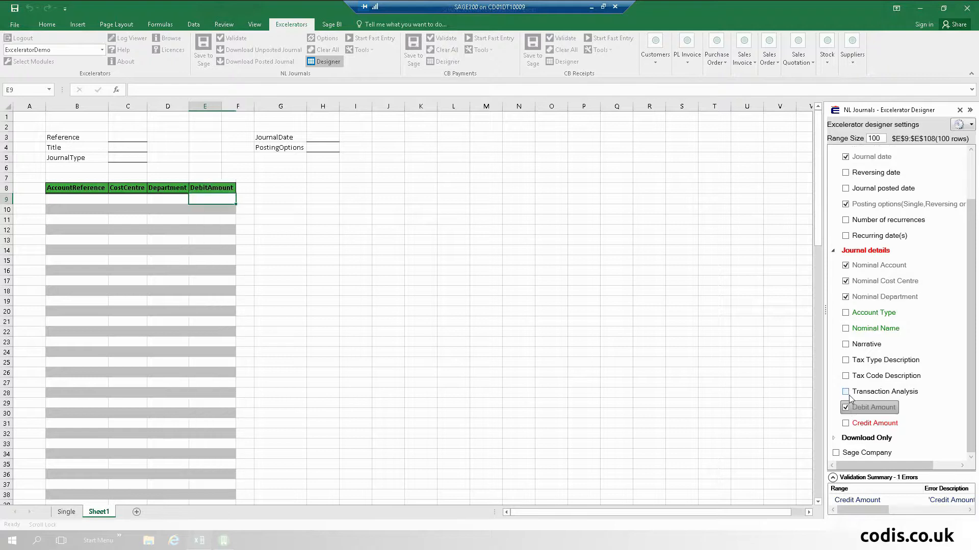
{"action": "left_click", "coordinate": [847, 424]}
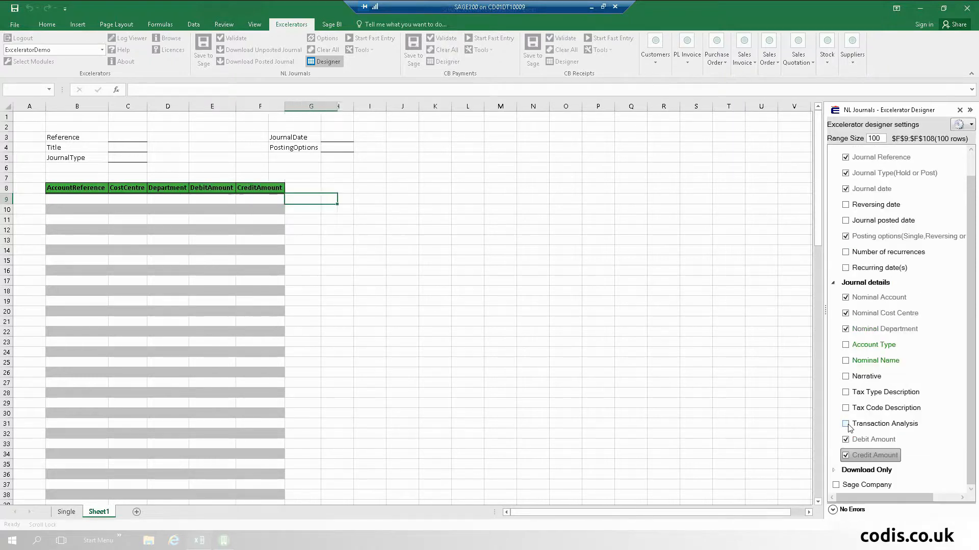
{"action": "left_click", "coordinate": [958, 110]}
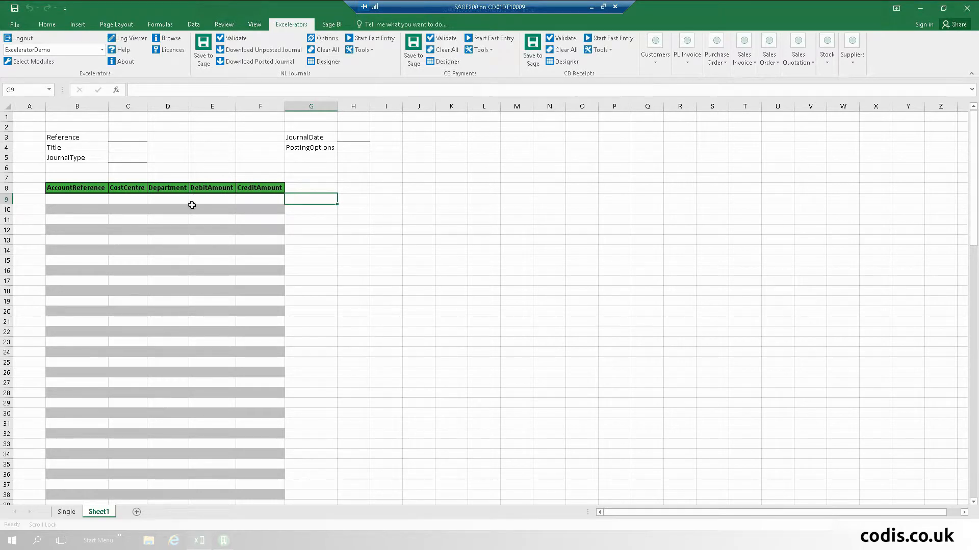
- Set the posting option to SINGLE and the journal type to POST from the record browser
{"action": "right_click", "coordinate": [359, 150]}
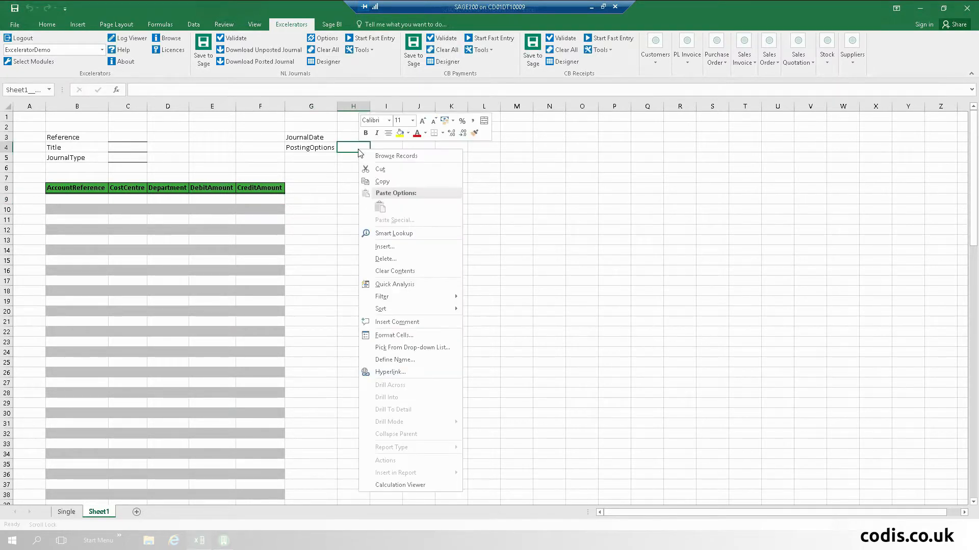
{"action": "left_click", "coordinate": [371, 156]}
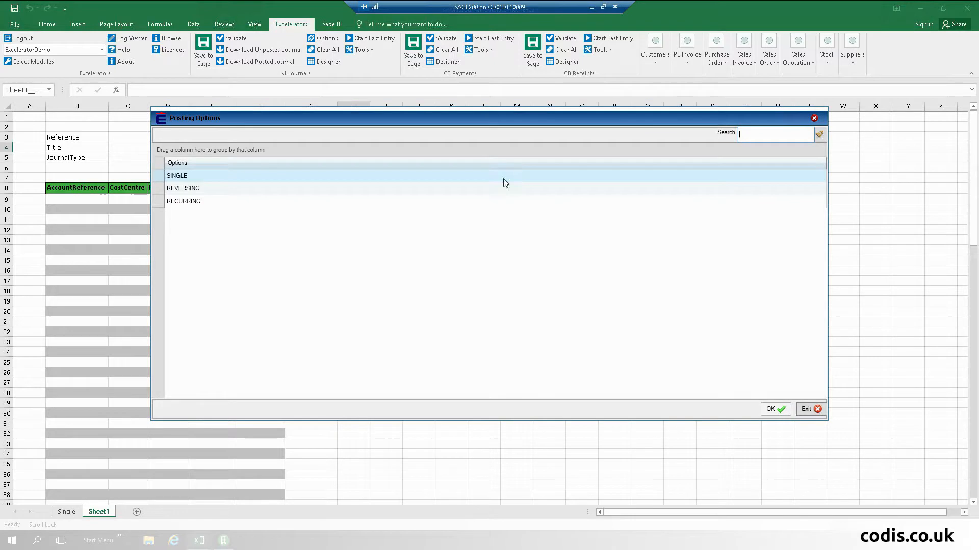
{"action": "double_click", "coordinate": [197, 177]}
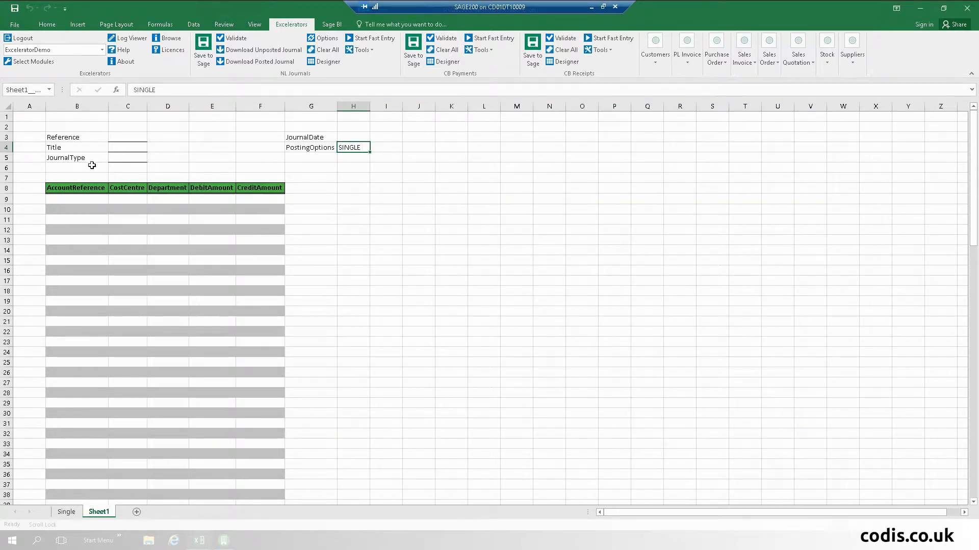
{"action": "left_click", "coordinate": [123, 159]}
{"action": "right_click", "coordinate": [125, 160]}
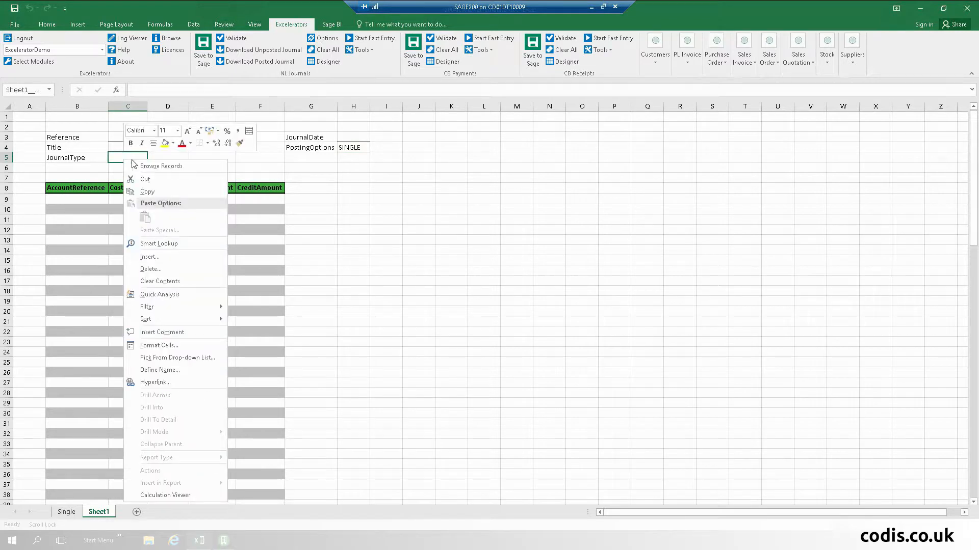
{"action": "left_click", "coordinate": [154, 166]}
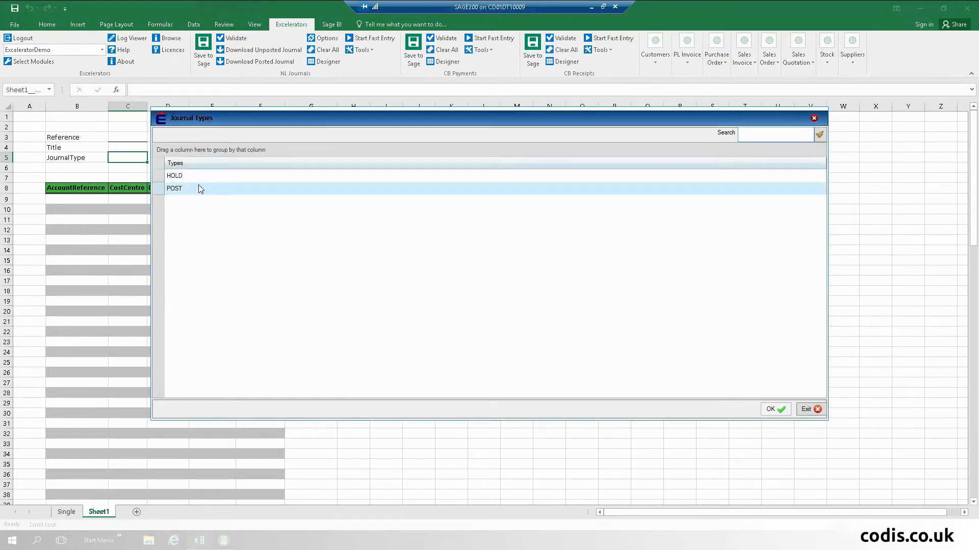
{"action": "double_click", "coordinate": [198, 188]}
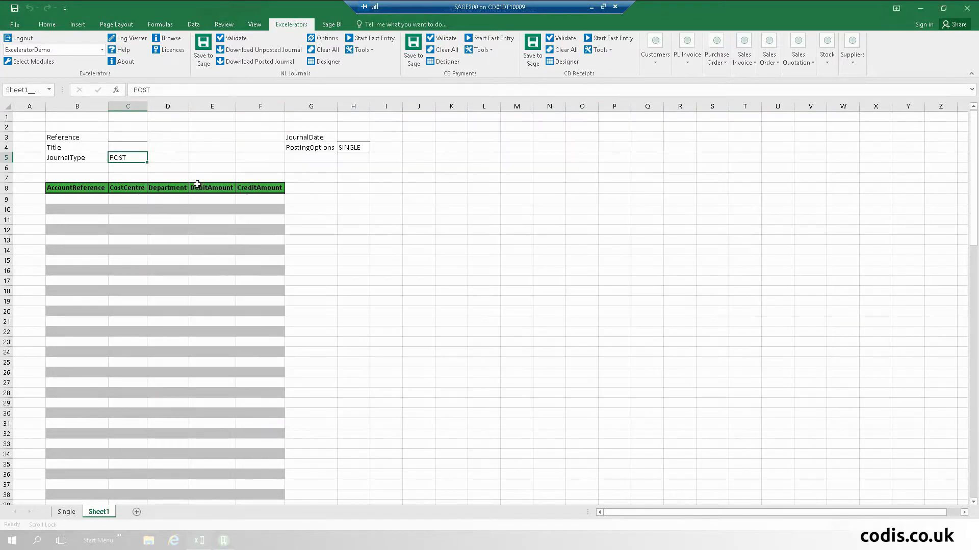
- Fill B9:B13 with nominal accounts 02100 through 06100 from the Nominal Accounts picker
{"action": "left_click", "coordinate": [64, 195]}
{"action": "right_click", "coordinate": [65, 194]}
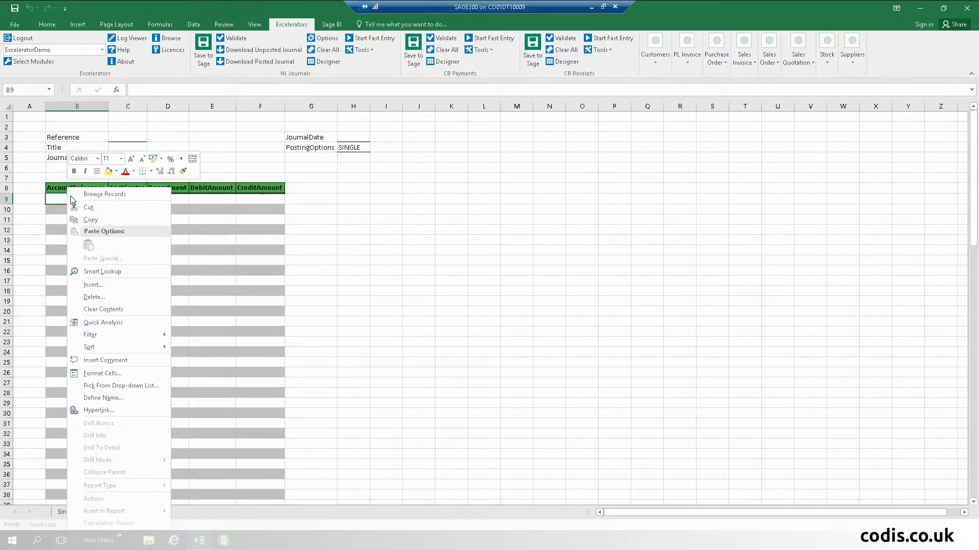
{"action": "left_click", "coordinate": [101, 196]}
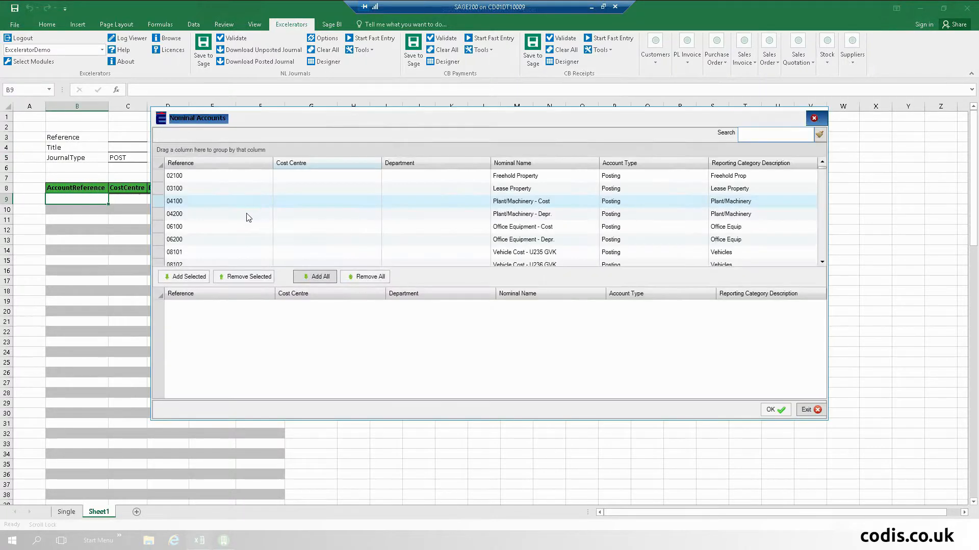
{"action": "left_click", "coordinate": [235, 182]}
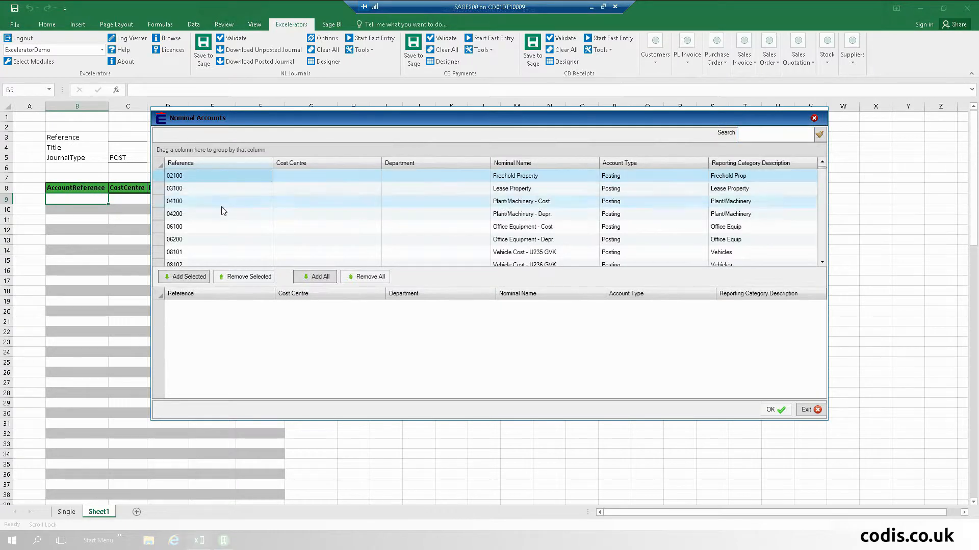
{"action": "left_click", "coordinate": [218, 225], "text": "shift"}
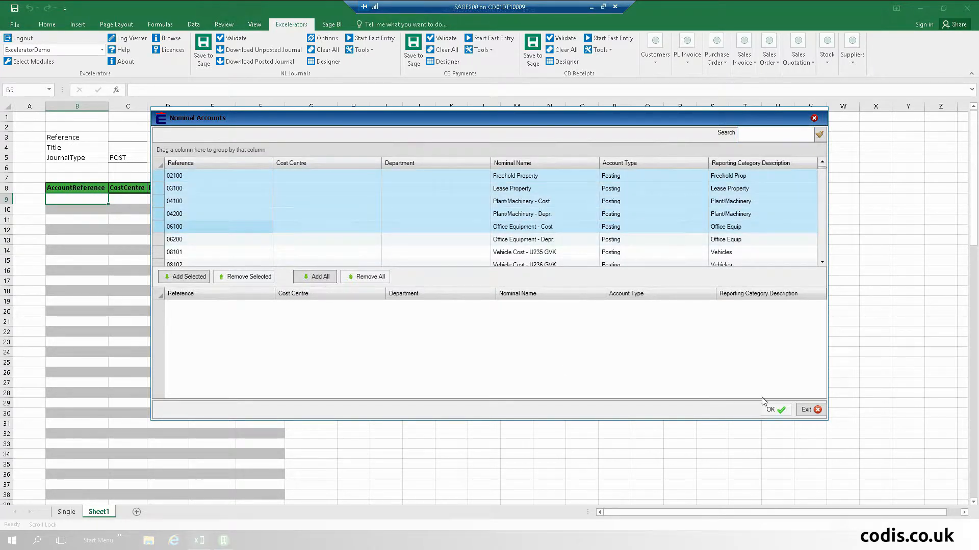
{"action": "left_click", "coordinate": [190, 279]}
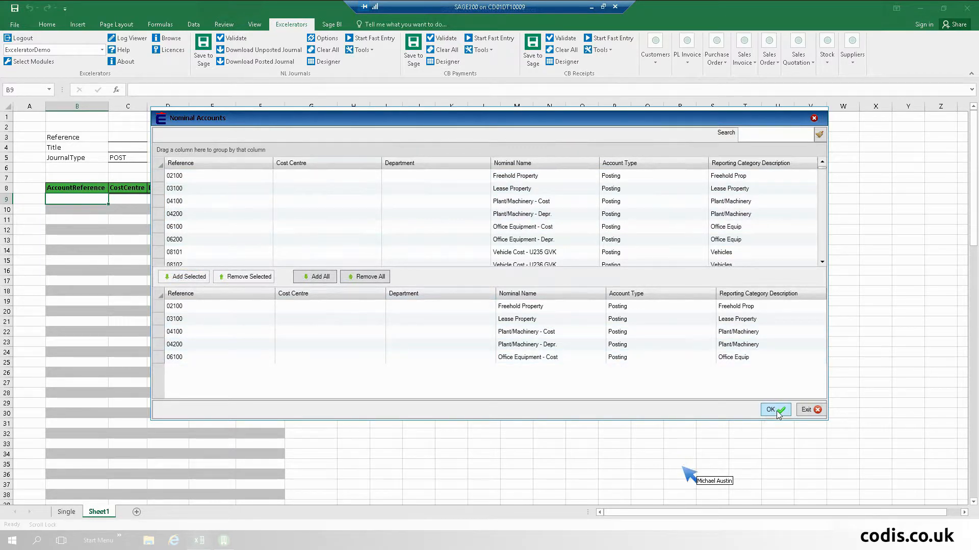
{"action": "left_click", "coordinate": [774, 410]}
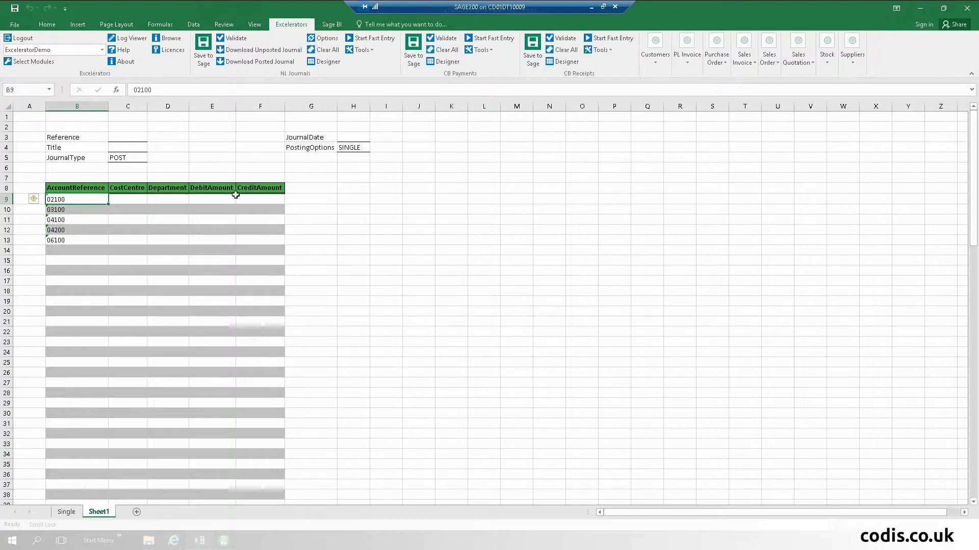
{"action": "left_click", "coordinate": [212, 199]}
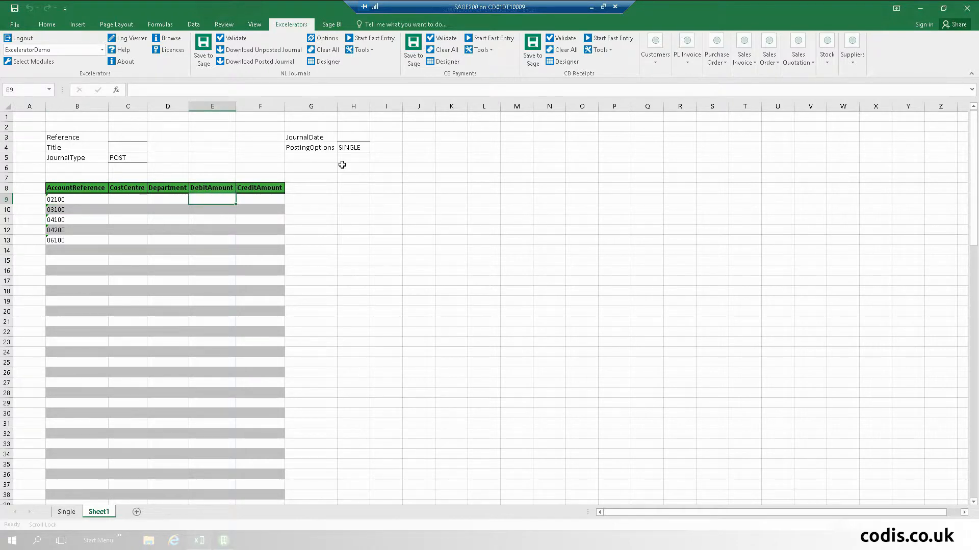
- Rename the B8 header to 'Nominal a/c' and clear all entered journal values with Clear All
{"action": "left_click", "coordinate": [84, 190]}
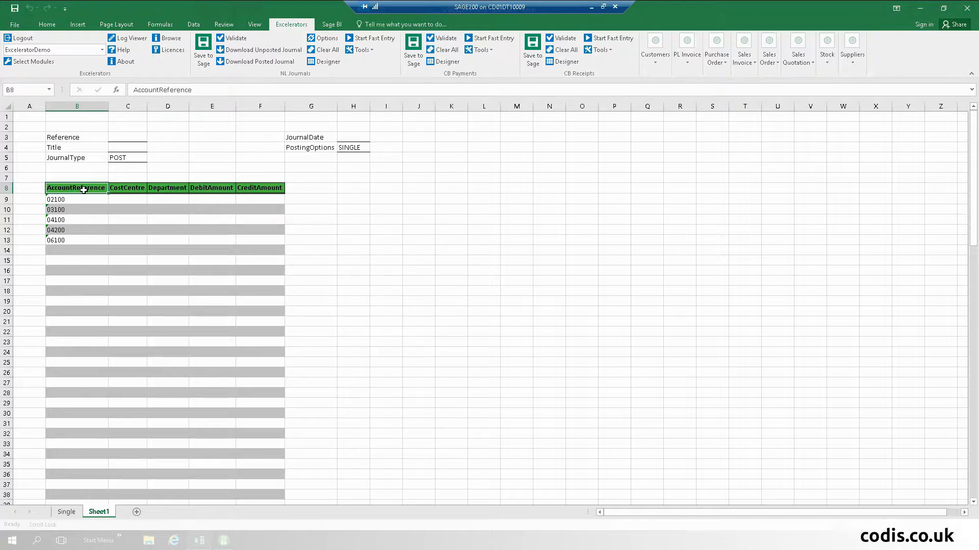
{"action": "type", "text": "Nominal"}
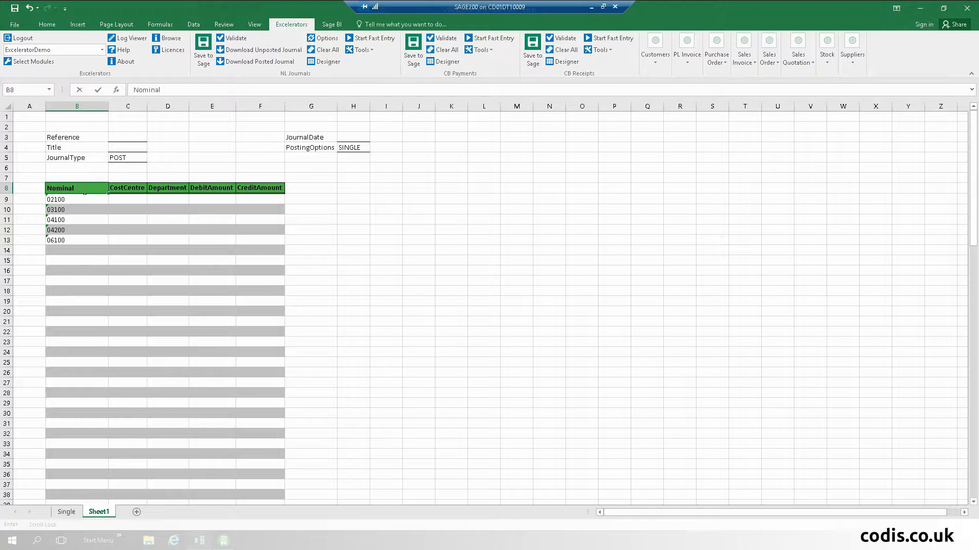
{"action": "type", "text": " a"}
{"action": "key", "text": "Return"}
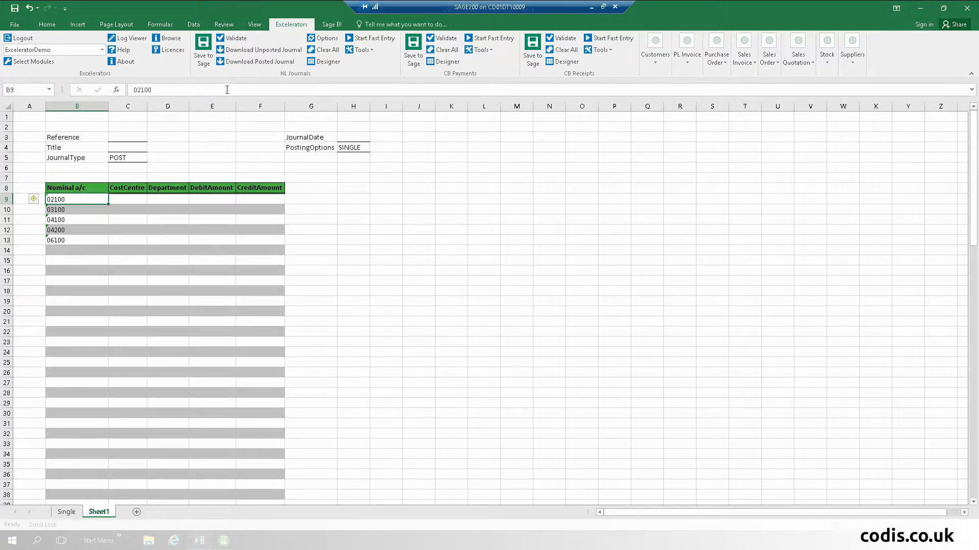
{"action": "left_click", "coordinate": [323, 50]}
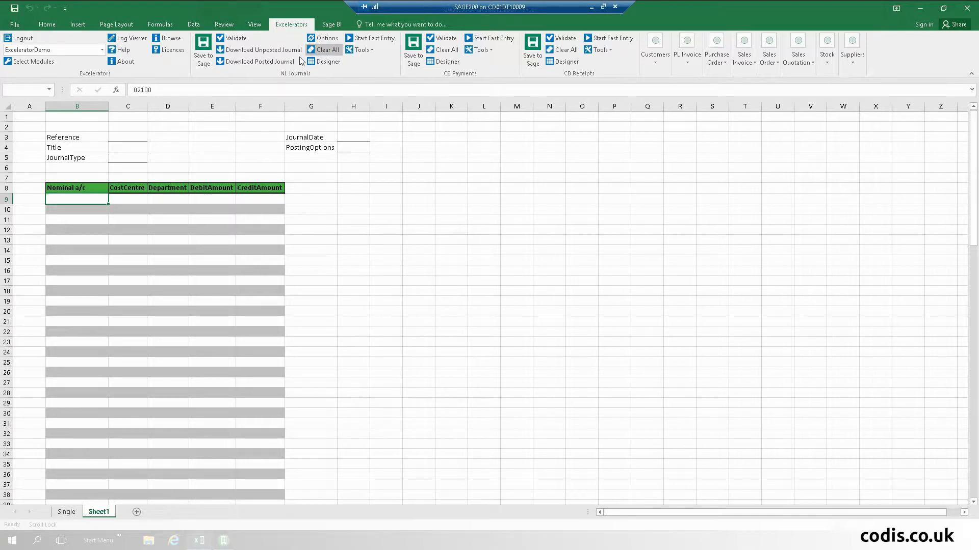
- Download the unposted 'Not Enough Hours in the day' journal and widen column H to show its date
{"action": "left_click", "coordinate": [268, 54]}
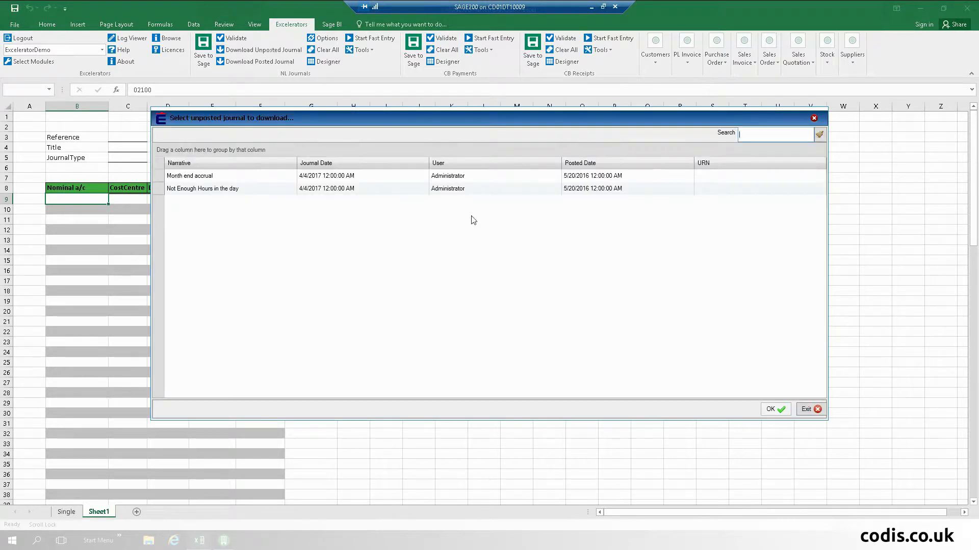
{"action": "left_click", "coordinate": [301, 189]}
{"action": "double_click", "coordinate": [331, 192]}
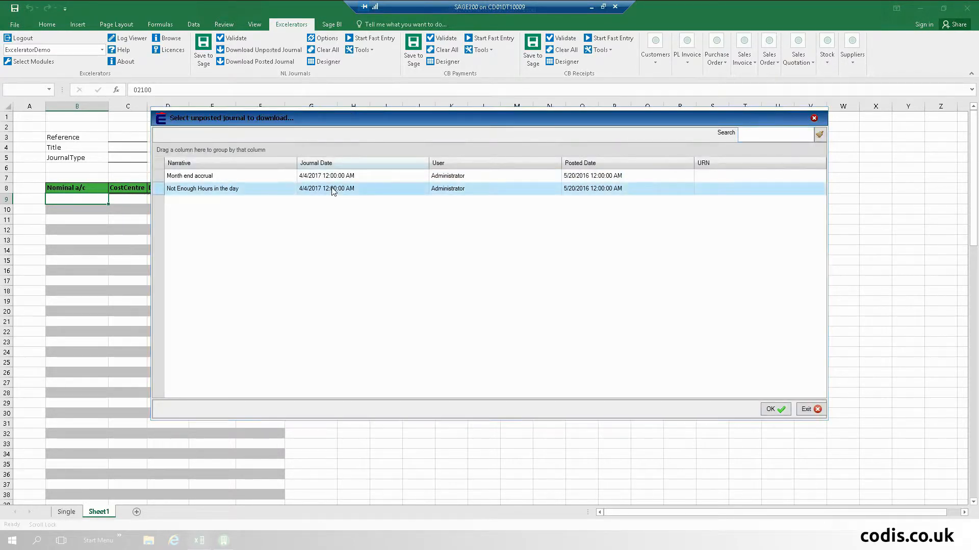
{"action": "left_click", "coordinate": [521, 269]}
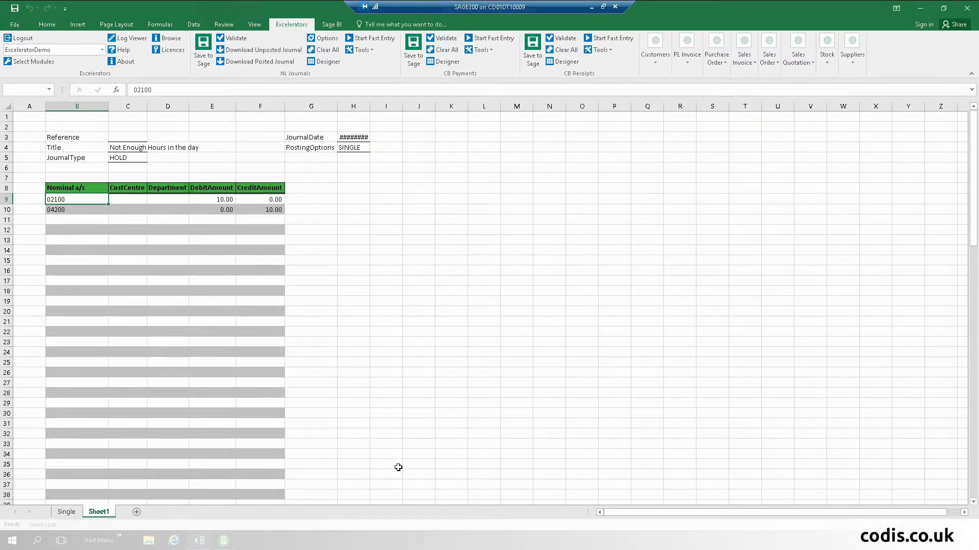
{"action": "double_click", "coordinate": [371, 109]}
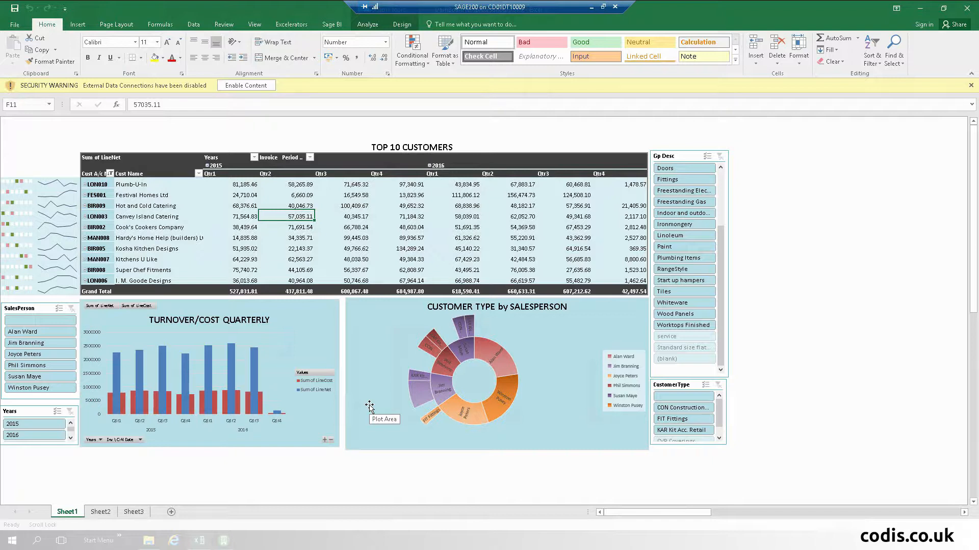
- Enable content so the dashboard's external data connections load, then review the sunburst chart
{"action": "left_click", "coordinate": [247, 86]}
{"action": "mouse_move", "coordinate": [228, 359]}
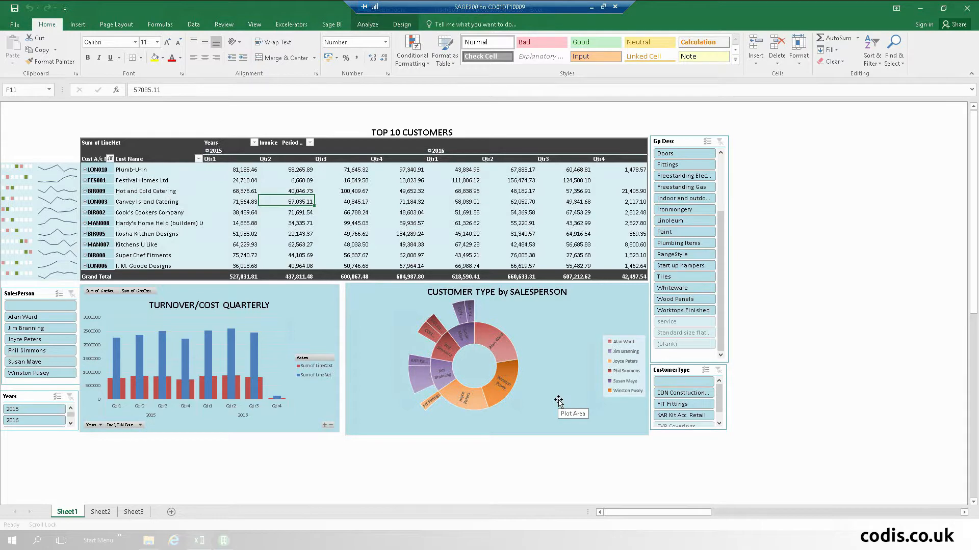
{"action": "scroll", "coordinate": [557, 398], "scroll_direction": "up", "scroll_amount": 3, "text": "ctrl"}
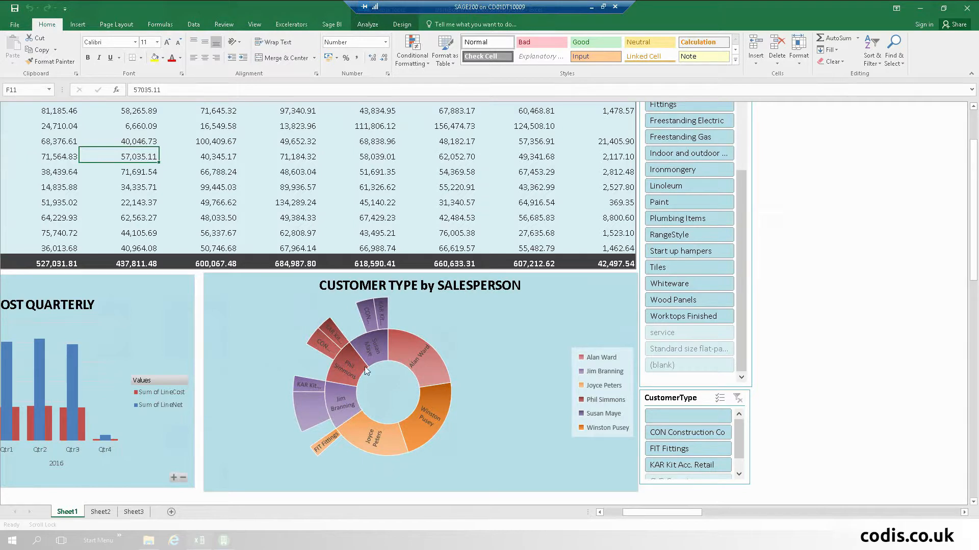
{"action": "mouse_move", "coordinate": [354, 421]}
{"action": "mouse_move", "coordinate": [151, 544]}
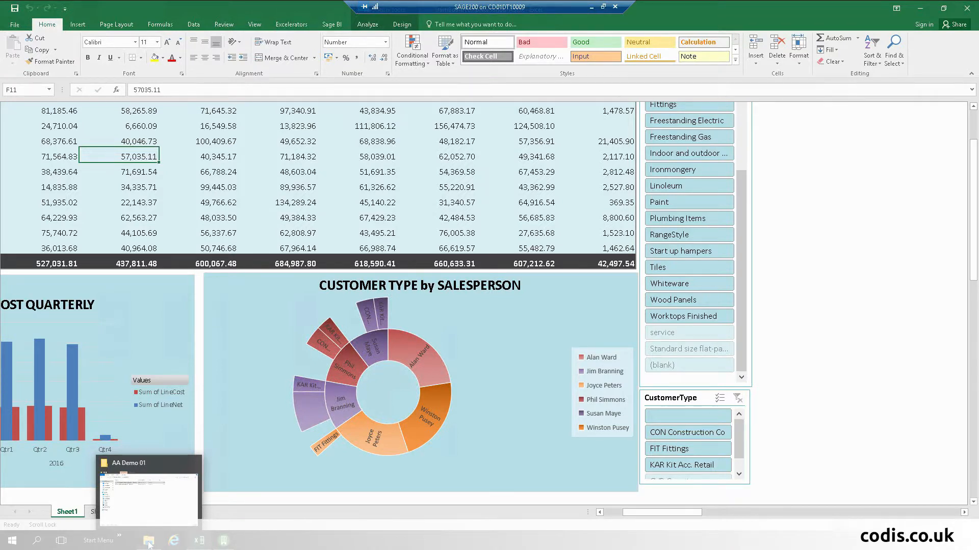
- Open 'A1 S200CustomerDemo - Shortcut' from the AA Demo 01 folder window
{"action": "left_click", "coordinate": [149, 543]}
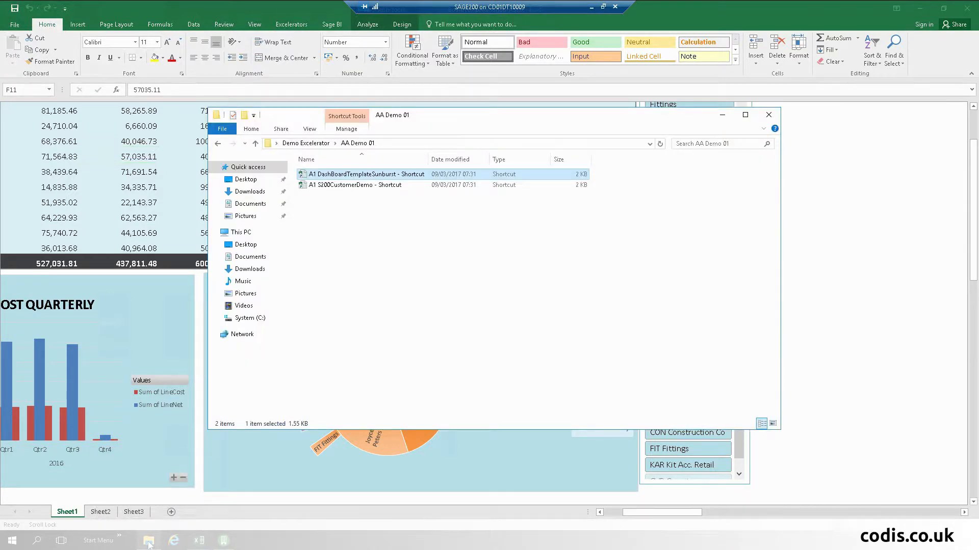
{"action": "double_click", "coordinate": [384, 185]}
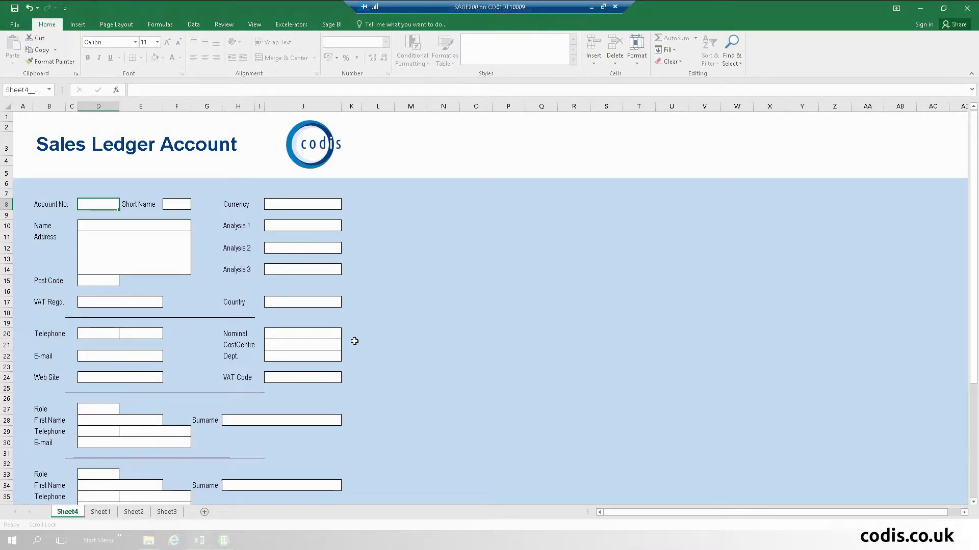
- On the Customers sheet, open the customer template designer and expand Trading > Analysis Codes
{"action": "left_click", "coordinate": [100, 511]}
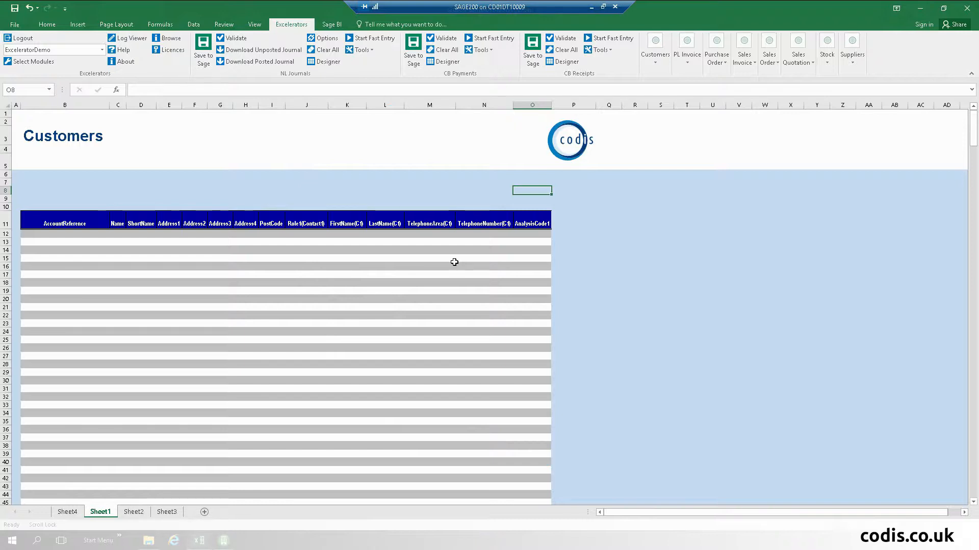
{"action": "left_click", "coordinate": [656, 57]}
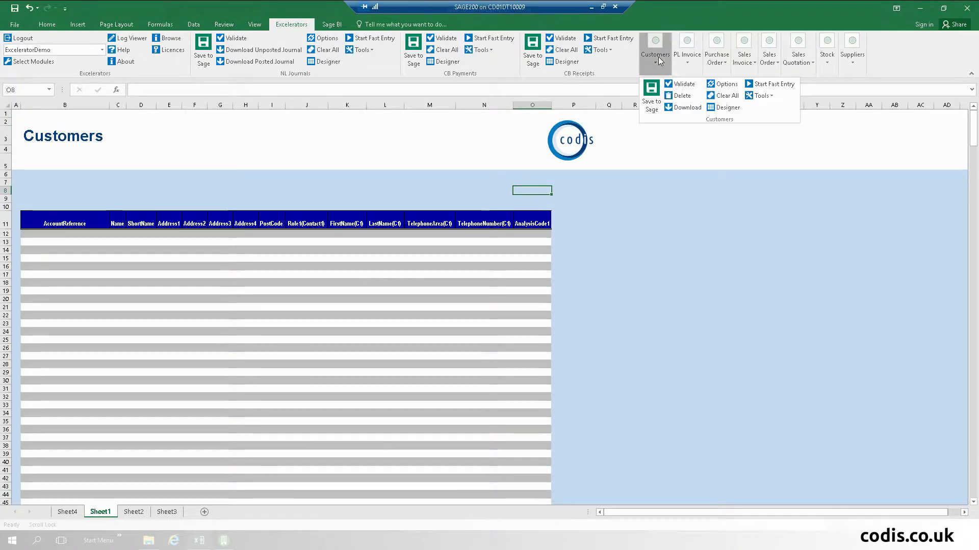
{"action": "left_click", "coordinate": [727, 108]}
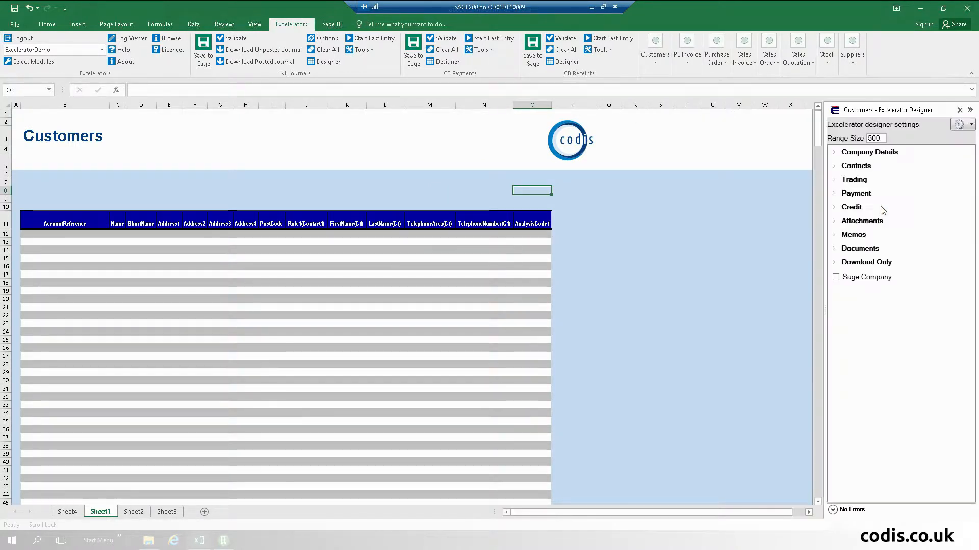
{"action": "left_click", "coordinate": [834, 181]}
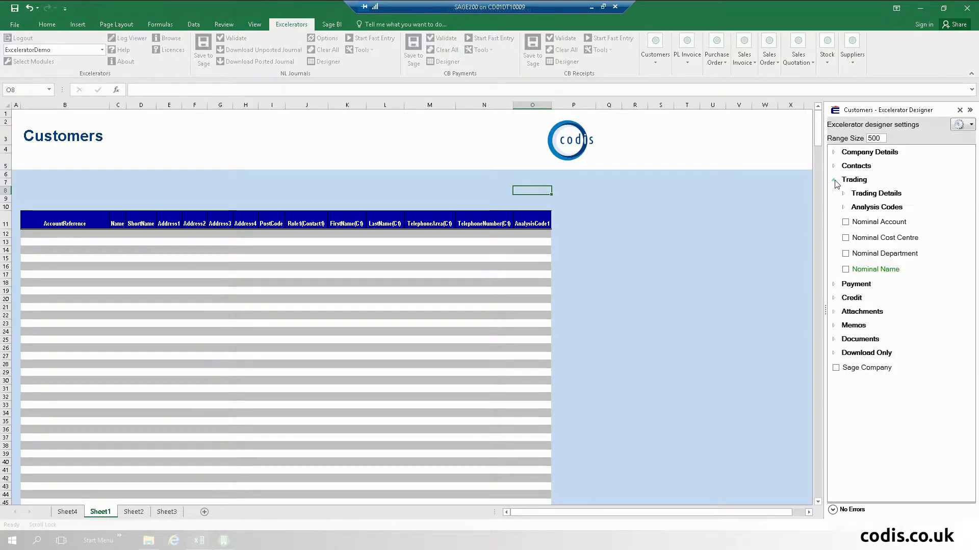
{"action": "left_click", "coordinate": [844, 208]}
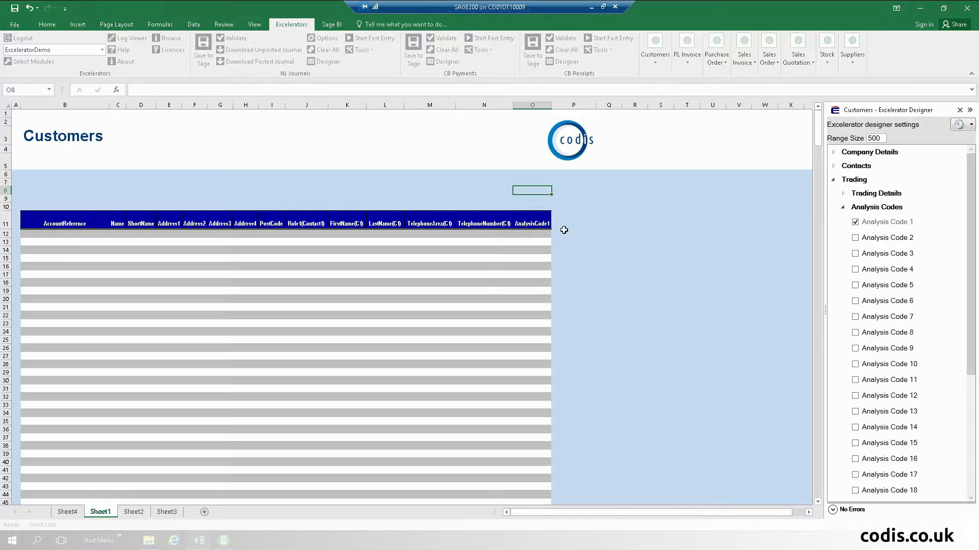
- Add Analysis Code 2 as column P, close the designer and begin a customer download
{"action": "left_click", "coordinate": [563, 233]}
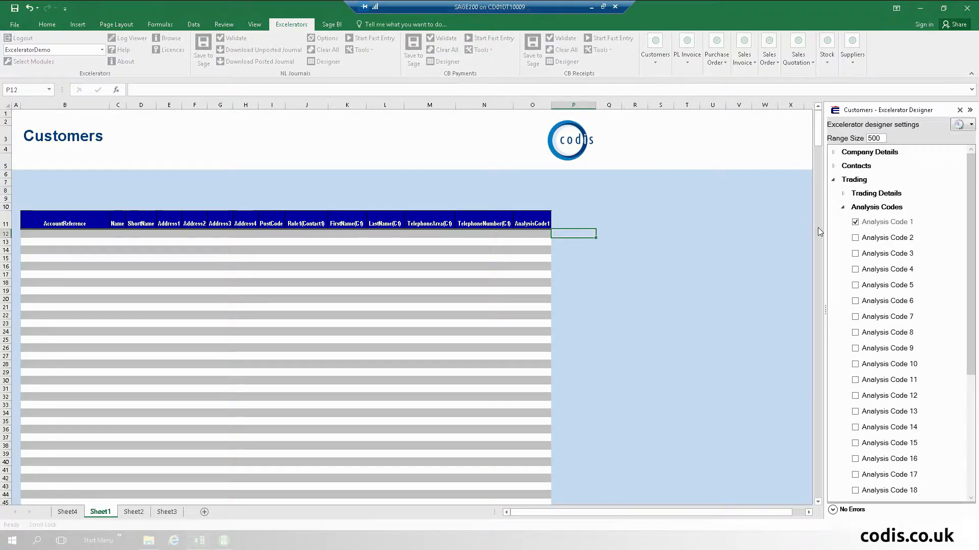
{"action": "left_click", "coordinate": [855, 238]}
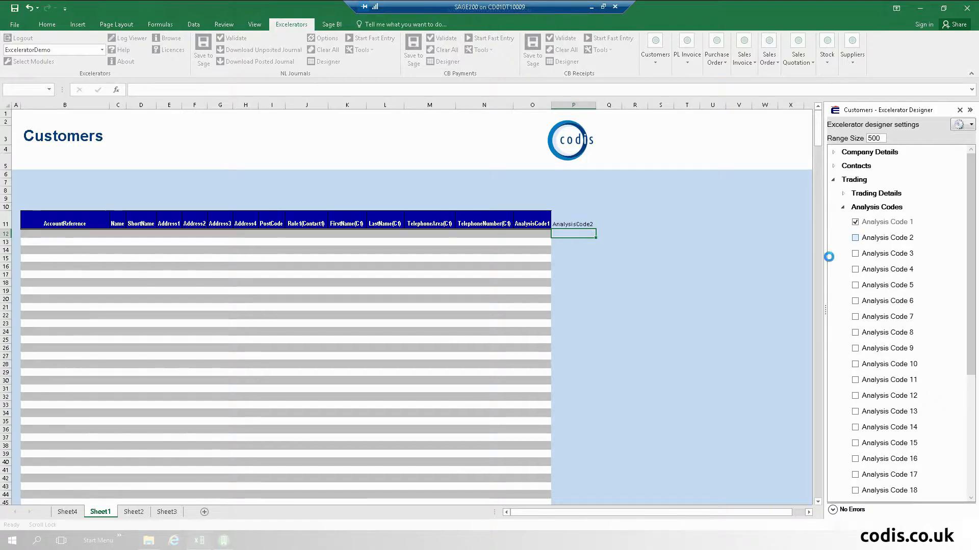
{"action": "left_click", "coordinate": [855, 239]}
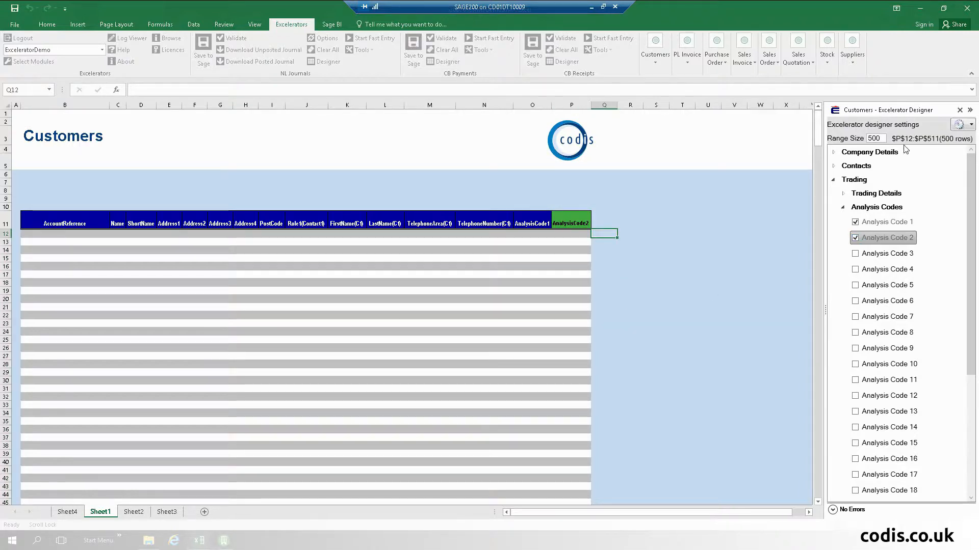
{"action": "left_click", "coordinate": [959, 110]}
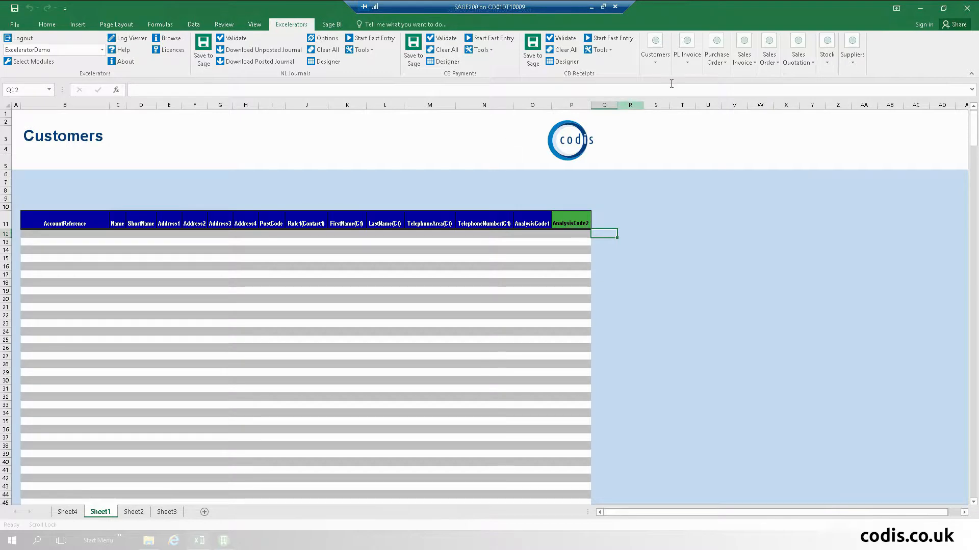
{"action": "left_click", "coordinate": [665, 65]}
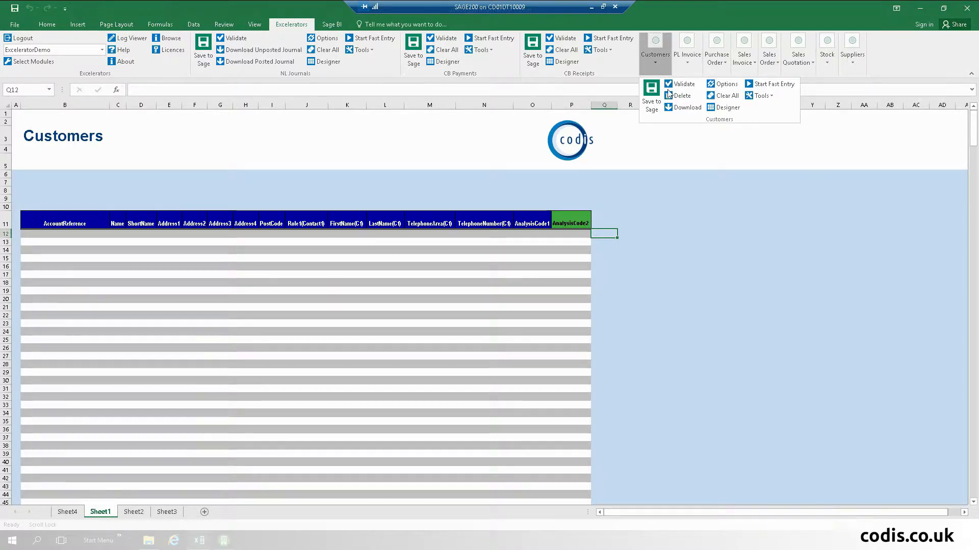
{"action": "left_click", "coordinate": [683, 108]}
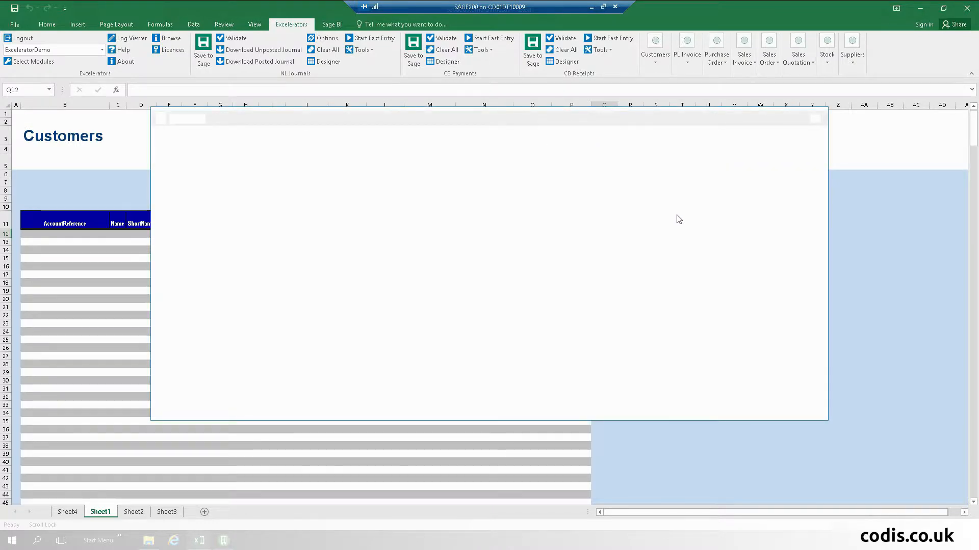
- Add all customer accounts to the download and clear the sheet so Sage 200 records load
{"action": "left_click", "coordinate": [317, 277]}
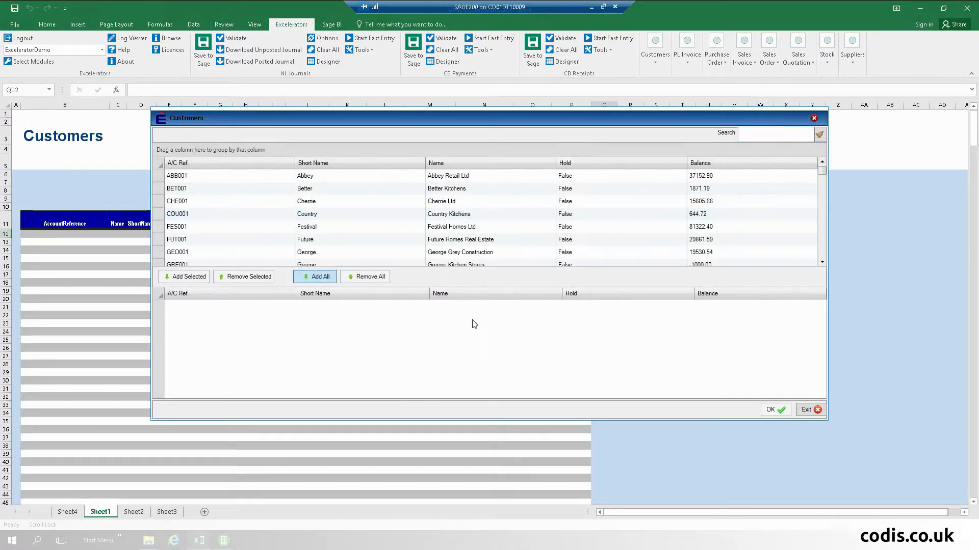
{"action": "left_click", "coordinate": [769, 411]}
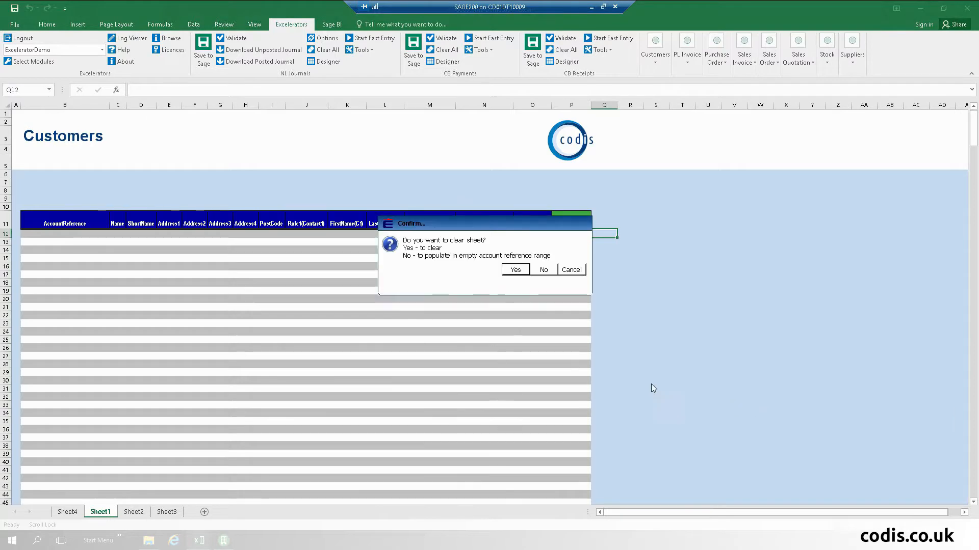
{"action": "left_click", "coordinate": [514, 272]}
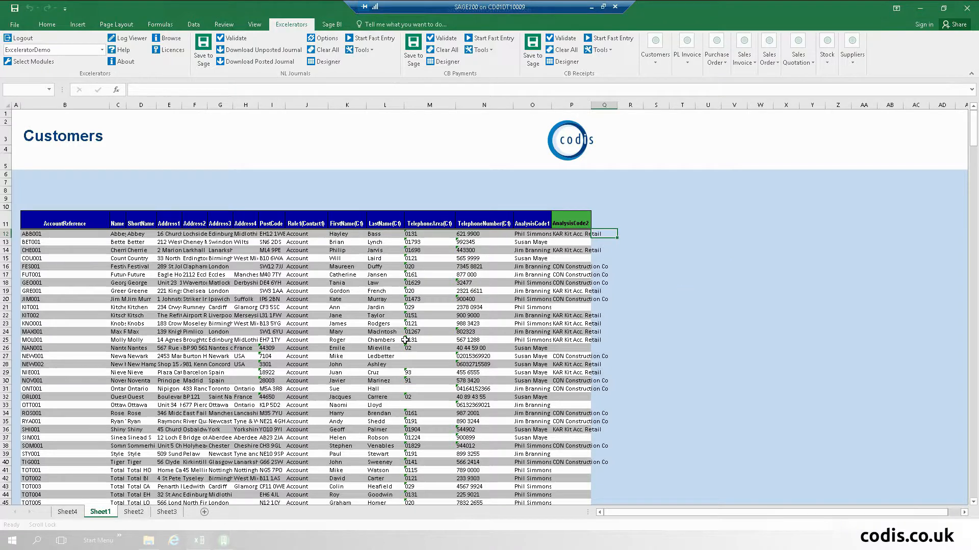
{"action": "left_click", "coordinate": [203, 356]}
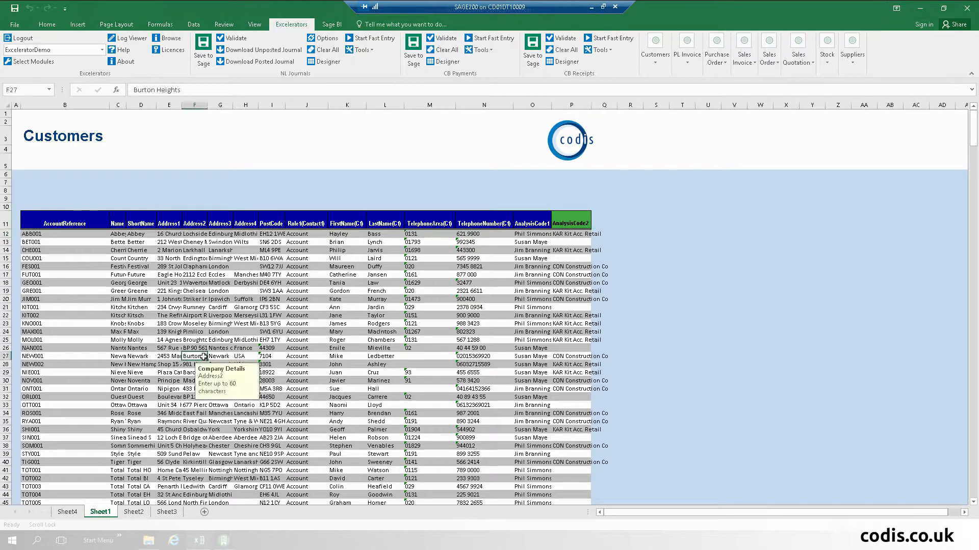
- Filter the AnalysisCode2 column to show only blank rows, then clear that filter
{"action": "left_click", "coordinate": [193, 24]}
{"action": "left_click", "coordinate": [348, 51]}
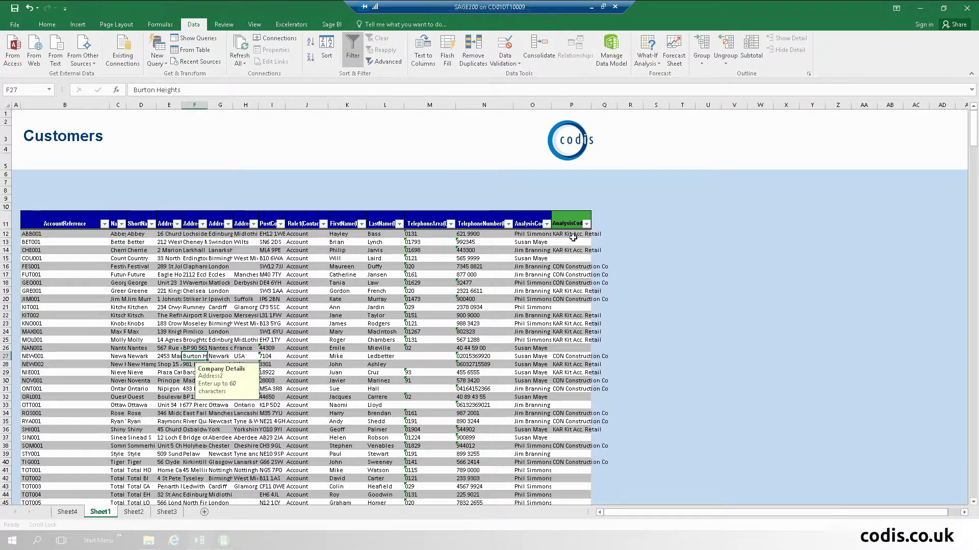
{"action": "left_click", "coordinate": [586, 225]}
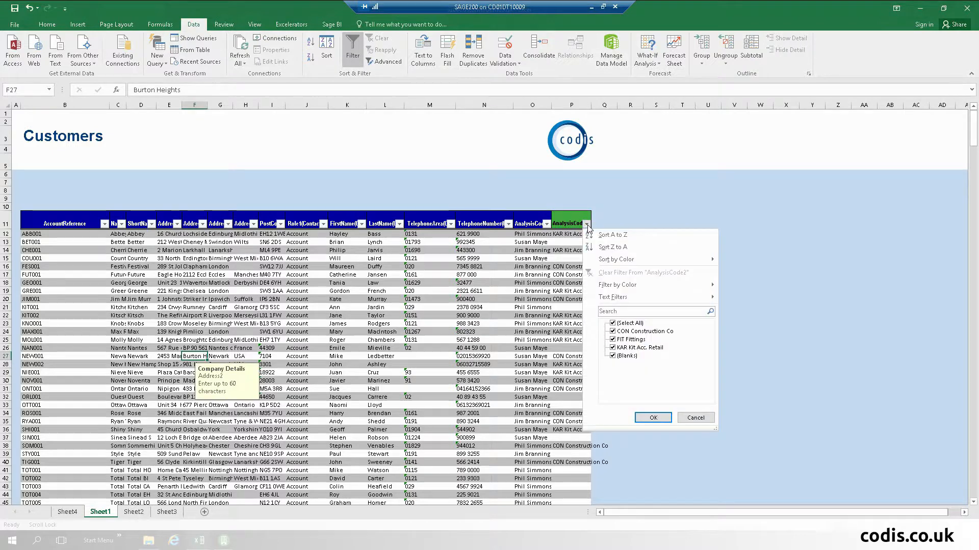
{"action": "left_click", "coordinate": [613, 323]}
{"action": "left_click", "coordinate": [613, 355]}
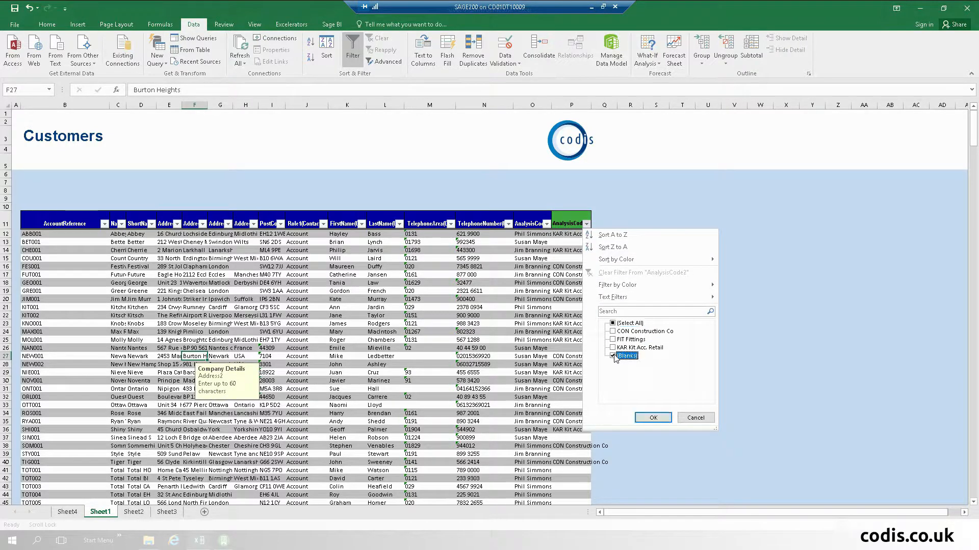
{"action": "left_click", "coordinate": [654, 418]}
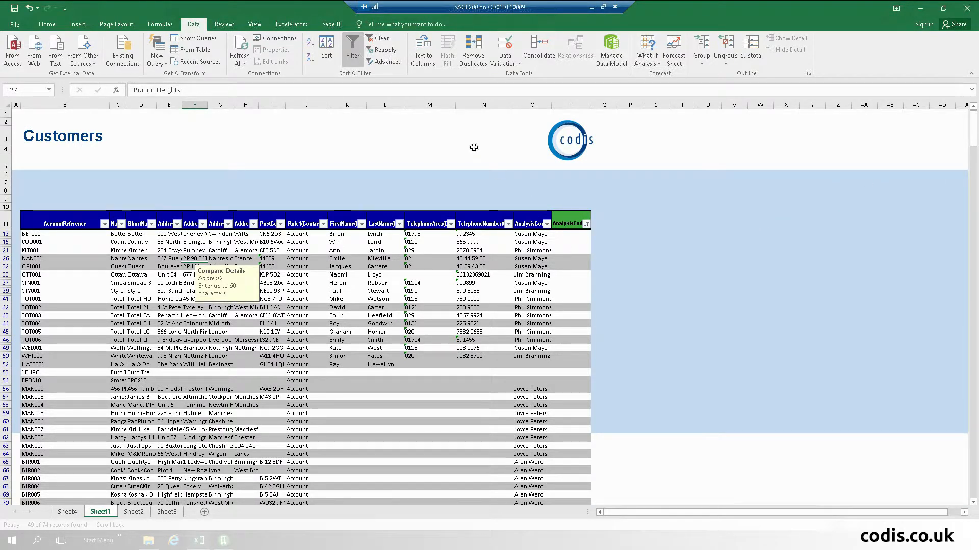
{"action": "left_click", "coordinate": [379, 38]}
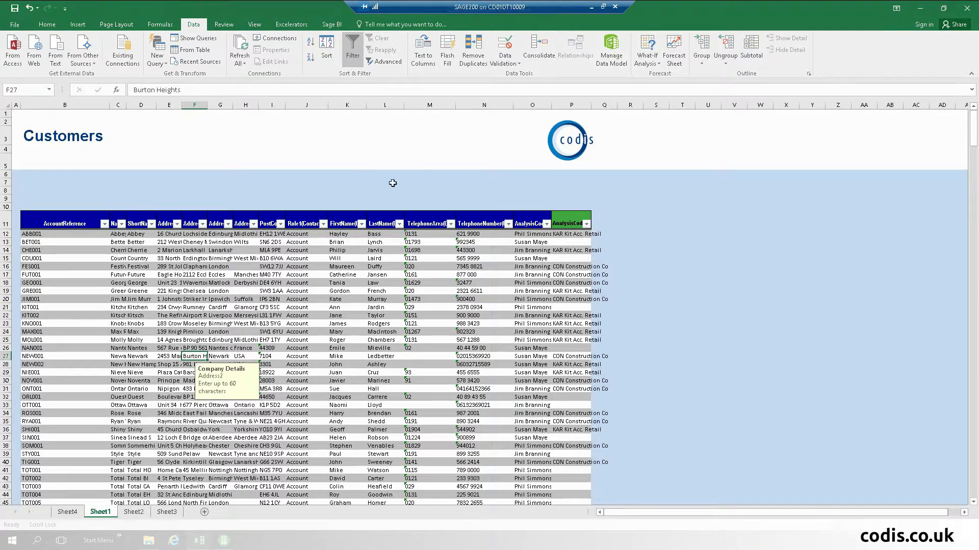
- Sort customers by AnalysisCode2 and browse customer types for the first blank AnalysisCode2 cell
{"action": "left_click", "coordinate": [572, 259]}
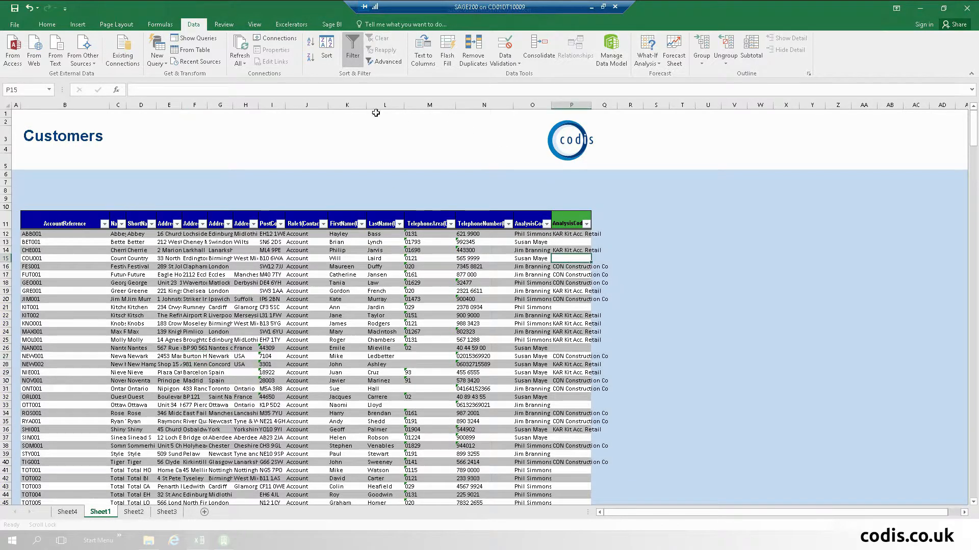
{"action": "left_click", "coordinate": [310, 42]}
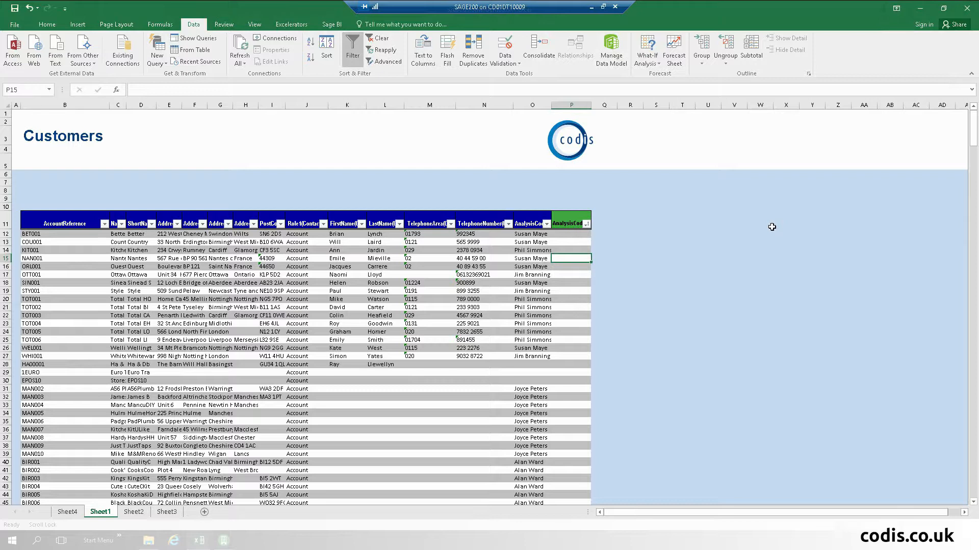
{"action": "left_click", "coordinate": [565, 234]}
{"action": "right_click", "coordinate": [563, 234]}
{"action": "left_click", "coordinate": [614, 183]}
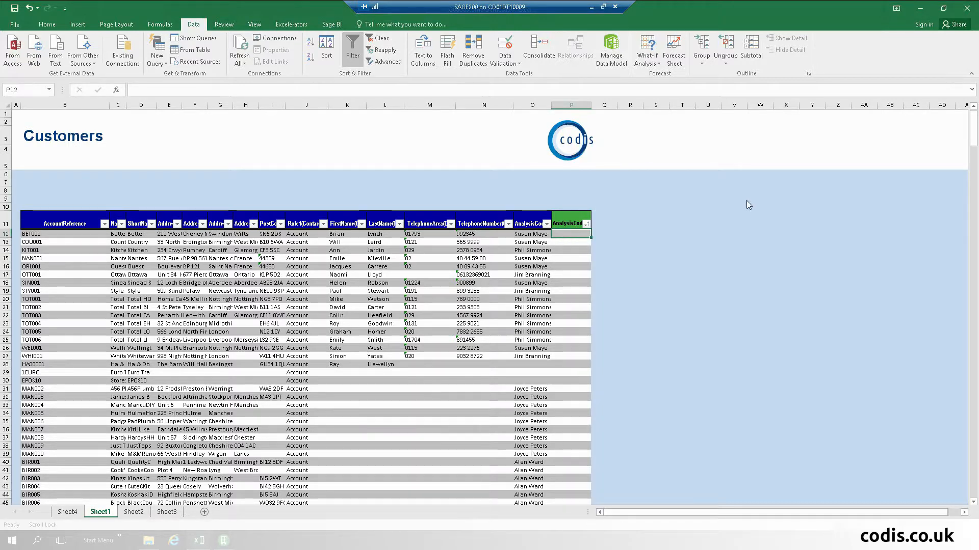
- Pick CVR Coverings three times in the Cus Type browse dialog and write them to the sheet
{"action": "left_click", "coordinate": [170, 190]}
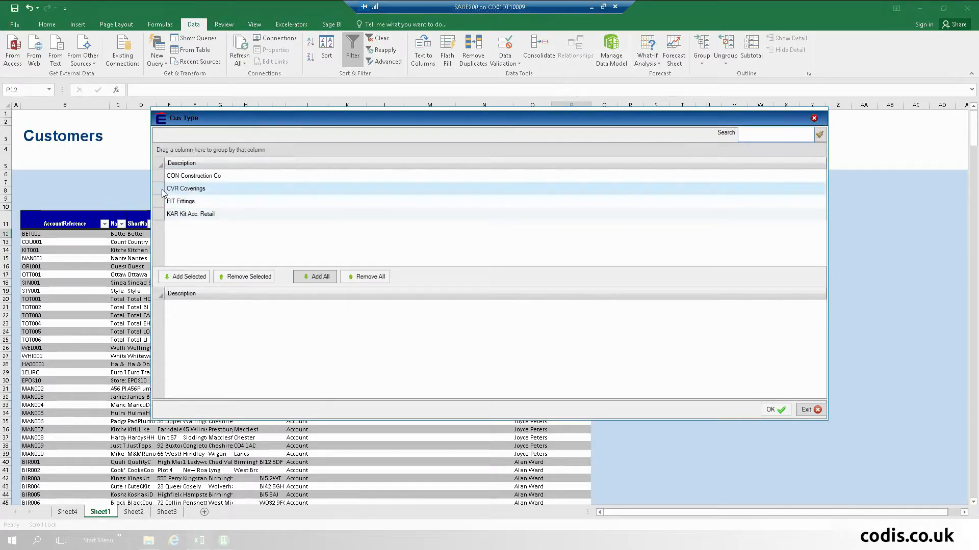
{"action": "double_click", "coordinate": [171, 192]}
{"action": "double_click", "coordinate": [171, 191]}
{"action": "double_click", "coordinate": [171, 192]}
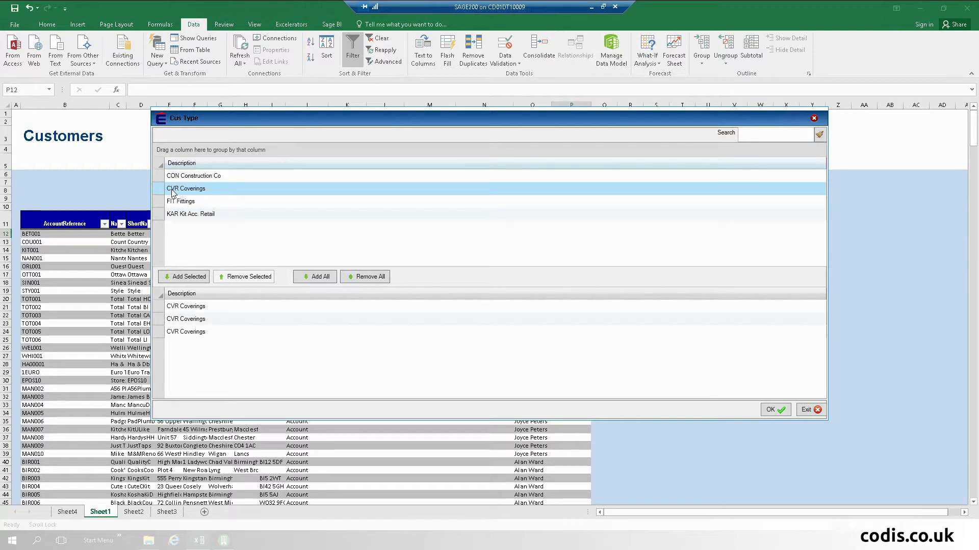
{"action": "left_click", "coordinate": [774, 410]}
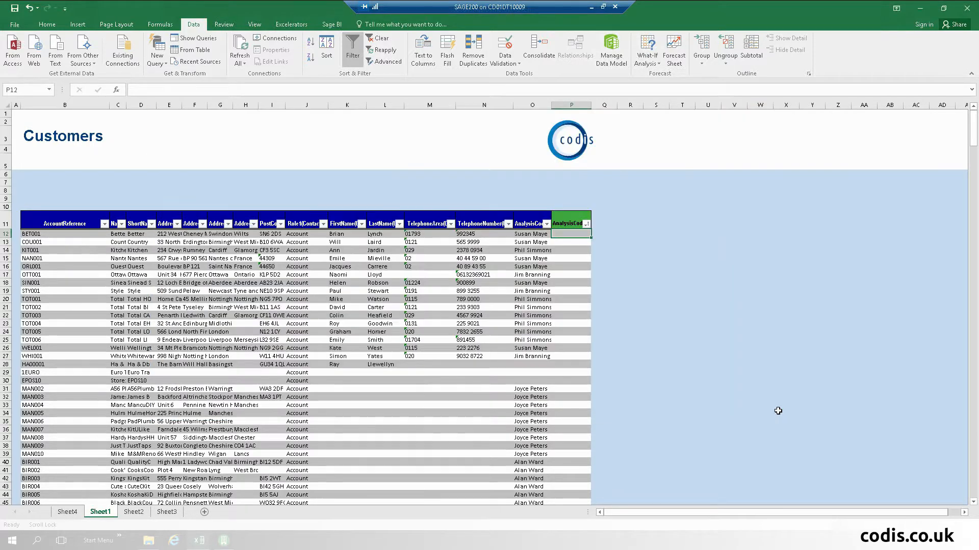
- Fill CVR Coverings from P13:P14 down the AnalysisCode2 column to row 60
{"action": "left_click", "coordinate": [573, 242]}
{"action": "left_click", "coordinate": [577, 250], "text": "shift"}
{"action": "left_click_drag", "start_coordinate": [591, 253], "coordinate": [579, 319]}
{"action": "left_click", "coordinate": [572, 262]}
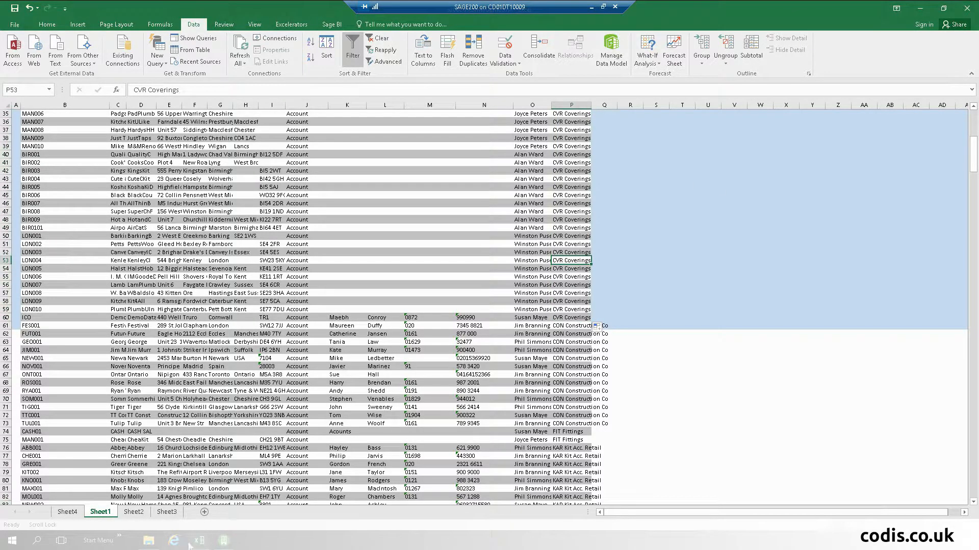
- Refresh the dashboard workbook's pivot table, then return to the S200CustomerDemo Customers sheet
{"action": "mouse_move", "coordinate": [198, 543]}
{"action": "left_click", "coordinate": [147, 506]}
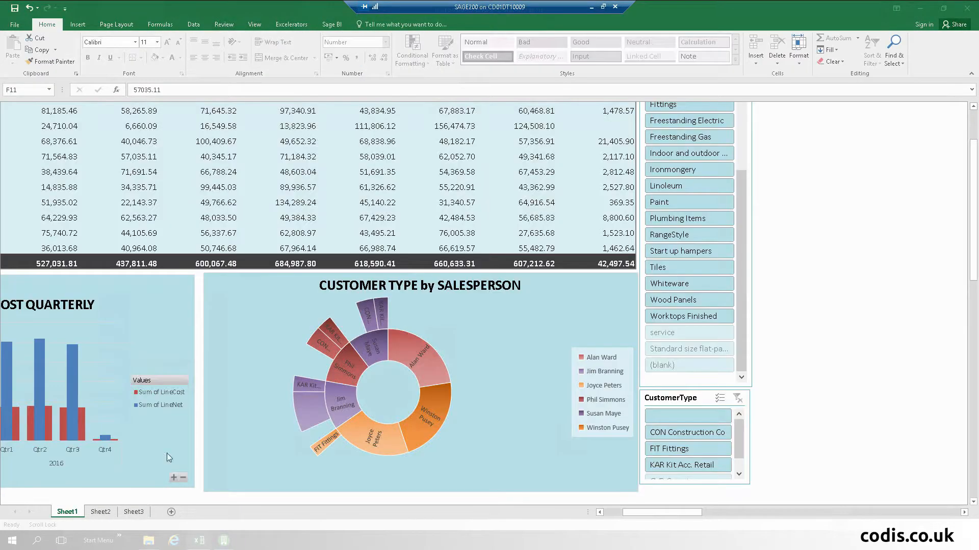
{"action": "right_click", "coordinate": [220, 170]}
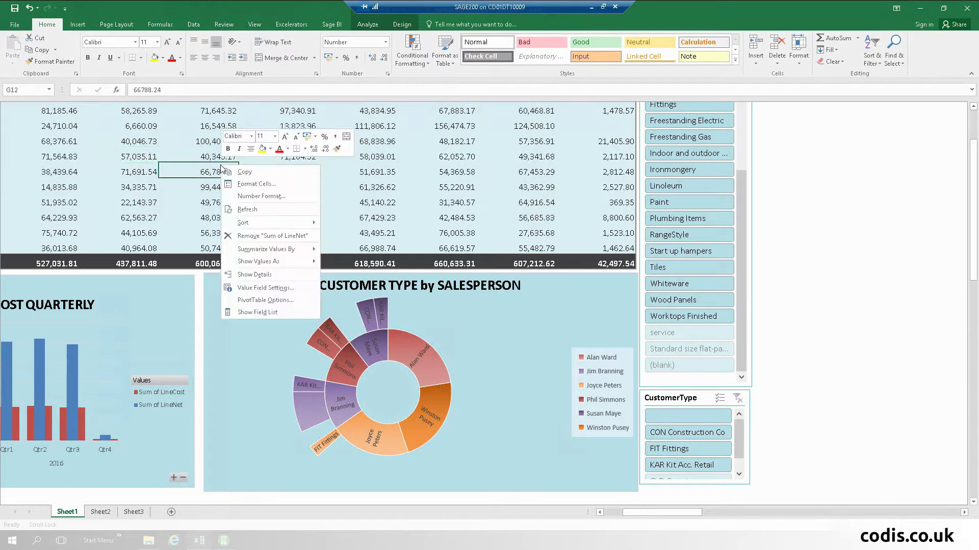
{"action": "left_click", "coordinate": [254, 209]}
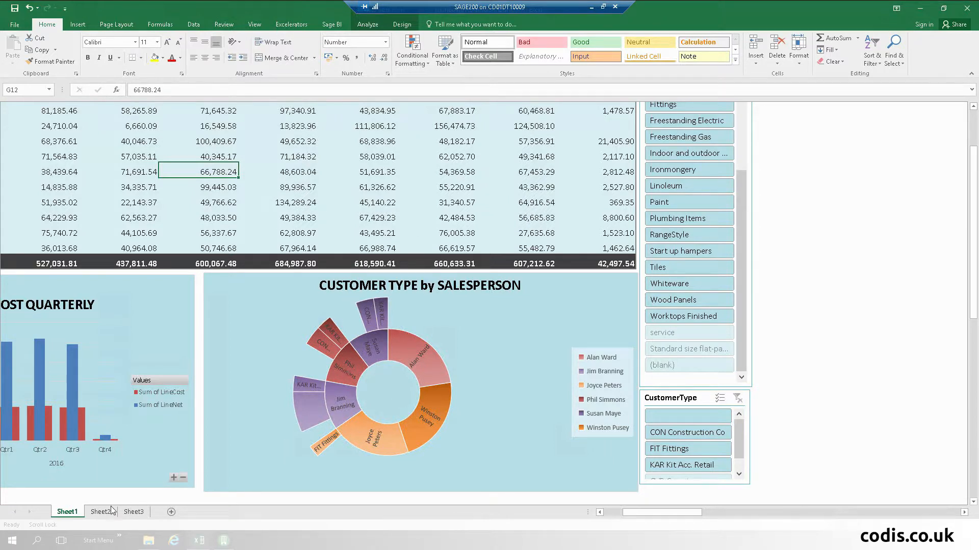
{"action": "mouse_move", "coordinate": [198, 544]}
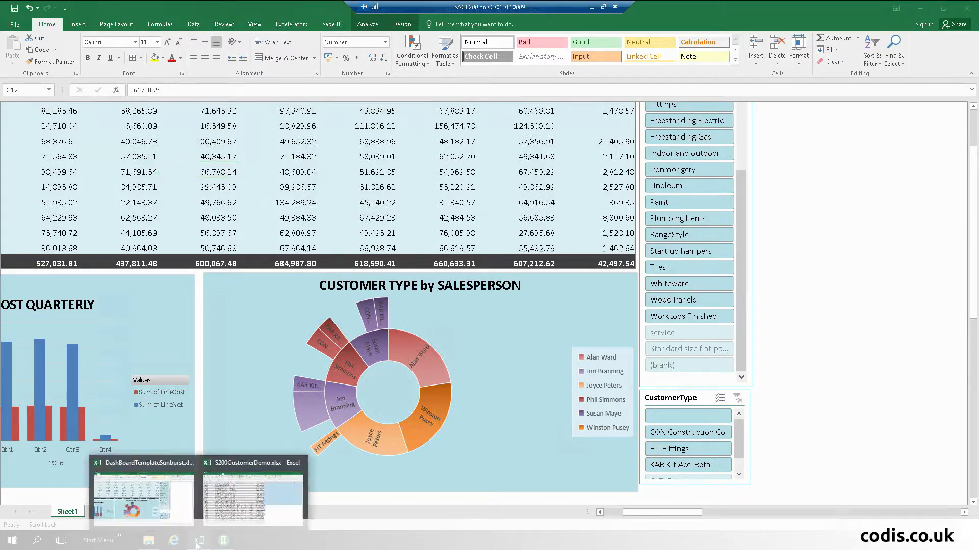
{"action": "left_click", "coordinate": [240, 490]}
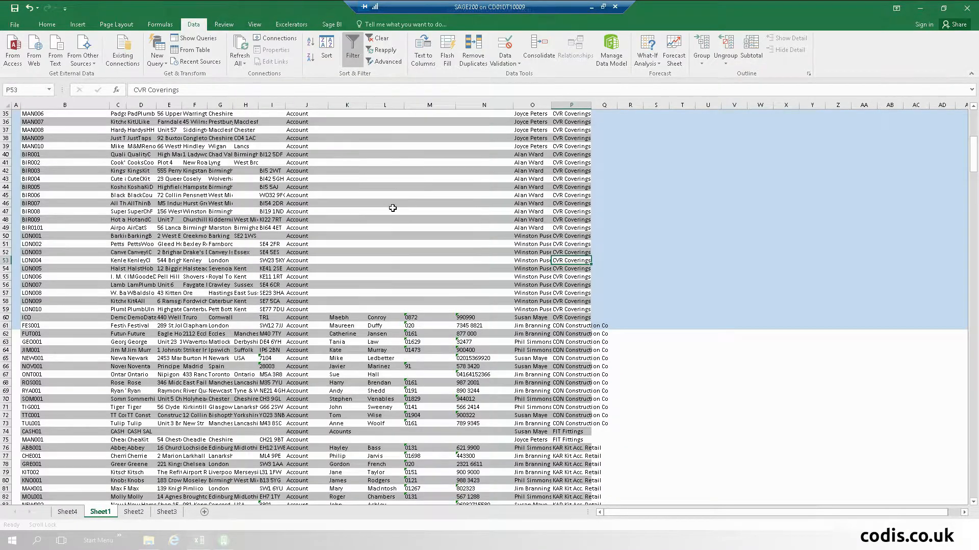
- Run Excelerators Customers > Save to Sage, confirming 0 new and 49 updated records, then bring up the dashboard
{"action": "scroll", "coordinate": [395, 209], "scroll_direction": "up", "scroll_amount": 10}
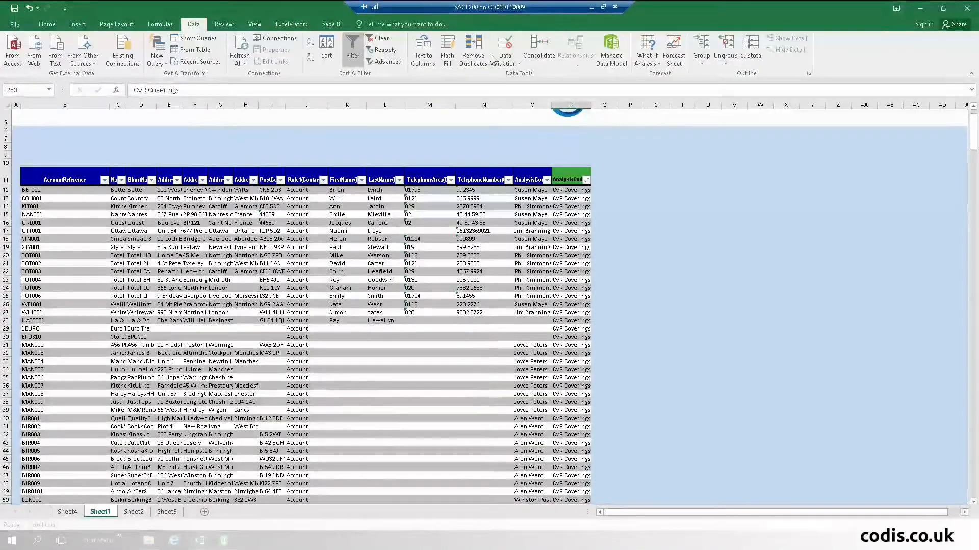
{"action": "left_click", "coordinate": [296, 26]}
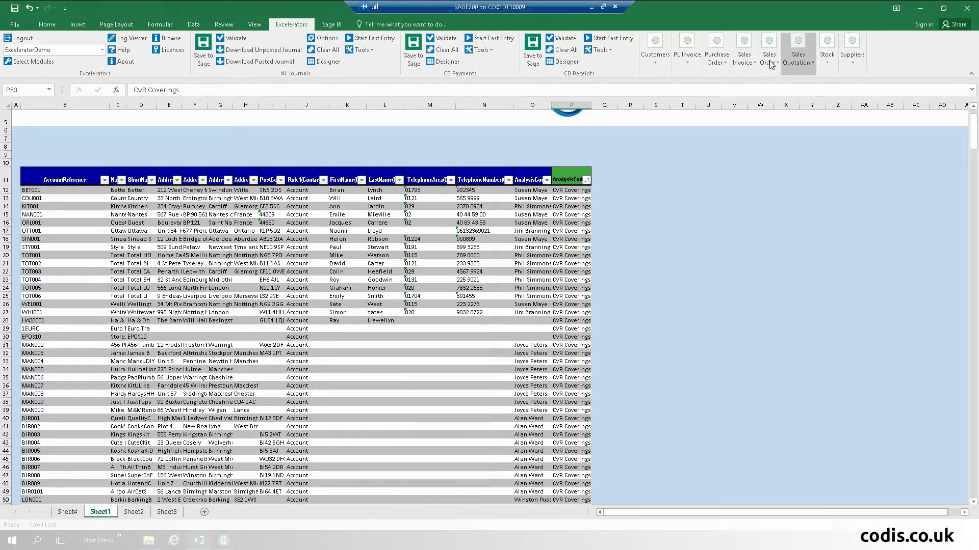
{"action": "left_click", "coordinate": [661, 66]}
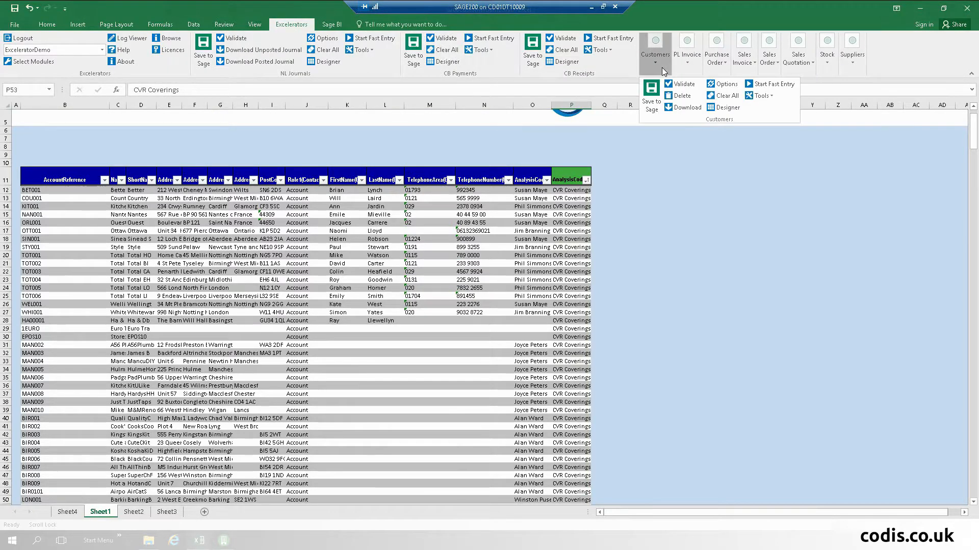
{"action": "left_click", "coordinate": [650, 97]}
{"action": "left_click", "coordinate": [678, 270]}
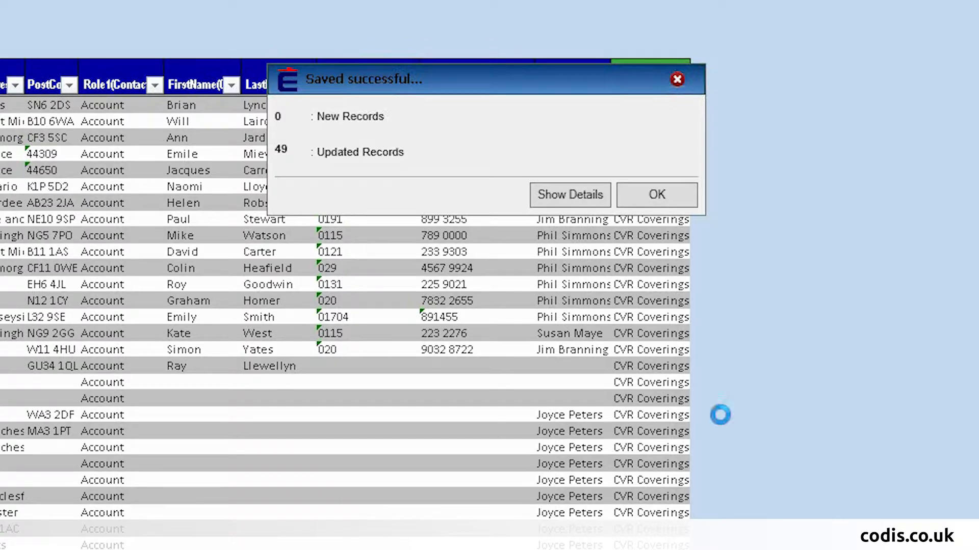
{"action": "left_click", "coordinate": [658, 195]}
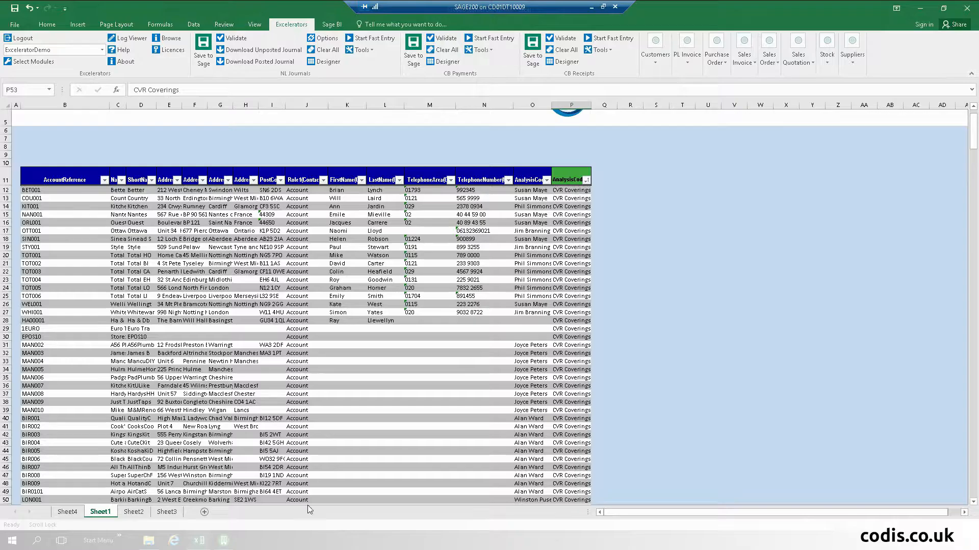
{"action": "left_click", "coordinate": [193, 542]}
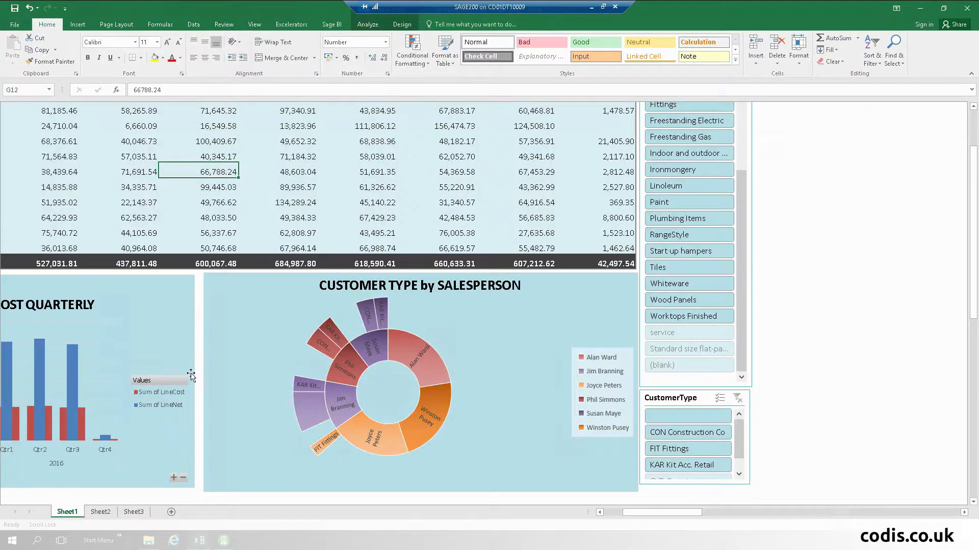
- Refresh the dashboard pivot table so the CVR Coverings customer type appears
{"action": "right_click", "coordinate": [265, 142]}
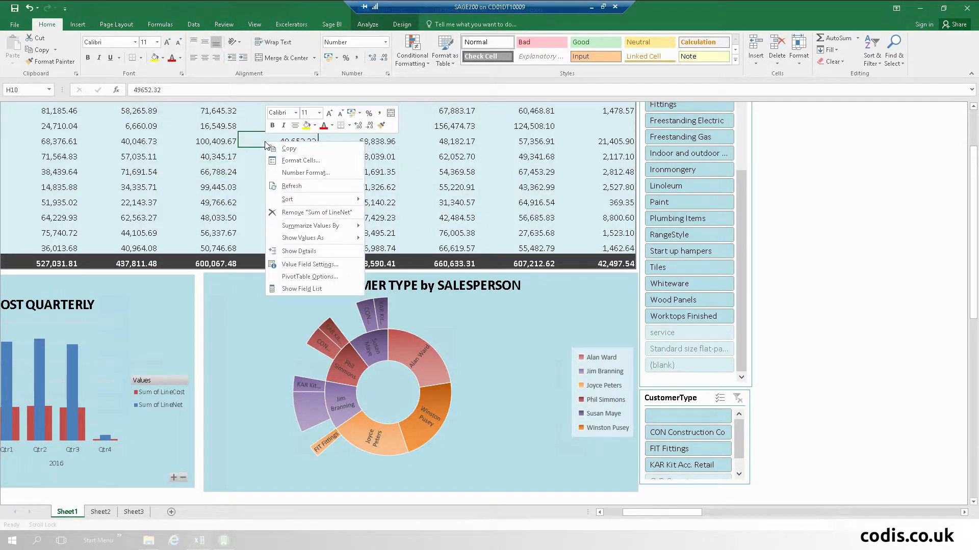
{"action": "left_click", "coordinate": [325, 184]}
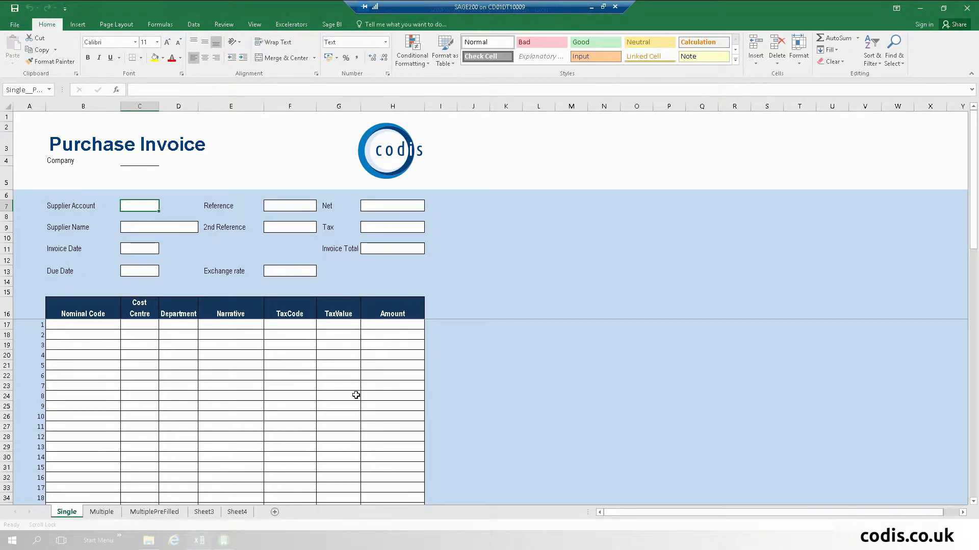
- On the Multiple sheet, set the first account reference to BGT001 (BGT Distribution Ltd) via Browse Records
{"action": "left_click", "coordinate": [101, 511]}
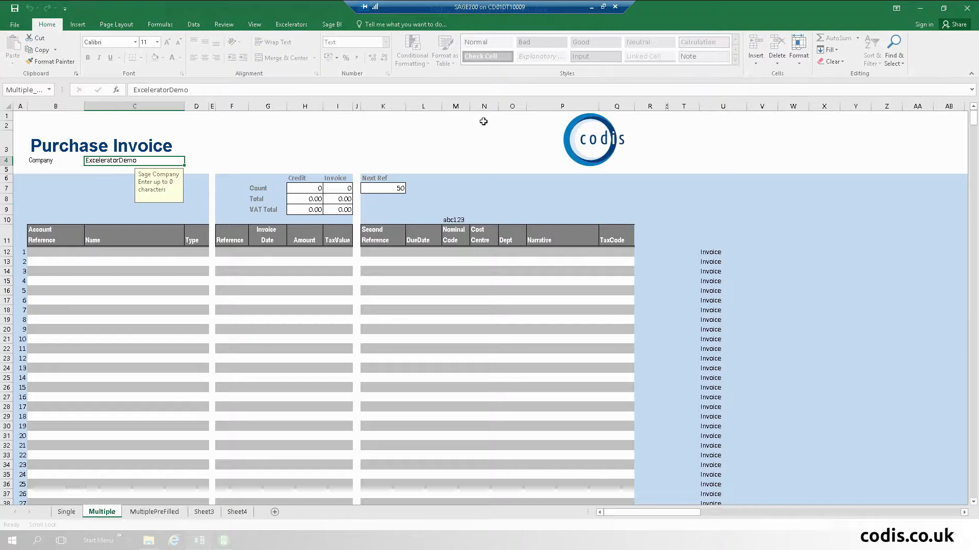
{"action": "left_click", "coordinate": [291, 25]}
{"action": "left_click", "coordinate": [47, 250]}
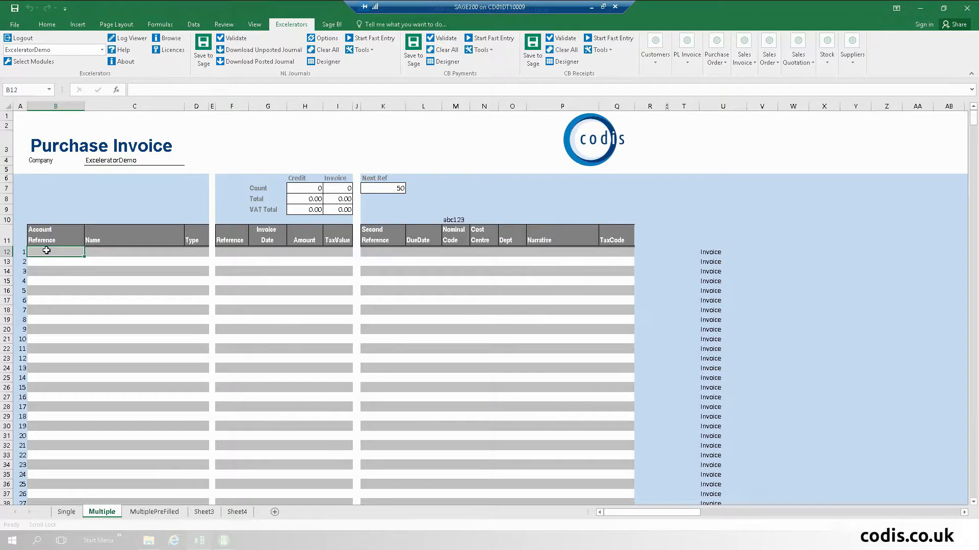
{"action": "right_click", "coordinate": [47, 251]}
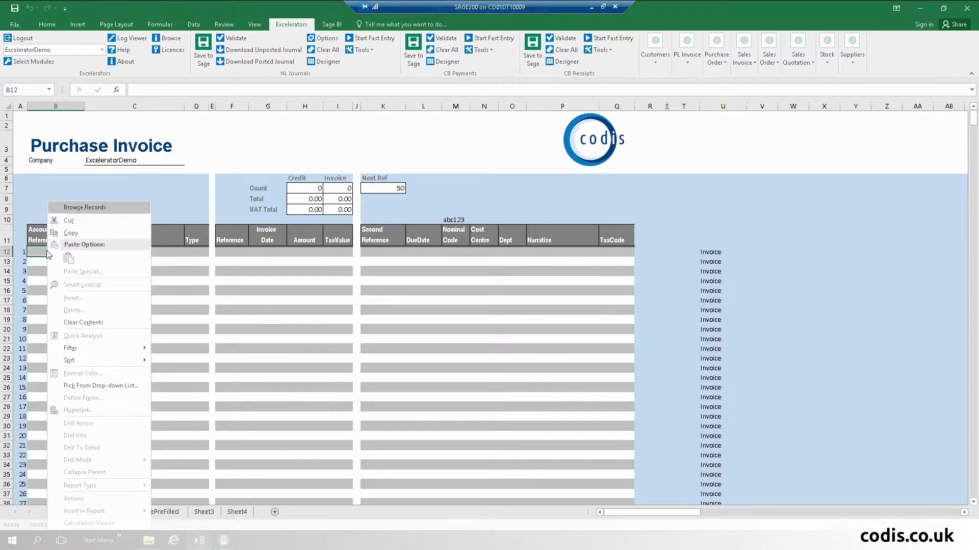
{"action": "left_click", "coordinate": [88, 209]}
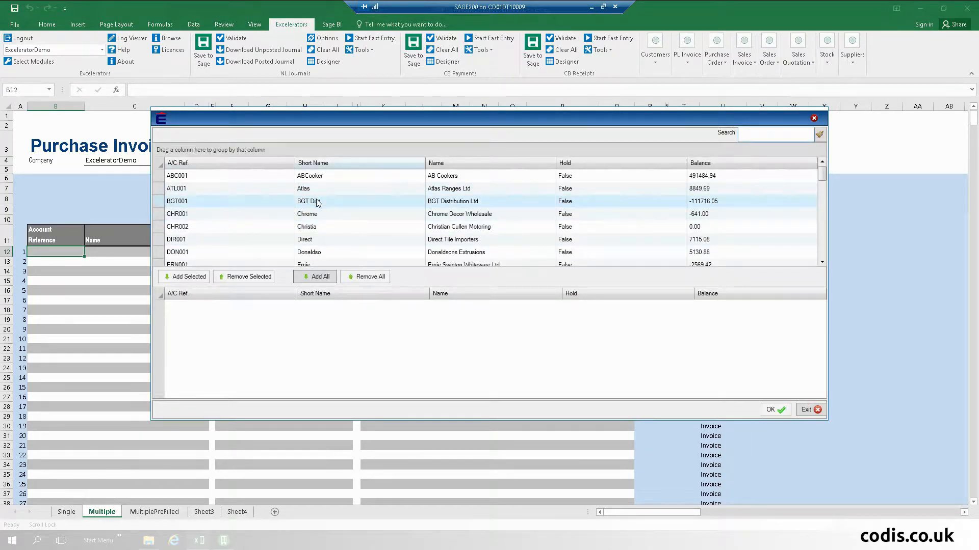
{"action": "double_click", "coordinate": [317, 200]}
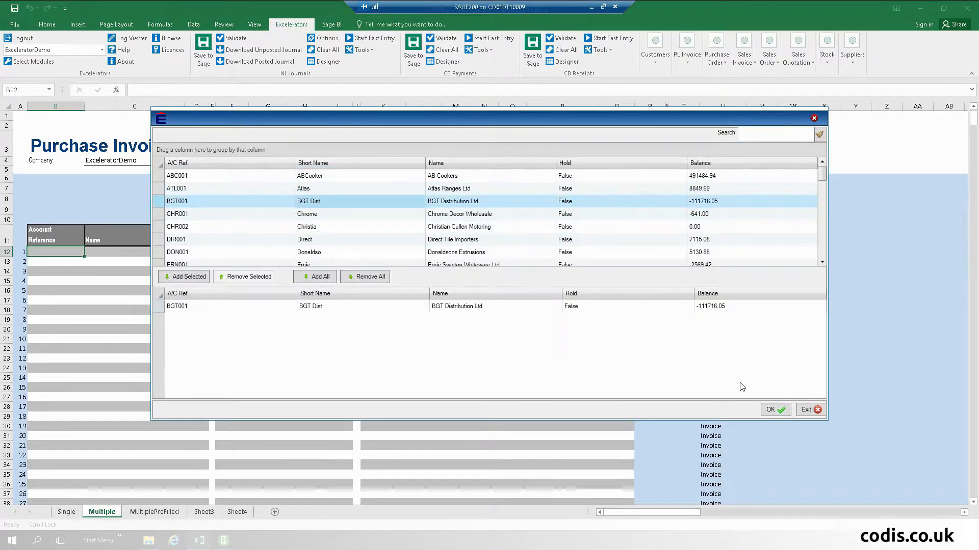
{"action": "left_click", "coordinate": [773, 410]}
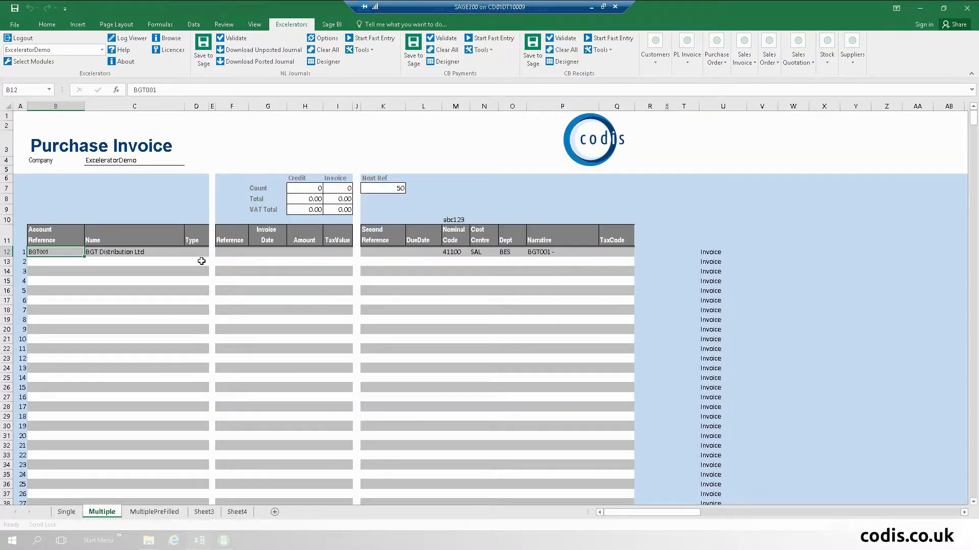
- Enter reference PI9909, date 20/10/2016 and amount 990 on the first invoice line
{"action": "left_click", "coordinate": [231, 250]}
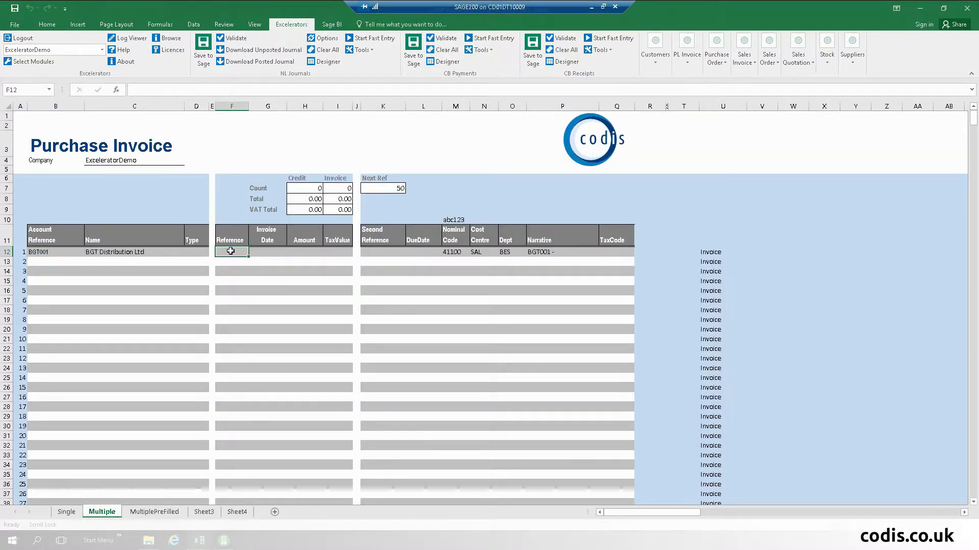
{"action": "type", "text": "PI9909"}
{"action": "key", "text": "Tab"}
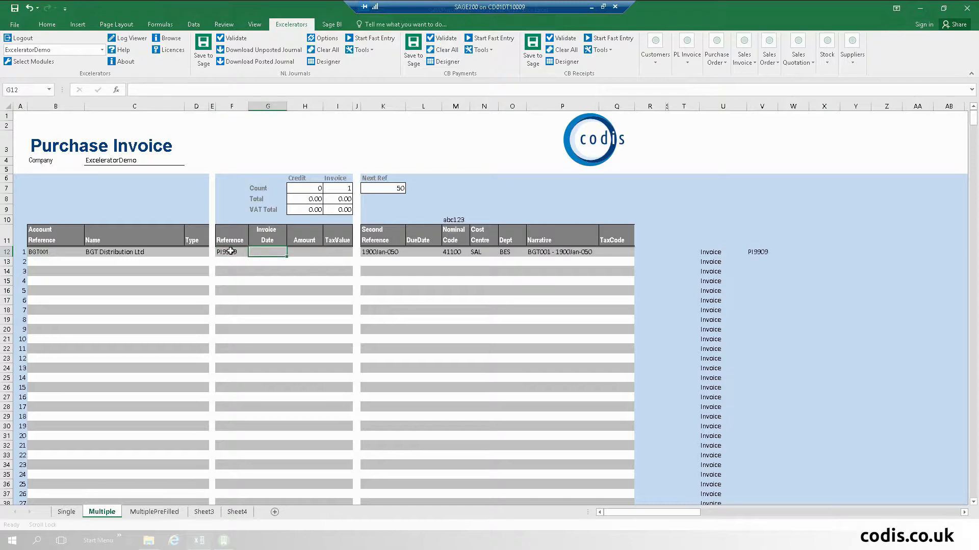
{"action": "type", "text": "20/10/2016"}
{"action": "key", "text": "Tab"}
{"action": "type", "text": "990"}
{"action": "key", "text": "Return"}
{"action": "key", "text": "Left"}
{"action": "key", "text": "Left"}
{"action": "key", "text": "Left"}
{"action": "key", "text": "Left"}
{"action": "key", "text": "Left"}
{"action": "key", "text": "Left"}
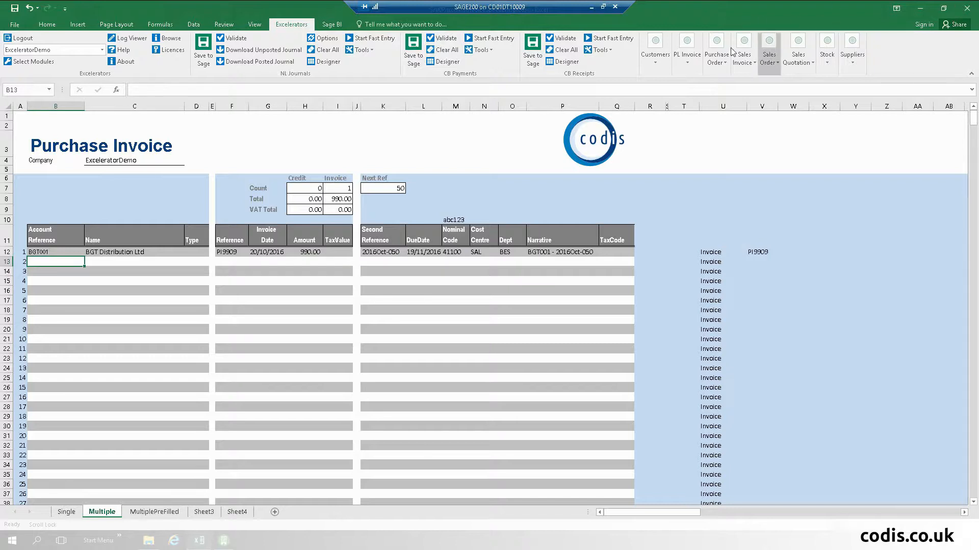
- Use purchase invoice fast entry to add AB Cookers as the second line's supplier
{"action": "left_click", "coordinate": [687, 55]}
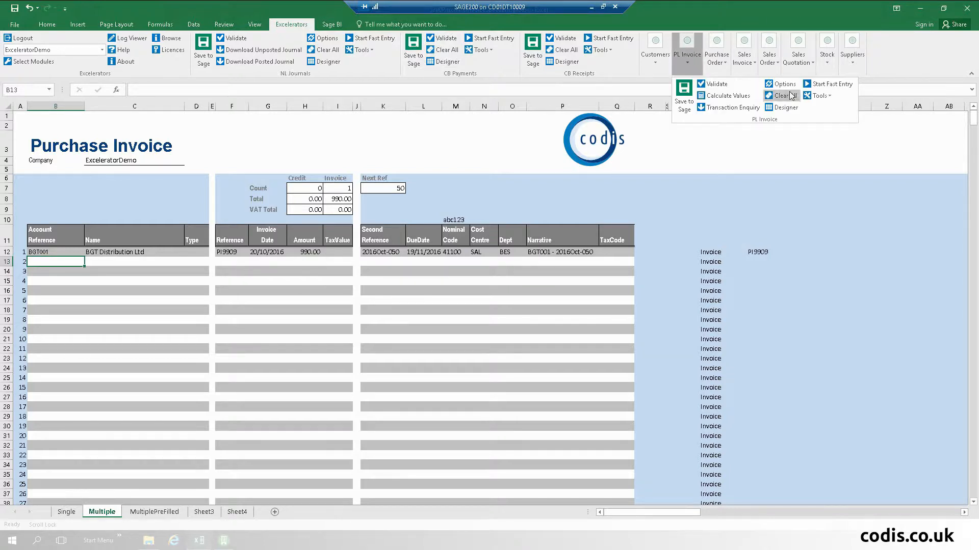
{"action": "left_click", "coordinate": [816, 86]}
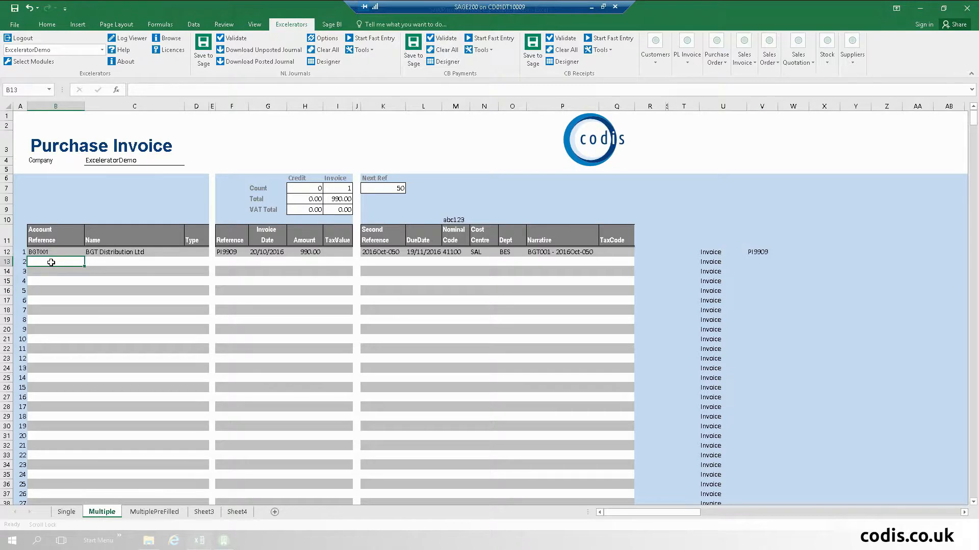
{"action": "type", "text": "abc"}
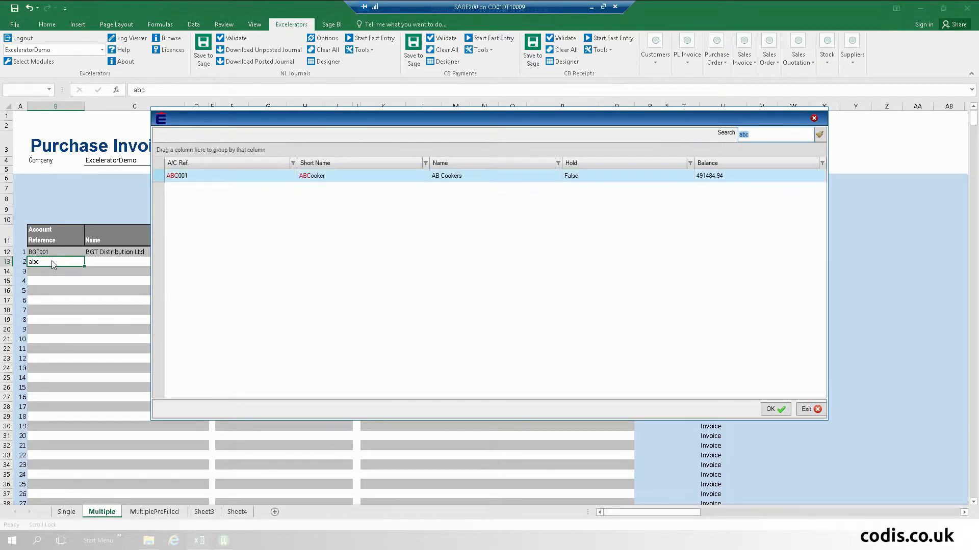
{"action": "key", "text": "Return"}
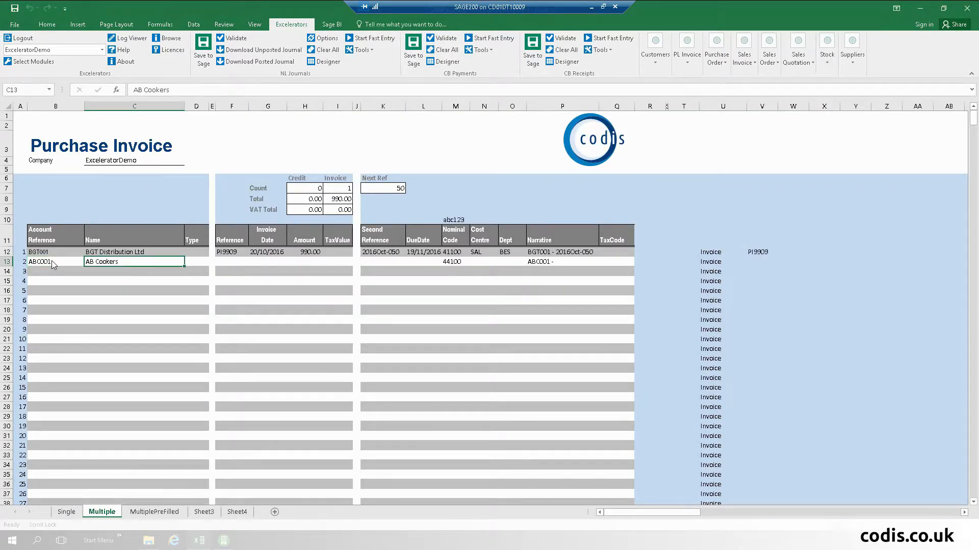
- Give the AB Cookers line reference 08908, date 20/10/2016 and amount 8898, then check K12 and G12
{"action": "key", "text": "Tab"}
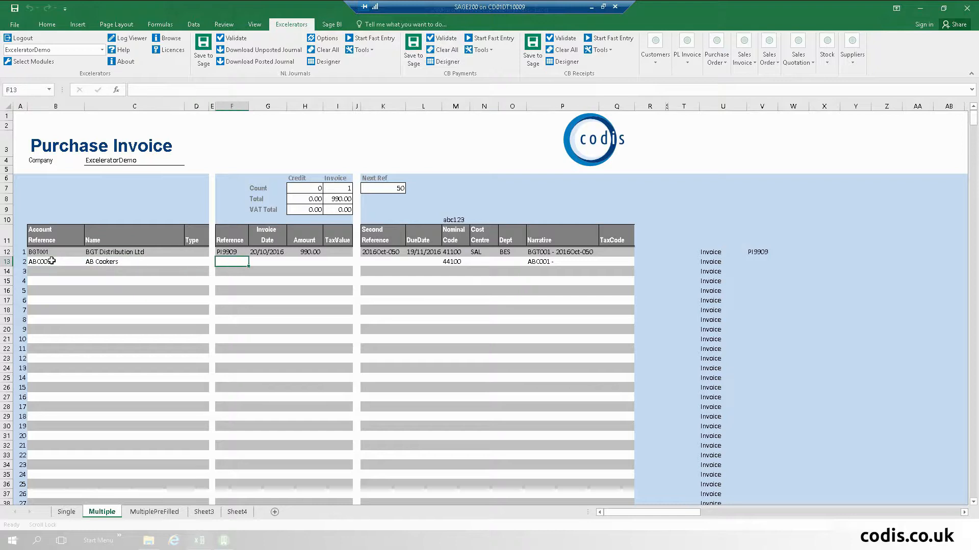
{"action": "type", "text": "'08908"}
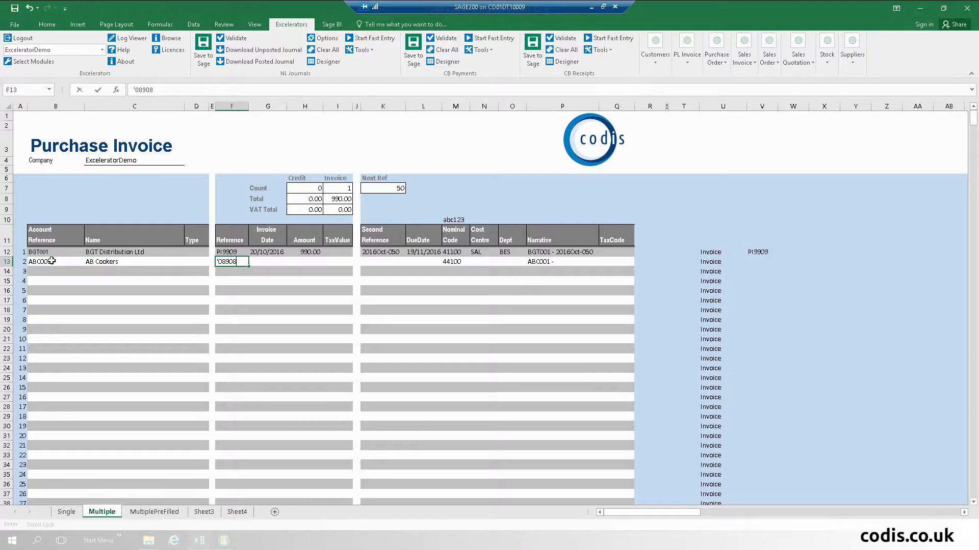
{"action": "key", "text": "Tab"}
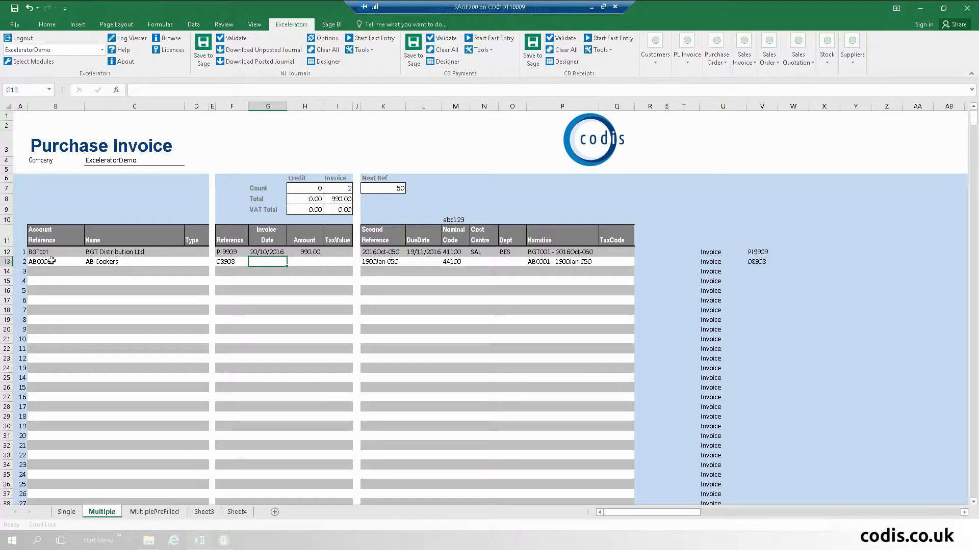
{"action": "key", "text": "ctrl+semicolon"}
{"action": "key", "text": "Tab"}
{"action": "type", "text": "8898"}
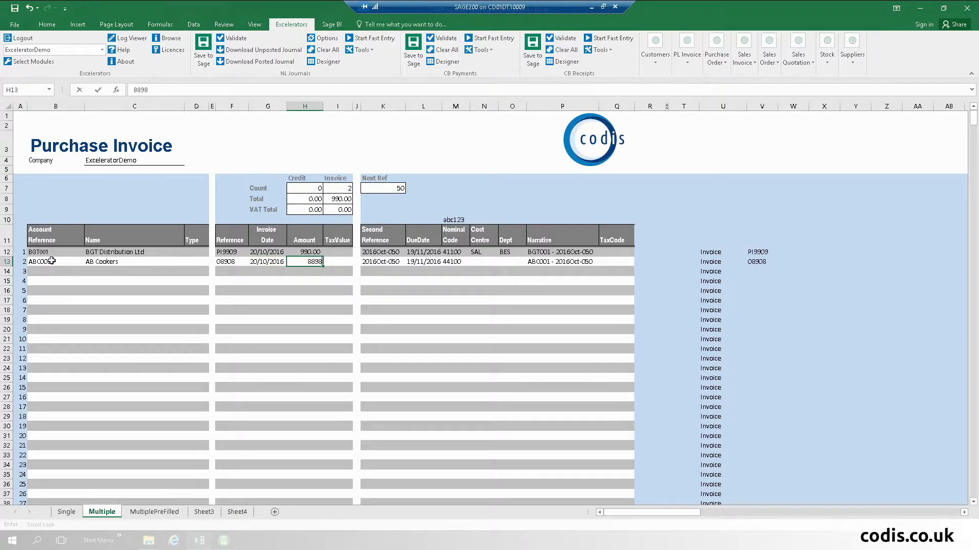
{"action": "key", "text": "Tab"}
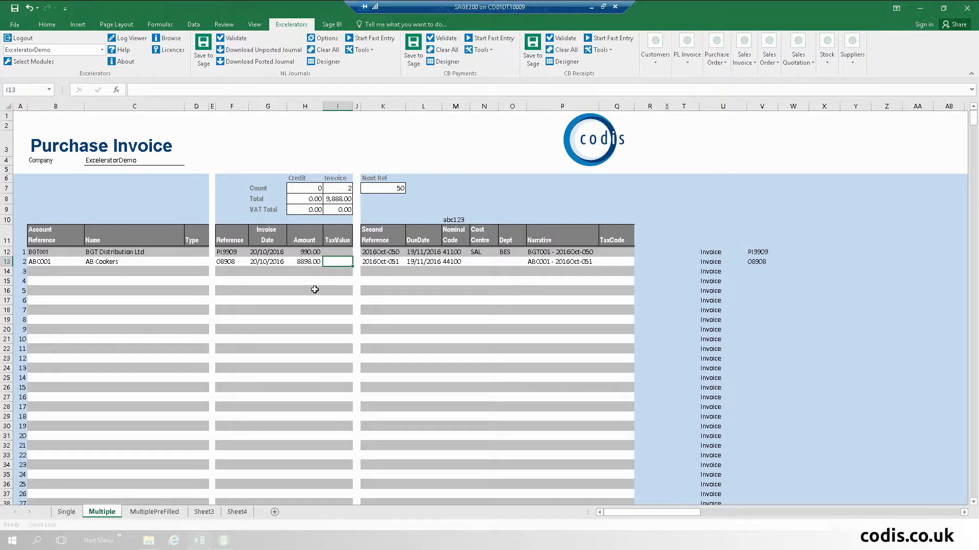
{"action": "left_click", "coordinate": [383, 251]}
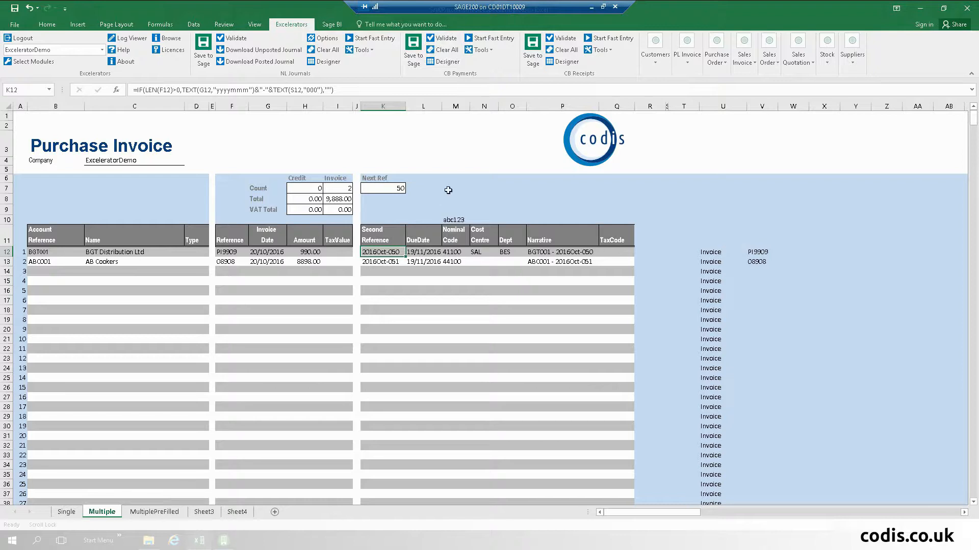
{"action": "left_click", "coordinate": [264, 252]}
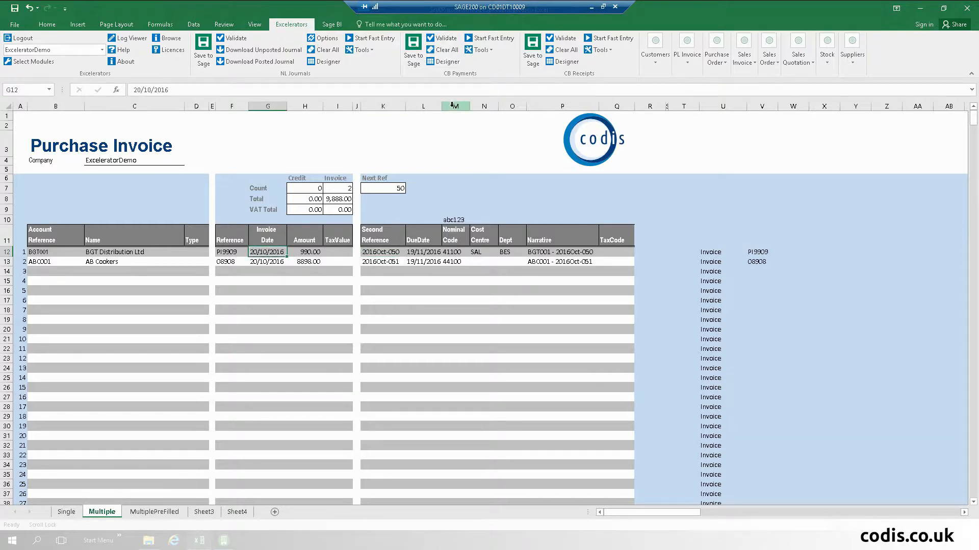
- Unprotect the Multiple sheet from File > Info using the sheet password
{"action": "left_click", "coordinate": [14, 26]}
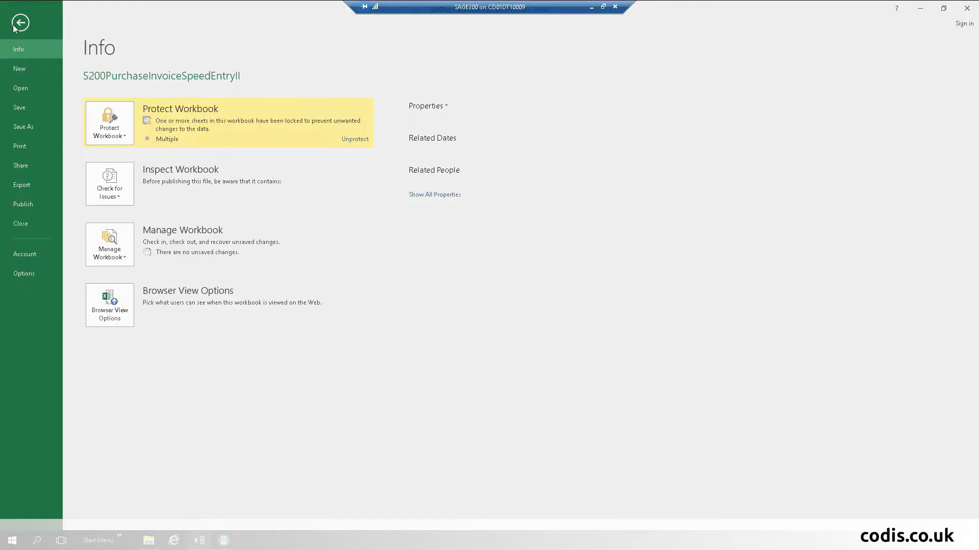
{"action": "left_click", "coordinate": [355, 139]}
{"action": "type", "text": "password"}
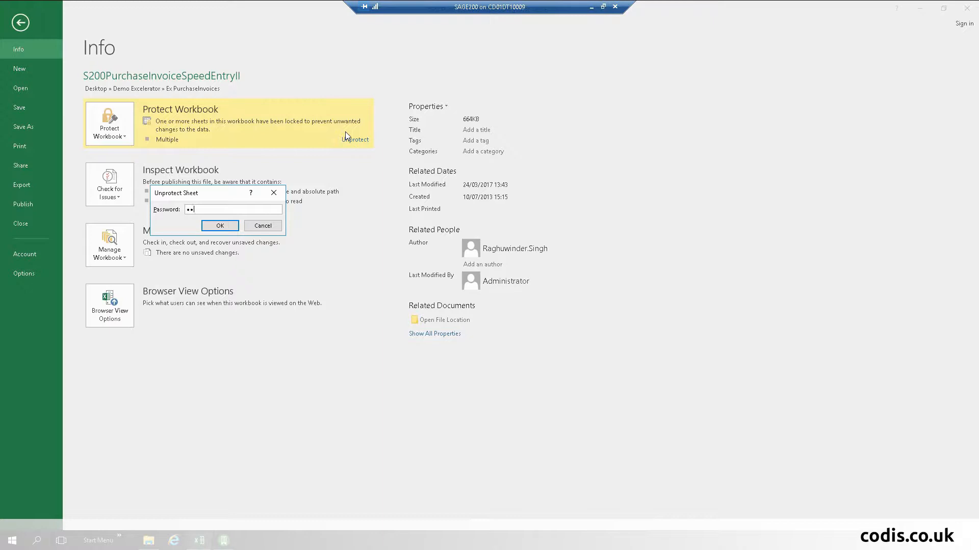
{"action": "key", "text": "Return"}
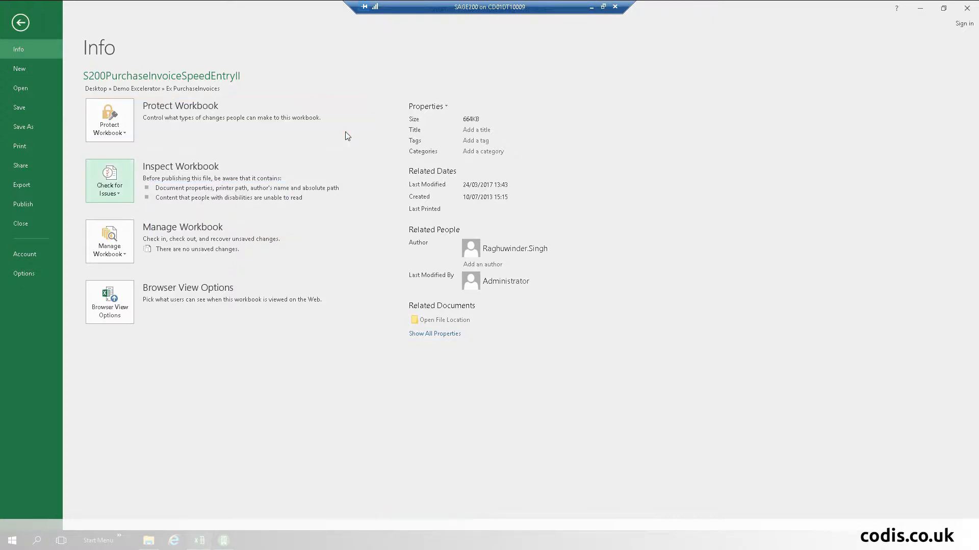
- Inspect the Second Reference and DueDate formulas in K12 and L12, then go to MultiplePreFilled
{"action": "left_click", "coordinate": [21, 23]}
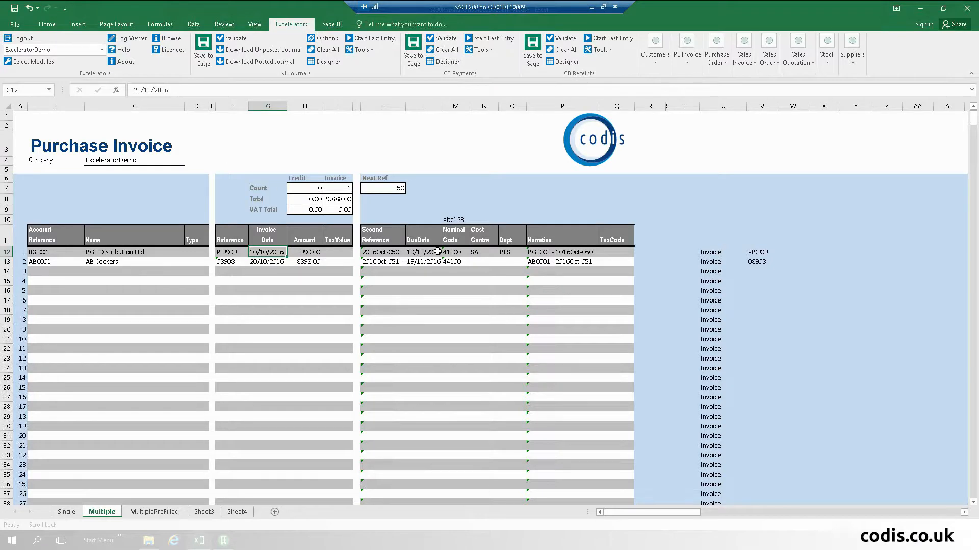
{"action": "left_click", "coordinate": [391, 254]}
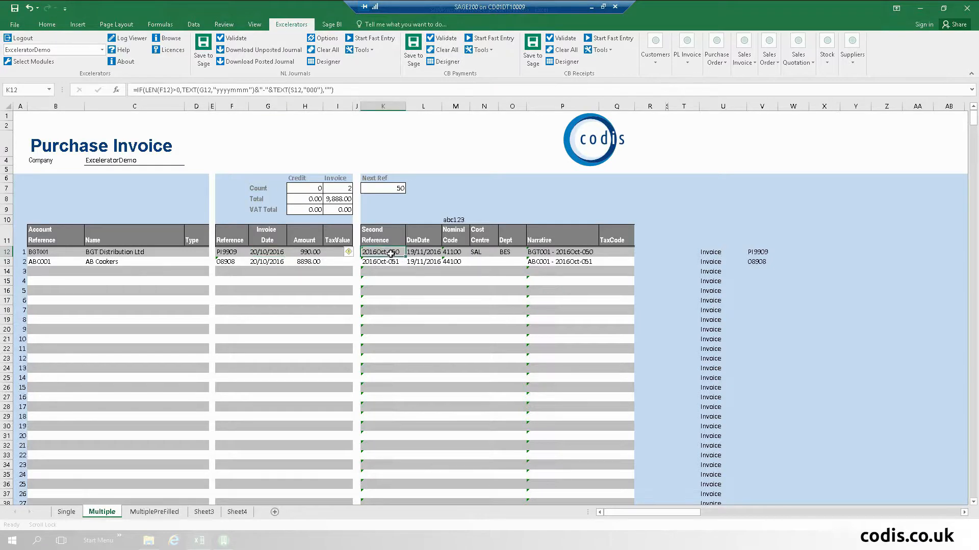
{"action": "left_click", "coordinate": [437, 251]}
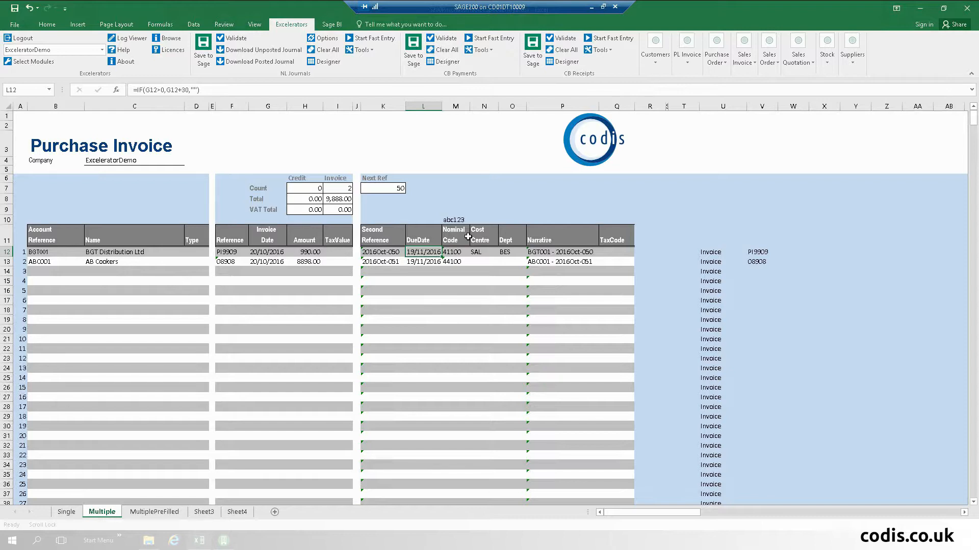
{"action": "left_click", "coordinate": [148, 512]}
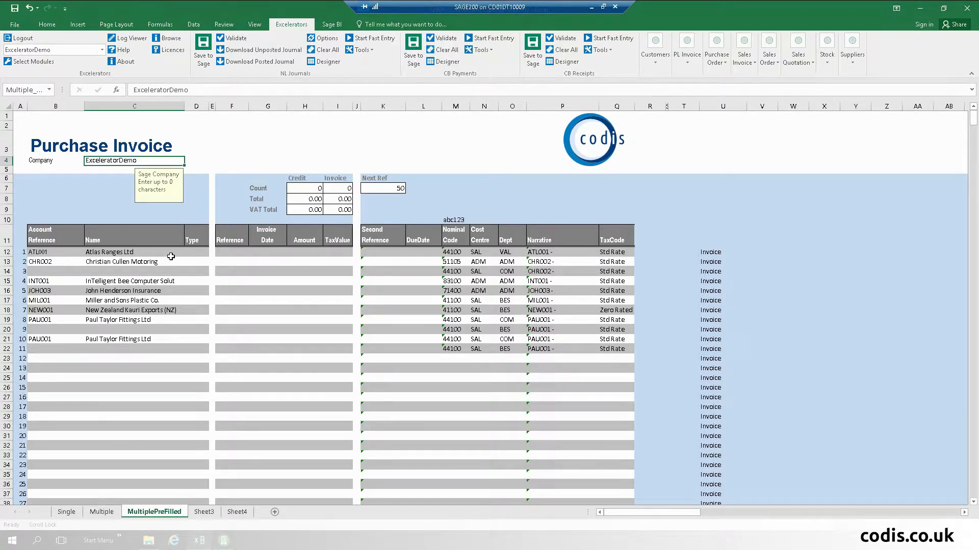
- Review the pre-filled supplier name, nominal codes 44100 and 83100, and the repeated line in row 21
{"action": "left_click", "coordinate": [140, 261]}
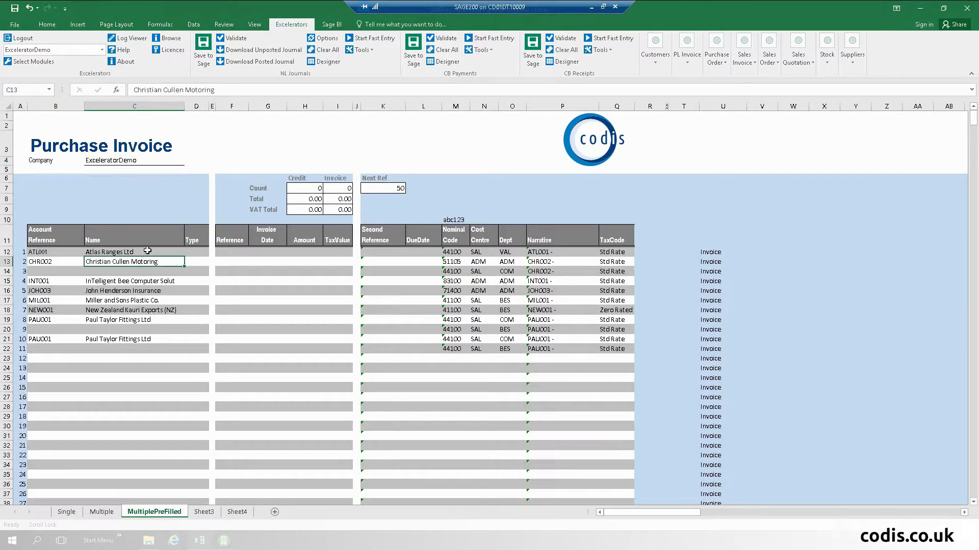
{"action": "left_click", "coordinate": [453, 272]}
{"action": "left_click", "coordinate": [455, 282]}
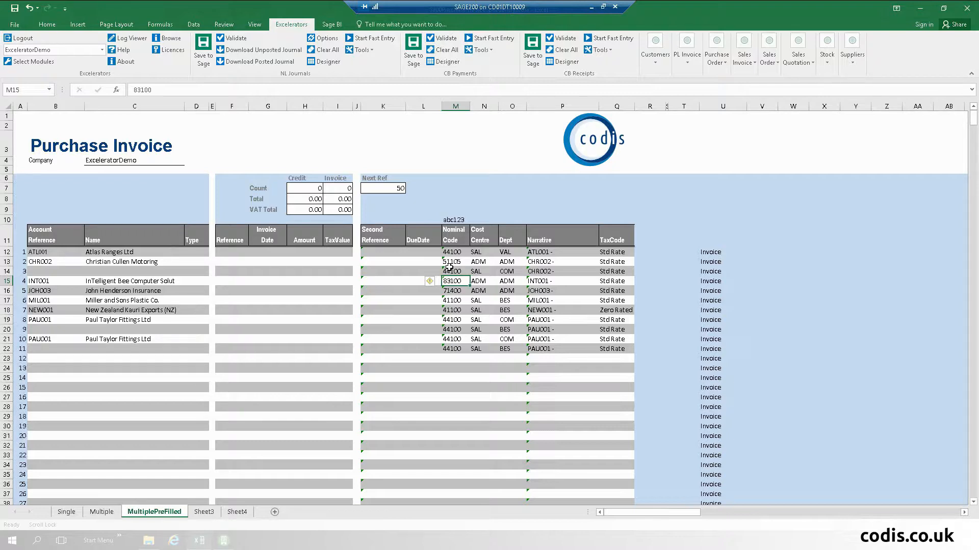
{"action": "left_click", "coordinate": [50, 337]}
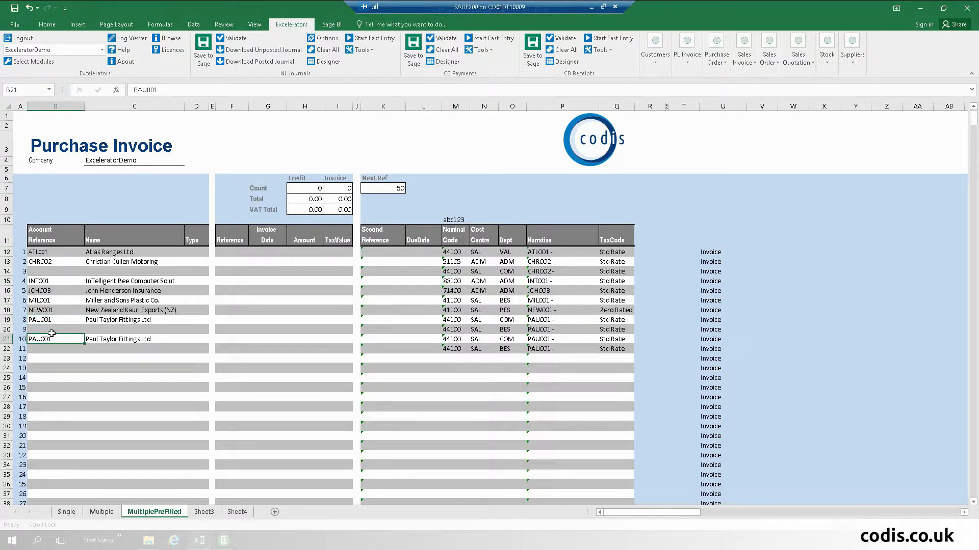
- Enter invoice PI909 dated 20/05/2016 for 890 on the second pre-filled supplier line
{"action": "left_click", "coordinate": [232, 262]}
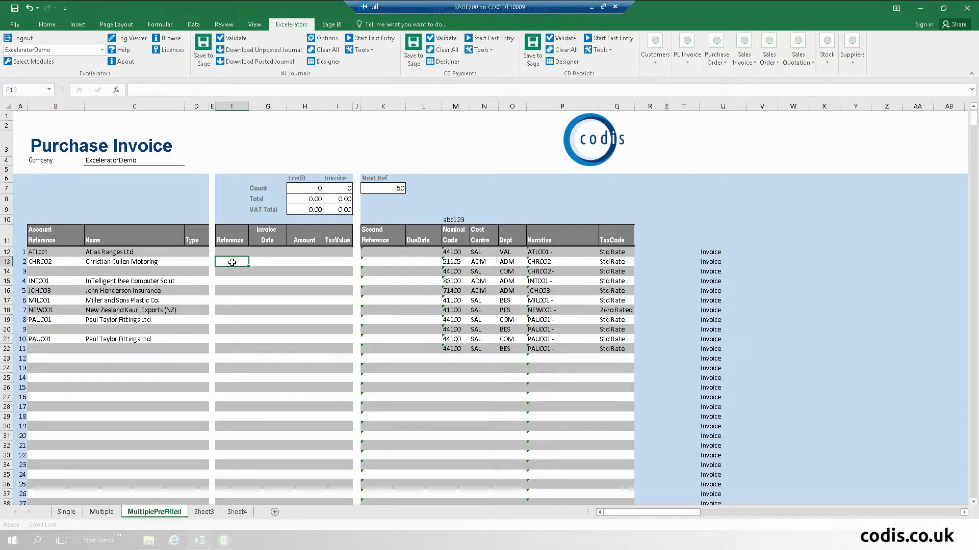
{"action": "type", "text": "PI909"}
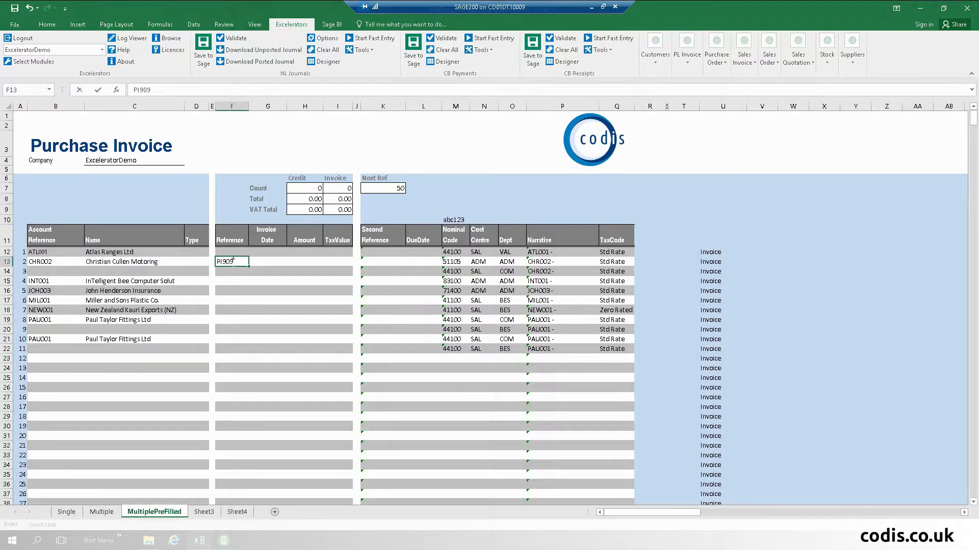
{"action": "key", "text": "Tab"}
{"action": "type", "text": "20/05/"}
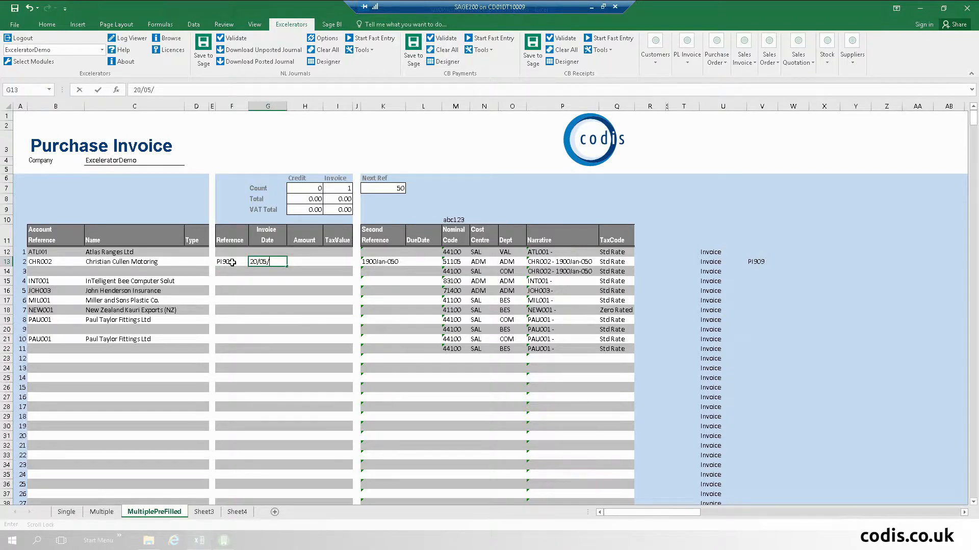
{"action": "type", "text": "2016"}
{"action": "key", "text": "Tab"}
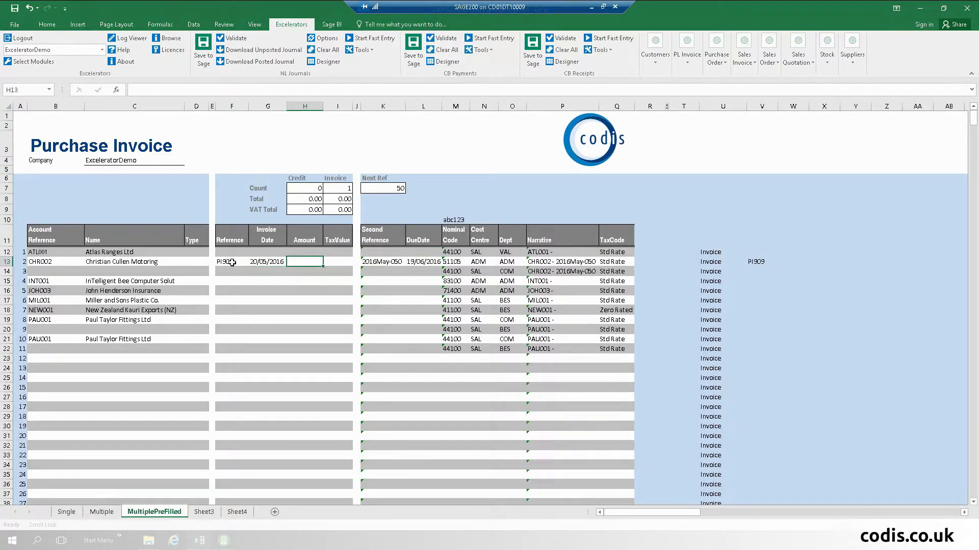
{"action": "type", "text": "890"}
{"action": "key", "text": "Tab"}
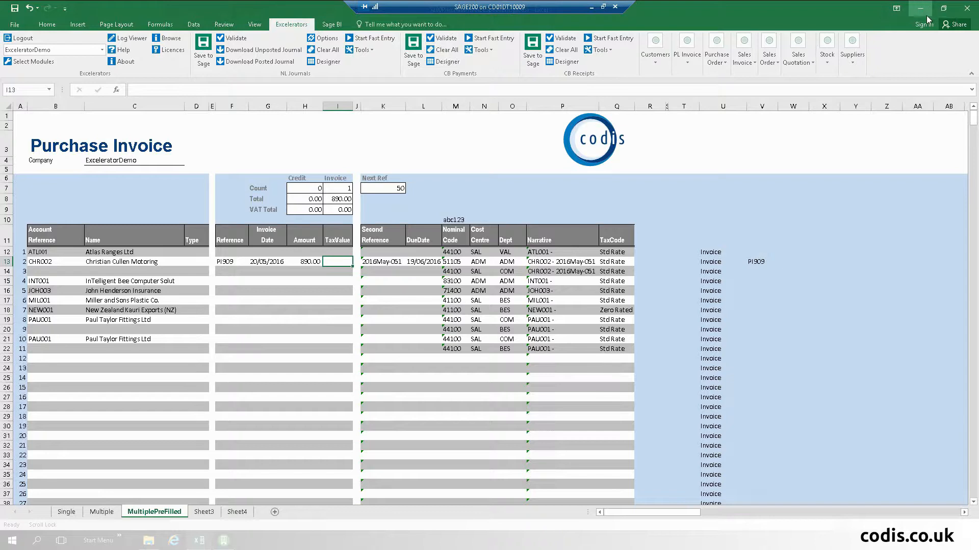
- Close the purchase invoice workbook without saving and open the A2.2 SOPCustomerOrders workbook
{"action": "left_click", "coordinate": [967, 7]}
{"action": "left_click", "coordinate": [481, 283]}
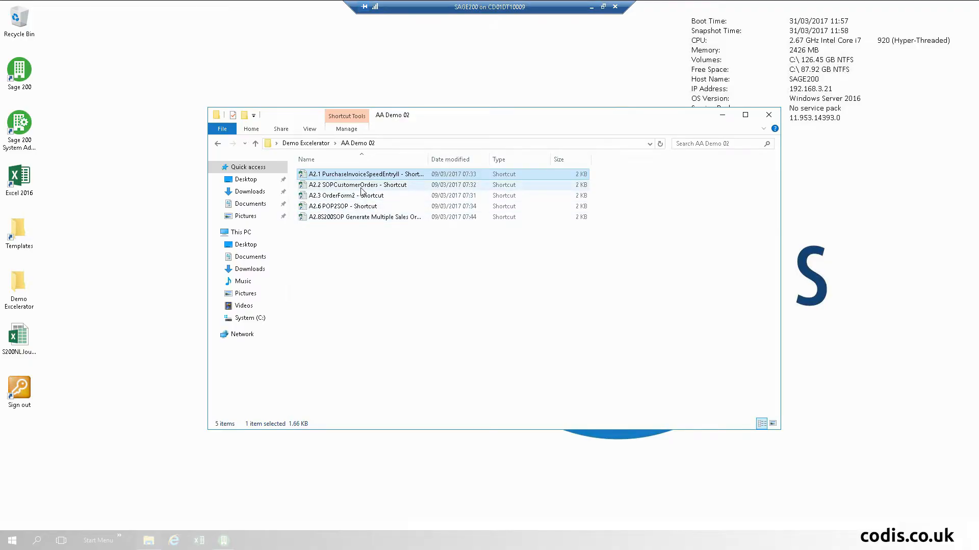
{"action": "double_click", "coordinate": [367, 185]}
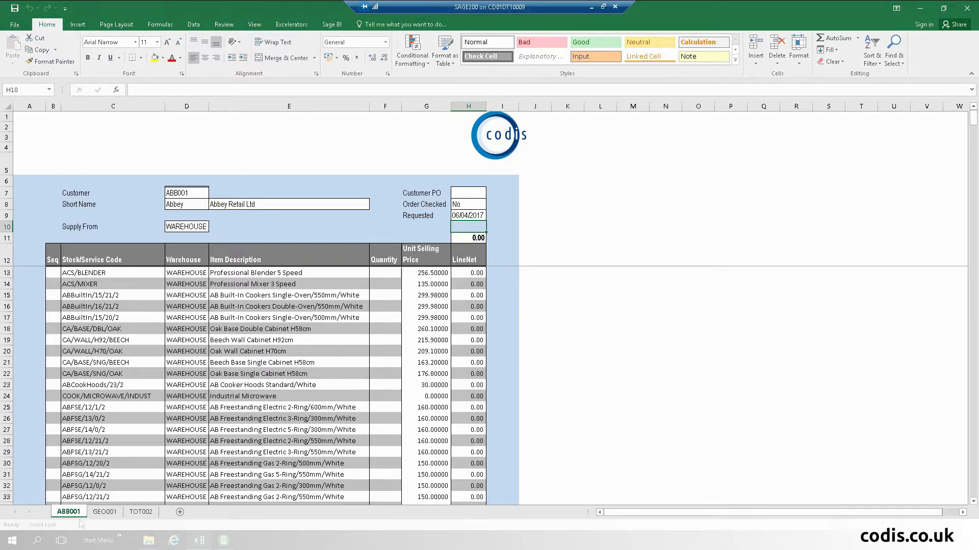
- Browse the GEO001 and TOT002 order sheets, then return to the ABB001 Abbey Retail sheet
{"action": "left_click", "coordinate": [105, 514]}
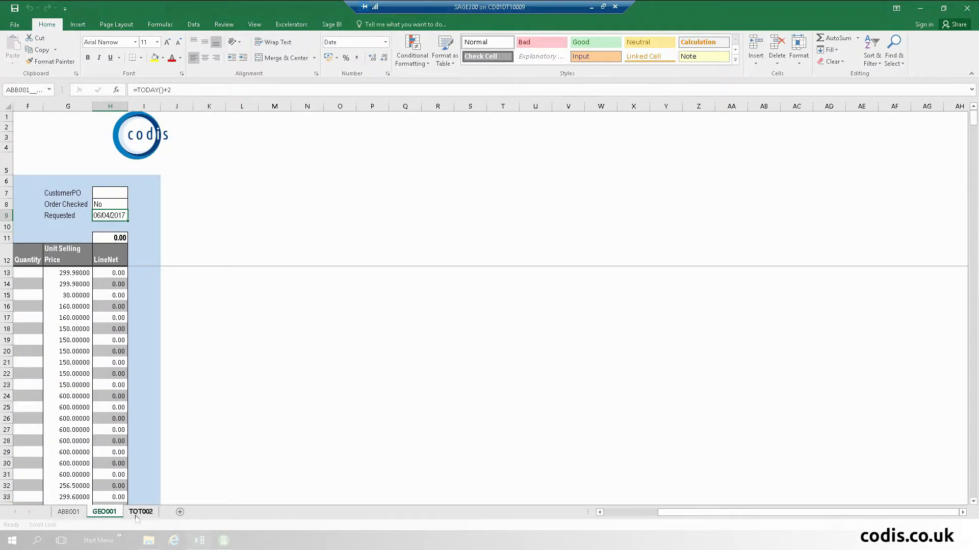
{"action": "left_click", "coordinate": [630, 516]}
{"action": "left_click", "coordinate": [146, 514]}
{"action": "left_click", "coordinate": [70, 515]}
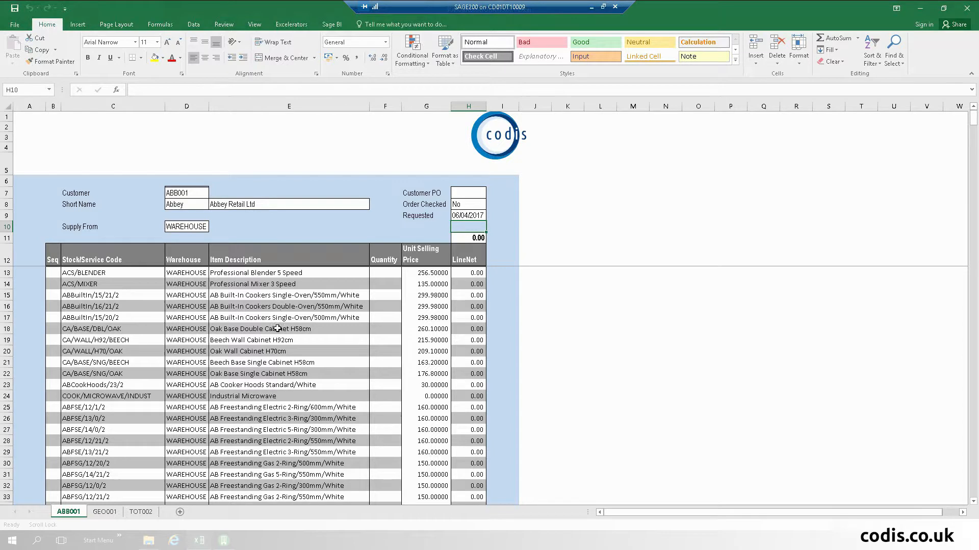
- Order quantity 3 of the 550mm cooker, 2 of the 500mm cooker and 1 cooker hood
{"action": "left_click", "coordinate": [387, 296]}
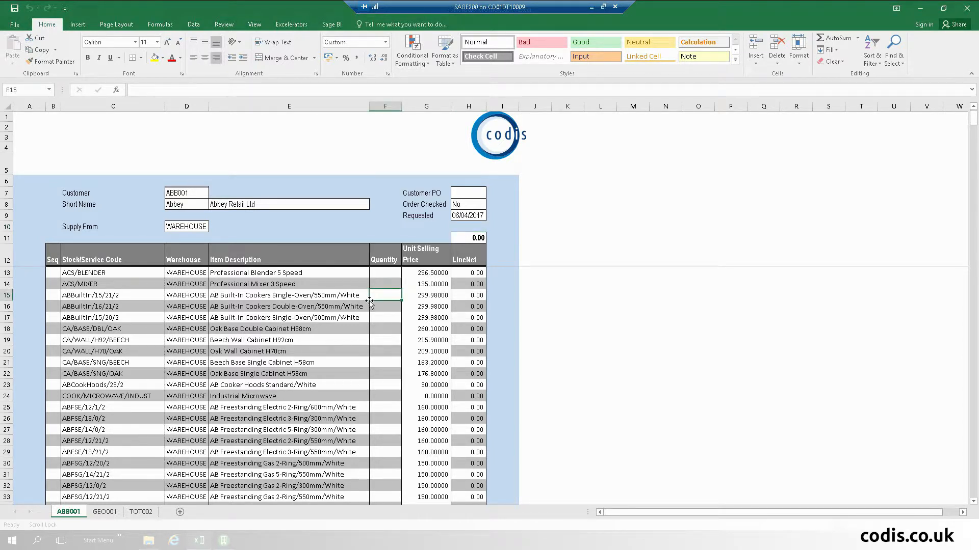
{"action": "scroll", "coordinate": [370, 302], "scroll_direction": "down", "scroll_amount": 1}
{"action": "type", "text": "3"}
{"action": "scroll", "coordinate": [369, 301], "scroll_direction": "down", "scroll_amount": 3}
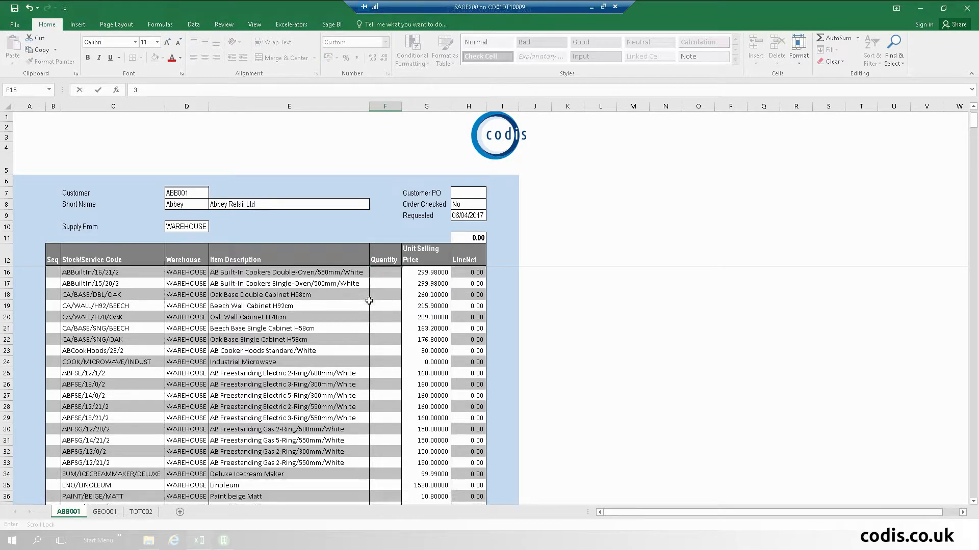
{"action": "scroll", "coordinate": [370, 301], "scroll_direction": "up", "scroll_amount": 4}
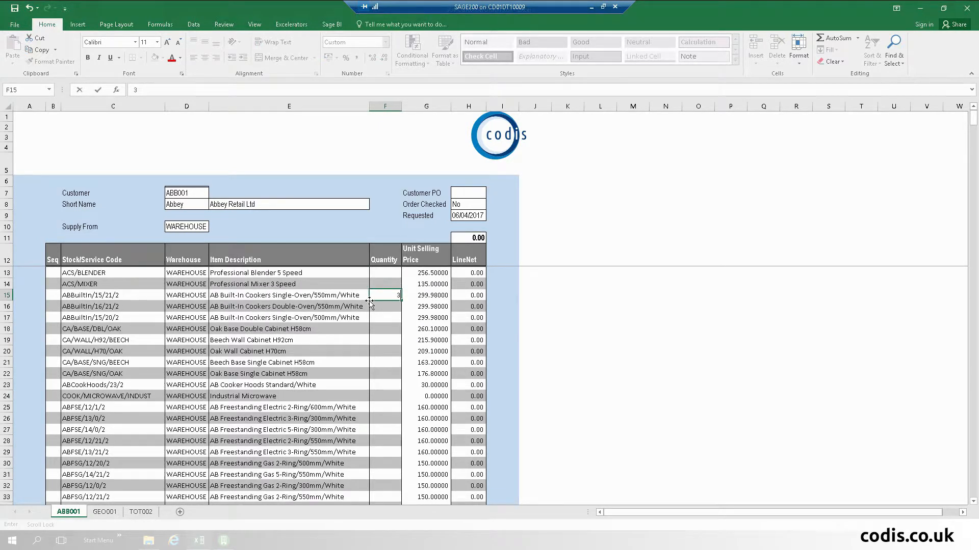
{"action": "left_click", "coordinate": [389, 319]}
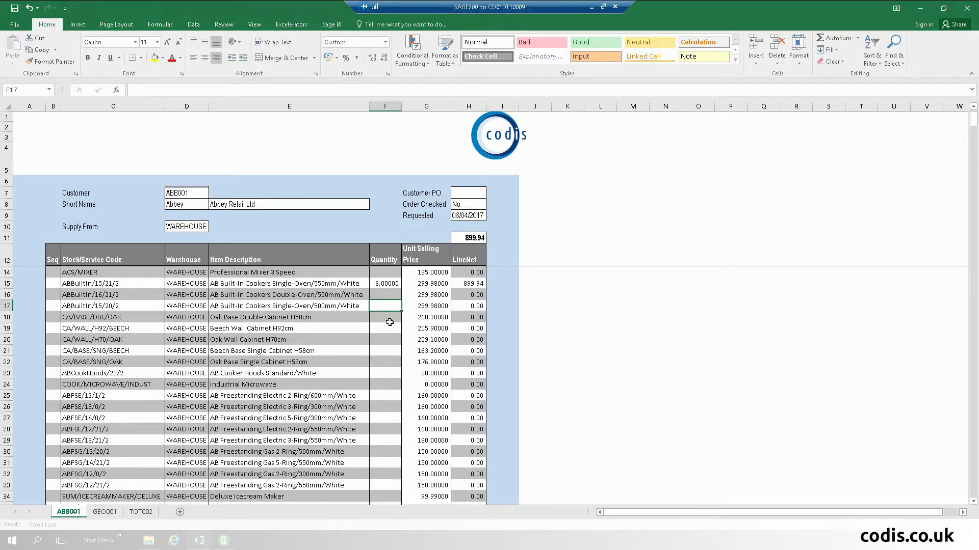
{"action": "type", "text": "2"}
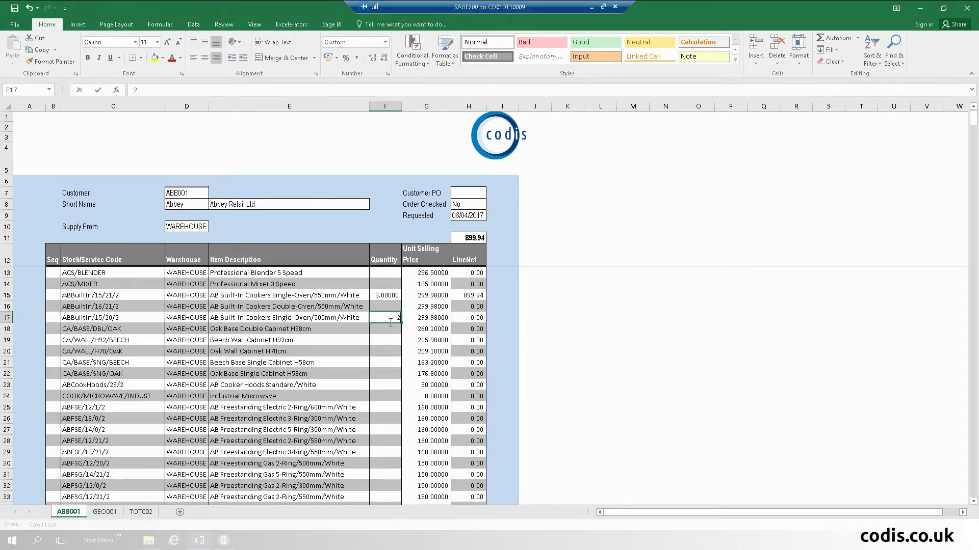
{"action": "left_click", "coordinate": [383, 379]}
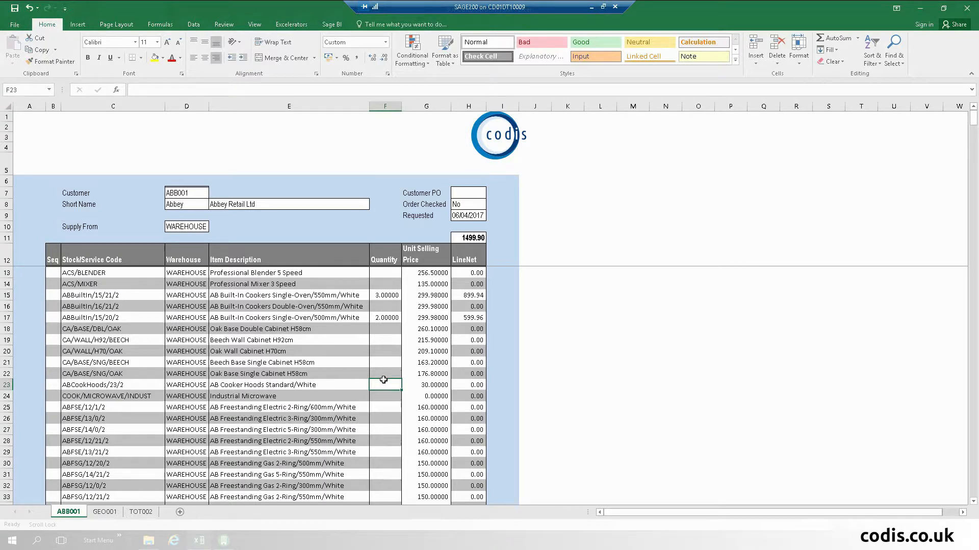
{"action": "type", "text": "1"}
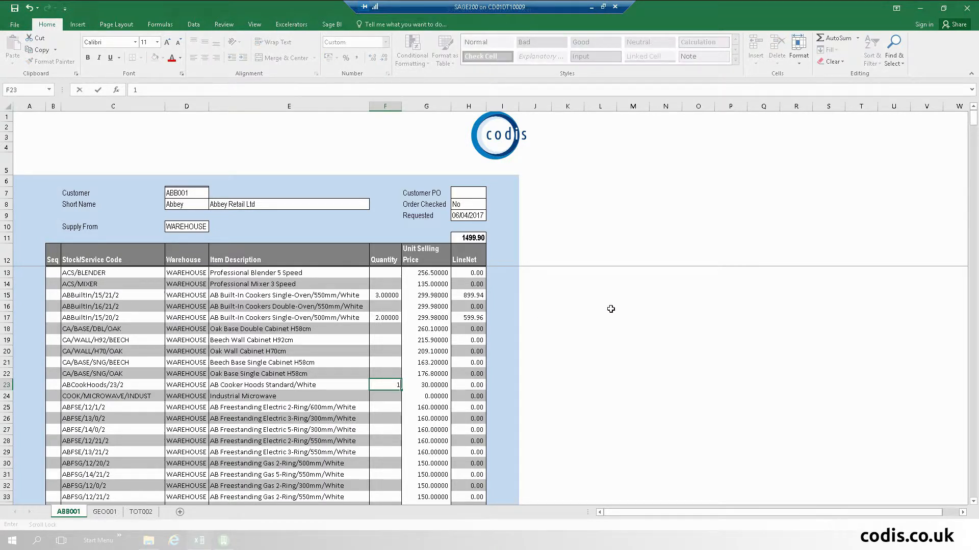
{"action": "key", "text": "Tab"}
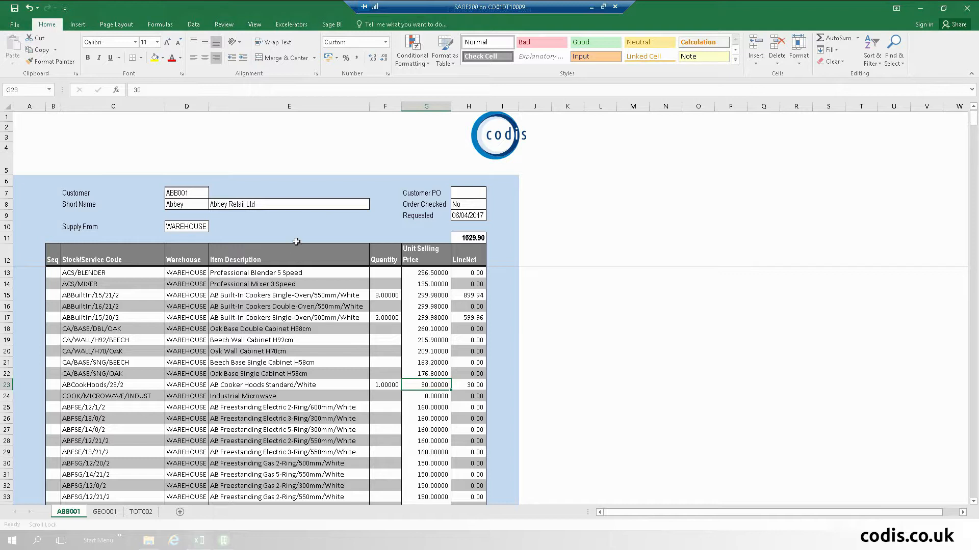
- Open A2.3 OrderForm2 and enter quantities: 2 Meat Z. Special 20kg, 1 Mini Chicken Fille, 2 Hot Wings
{"action": "left_click", "coordinate": [929, 11]}
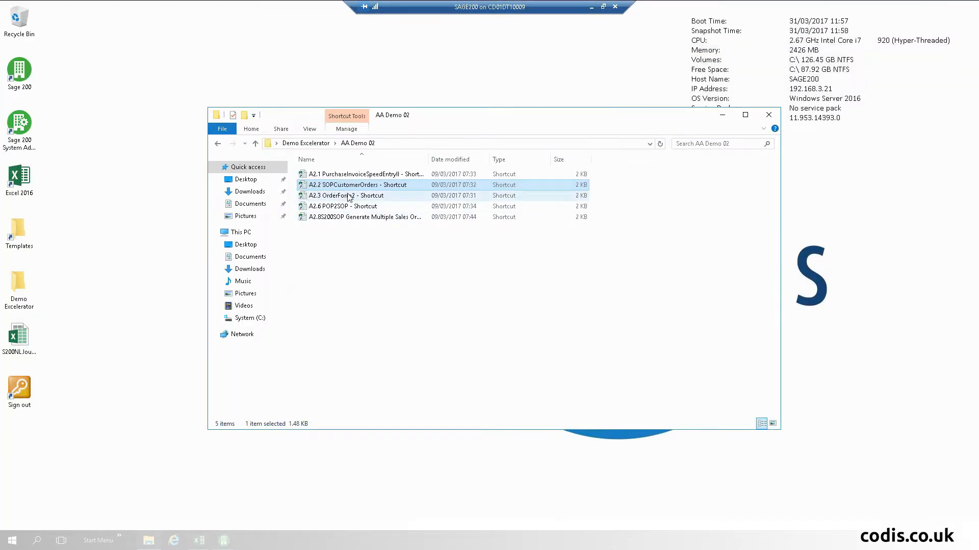
{"action": "double_click", "coordinate": [349, 196]}
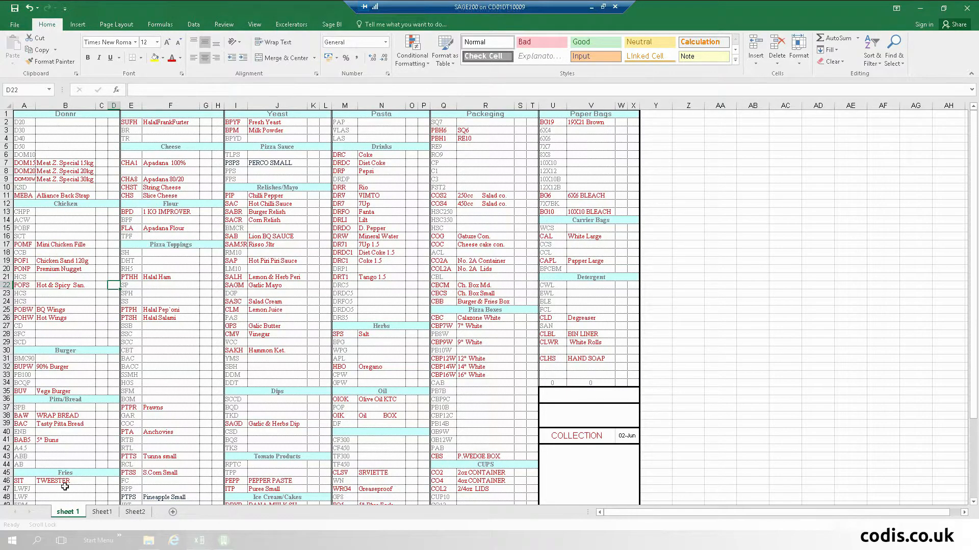
{"action": "left_click", "coordinate": [100, 168]}
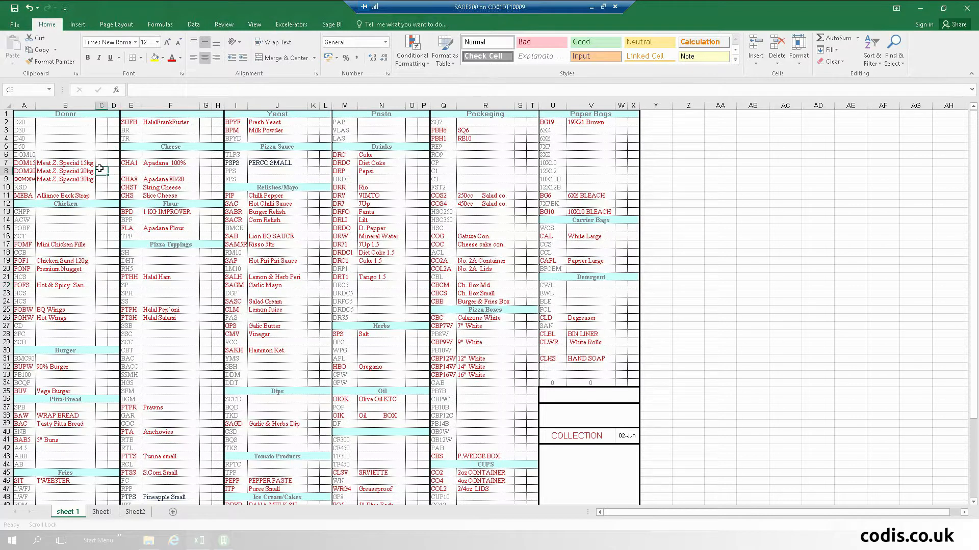
{"action": "type", "text": "2"}
{"action": "scroll", "coordinate": [101, 168], "scroll_direction": "down", "scroll_amount": 1}
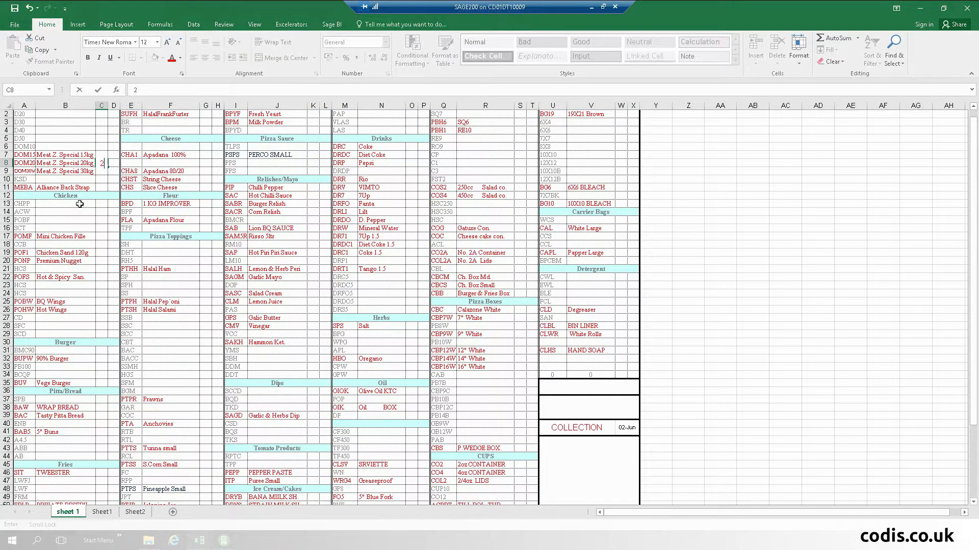
{"action": "left_click", "coordinate": [100, 238]}
{"action": "type", "text": "'"}
{"action": "key", "text": "BackSpace"}
{"action": "type", "text": "1"}
{"action": "left_click", "coordinate": [100, 308]}
{"action": "type", "text": "2"}
{"action": "key", "text": "Tab"}
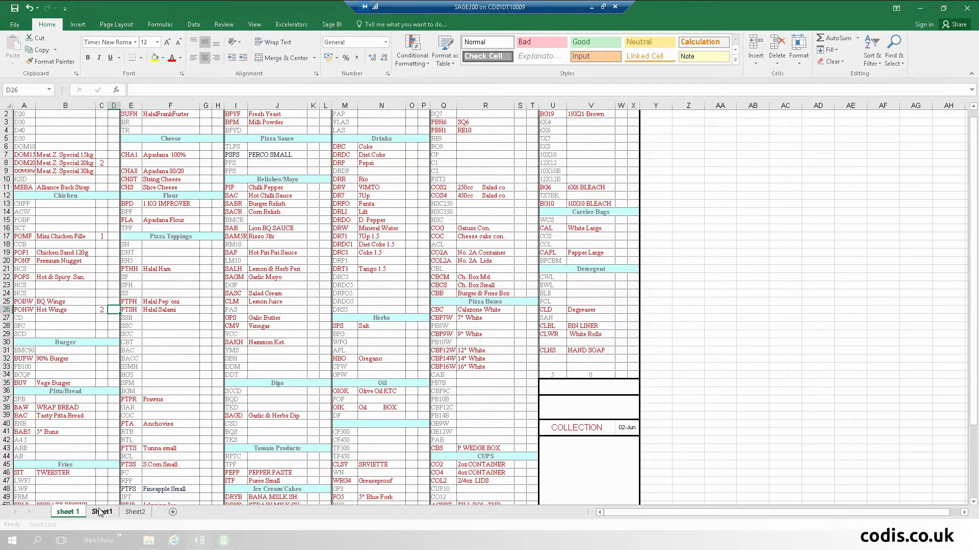
- Check the Cherrie Ltd order sheet, then add 1 Meat Z. Special 30kg to the order
{"action": "left_click", "coordinate": [102, 512]}
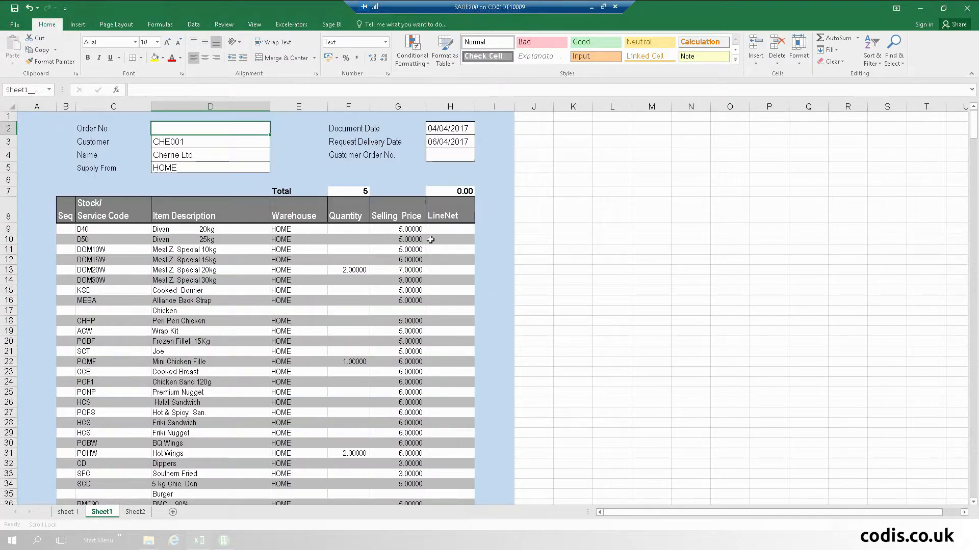
{"action": "left_click", "coordinate": [347, 272]}
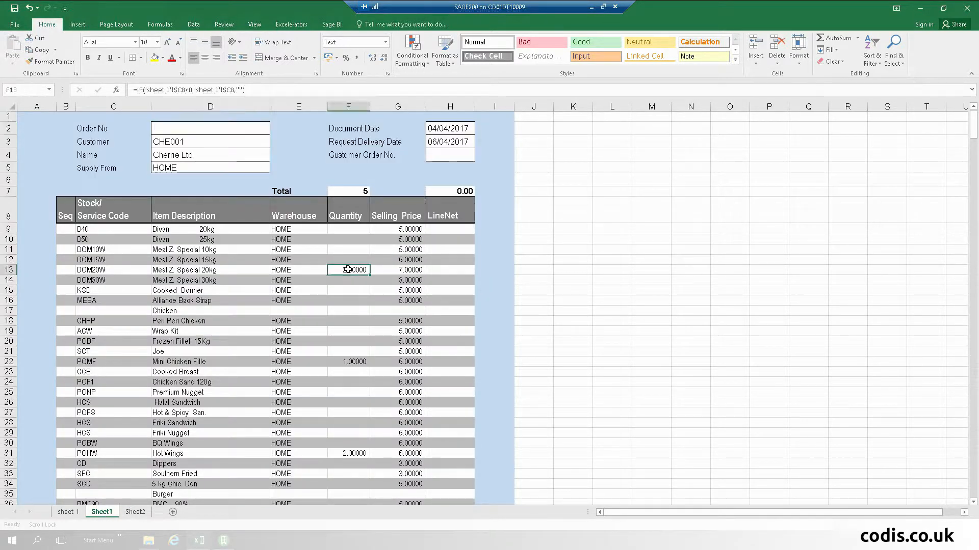
{"action": "left_click", "coordinate": [65, 511]}
{"action": "left_click", "coordinate": [103, 171]}
{"action": "type", "text": "1"}
{"action": "key", "text": "Tab"}
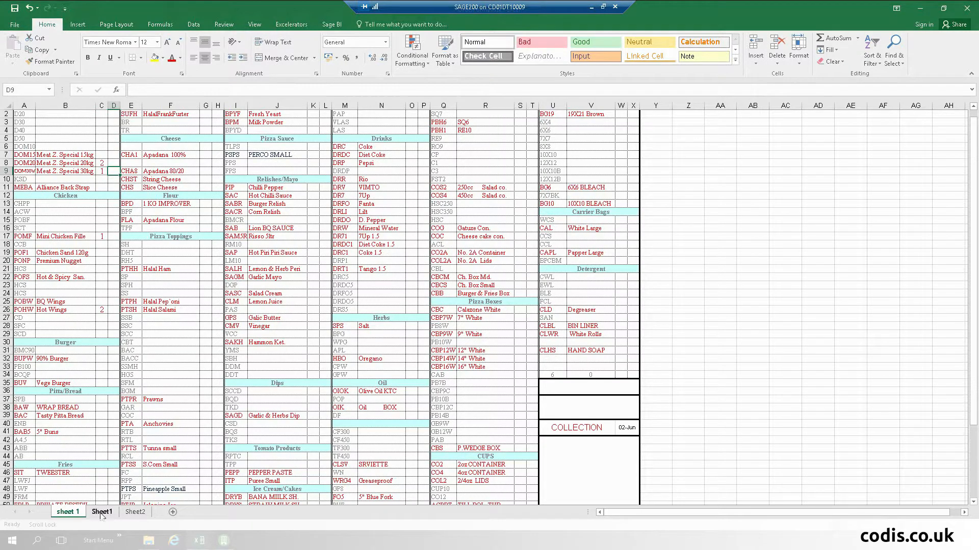
{"action": "left_click", "coordinate": [102, 512]}
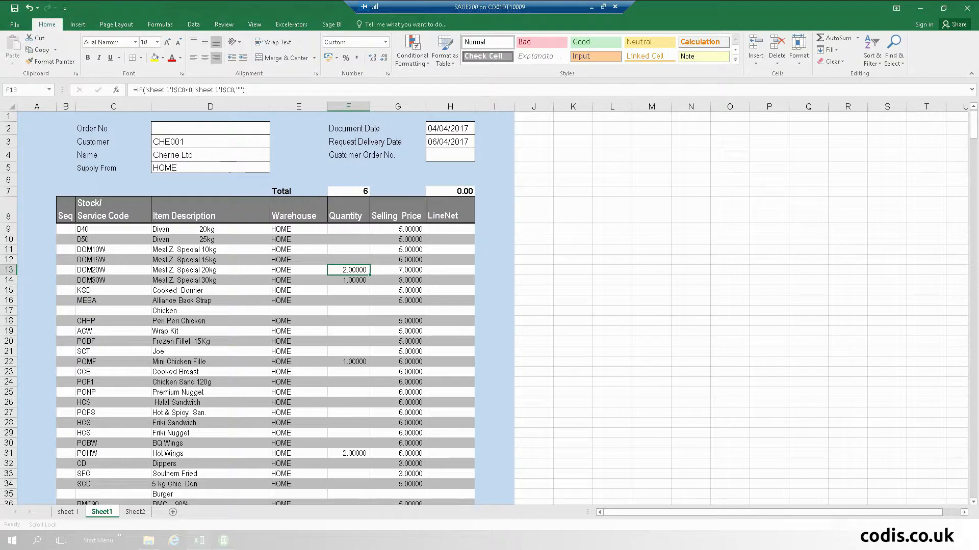
{"action": "left_click", "coordinate": [148, 540]}
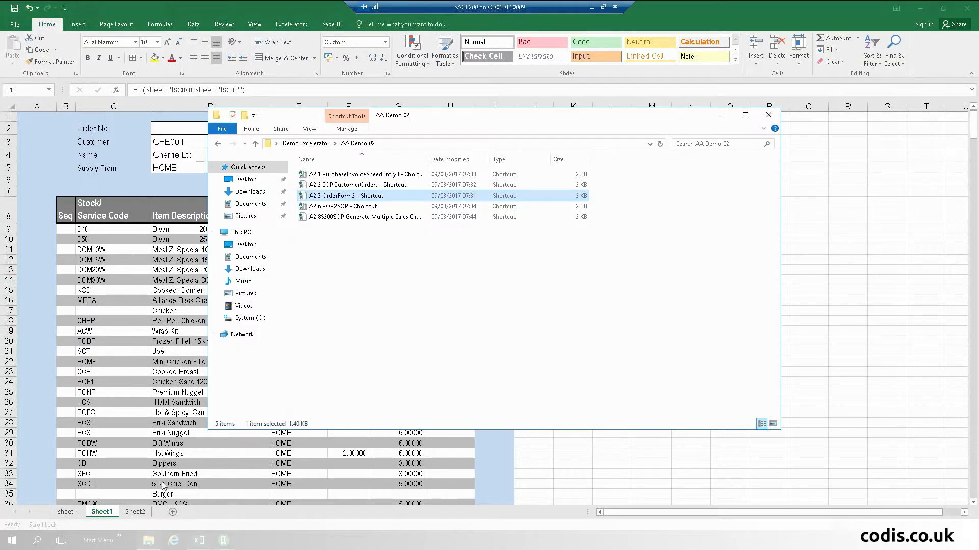
- Open A2.6 POP2SOP and review the Purchase Order and Sales Order company titles
{"action": "double_click", "coordinate": [370, 207]}
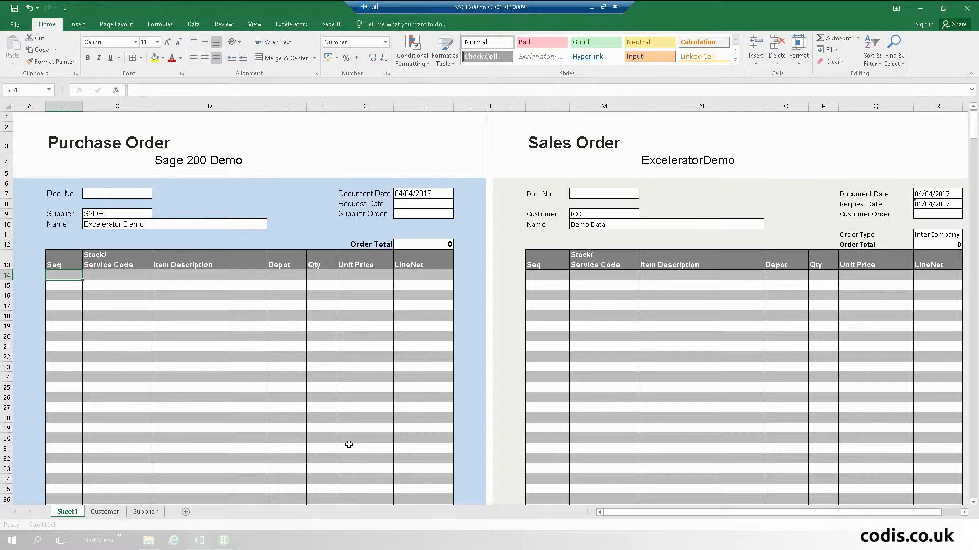
{"action": "left_click", "coordinate": [209, 160]}
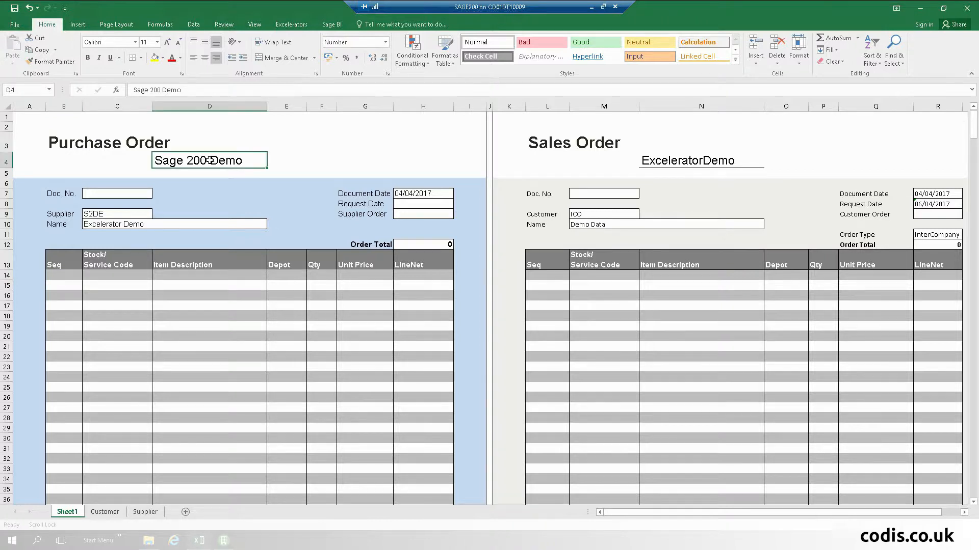
{"action": "left_click", "coordinate": [685, 161]}
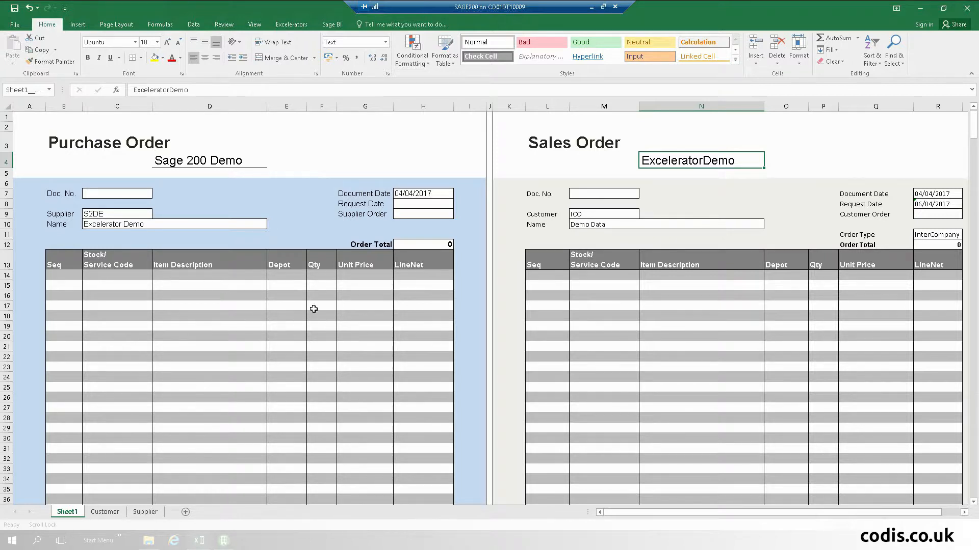
- Browse stock records from C14 and add the four BEECH cabinet items to the order
{"action": "left_click", "coordinate": [111, 275]}
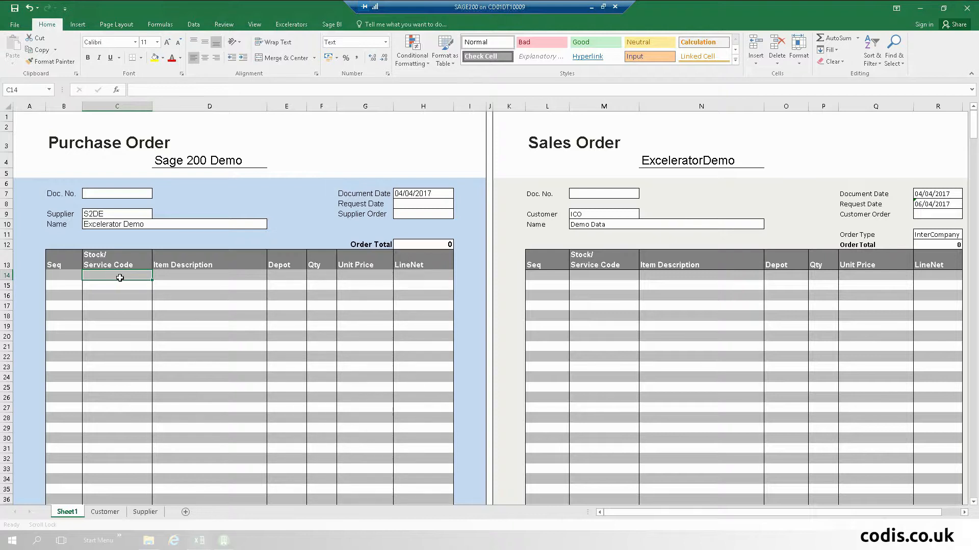
{"action": "right_click", "coordinate": [106, 279]}
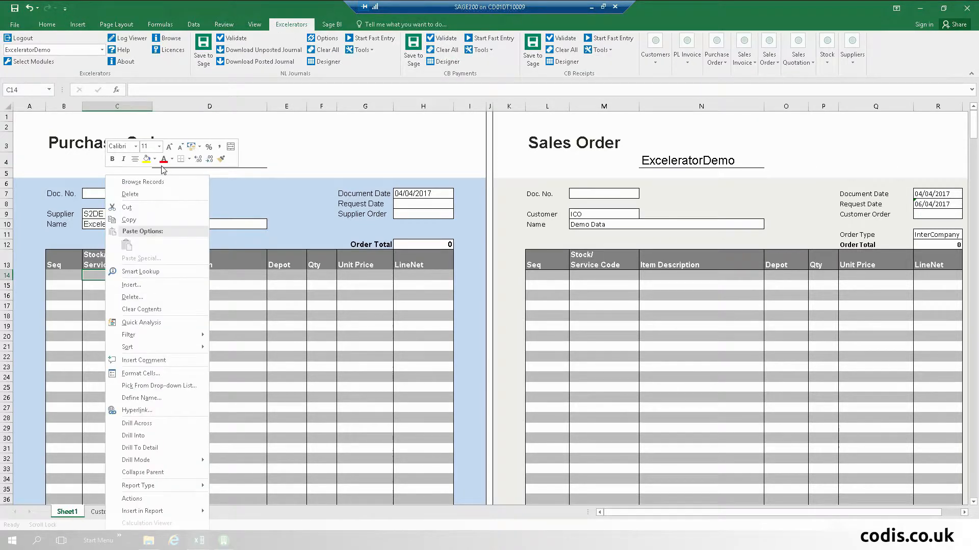
{"action": "left_click", "coordinate": [161, 182]}
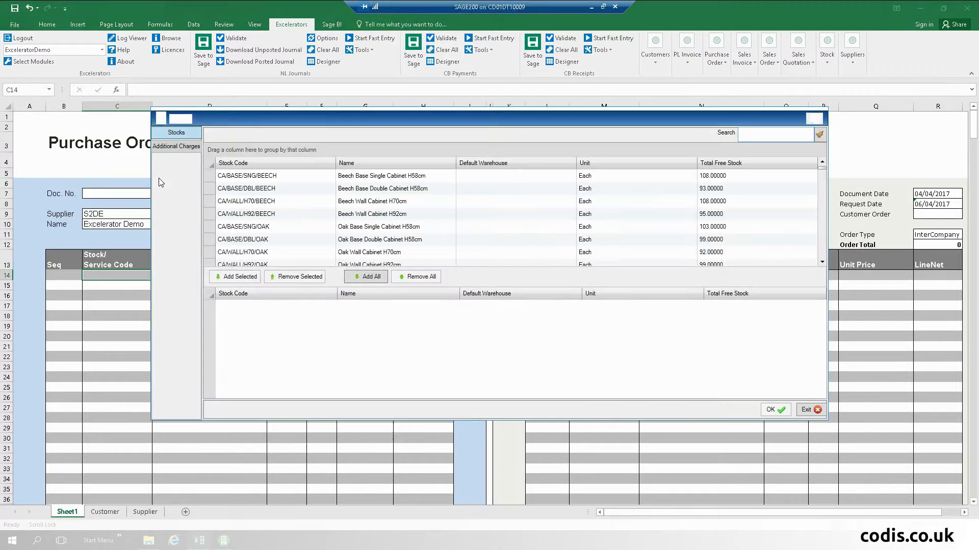
{"action": "left_click", "coordinate": [278, 176]}
{"action": "left_click", "coordinate": [274, 213], "text": "shift"}
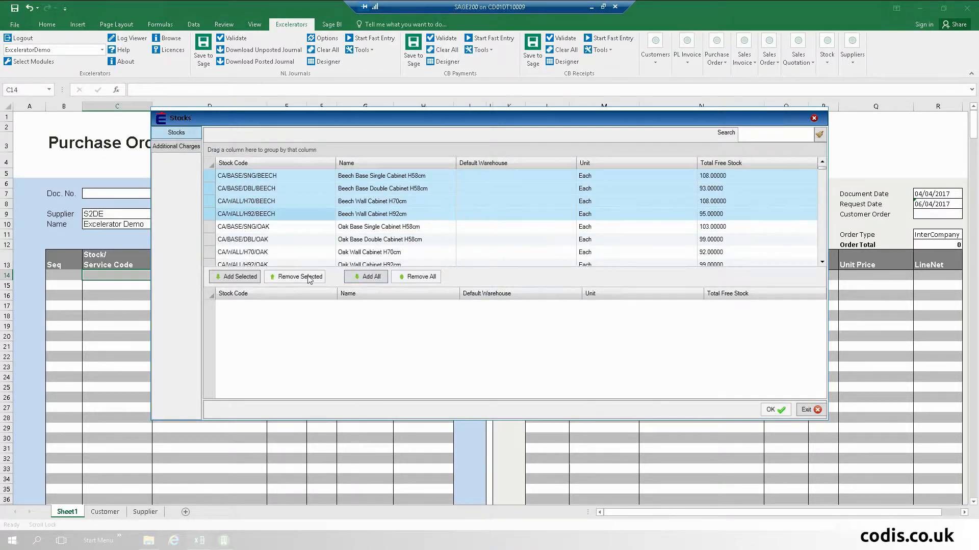
{"action": "left_click", "coordinate": [225, 277]}
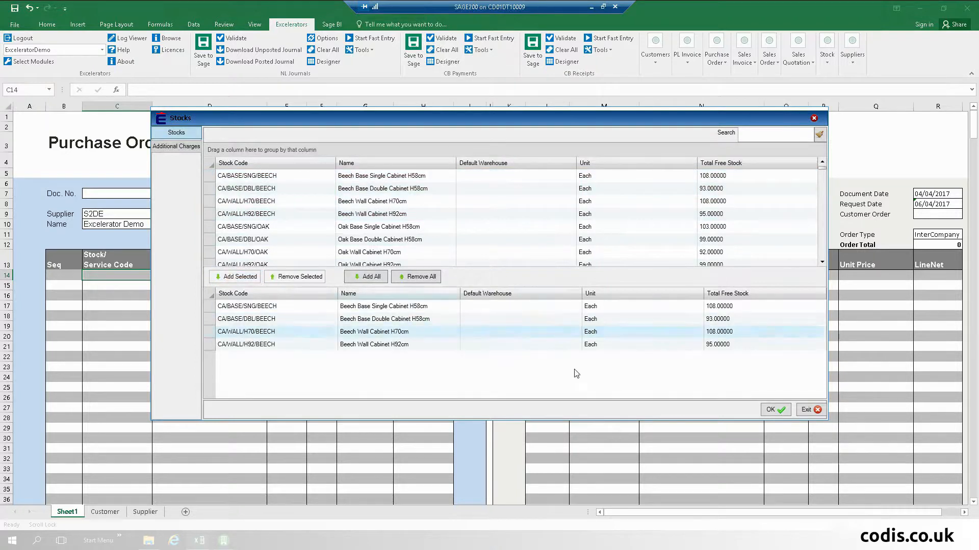
{"action": "left_click", "coordinate": [776, 410]}
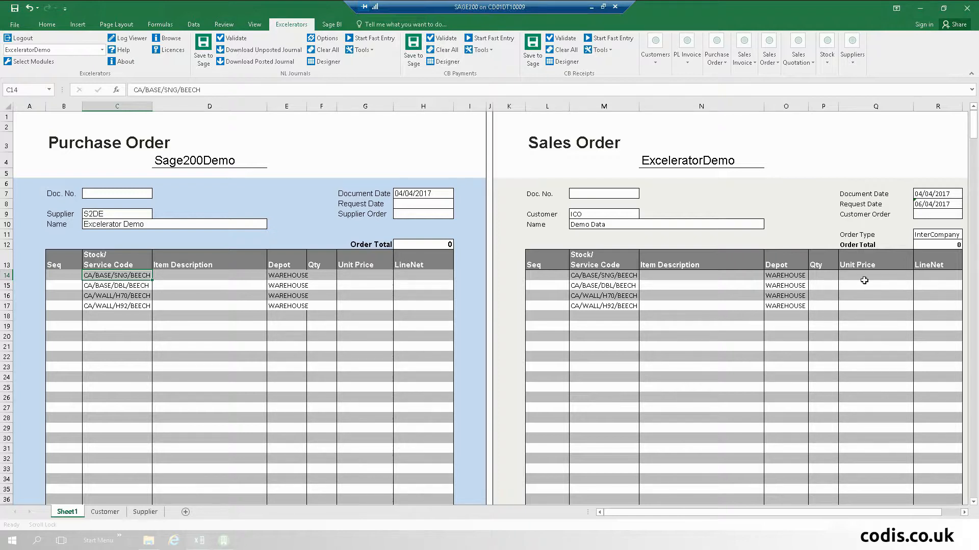
- Enter a quantity of 2 for the first beech item in F14
{"action": "left_click", "coordinate": [322, 275]}
{"action": "type", "text": "2"}
{"action": "scroll", "coordinate": [322, 275], "scroll_direction": "down", "scroll_amount": 1}
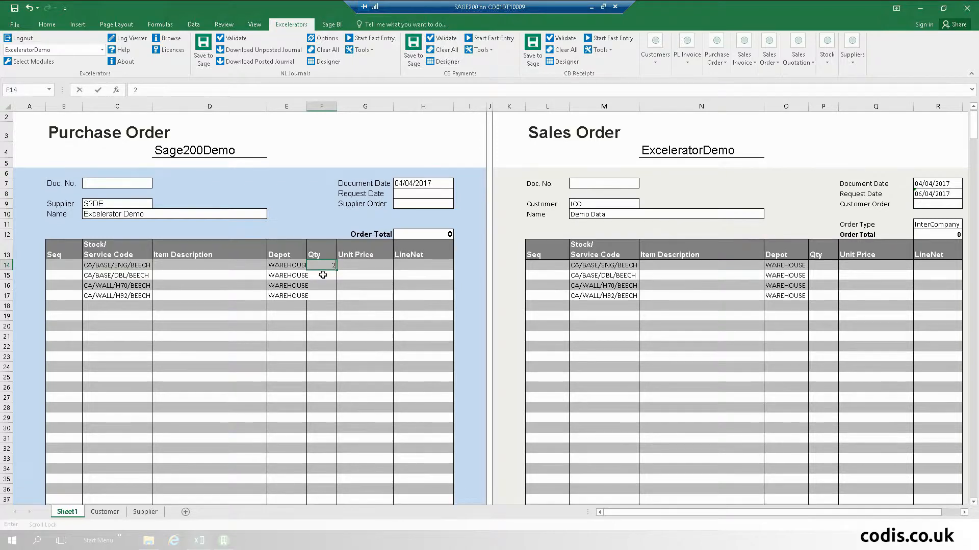
{"action": "scroll", "coordinate": [323, 275], "scroll_direction": "up", "scroll_amount": 1}
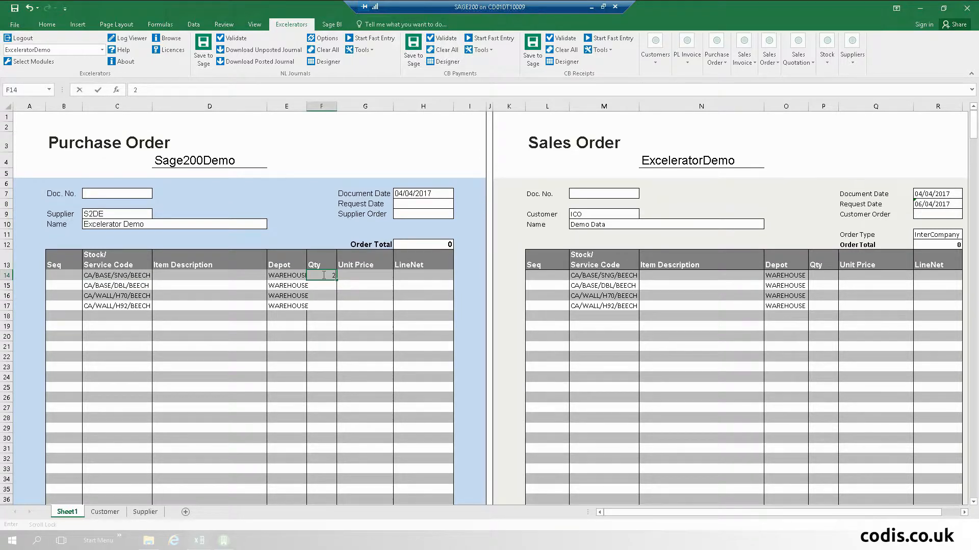
{"action": "key", "text": "Tab"}
{"action": "scroll", "coordinate": [323, 275], "scroll_direction": "down", "scroll_amount": 1}
{"action": "scroll", "coordinate": [323, 275], "scroll_direction": "up", "scroll_amount": 1}
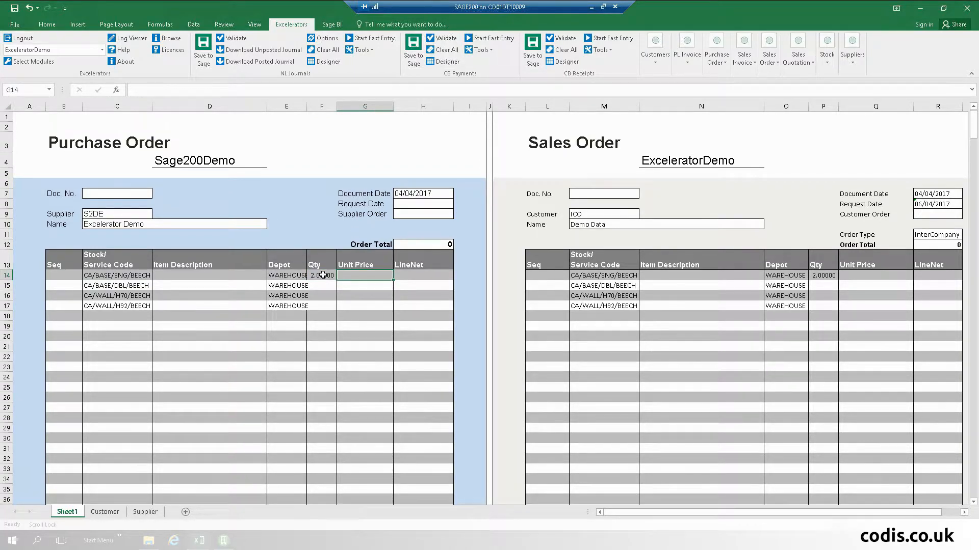
- Enter quantities 1, 1 and 5 in F15:F17, then check the Sales Order link formulas
{"action": "left_click", "coordinate": [323, 298]}
{"action": "left_click_drag", "start_coordinate": [321, 278], "coordinate": [320, 287]}
{"action": "left_click", "coordinate": [321, 286]}
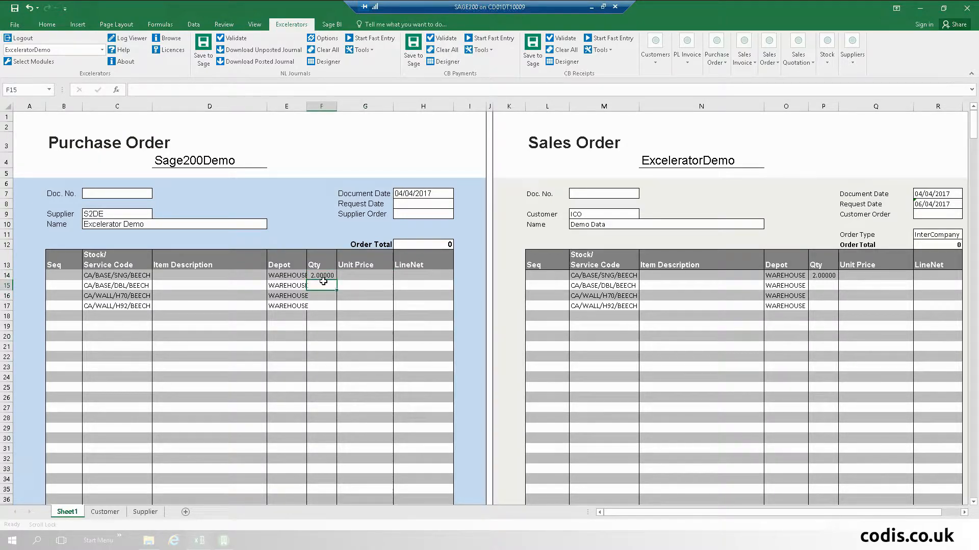
{"action": "type", "text": "1"}
{"action": "left_click", "coordinate": [322, 297]}
{"action": "type", "text": "1"}
{"action": "left_click", "coordinate": [326, 304]}
{"action": "type", "text": "5"}
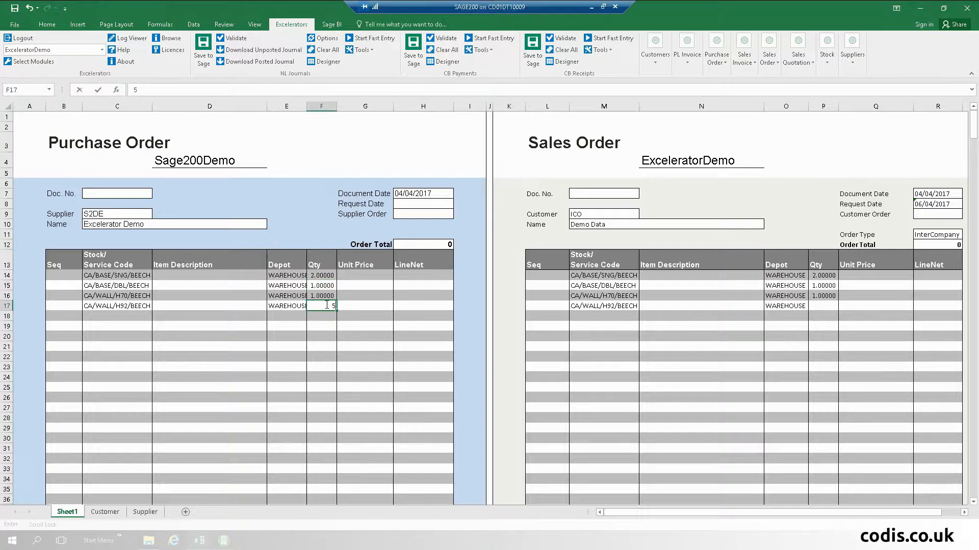
{"action": "key", "text": "Tab"}
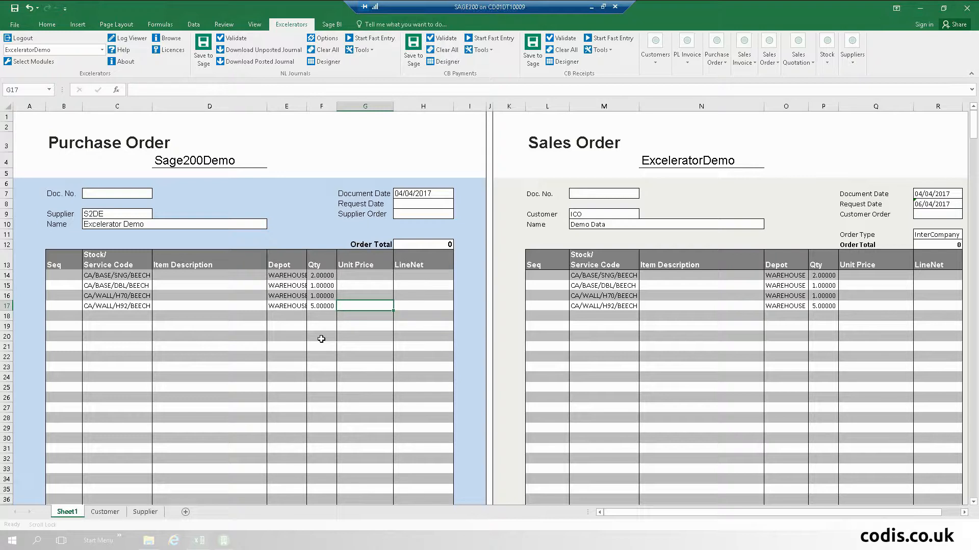
{"action": "left_click", "coordinate": [612, 274]}
{"action": "left_click", "coordinate": [604, 294]}
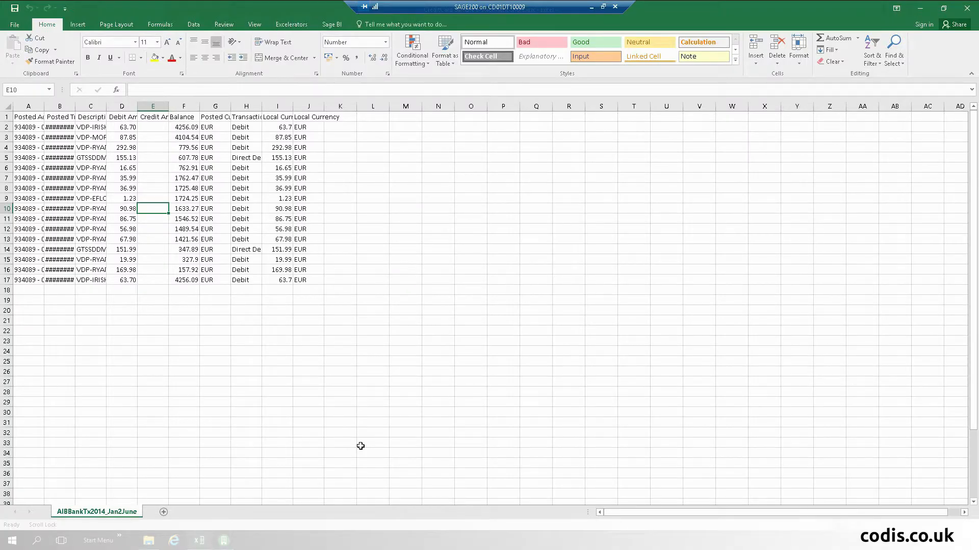
- Minimise Excel and open A3 CBPaymentsCreditCardVer2 from the AA Demo 03 folder
{"action": "left_click", "coordinate": [924, 9]}
{"action": "left_click", "coordinate": [387, 176]}
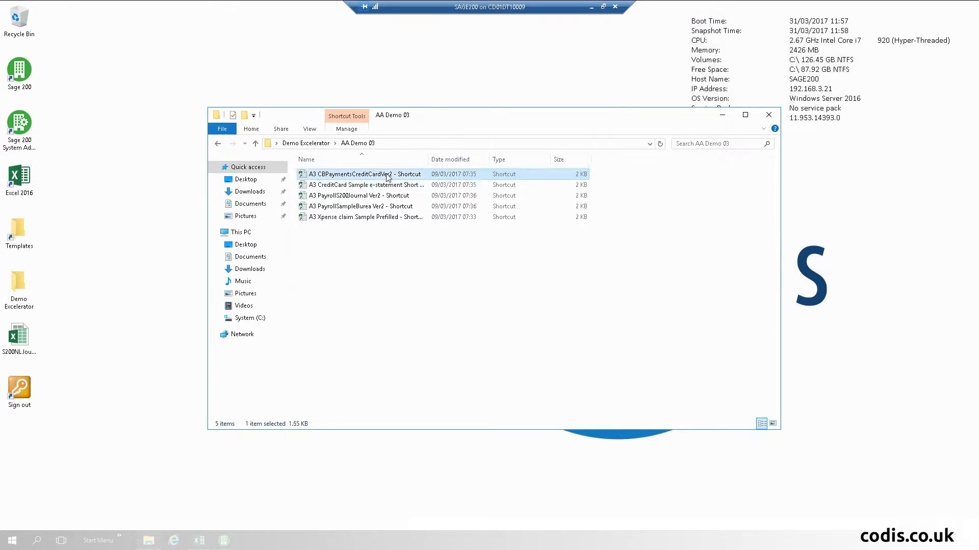
{"action": "double_click", "coordinate": [387, 176]}
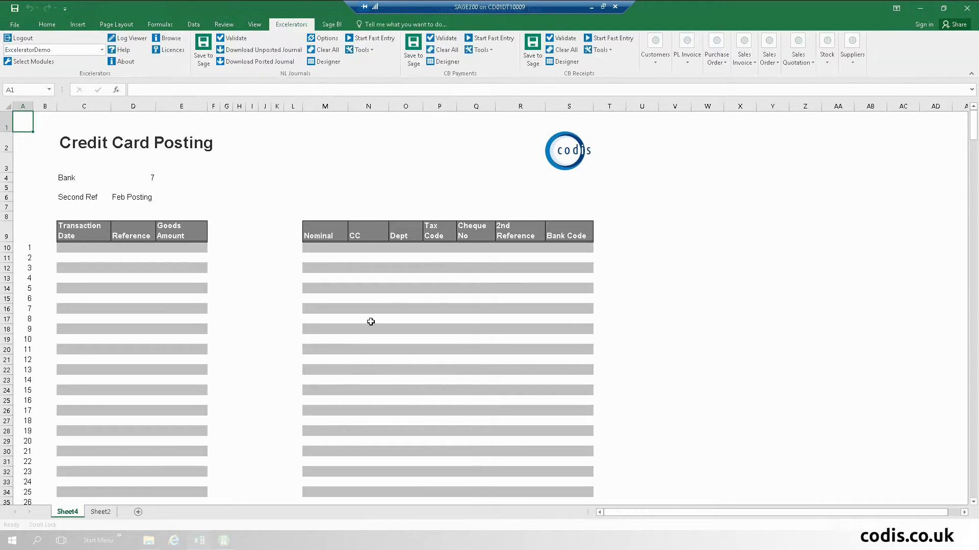
- Copy the 16 bank transactions, A2:J17, from the AIBBankTx e-statement sheet
{"action": "mouse_move", "coordinate": [201, 546]}
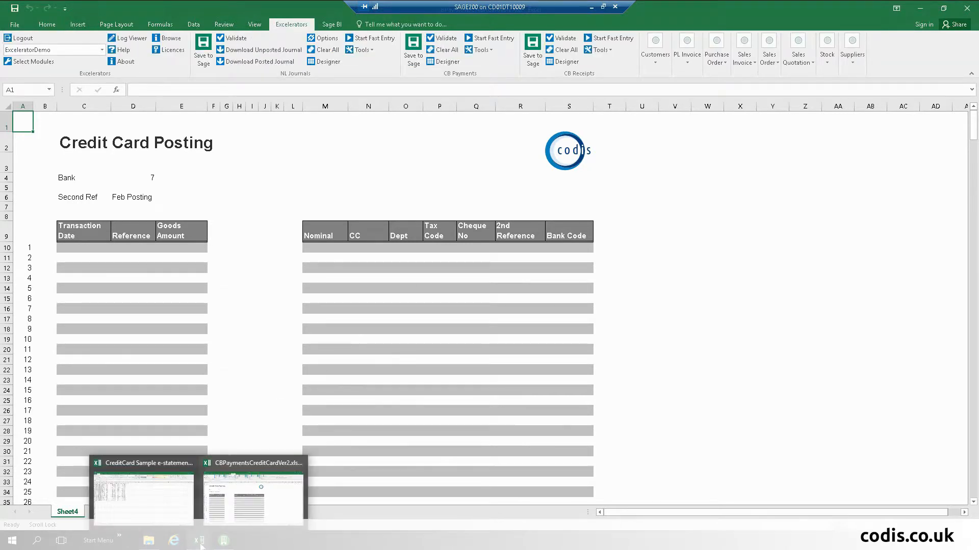
{"action": "left_click", "coordinate": [157, 507]}
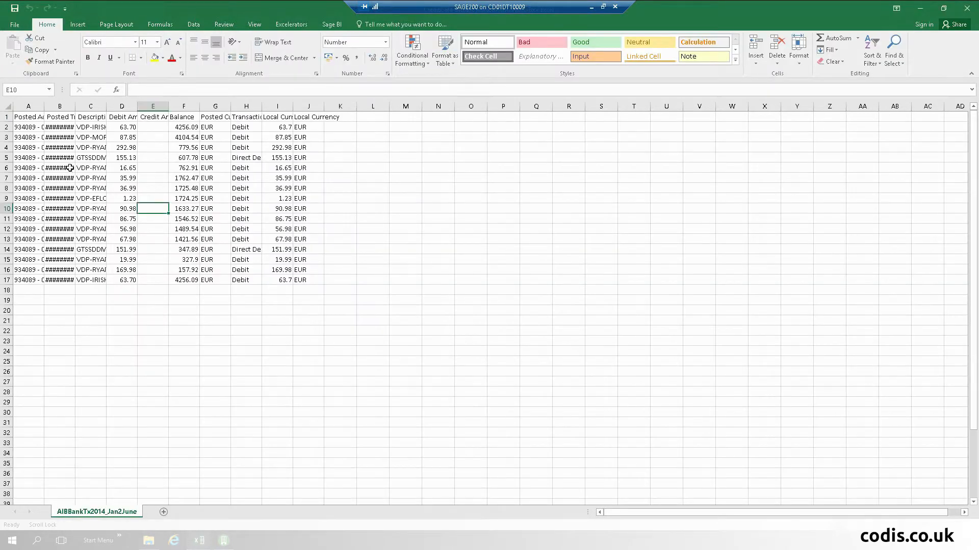
{"action": "left_click", "coordinate": [15, 126]}
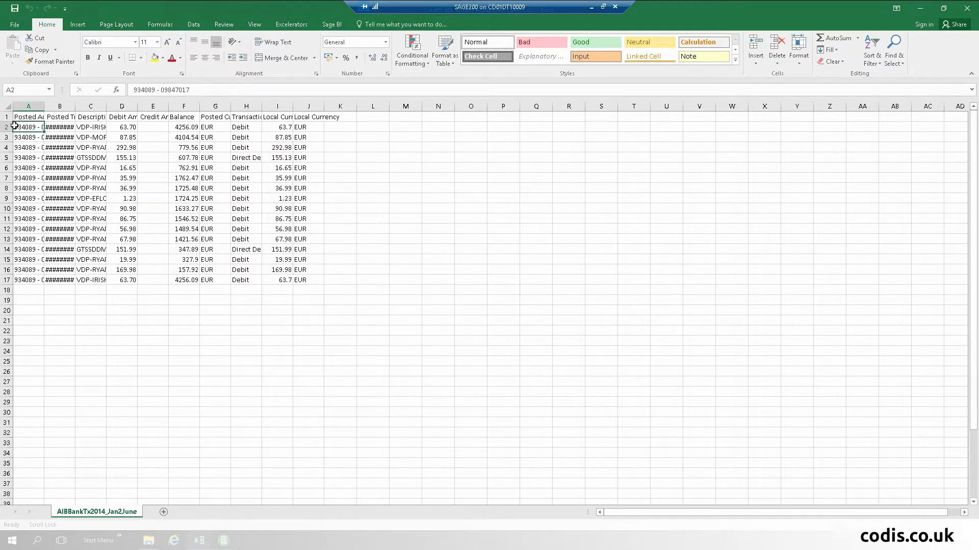
{"action": "key", "text": "ctrl+shift+Down"}
{"action": "key", "text": "shift+Right"}
{"action": "key", "text": "shift+Right"}
{"action": "key", "text": "shift+Right"}
{"action": "key", "text": "shift+Right"}
{"action": "key", "text": "shift+Right"}
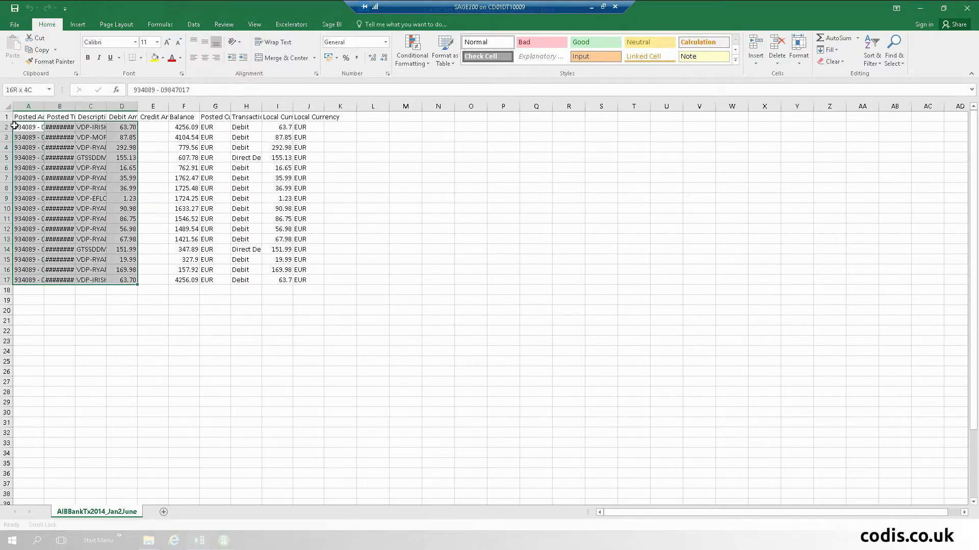
{"action": "key", "text": "shift+Right"}
{"action": "key", "text": "shift+Right"}
{"action": "key", "text": "shift+Right"}
{"action": "key", "text": "shift+Right"}
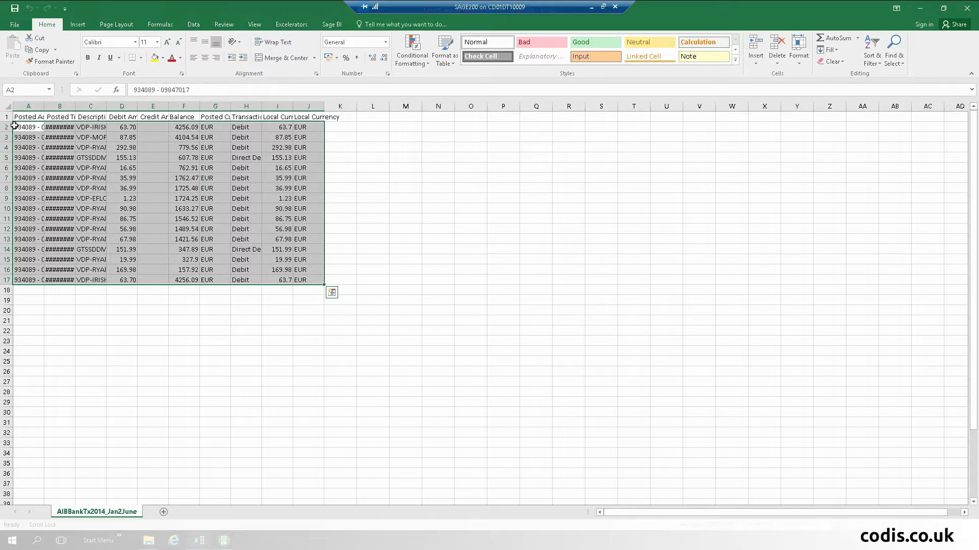
{"action": "right_click", "coordinate": [218, 210]}
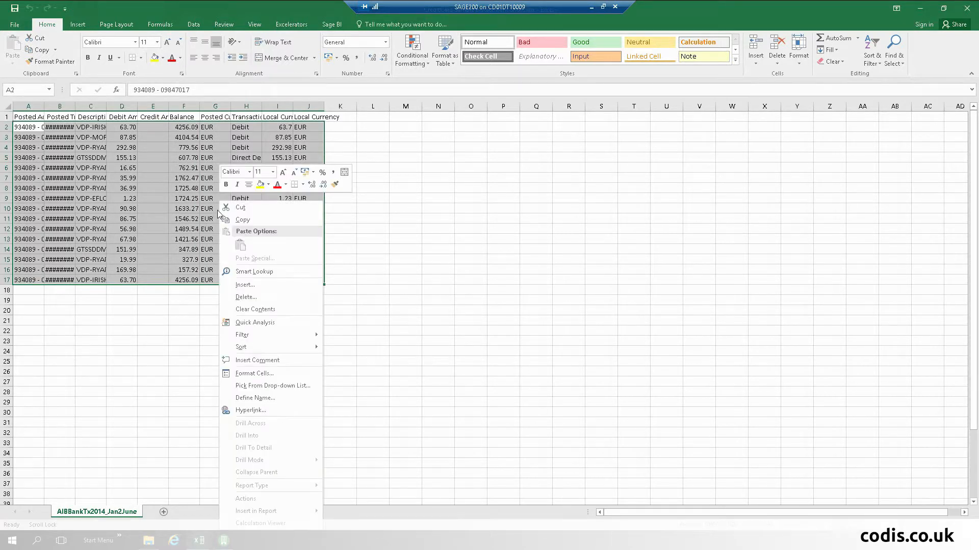
{"action": "left_click", "coordinate": [253, 219]}
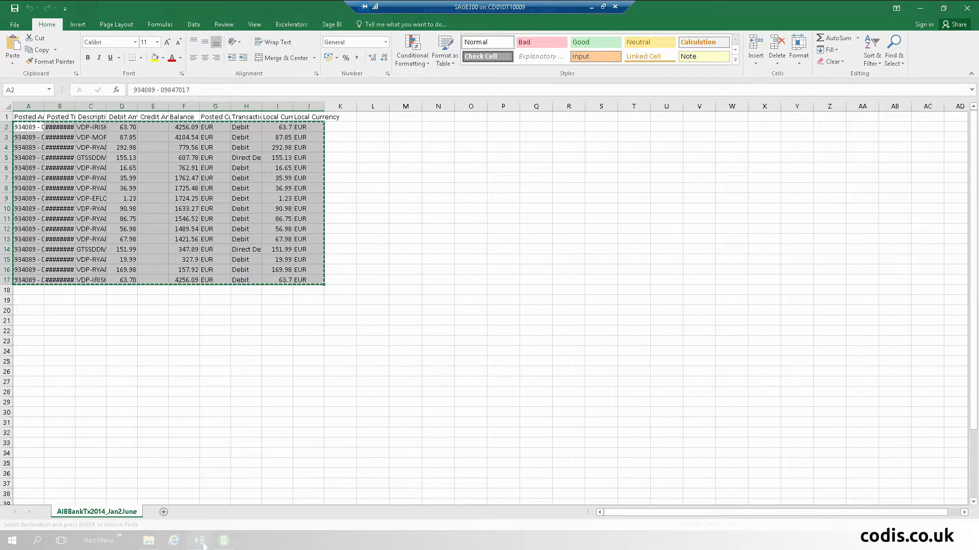
- Paste the transactions into the Credit Card Posting template at B10
{"action": "mouse_move", "coordinate": [203, 543]}
{"action": "left_click", "coordinate": [249, 486]}
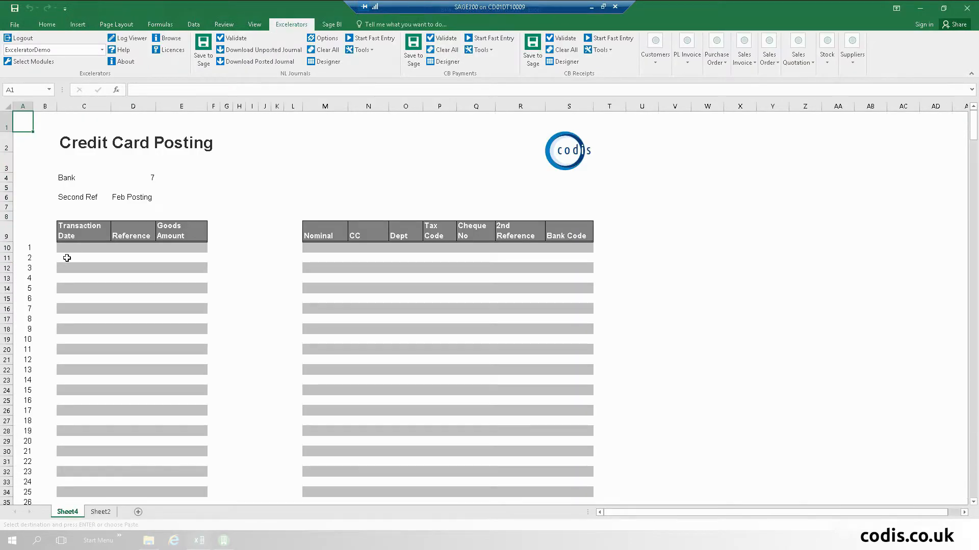
{"action": "right_click", "coordinate": [40, 251]}
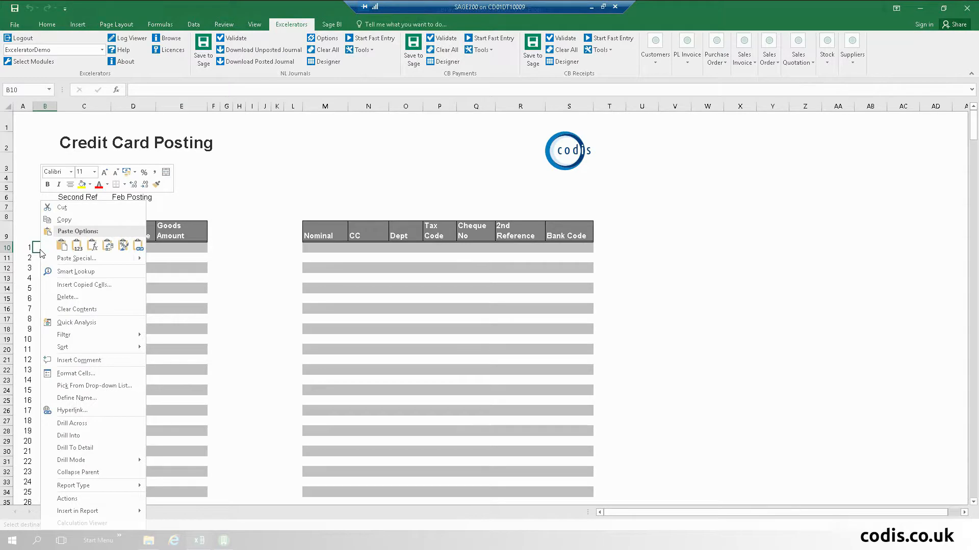
{"action": "left_click", "coordinate": [77, 245]}
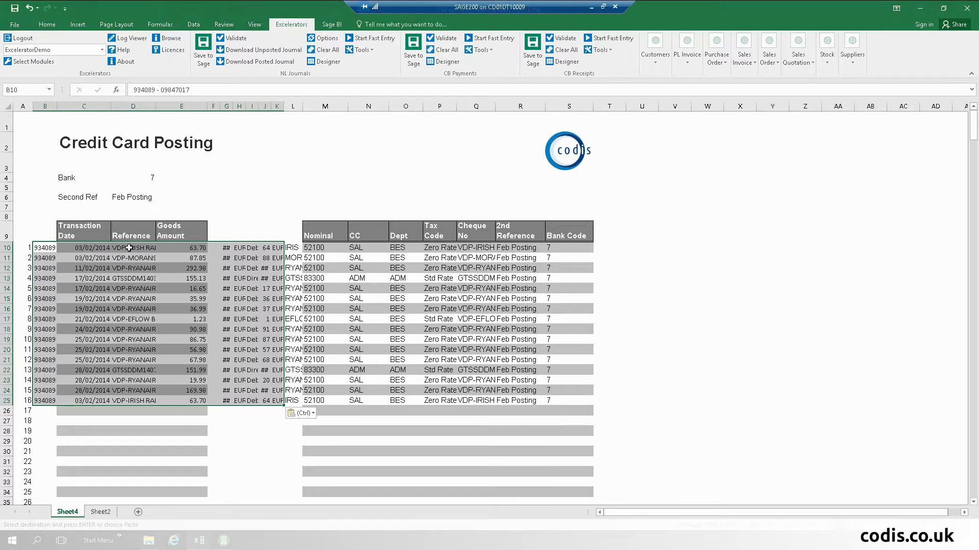
{"action": "left_click", "coordinate": [323, 246]}
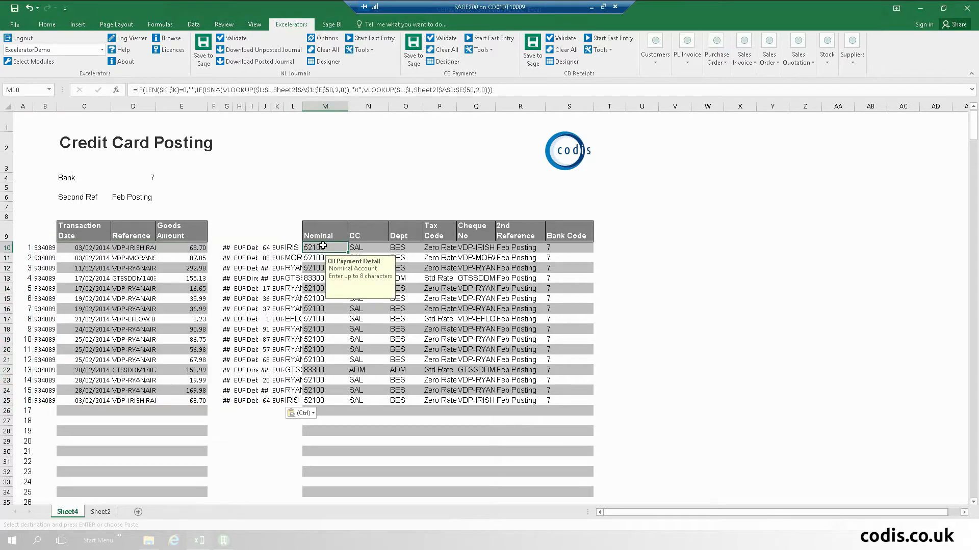
{"action": "left_click", "coordinate": [95, 511]}
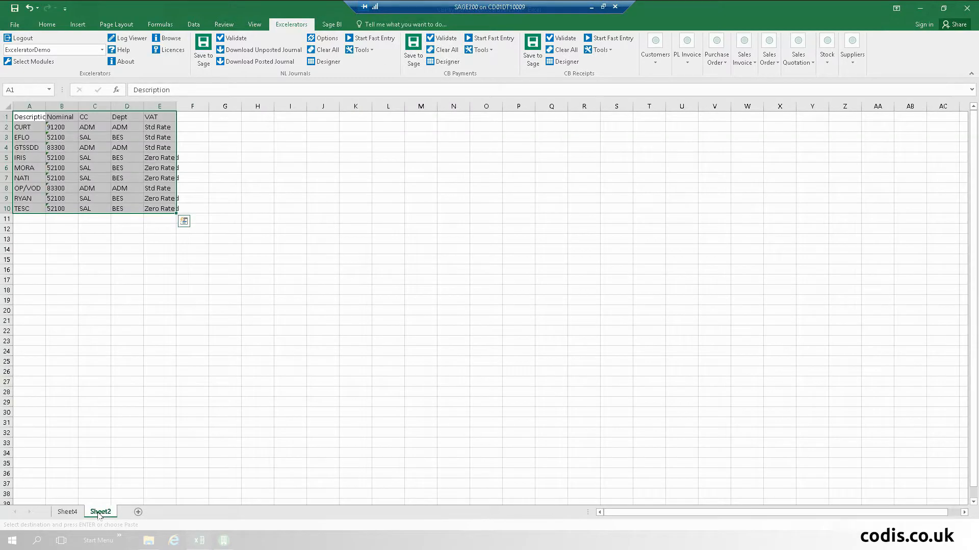
{"action": "left_click", "coordinate": [67, 512]}
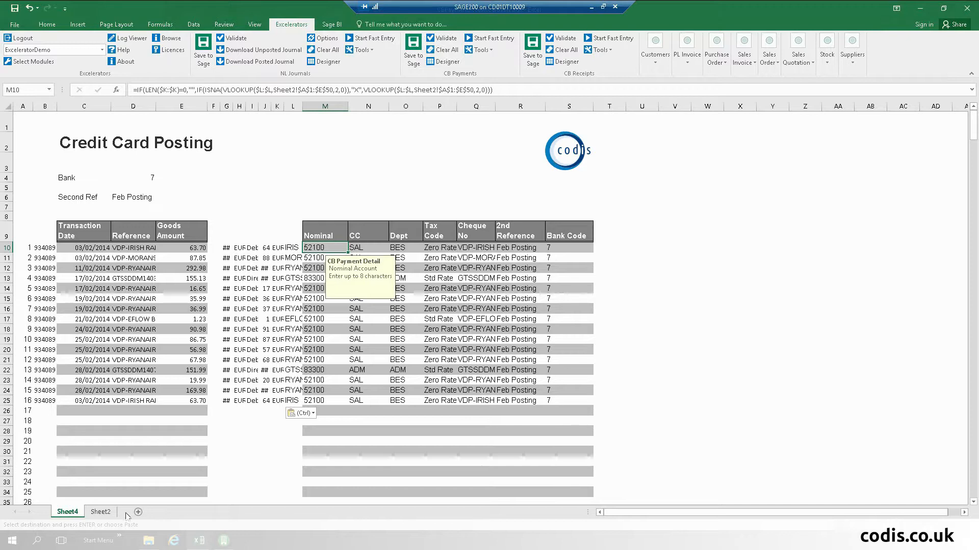
- Confirm Sage 200's Credit Card bank account 7 has no transactions, then return to the posting workbook
{"action": "left_click", "coordinate": [222, 543]}
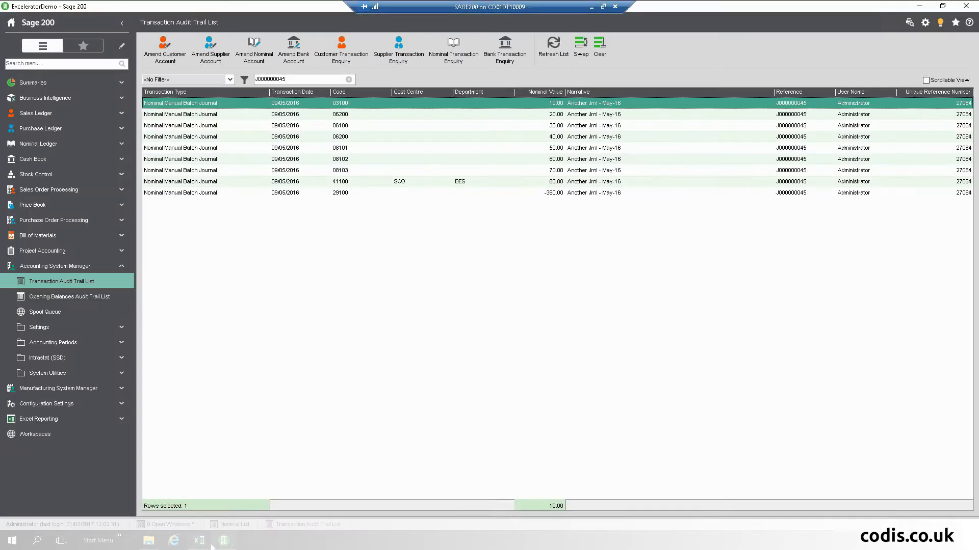
{"action": "left_click", "coordinate": [58, 160]}
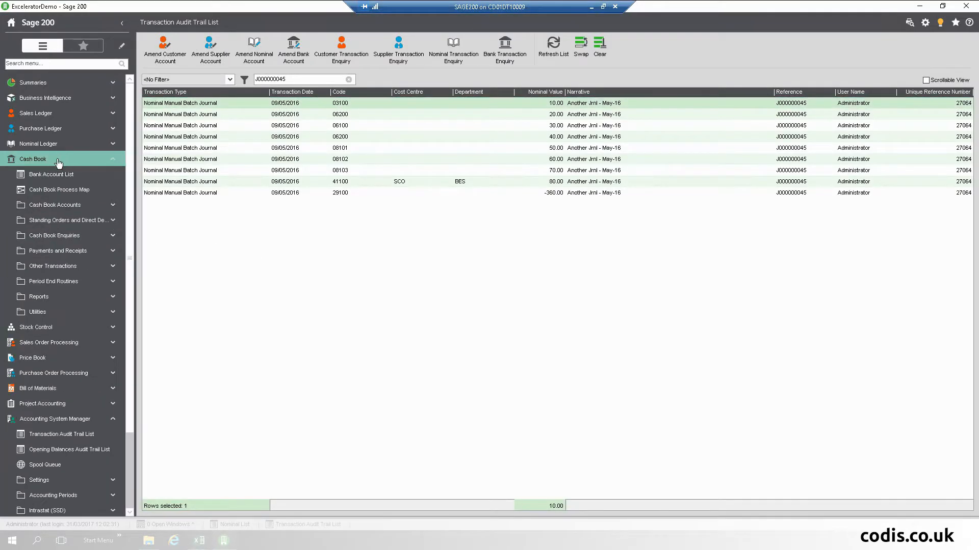
{"action": "left_click", "coordinate": [53, 174]}
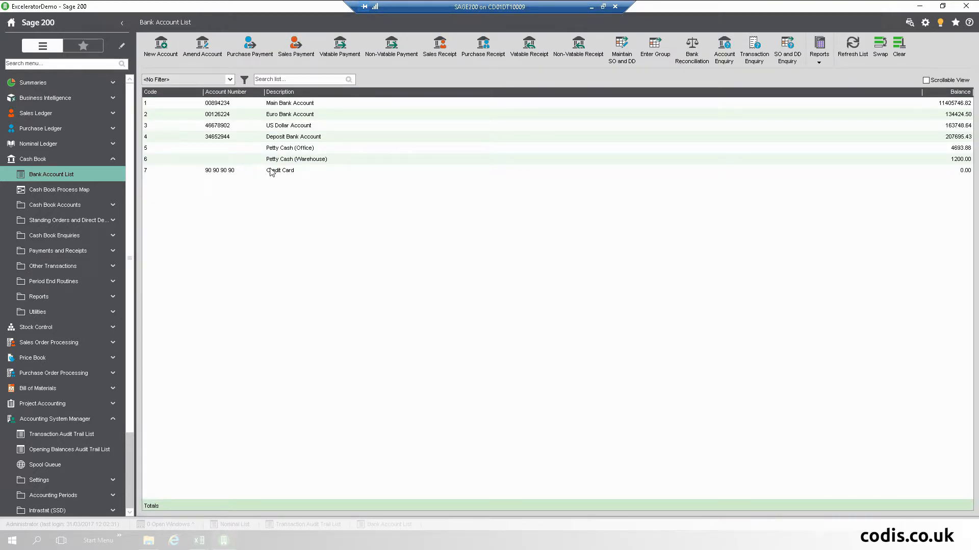
{"action": "double_click", "coordinate": [273, 171]}
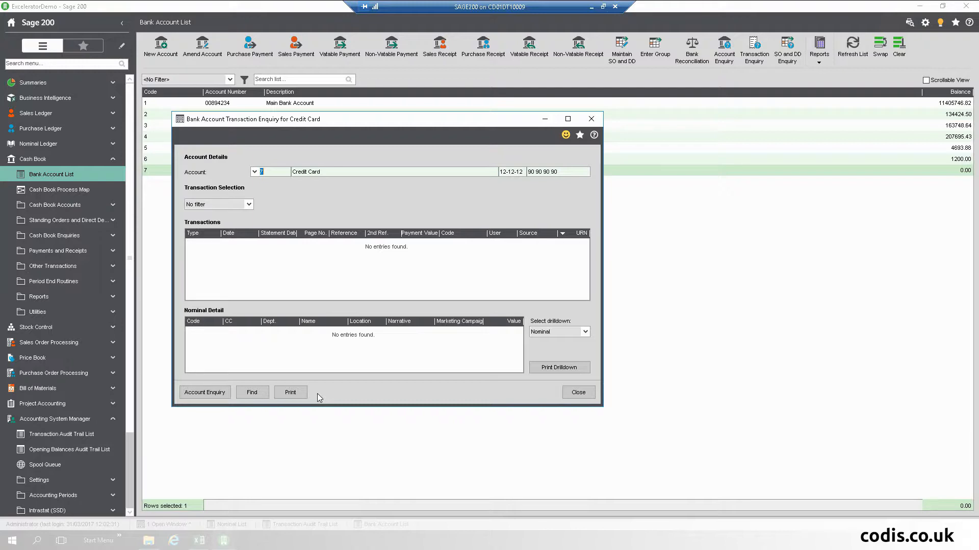
{"action": "left_click", "coordinate": [578, 393]}
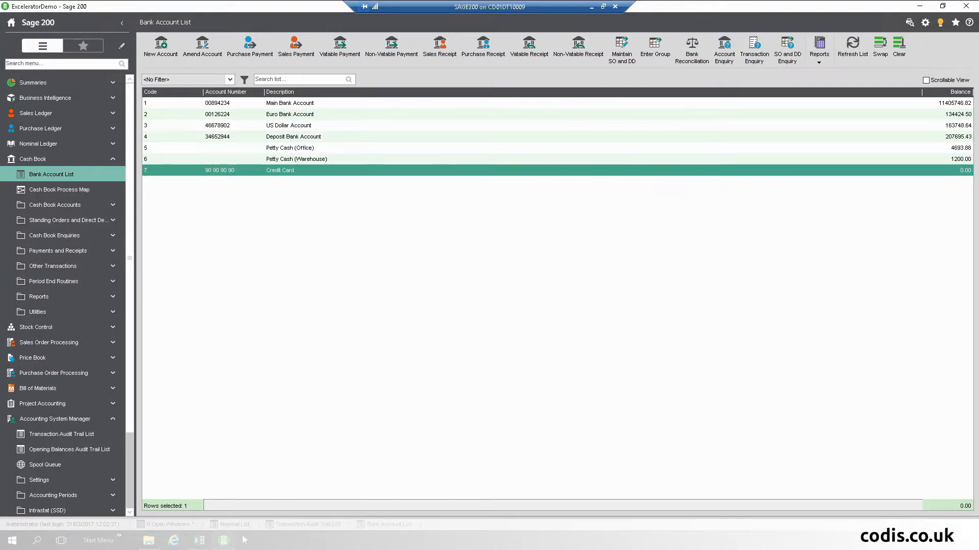
{"action": "left_click", "coordinate": [199, 540]}
{"action": "left_click", "coordinate": [269, 489]}
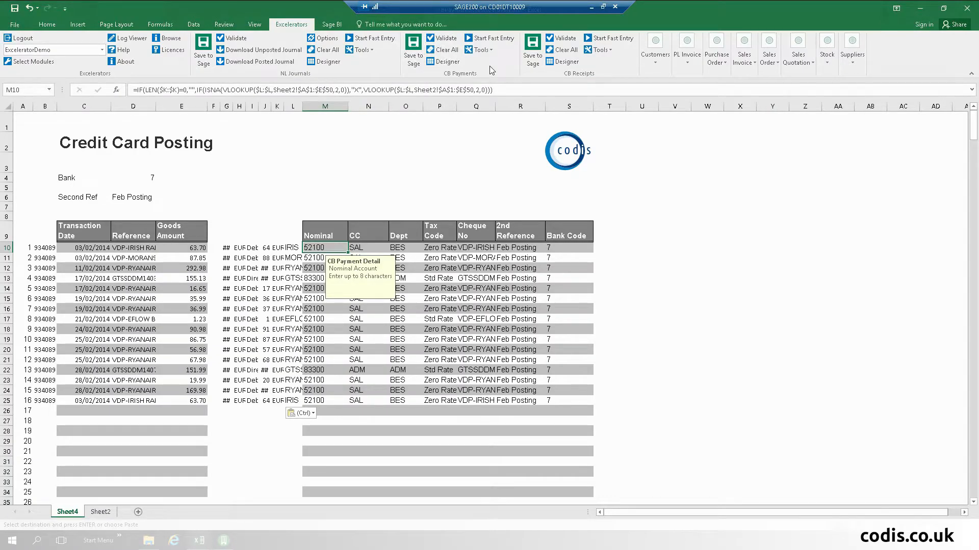
- Post the credit card transactions with CB Payments Save to Sage, confirming 'Multiple payments saved'
{"action": "left_click", "coordinate": [413, 48]}
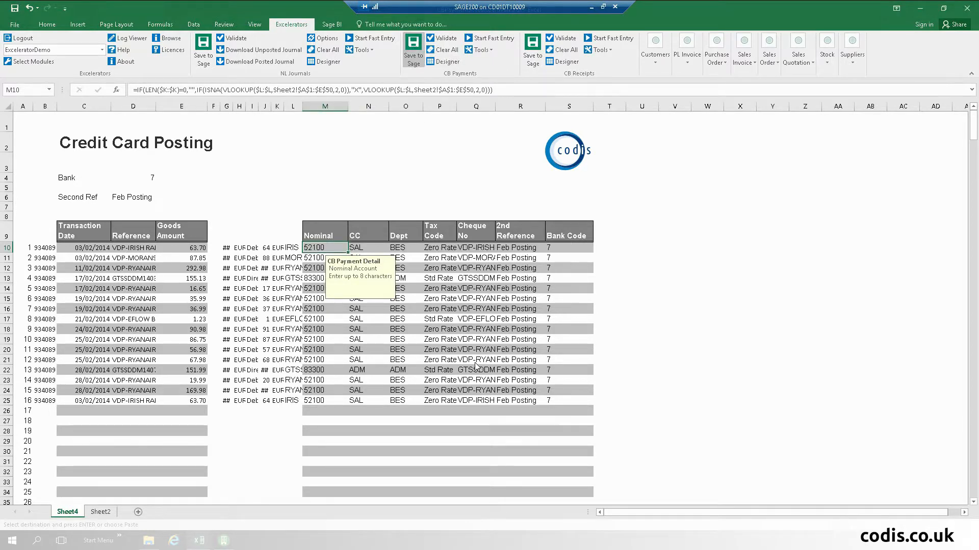
{"action": "left_click", "coordinate": [555, 269]}
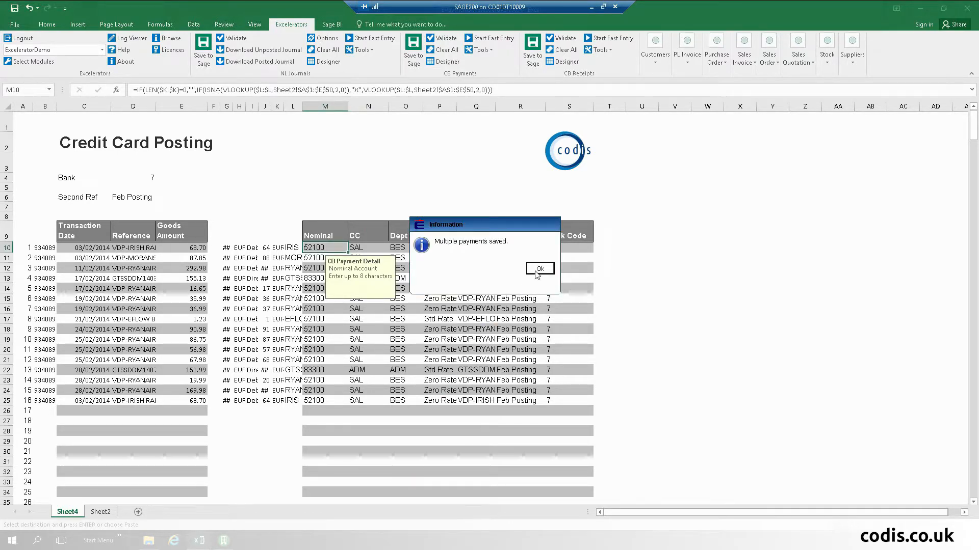
{"action": "left_click", "coordinate": [540, 269]}
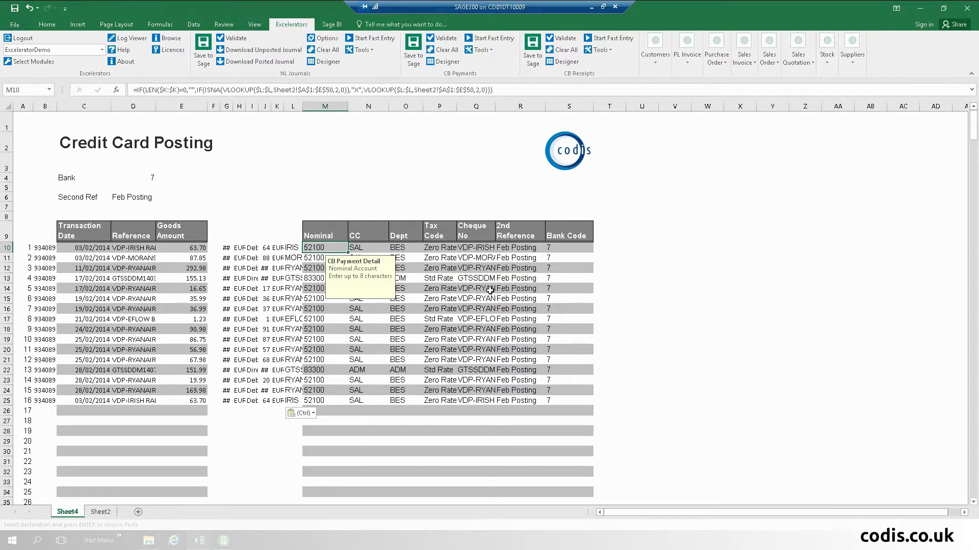
- Review the Feb Posting payments in Sage 200's Credit Card enquiry, then minimise Sage 200
{"action": "left_click", "coordinate": [225, 541]}
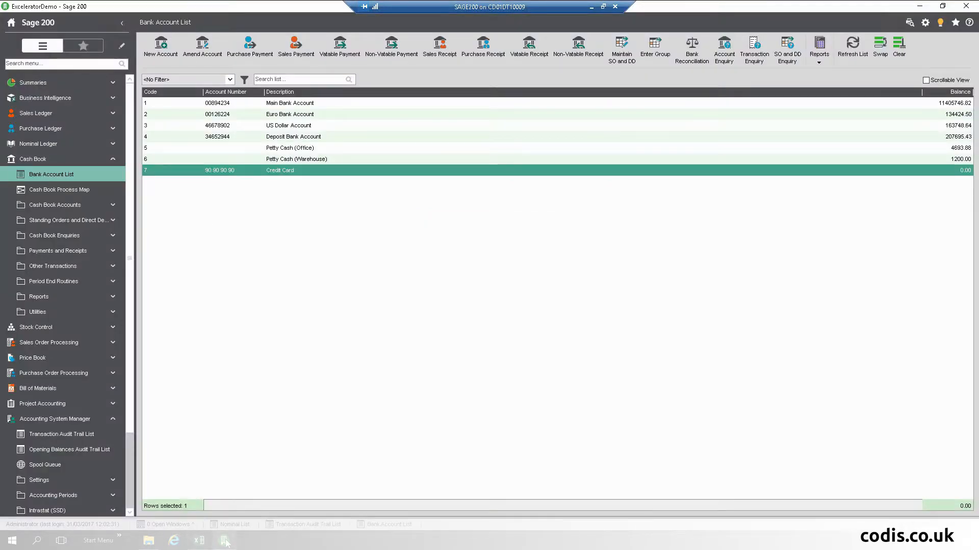
{"action": "double_click", "coordinate": [322, 172]}
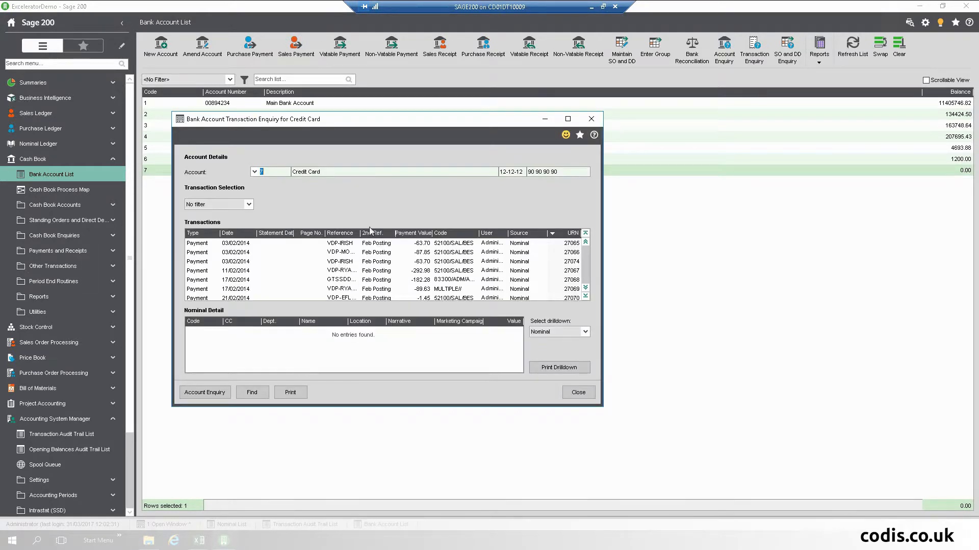
{"action": "left_click", "coordinate": [578, 393]}
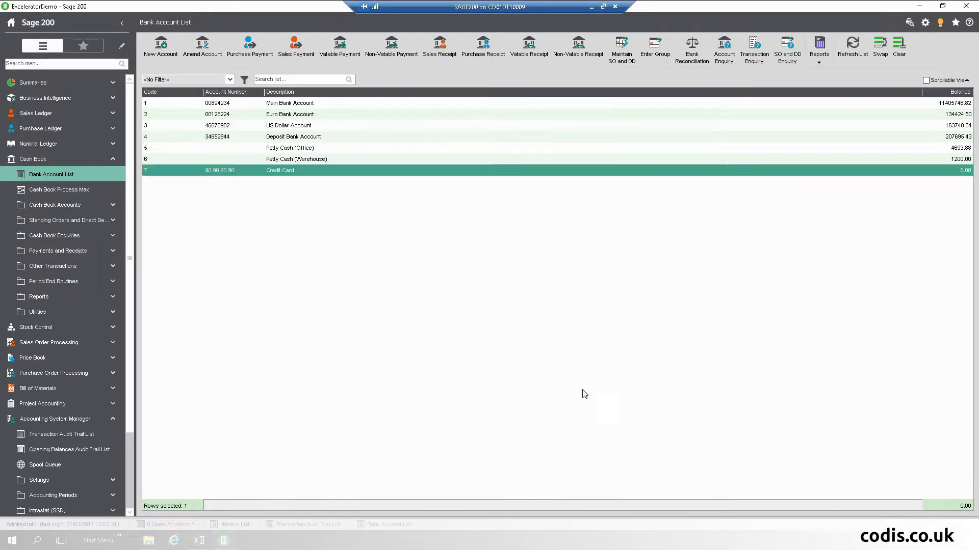
{"action": "left_click", "coordinate": [920, 6]}
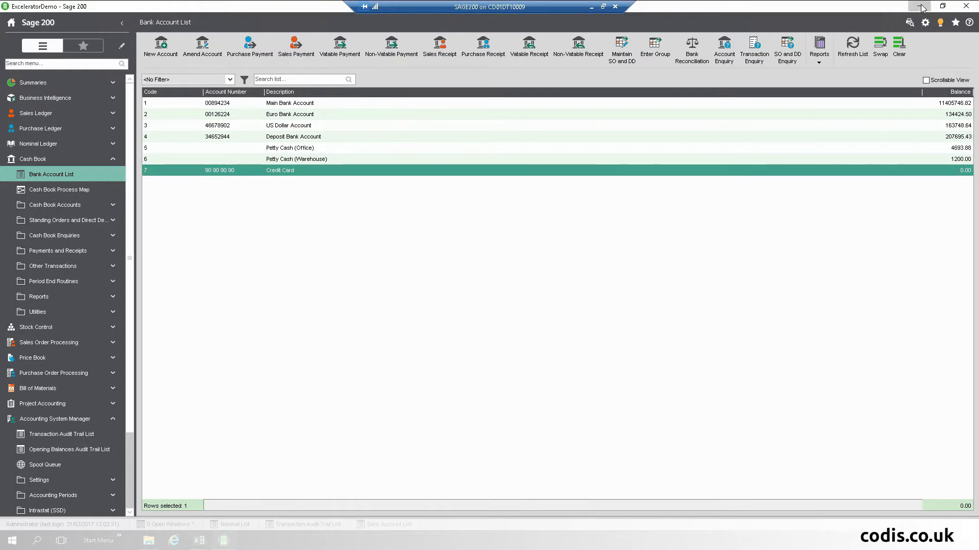
- Close the Credit Card Posting and bank transactions workbooks without saving or keeping clipboard data
{"action": "left_click", "coordinate": [966, 8]}
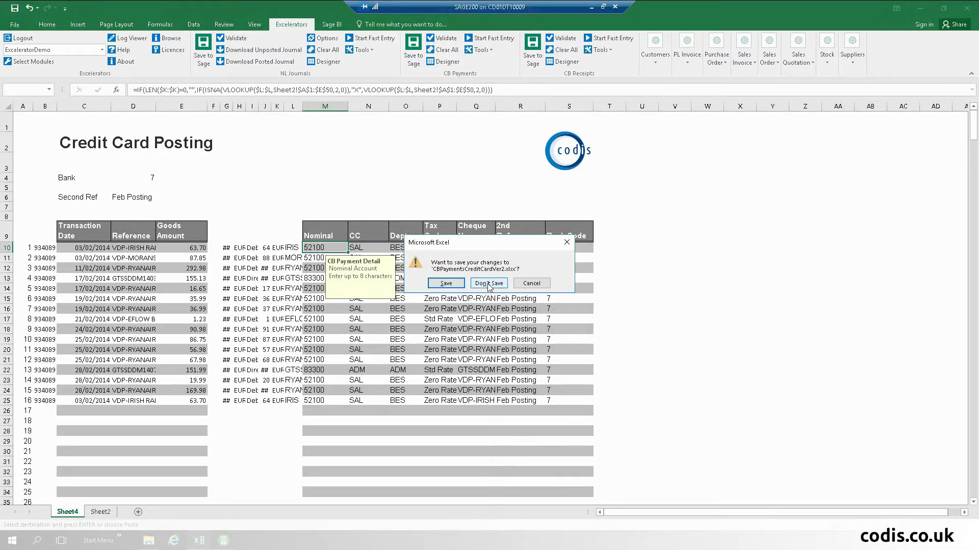
{"action": "left_click", "coordinate": [488, 284]}
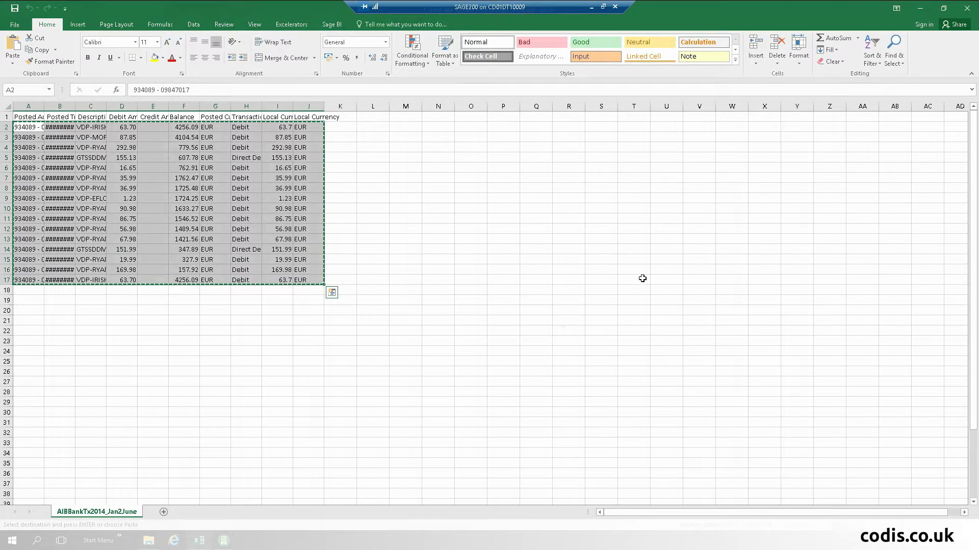
{"action": "left_click", "coordinate": [967, 7]}
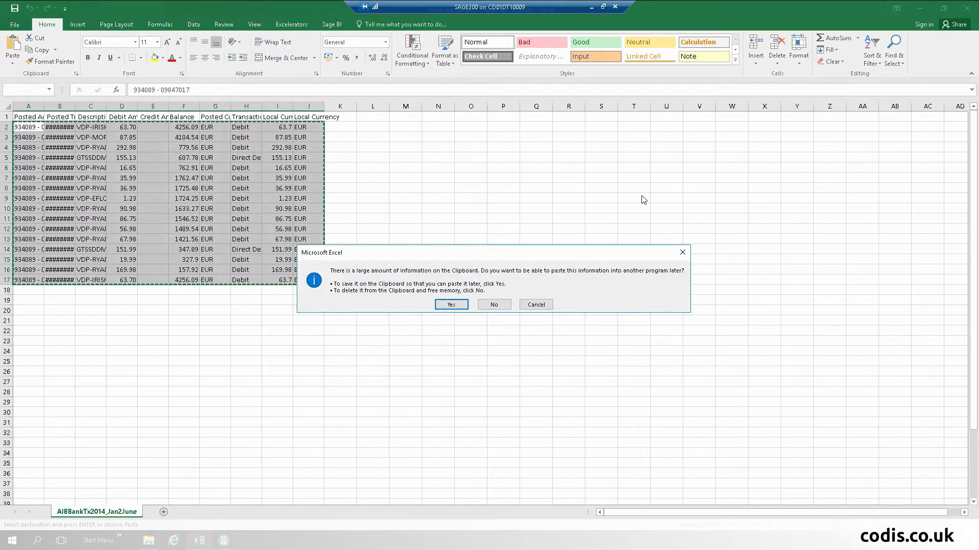
{"action": "left_click", "coordinate": [499, 306]}
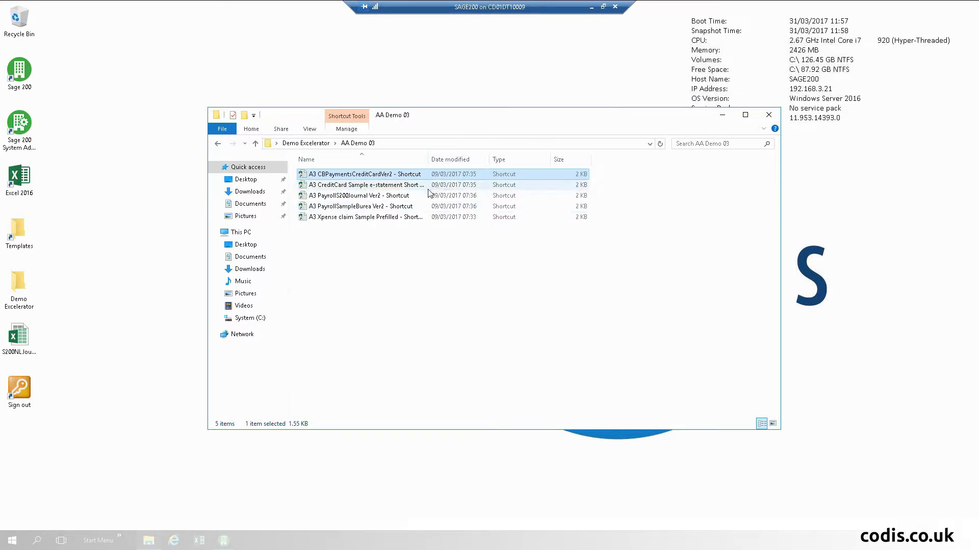
- Open the PayrollSampleBurea workbook and the PayrollS200Journal template from AA Demo 03
{"action": "double_click", "coordinate": [405, 208]}
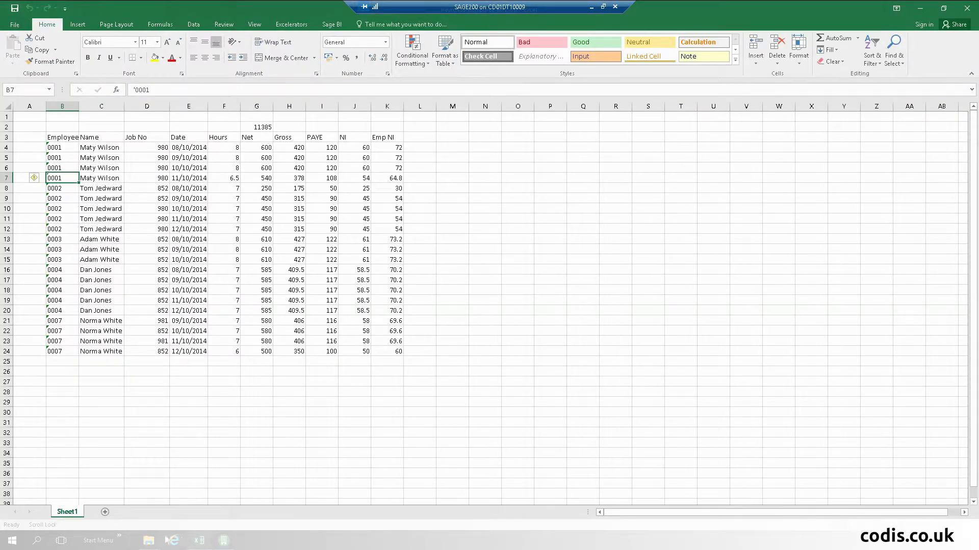
{"action": "left_click", "coordinate": [149, 543]}
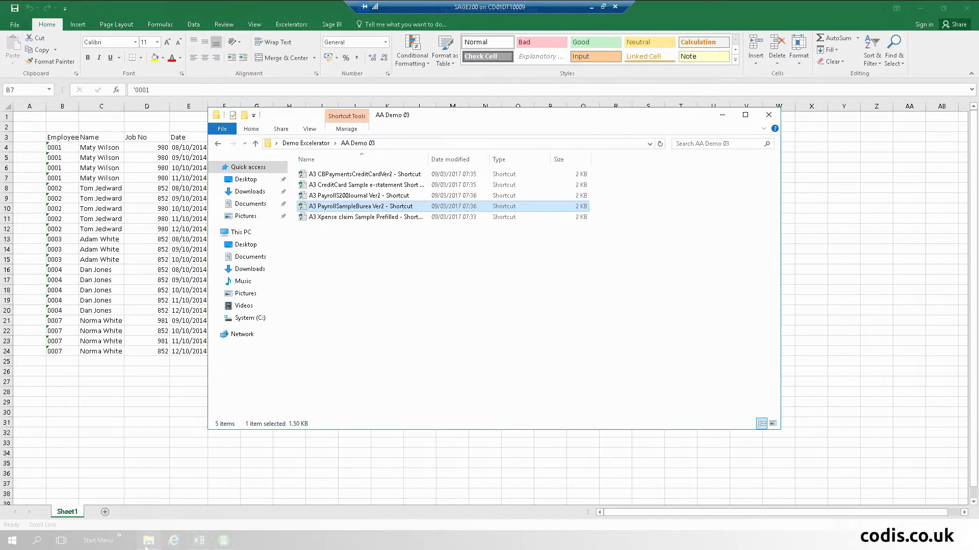
{"action": "double_click", "coordinate": [381, 196]}
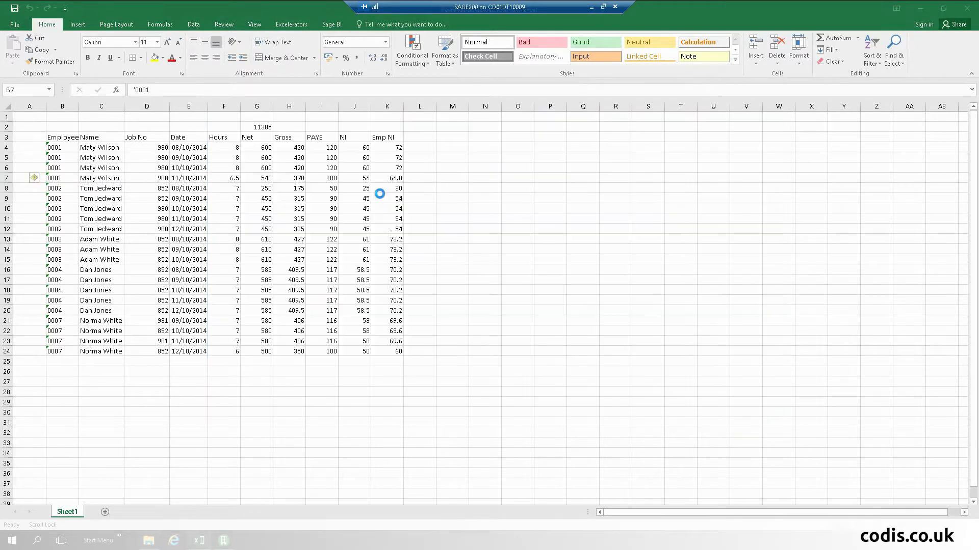
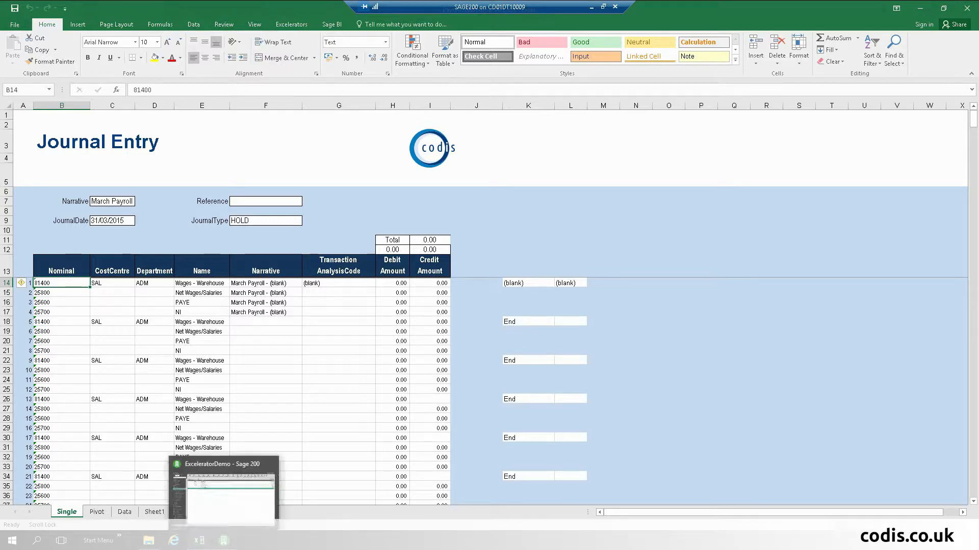
- Copy the payroll rows B4:K24 from the PayrollSampleBurea workbook
{"action": "left_click", "coordinate": [212, 539]}
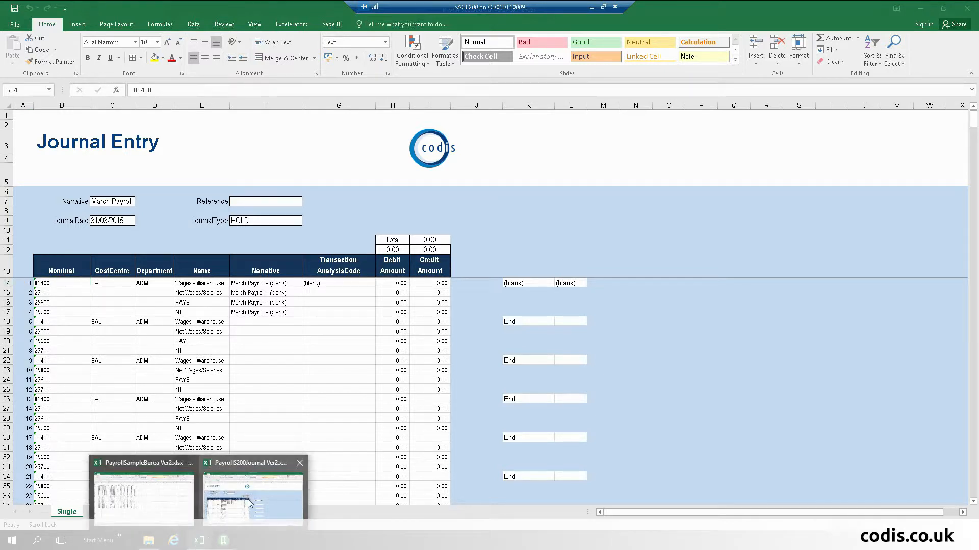
{"action": "left_click", "coordinate": [172, 502]}
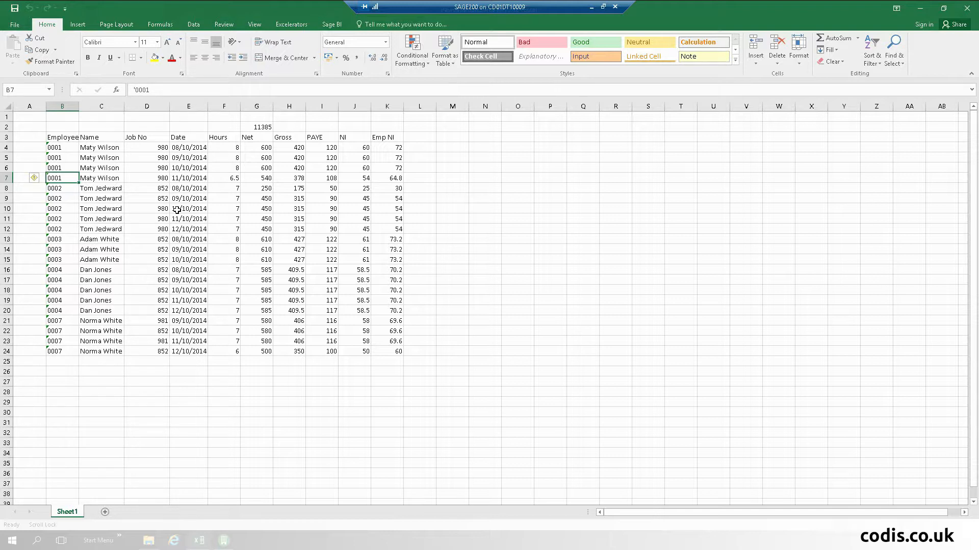
{"action": "left_click_drag", "start_coordinate": [62, 147], "coordinate": [400, 351]}
{"action": "right_click", "coordinate": [270, 266]}
{"action": "left_click", "coordinate": [306, 220]}
- Paste the payroll rows at cell B3 of the journal workbook's Data sheet
{"action": "mouse_move", "coordinate": [199, 540]}
{"action": "left_click", "coordinate": [242, 507]}
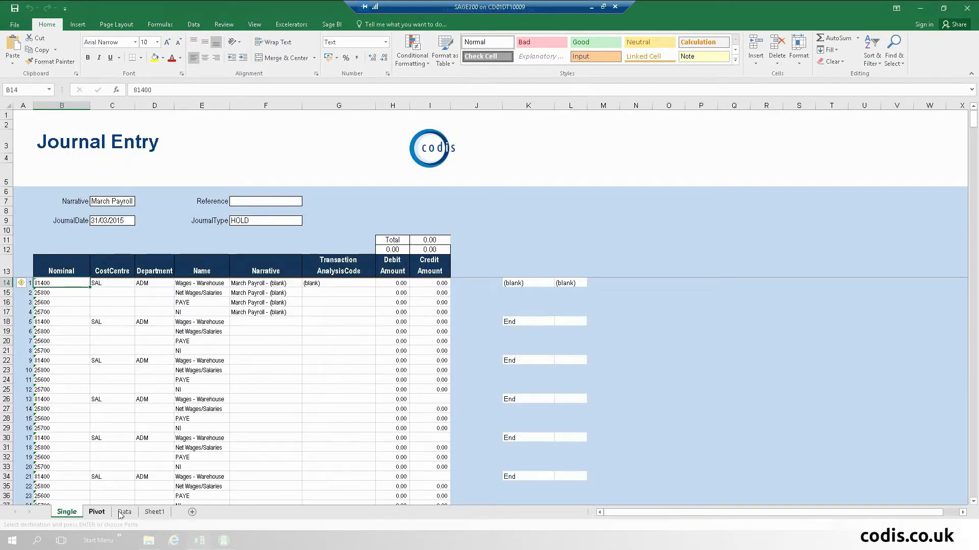
{"action": "left_click", "coordinate": [122, 512]}
{"action": "left_click", "coordinate": [61, 133]}
{"action": "right_click", "coordinate": [61, 134]}
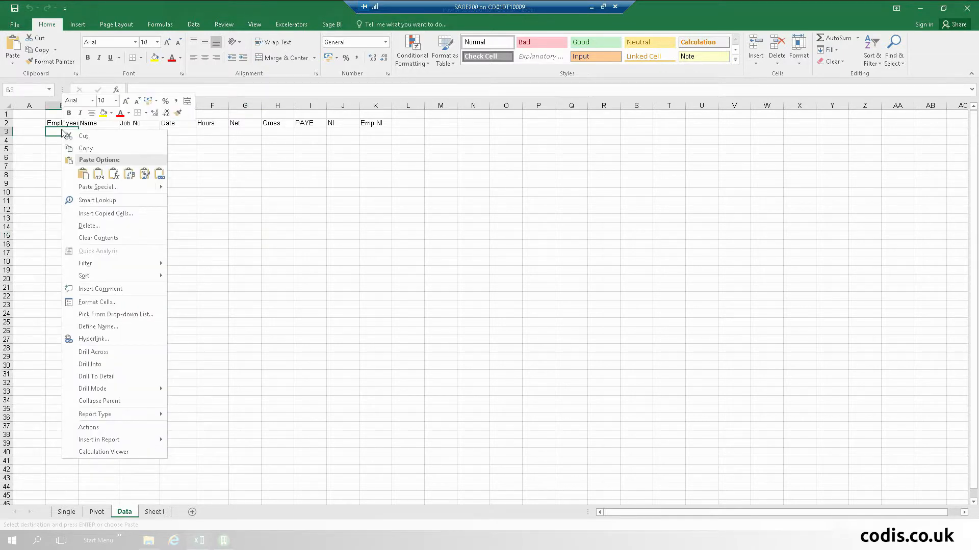
{"action": "left_click", "coordinate": [83, 173]}
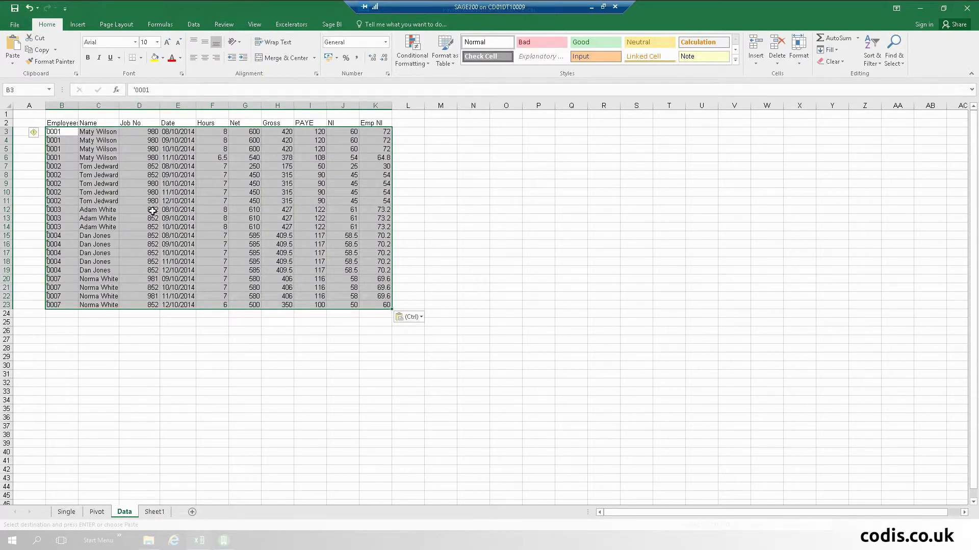
{"action": "left_click", "coordinate": [153, 226]}
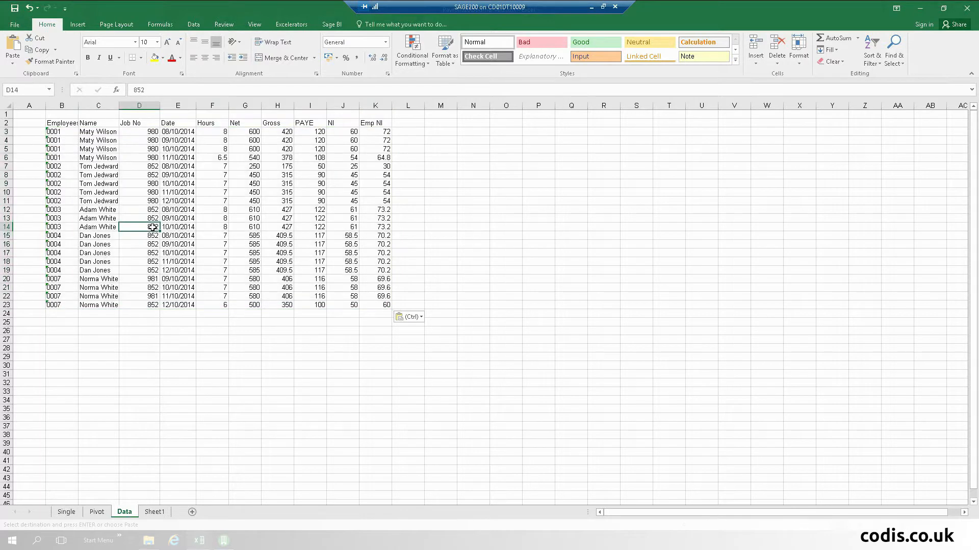
{"action": "left_click", "coordinate": [99, 513]}
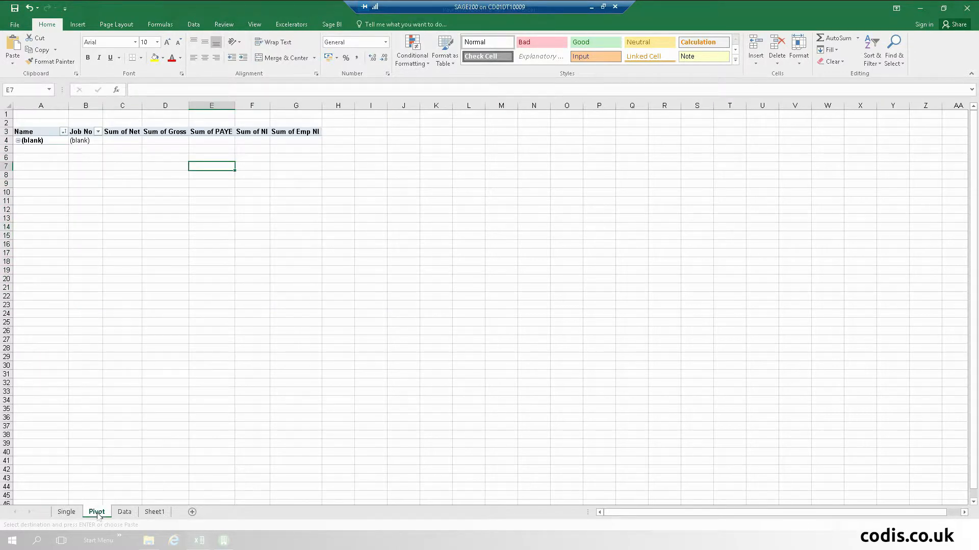
- Refresh the pivot table with the pasted payroll data and view the Single journal sheet
{"action": "left_click", "coordinate": [50, 141]}
{"action": "right_click", "coordinate": [51, 142]}
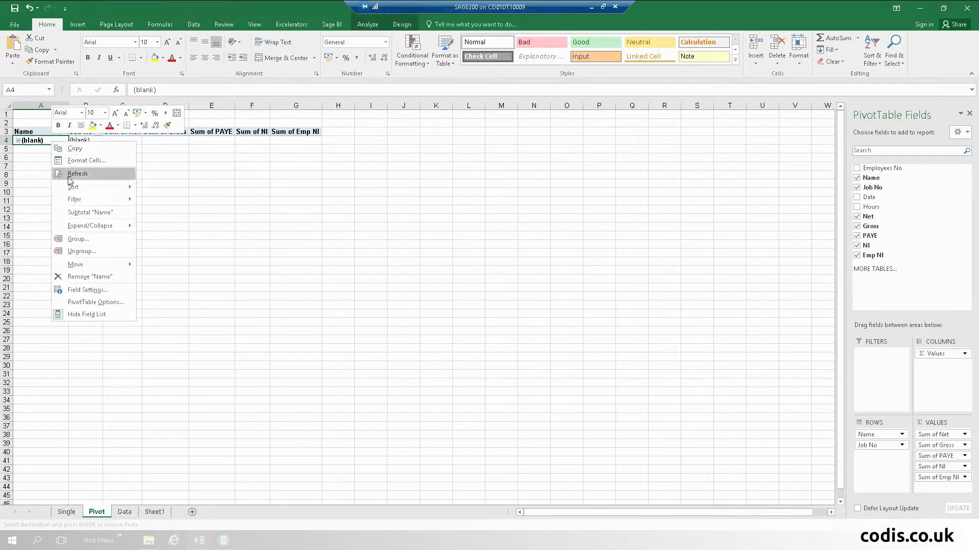
{"action": "left_click", "coordinate": [85, 174]}
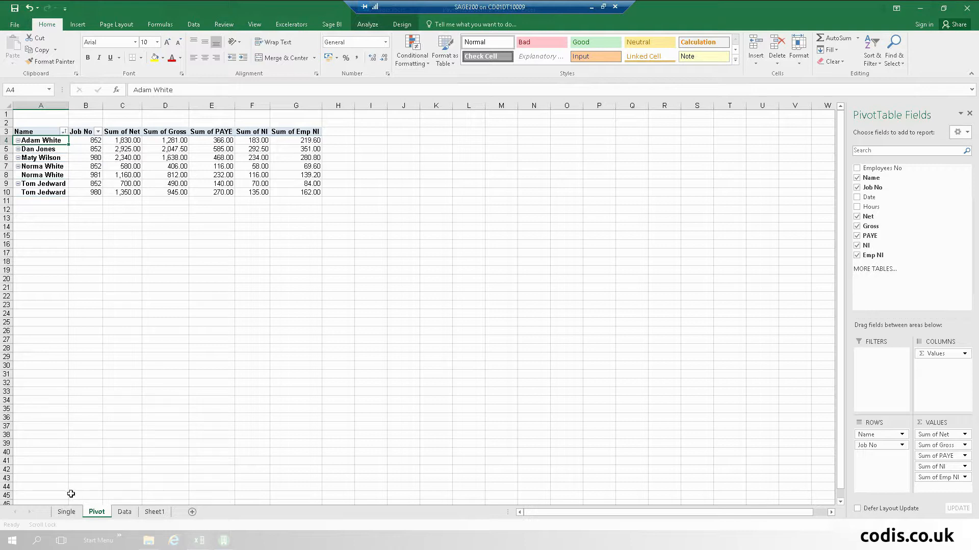
{"action": "left_click", "coordinate": [71, 512]}
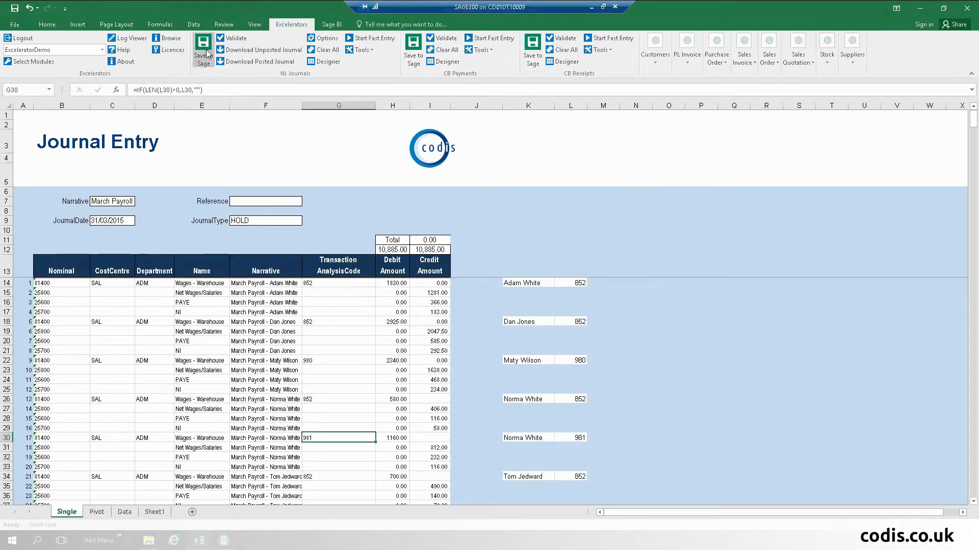
- Save the March Payroll journal to Sage 200 as a held journal
{"action": "left_click", "coordinate": [203, 51]}
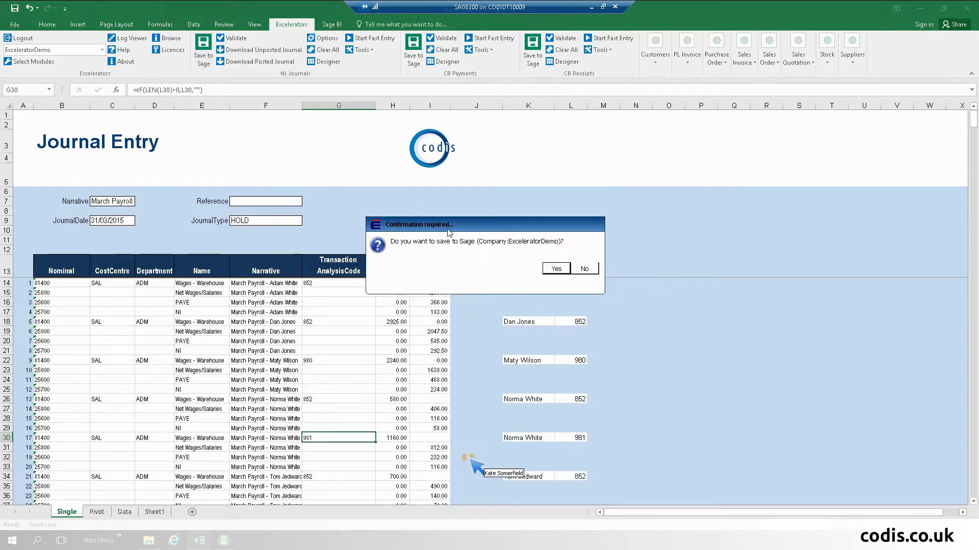
{"action": "left_click", "coordinate": [554, 270]}
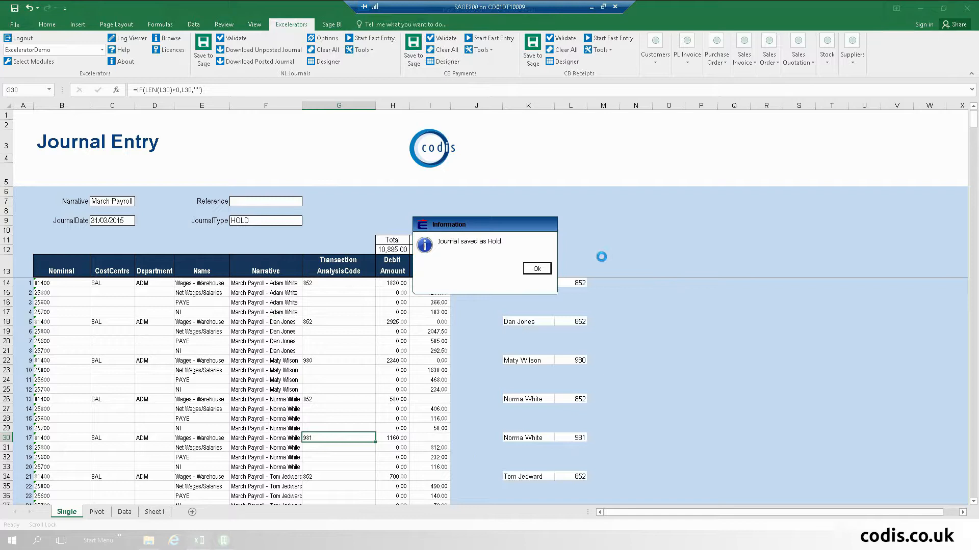
{"action": "left_click", "coordinate": [537, 269]}
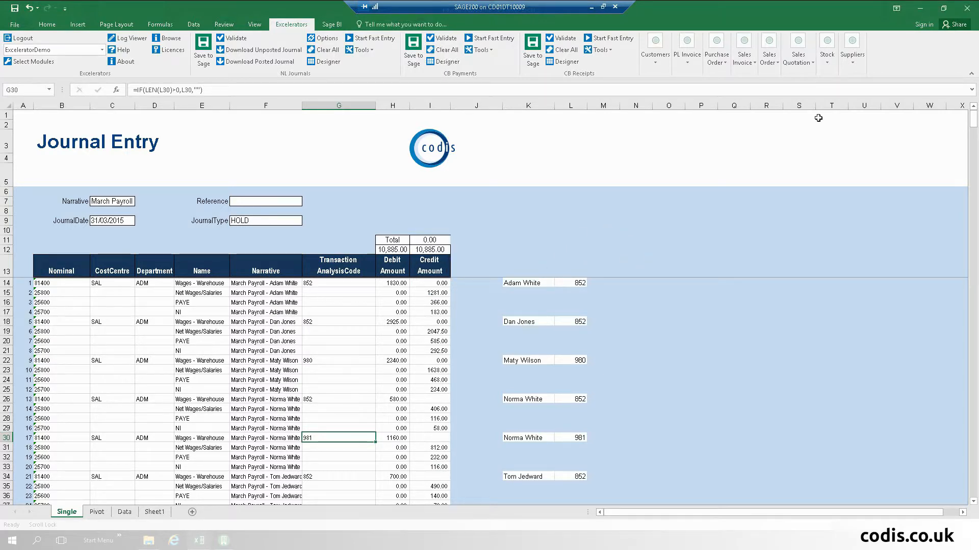
- Close the journal and payroll sample workbooks without saving changes
{"action": "left_click", "coordinate": [967, 8]}
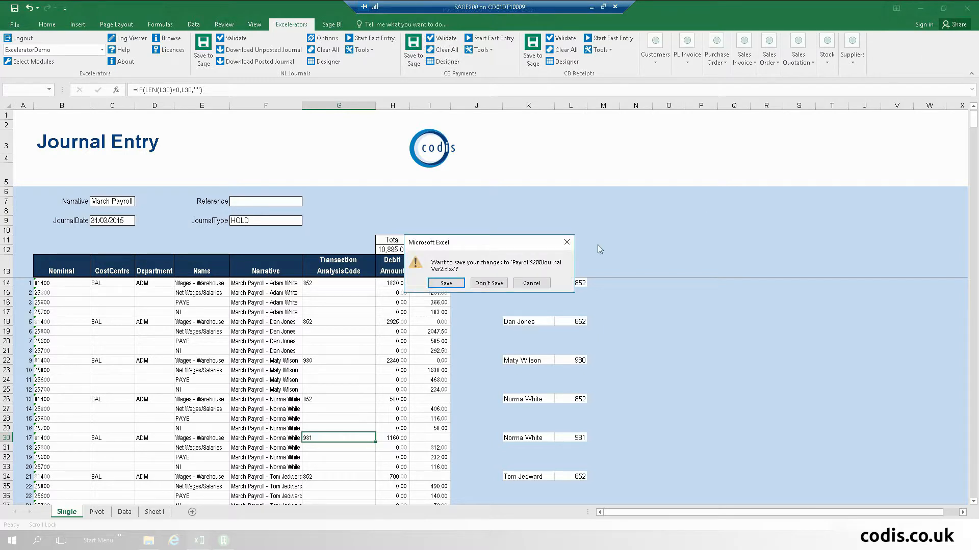
{"action": "left_click", "coordinate": [488, 284]}
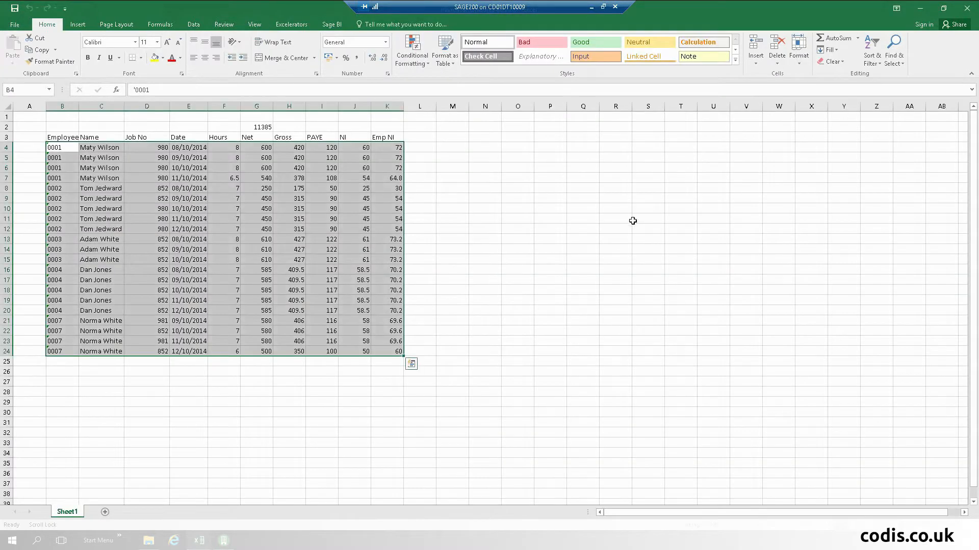
{"action": "left_click", "coordinate": [967, 8]}
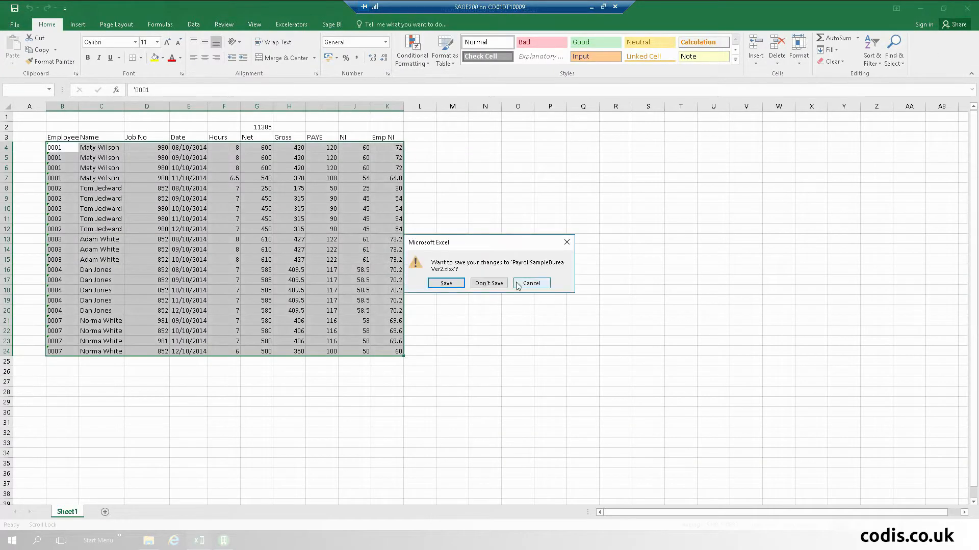
{"action": "left_click", "coordinate": [488, 284]}
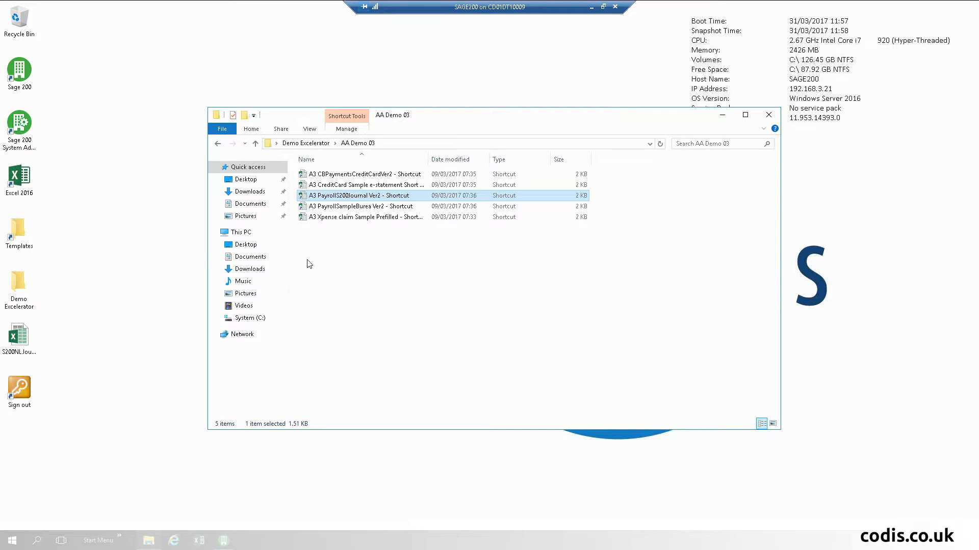
- Open the A3 Xpense claim Sample Prefilled workbook from the AA Demo 03 folder
{"action": "left_click", "coordinate": [349, 218]}
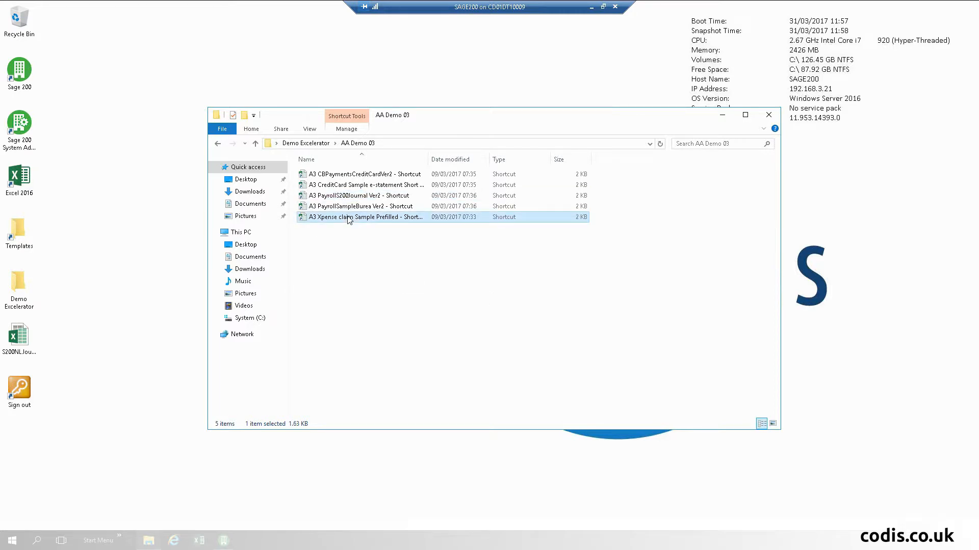
{"action": "double_click", "coordinate": [349, 218]}
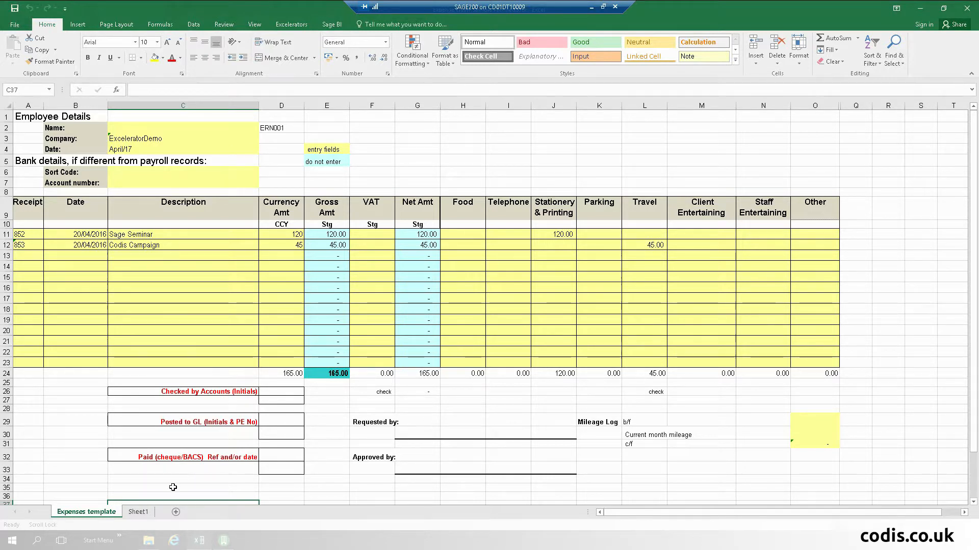
{"action": "left_click", "coordinate": [133, 512]}
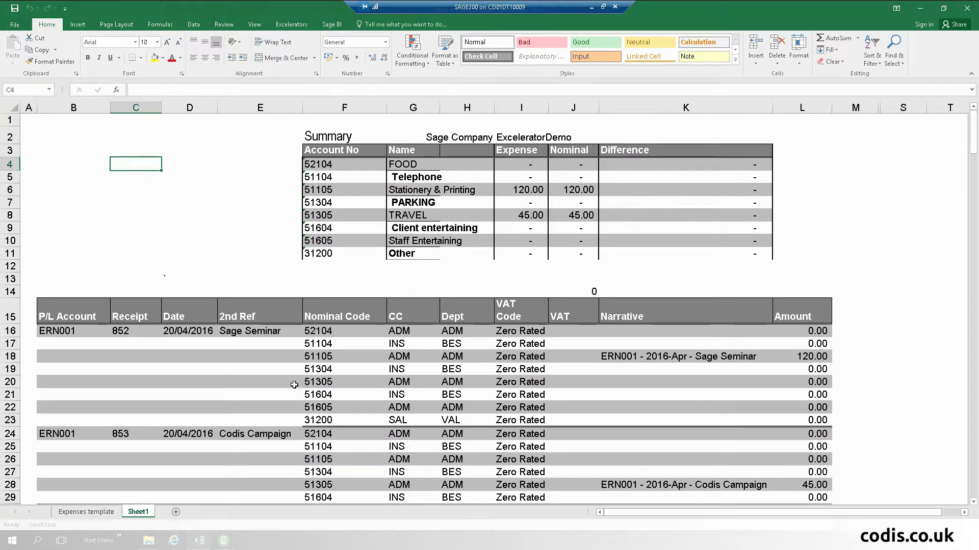
{"action": "scroll", "coordinate": [294, 385], "scroll_direction": "down", "scroll_amount": 2}
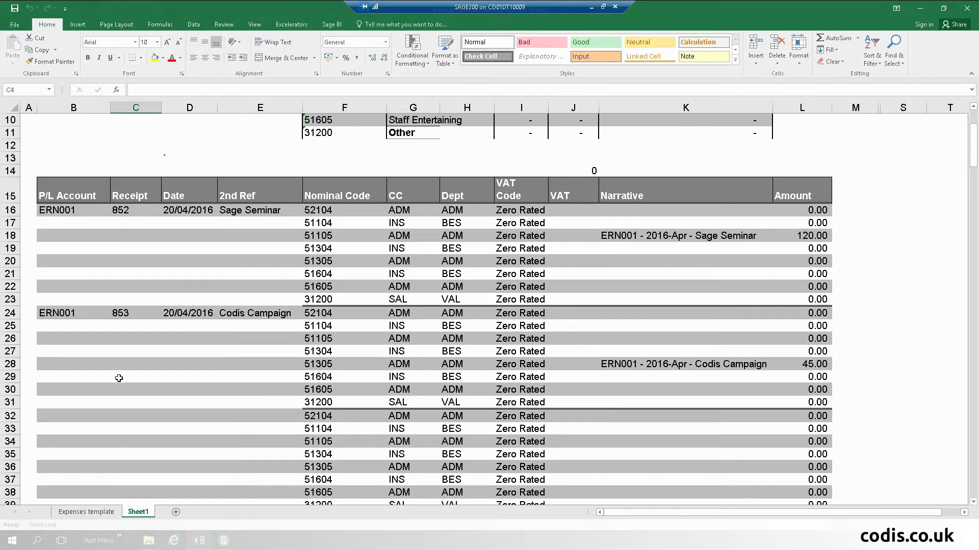
{"action": "left_click", "coordinate": [86, 511]}
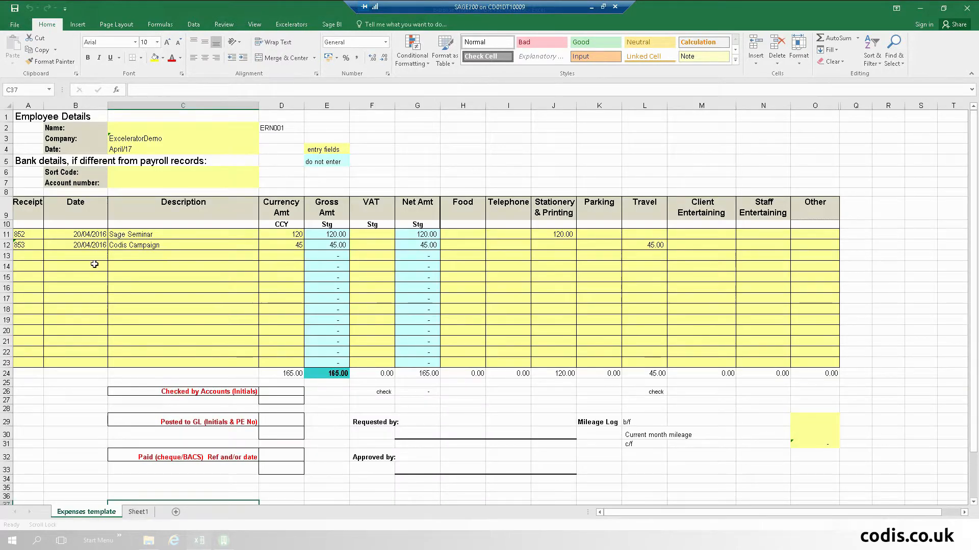
- Enter receipt 854, dated 20/04/2016, described as Other Business, in row 13
{"action": "left_click", "coordinate": [36, 257]}
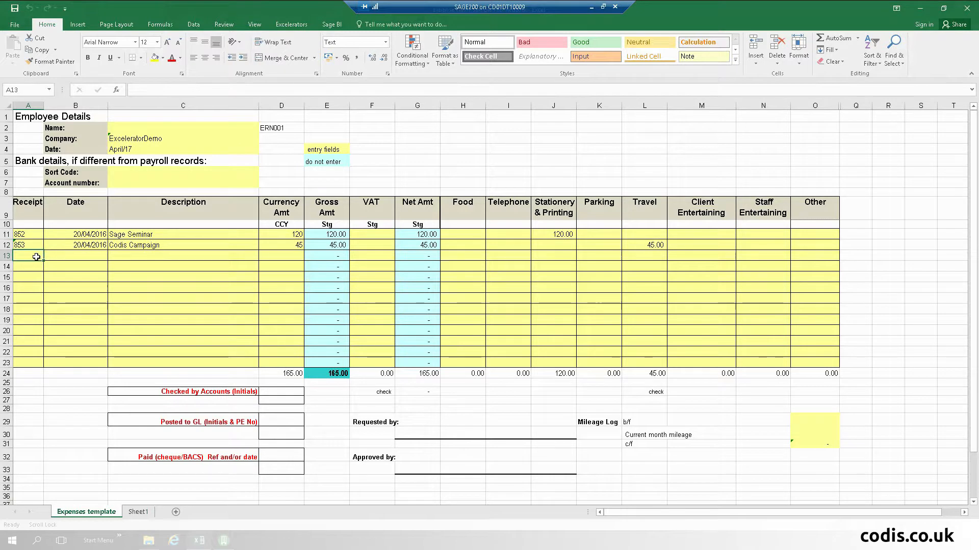
{"action": "type", "text": "854"}
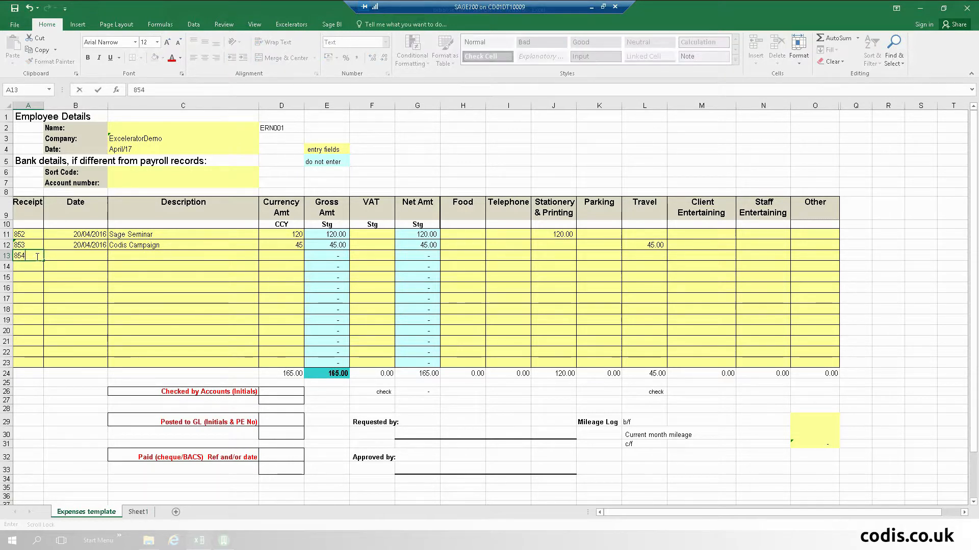
{"action": "key", "text": "Tab"}
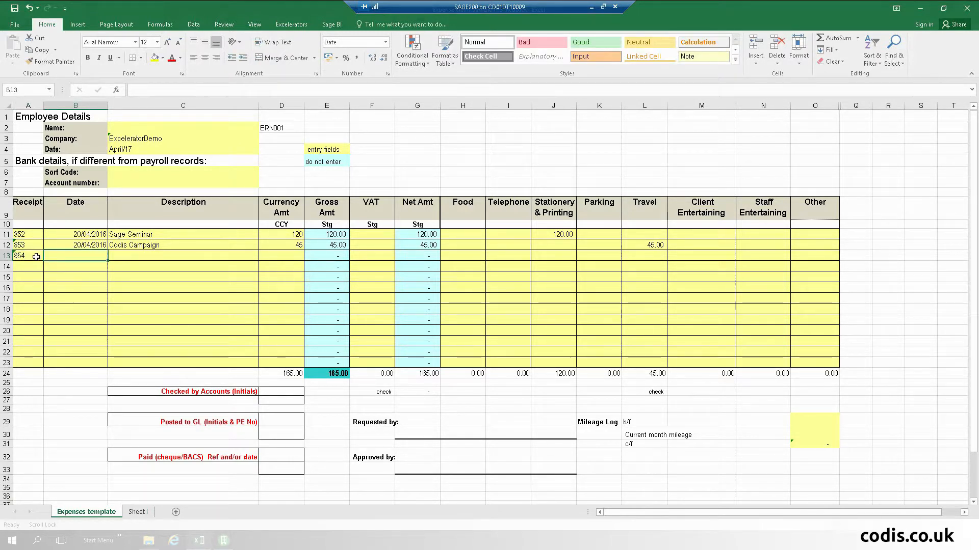
{"action": "type", "text": "20/04/2016"}
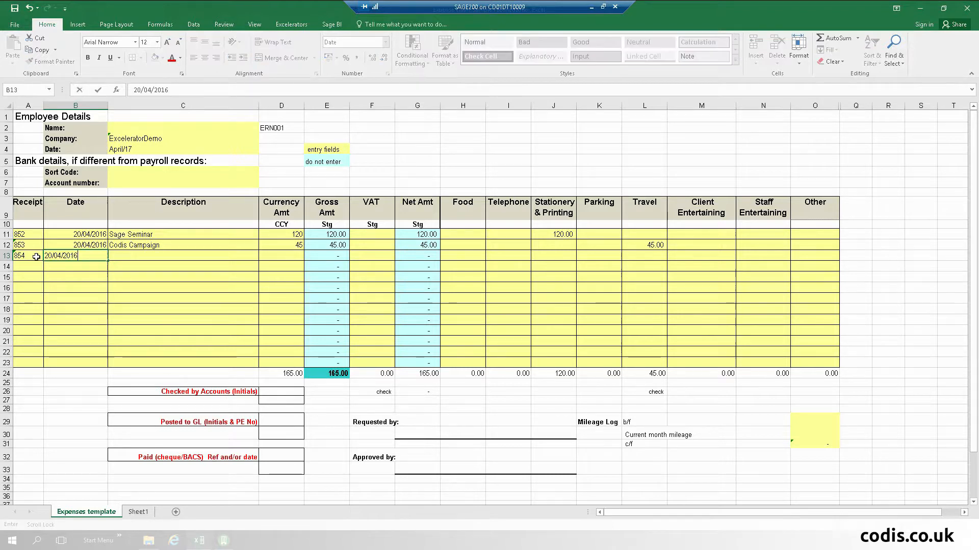
{"action": "key", "text": "Tab"}
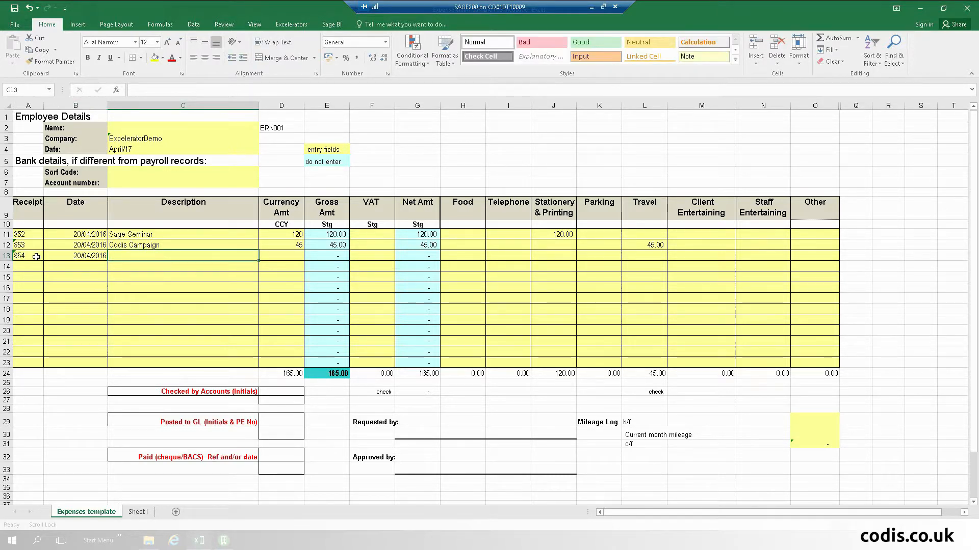
{"action": "type", "text": "Other"}
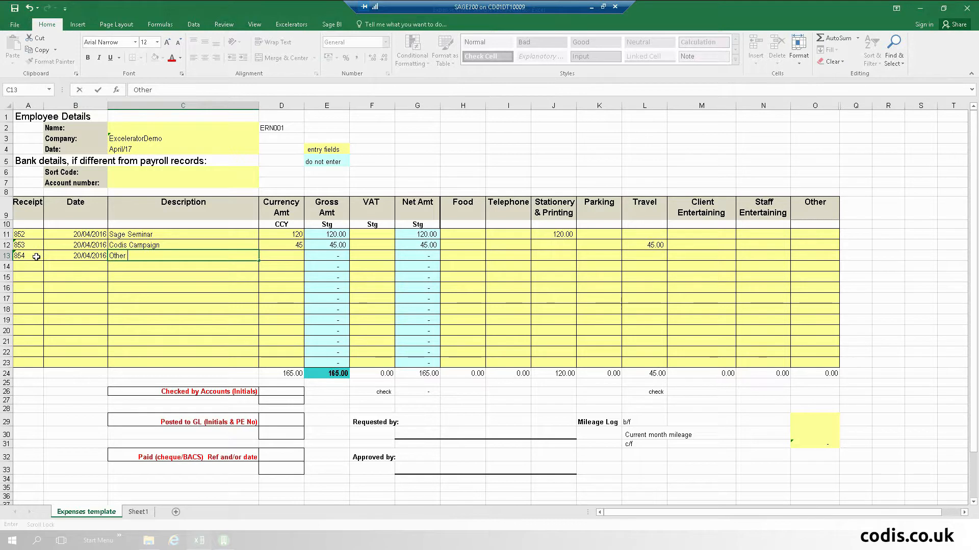
{"action": "type", "text": " Business"}
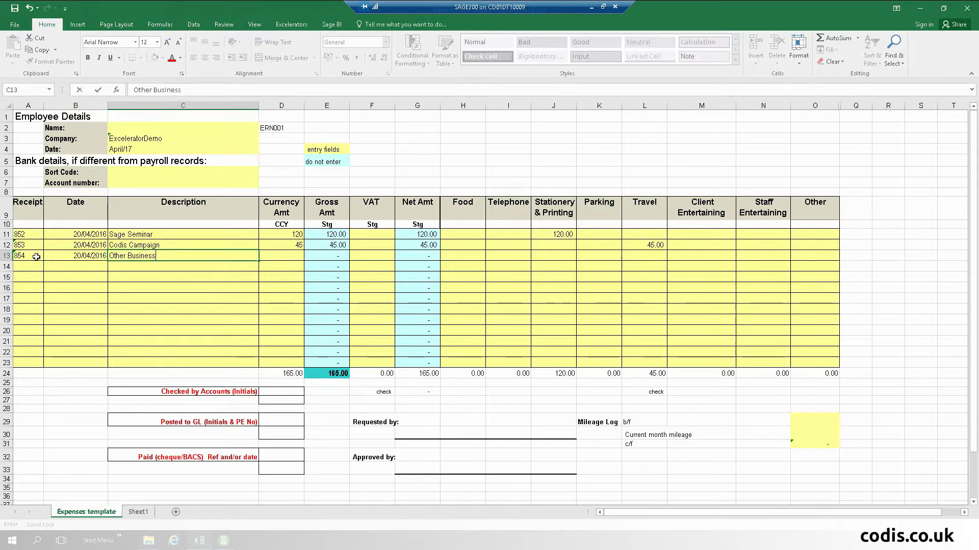
{"action": "key", "text": "Tab"}
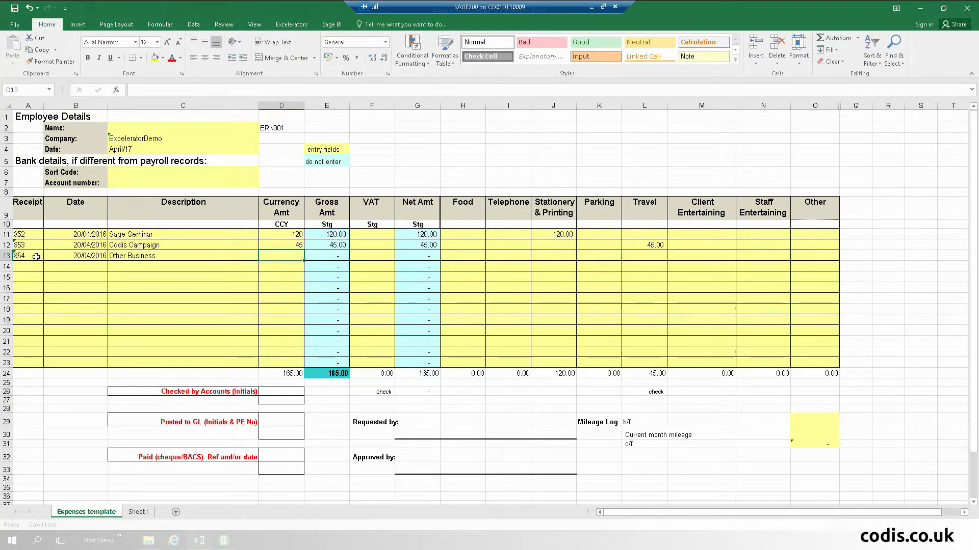
- Record 88 as the currency amount and 88.00 under Telephone for receipt 854
{"action": "type", "text": "88"}
{"action": "key", "text": "Tab"}
{"action": "key", "text": "Tab"}
{"action": "key", "text": "Tab"}
{"action": "key", "text": "Tab"}
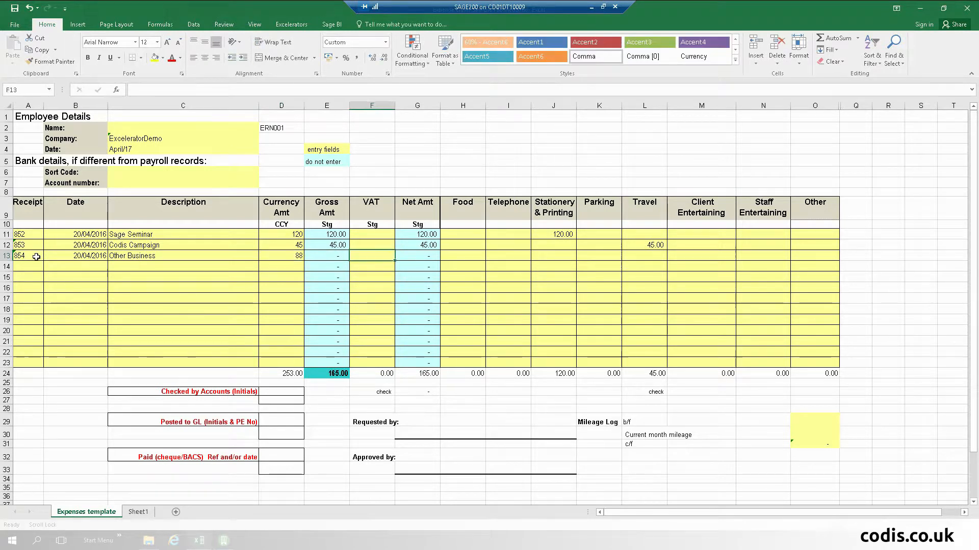
{"action": "key", "text": "Tab"}
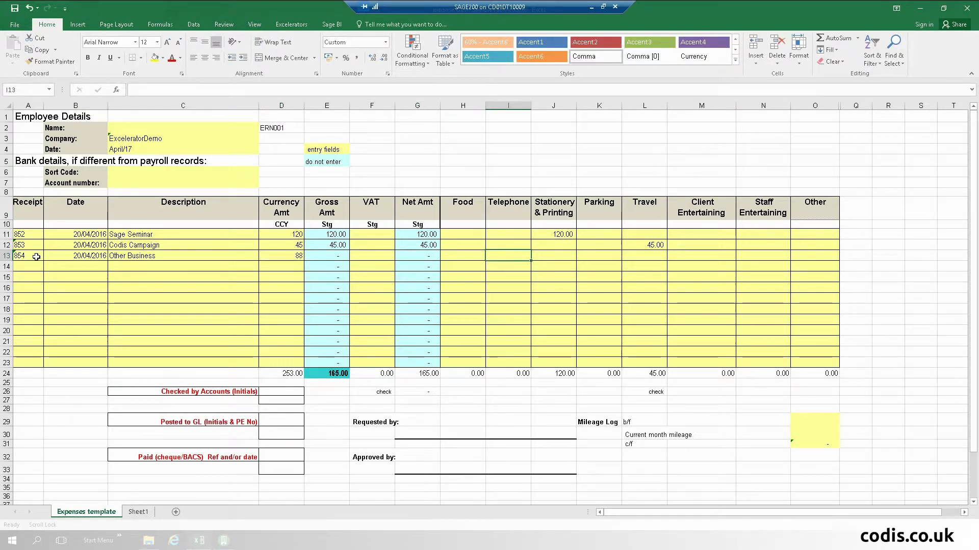
{"action": "type", "text": "88"}
{"action": "key", "text": "Tab"}
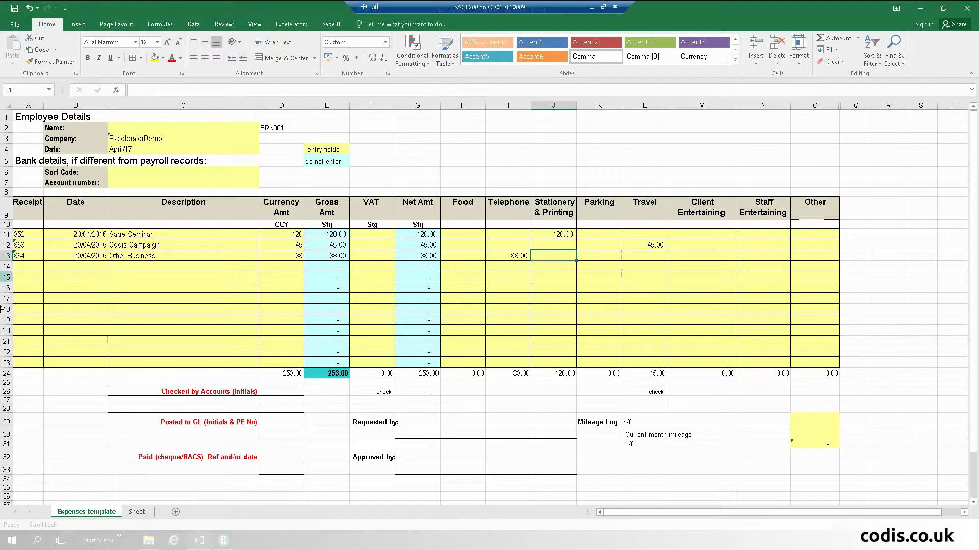
{"action": "left_click", "coordinate": [138, 512]}
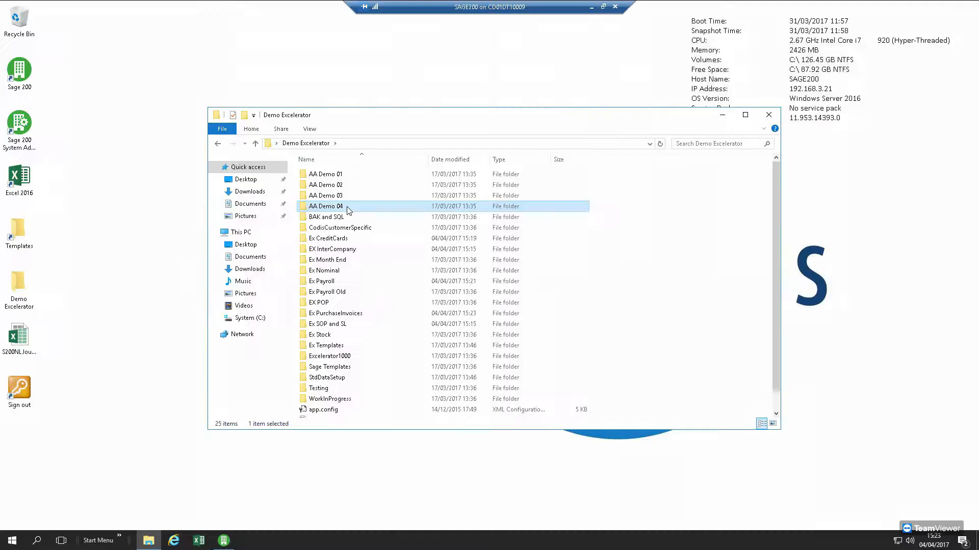
- Open the AA Demo 04 folder holding the ReOrderTemplate shortcut
{"action": "double_click", "coordinate": [348, 207]}
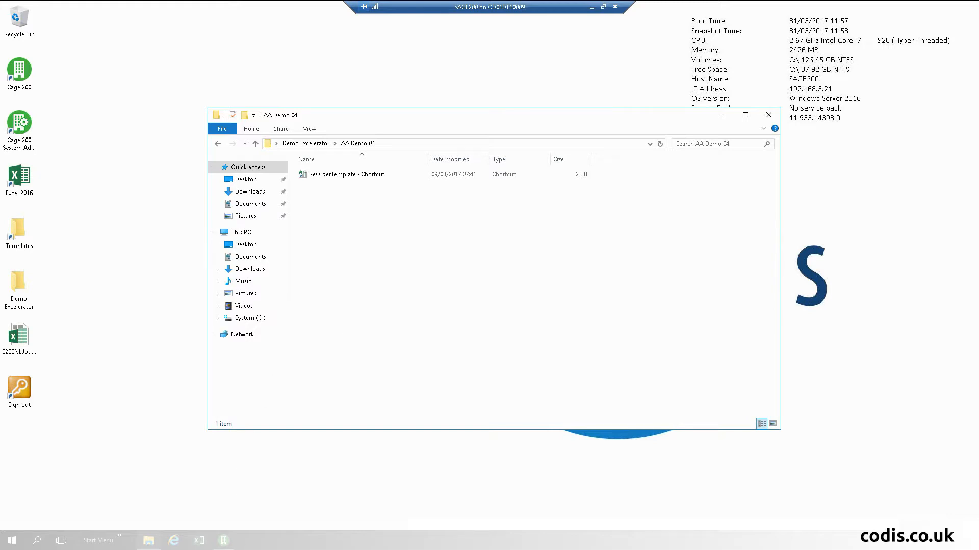
- In Sage 200, launch Purchase Order Processing > Reports > Status > Stock ReOrder Report
{"action": "left_click", "coordinate": [223, 541]}
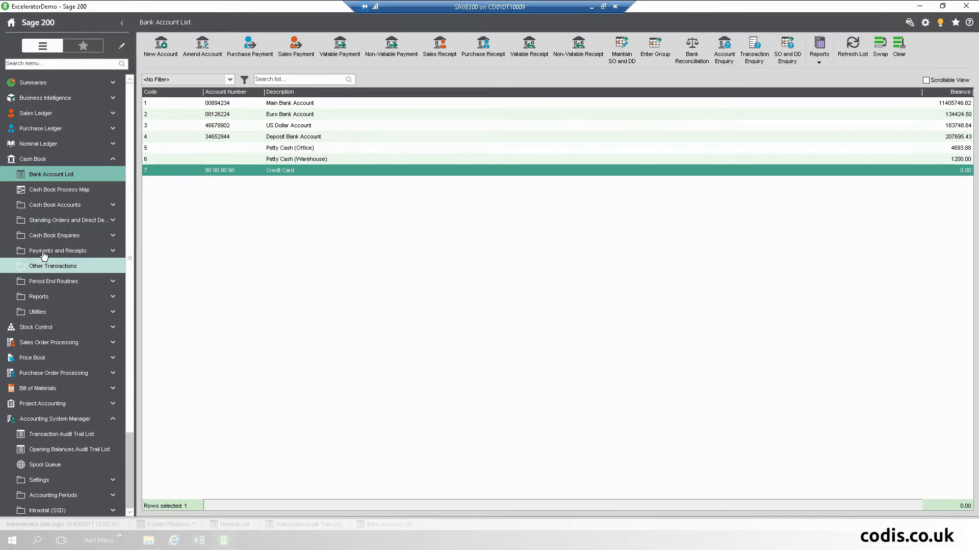
{"action": "left_click", "coordinate": [42, 160]}
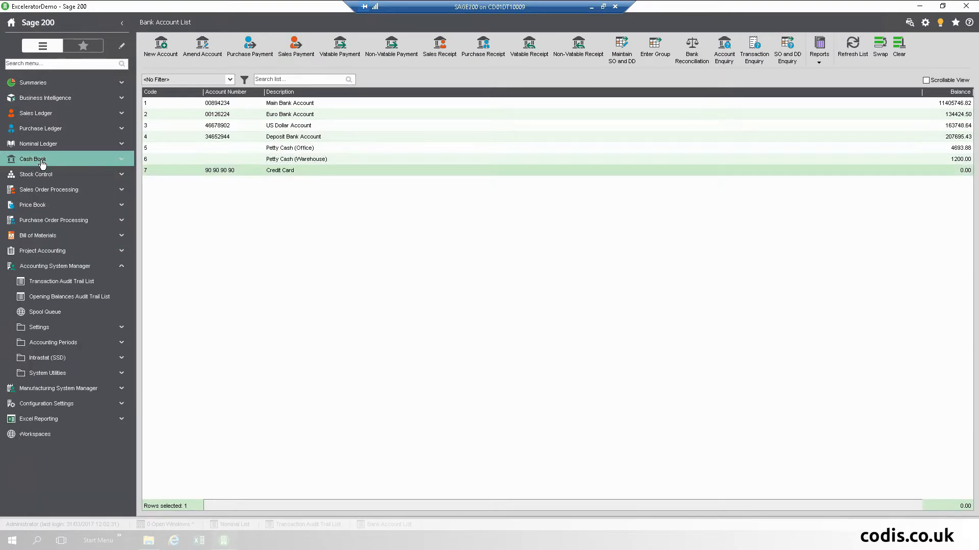
{"action": "left_click", "coordinate": [70, 268]}
{"action": "left_click", "coordinate": [56, 220]}
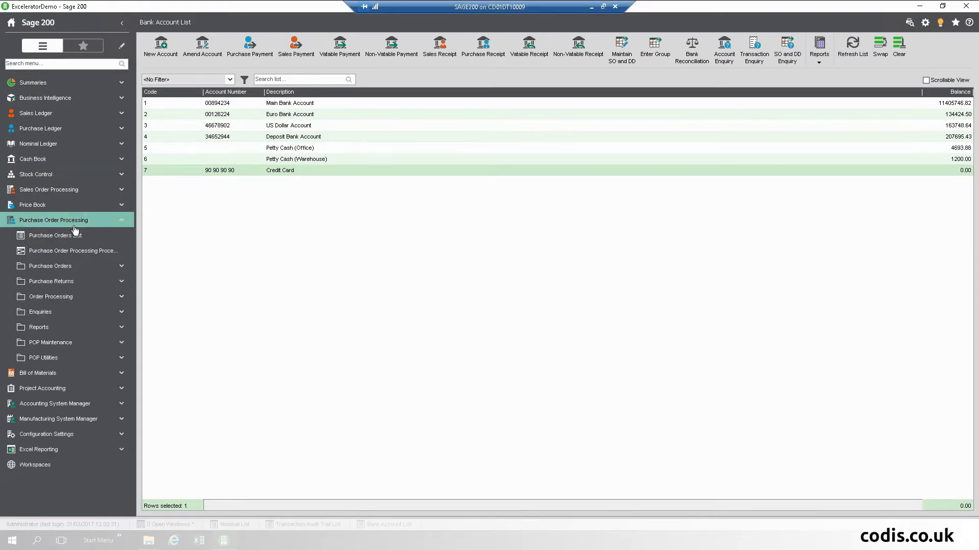
{"action": "left_click", "coordinate": [51, 327]}
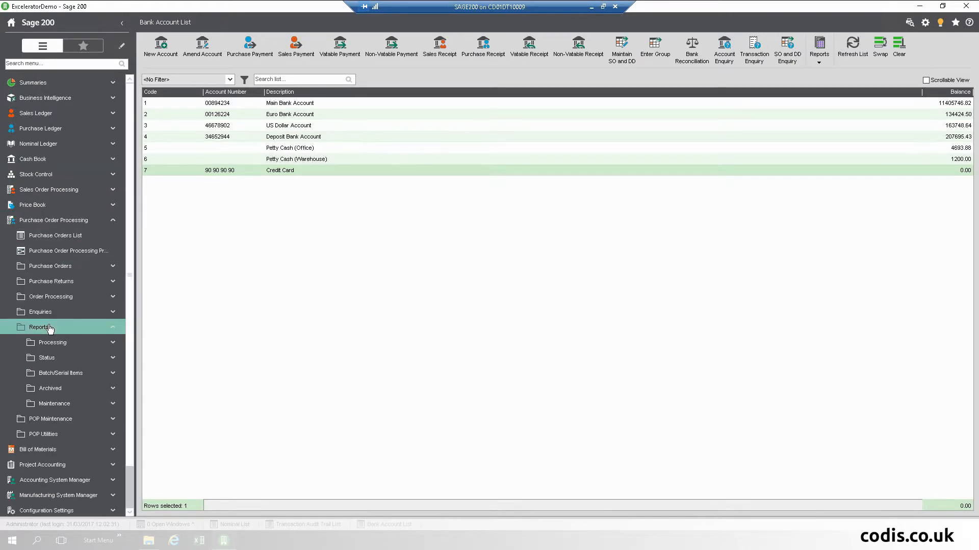
{"action": "left_click", "coordinate": [46, 358]}
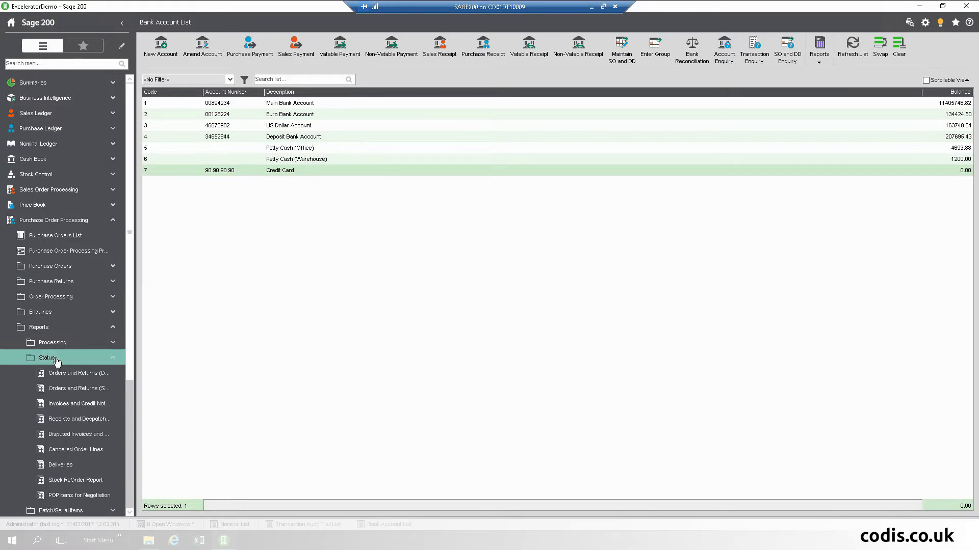
{"action": "left_click", "coordinate": [63, 481]}
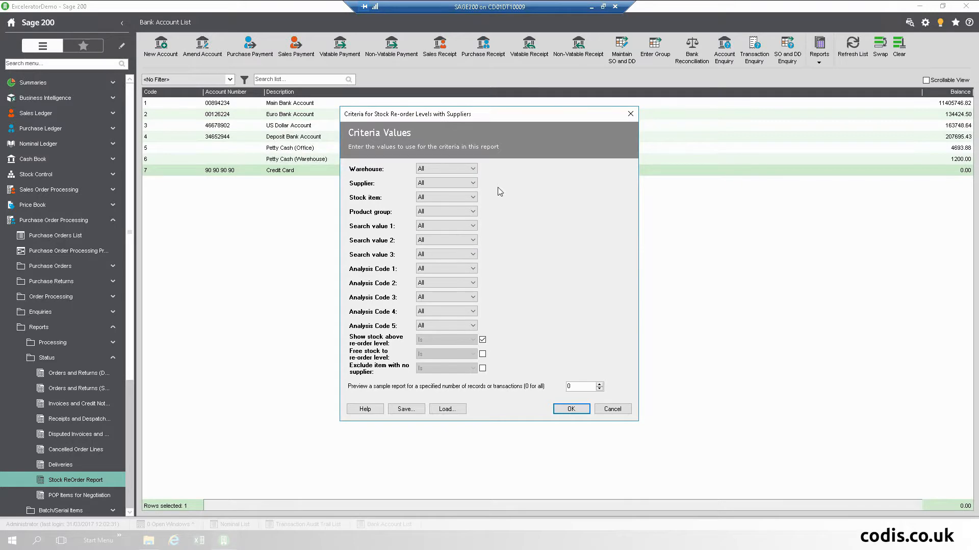
- Set the Warehouse criterion to Is WAREHOUSE and run the report
{"action": "left_click", "coordinate": [473, 170]}
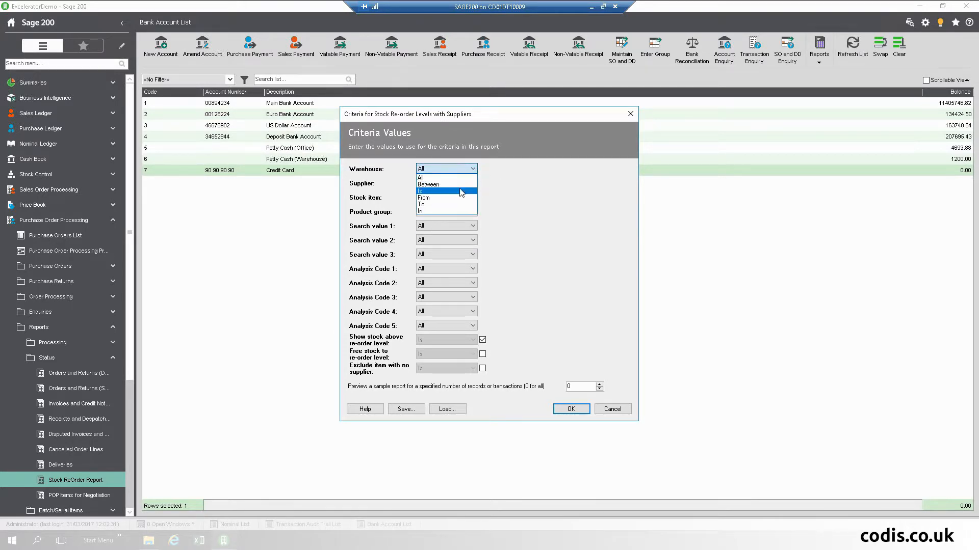
{"action": "left_click", "coordinate": [461, 191]}
{"action": "left_click", "coordinate": [539, 167]}
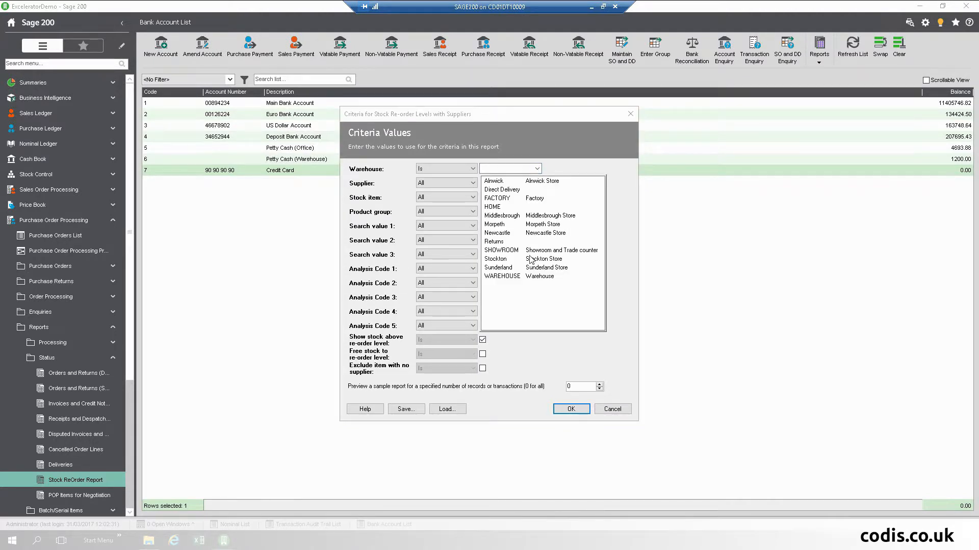
{"action": "left_click", "coordinate": [526, 276]}
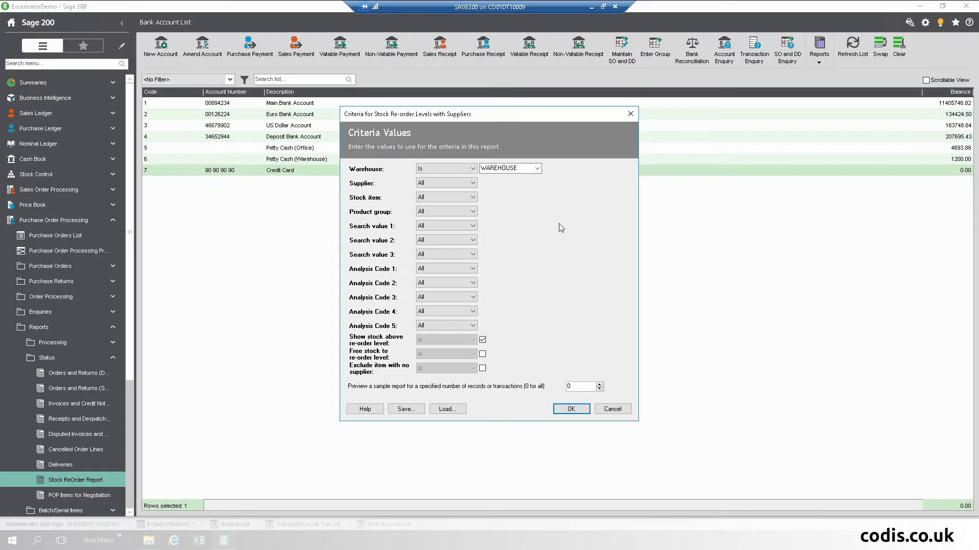
{"action": "left_click", "coordinate": [566, 408]}
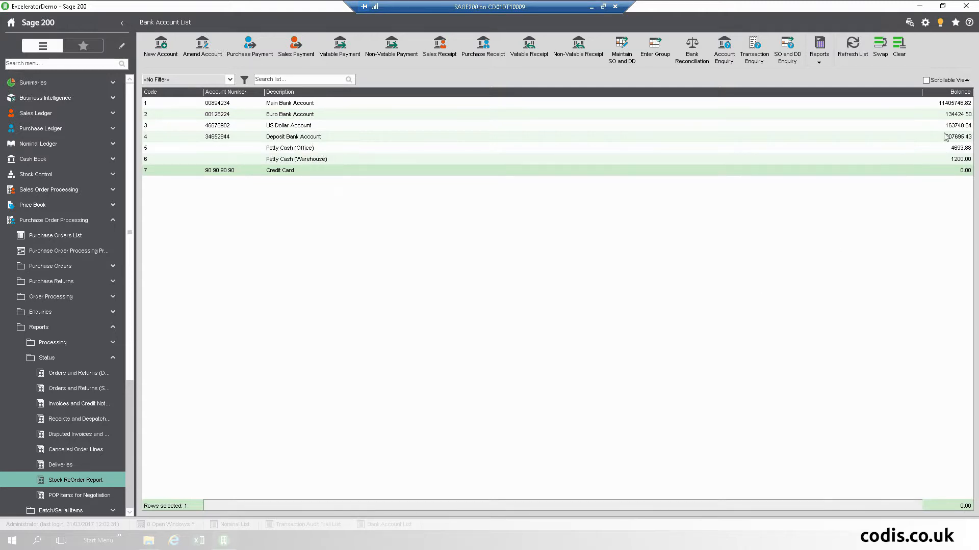
- Preview the latest Stock Re-order Levels report from the generated reports list
{"action": "left_click", "coordinate": [909, 22]}
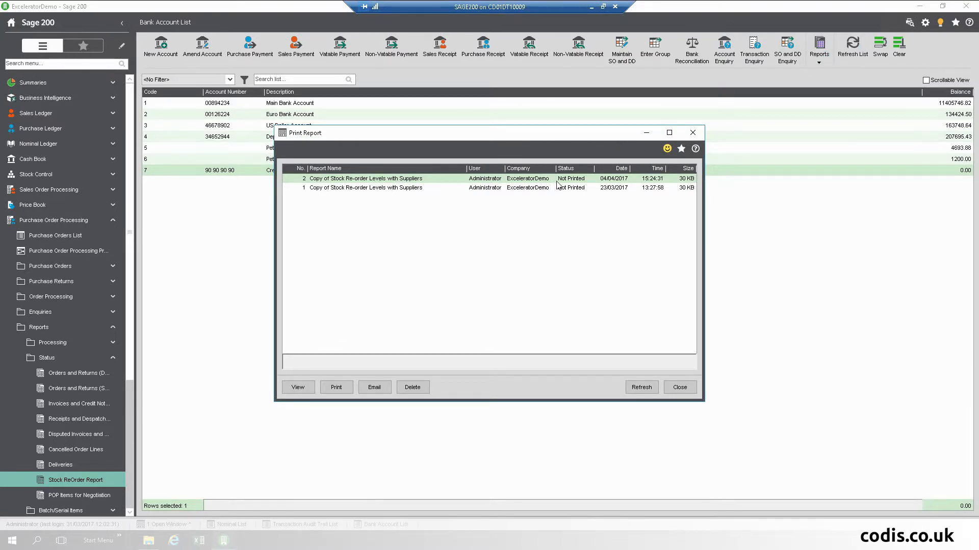
{"action": "left_click", "coordinate": [298, 388]}
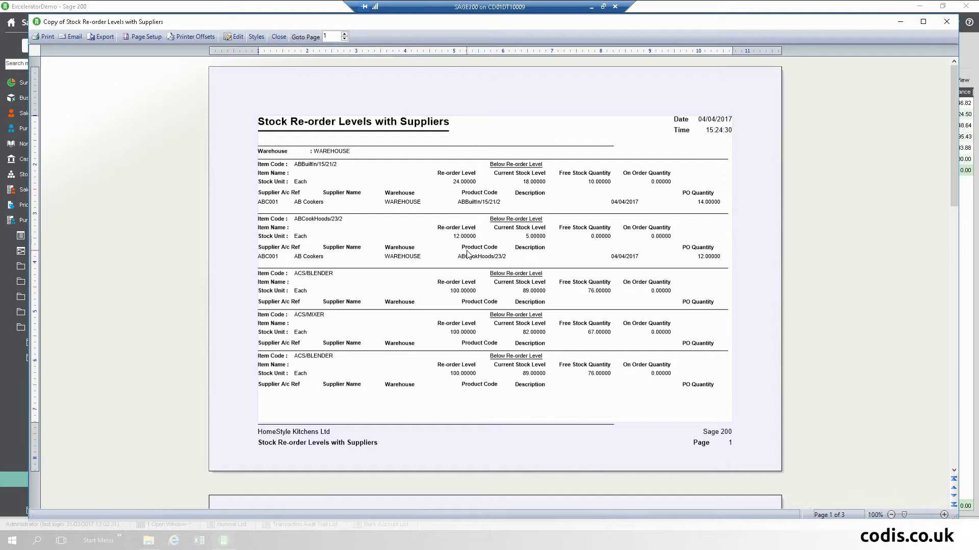
- Export the report to Documents as Excel 2007 file ReoRderReport2.xlsx
{"action": "left_click", "coordinate": [98, 37]}
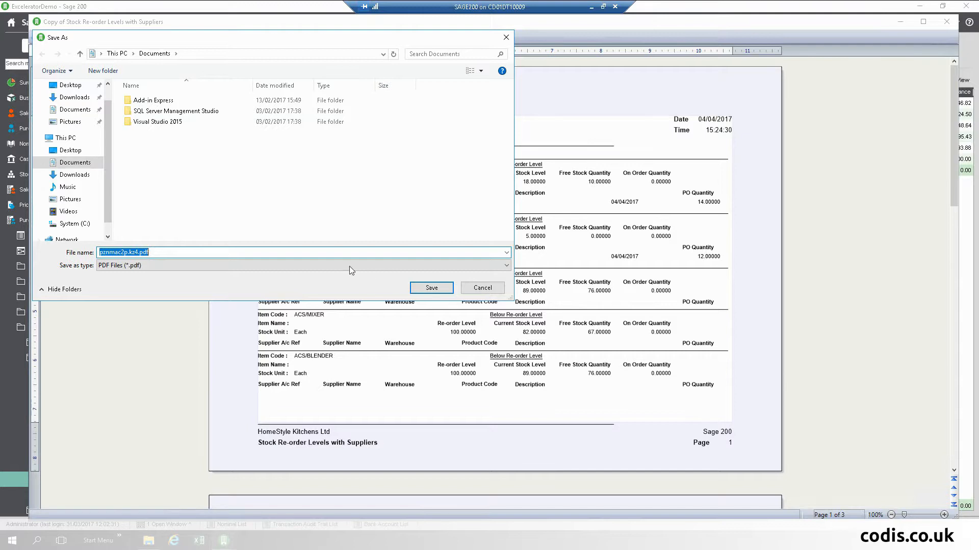
{"action": "left_click", "coordinate": [317, 267]}
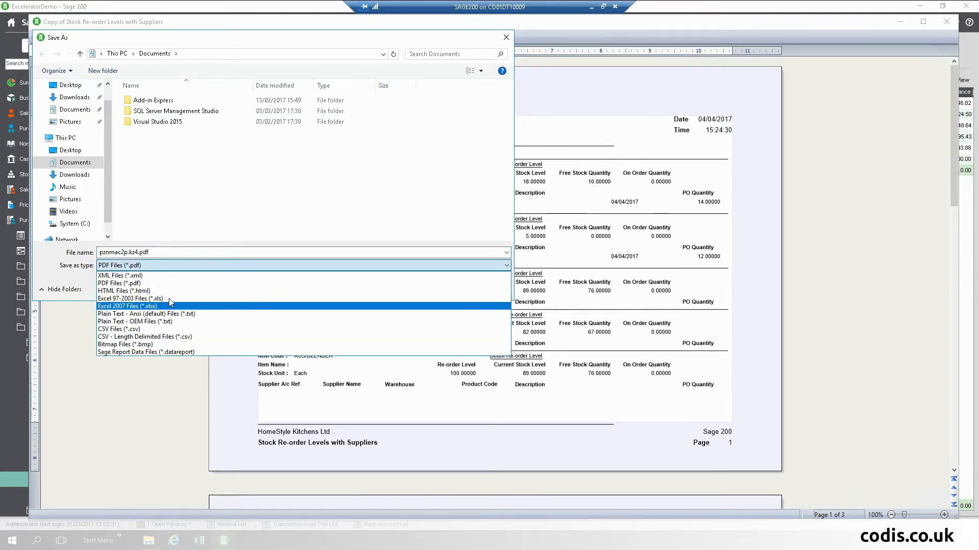
{"action": "key", "text": "Escape"}
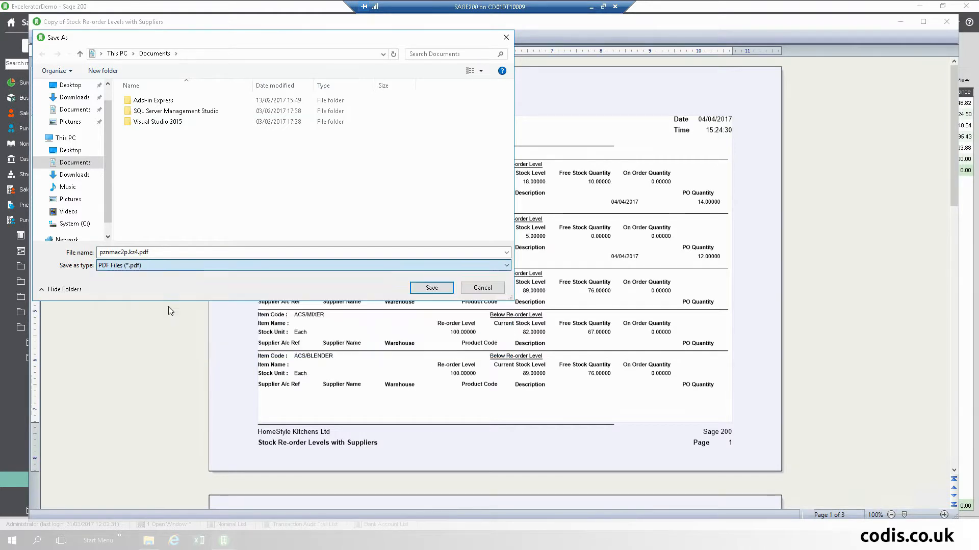
{"action": "left_click", "coordinate": [160, 254]}
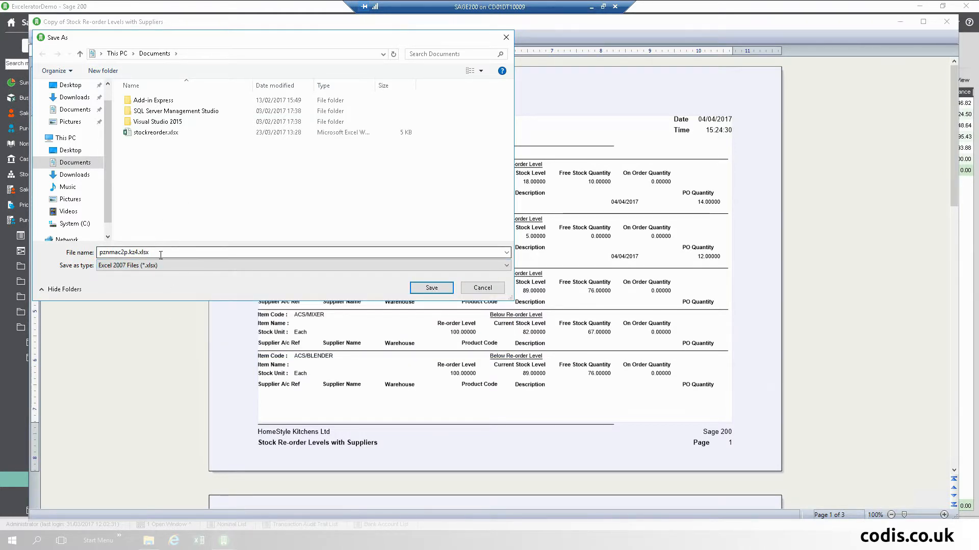
{"action": "double_click", "coordinate": [161, 254]}
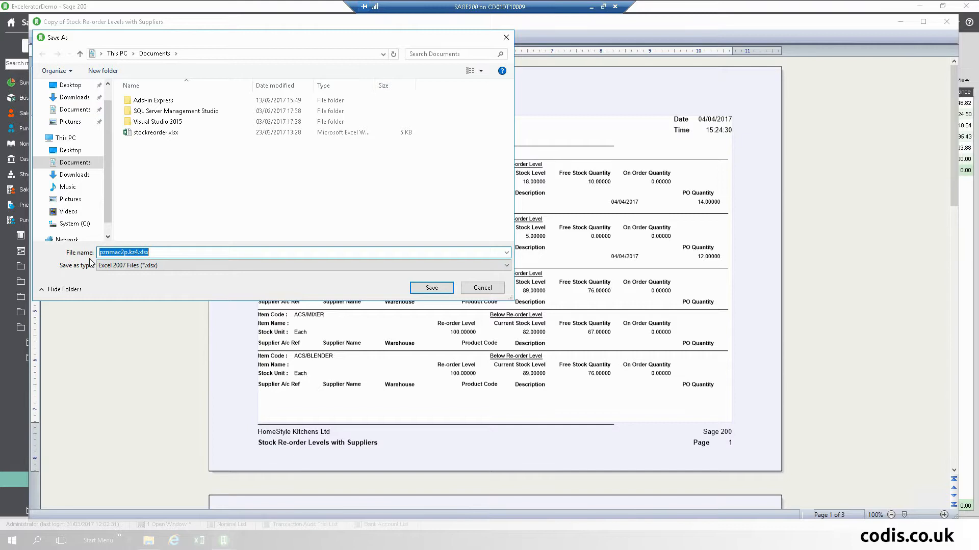
{"action": "type", "text": "ReoRderReport2"}
{"action": "left_click", "coordinate": [424, 289]}
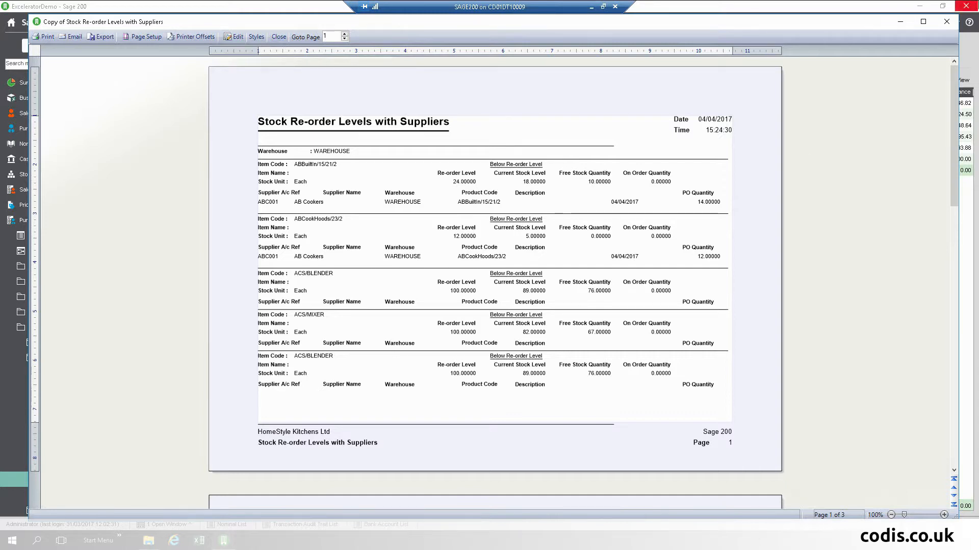
- Close the report preview and open ReoRderReport2.xlsx from the Documents folder
{"action": "left_click", "coordinate": [947, 22]}
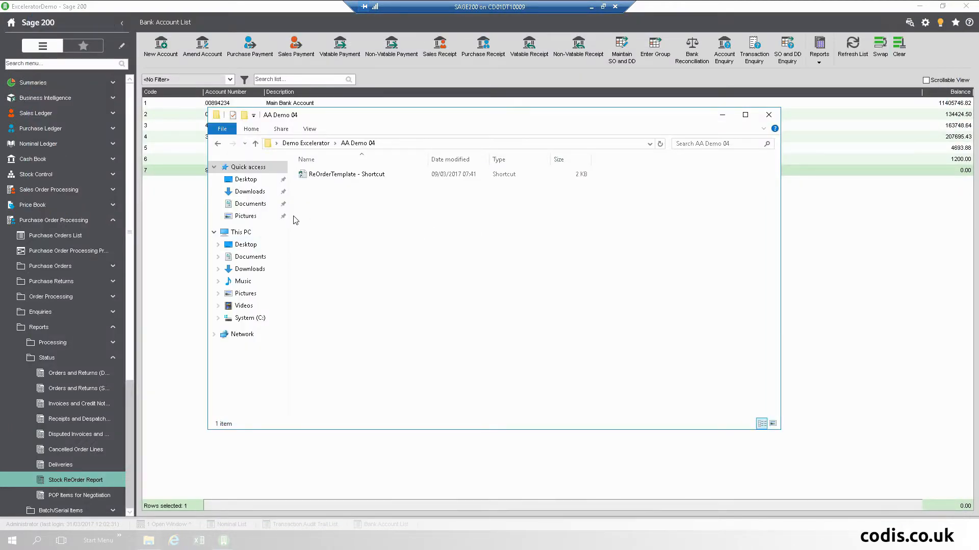
{"action": "left_click", "coordinate": [263, 204]}
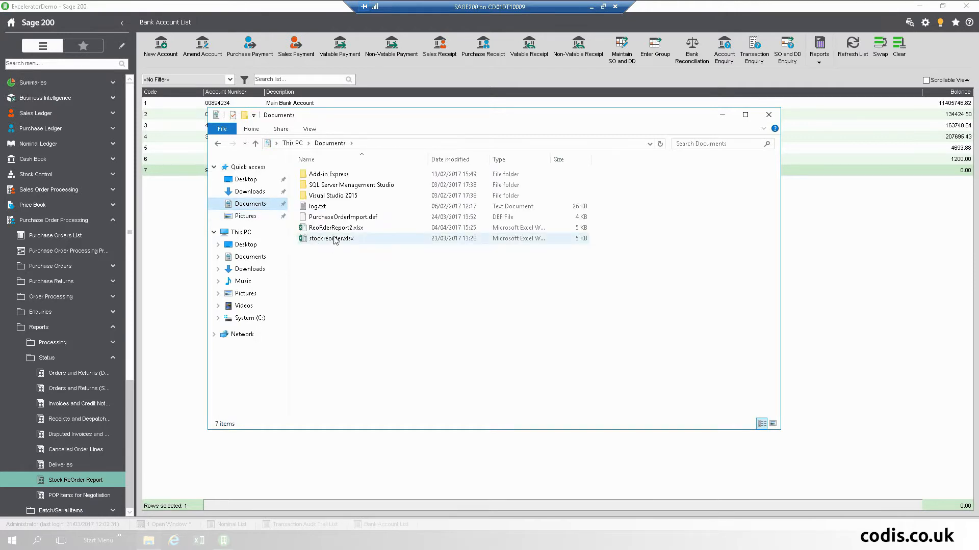
{"action": "left_click", "coordinate": [337, 230]}
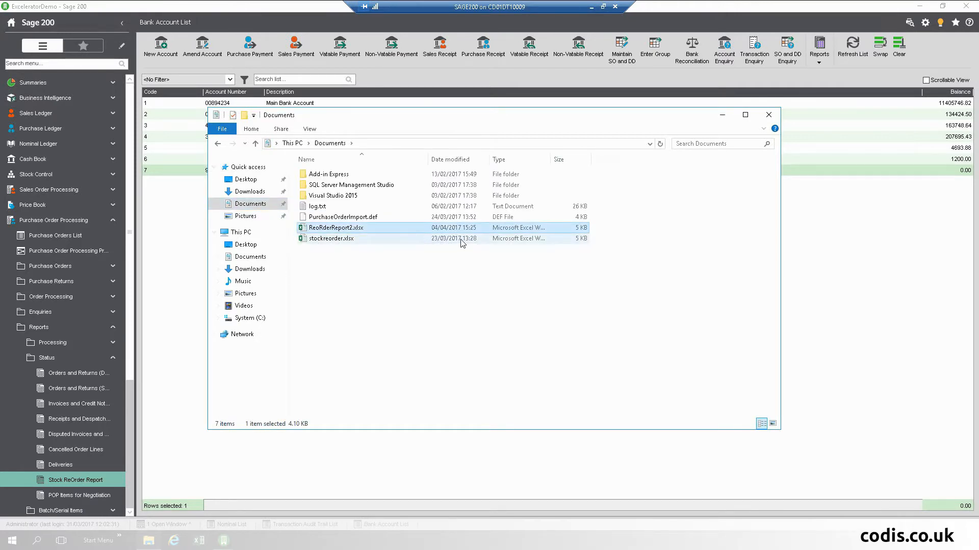
{"action": "double_click", "coordinate": [371, 230]}
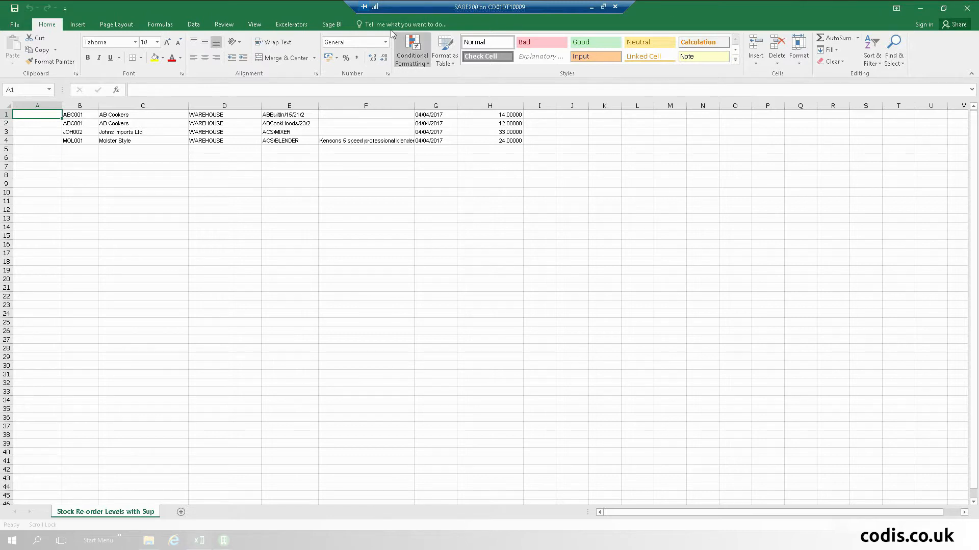
- Log Excelerator in to ExceleratorDemo and start Purchase Order Fast Entry on the sheet
{"action": "left_click", "coordinate": [285, 25]}
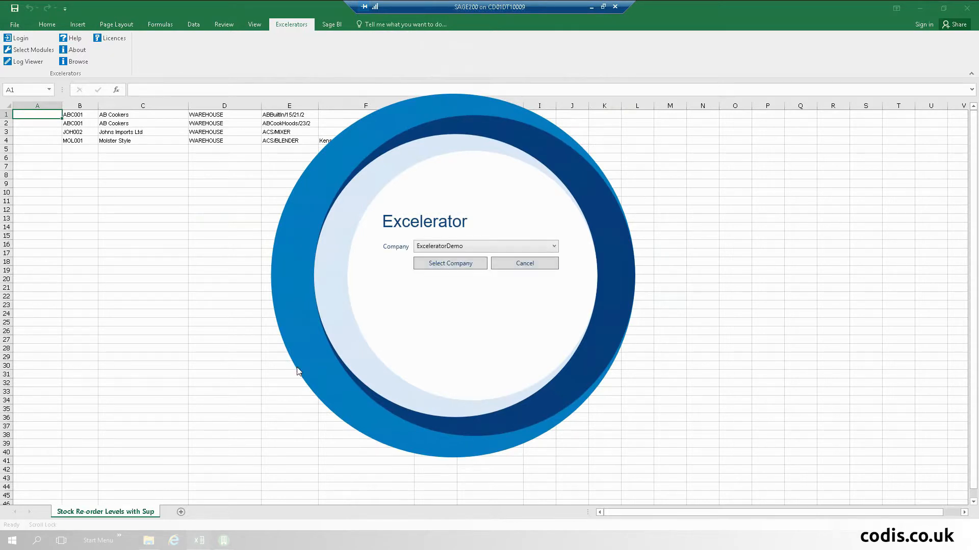
{"action": "left_click", "coordinate": [443, 269]}
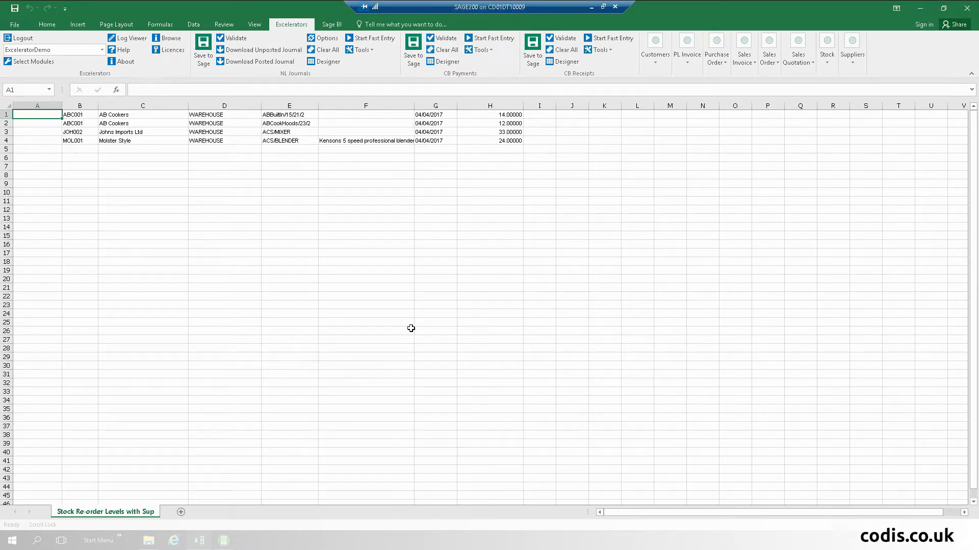
{"action": "left_click", "coordinate": [725, 57]}
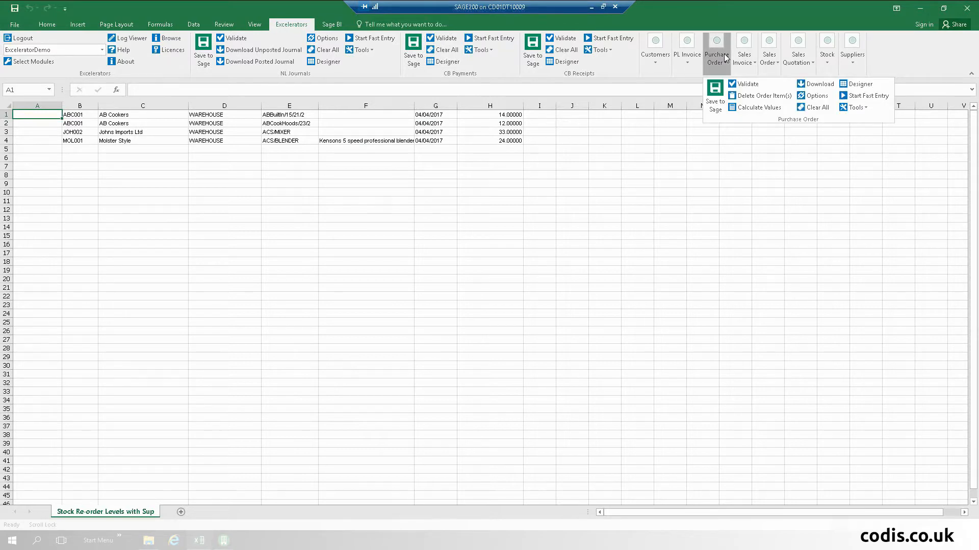
{"action": "left_click", "coordinate": [856, 96]}
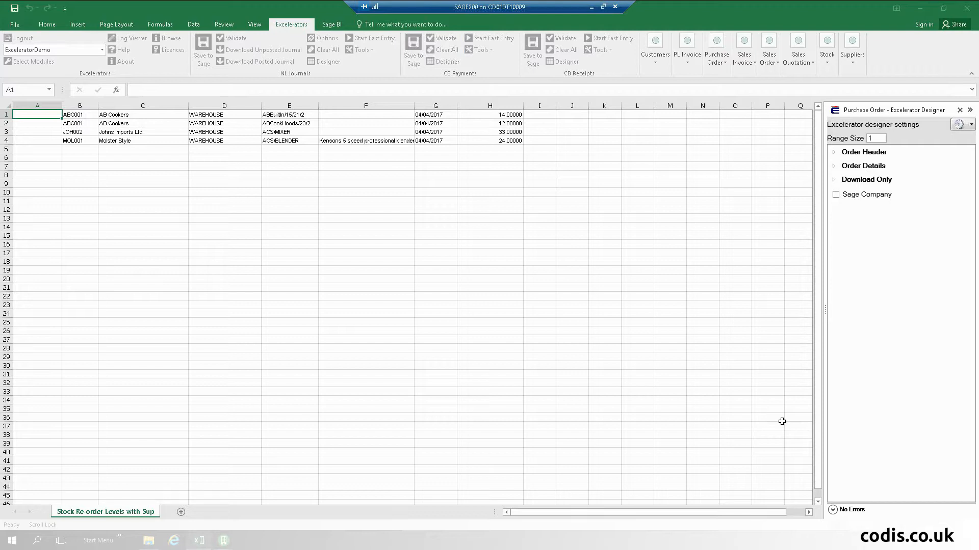
- Load the PurchaseOrderImport.def range definition via the designer's gear menu, then close the designer
{"action": "left_click", "coordinate": [968, 127]}
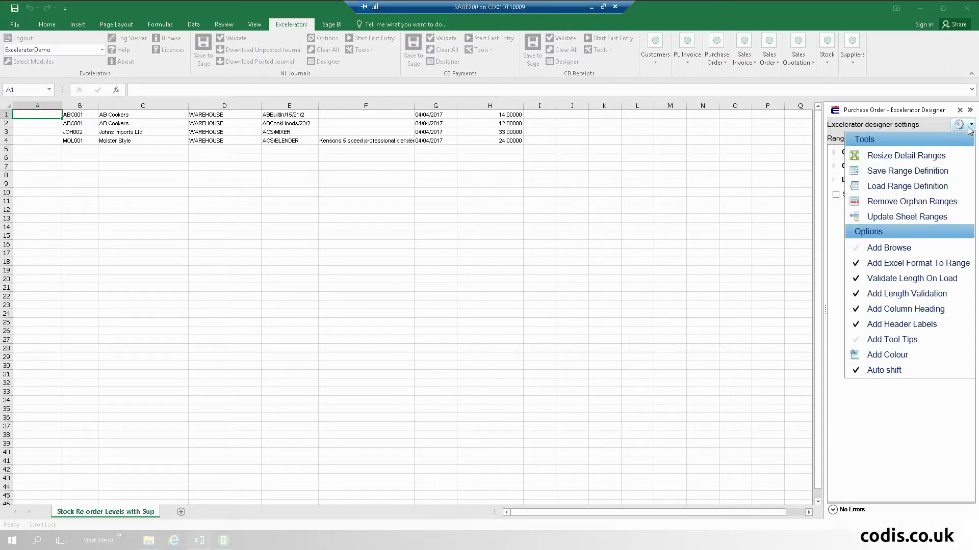
{"action": "left_click", "coordinate": [923, 191]}
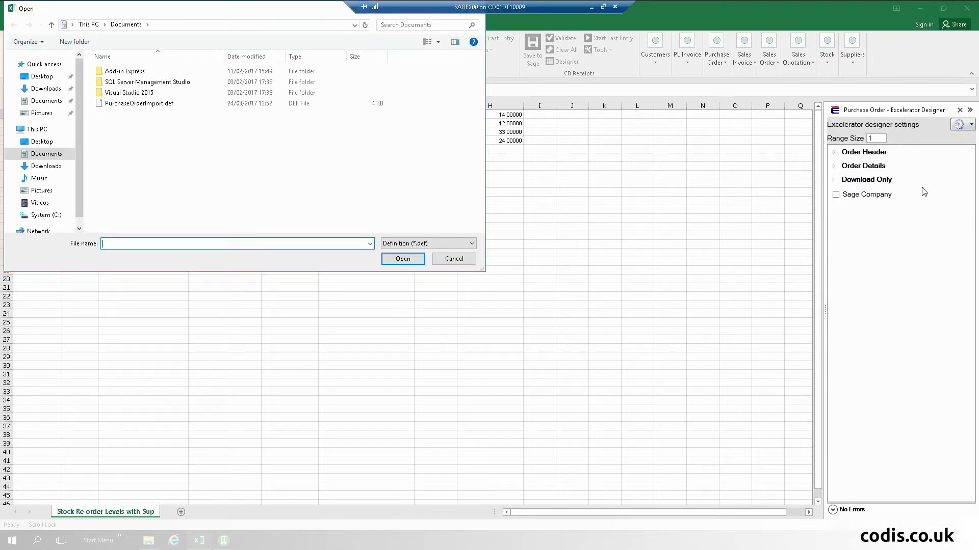
{"action": "left_click", "coordinate": [153, 105]}
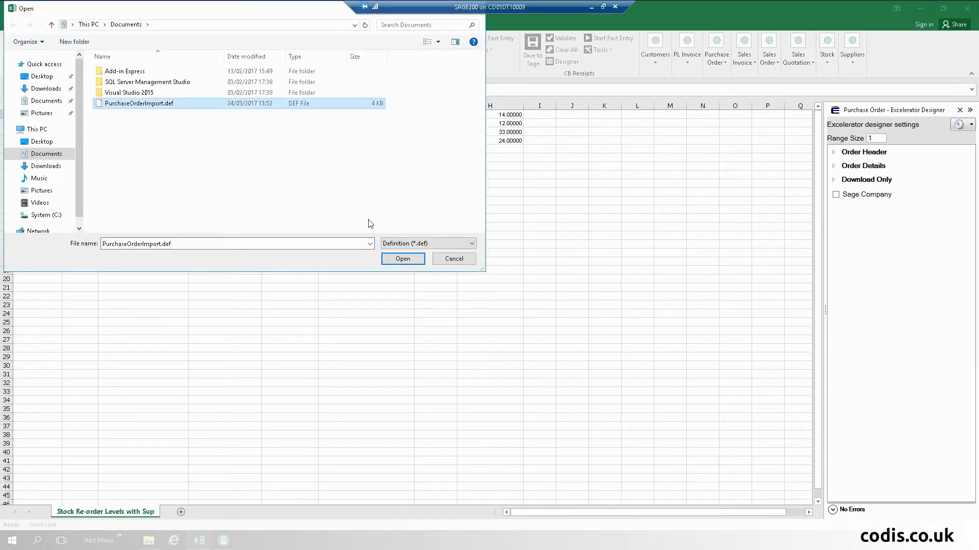
{"action": "left_click", "coordinate": [402, 259]}
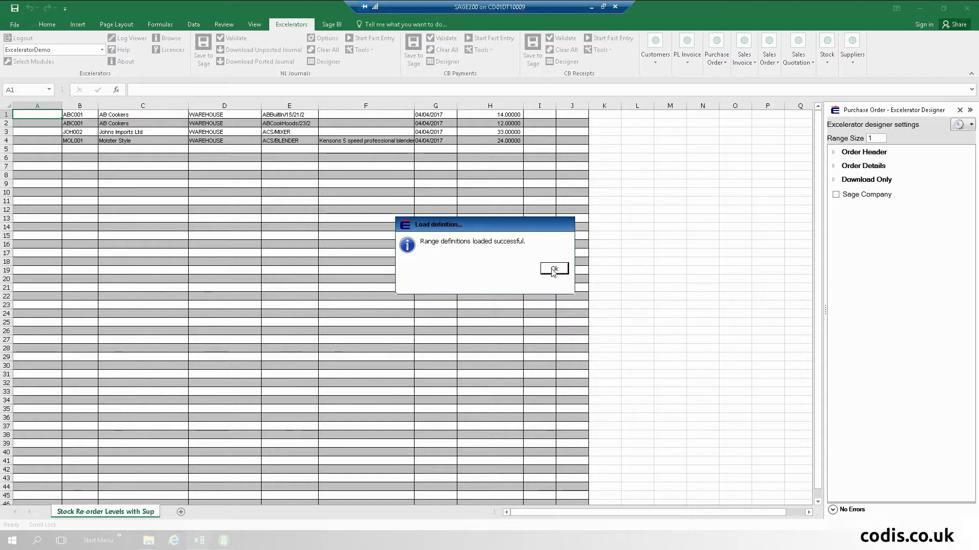
{"action": "left_click", "coordinate": [553, 270]}
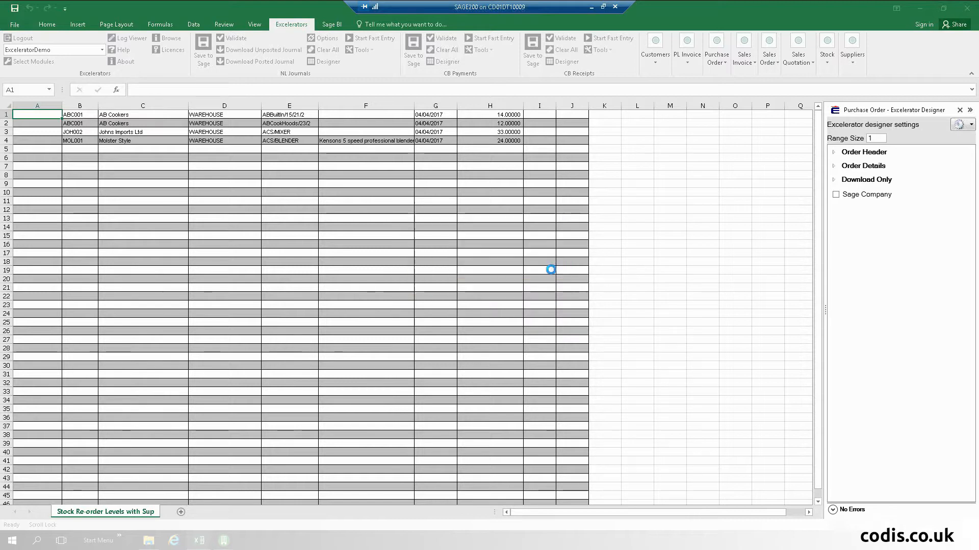
{"action": "left_click", "coordinate": [960, 110]}
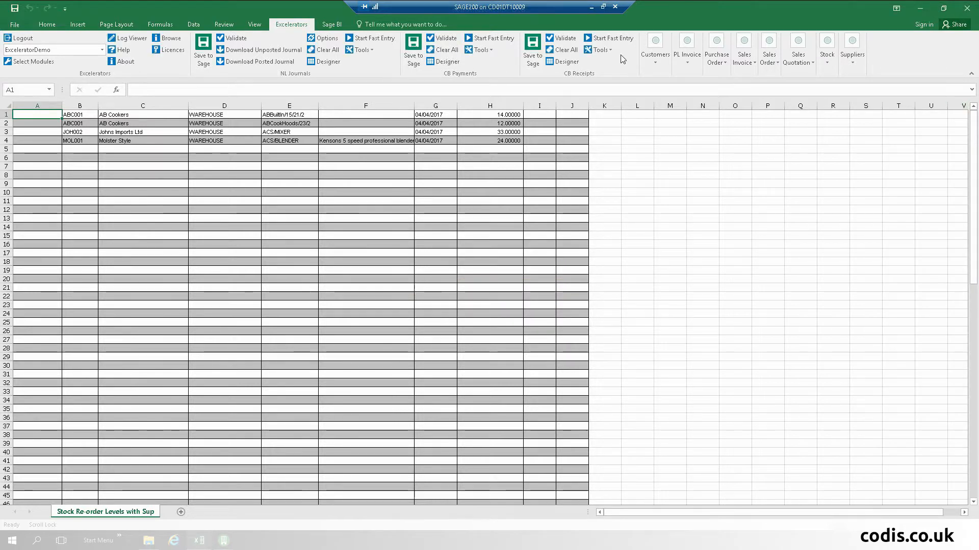
- Save the order lines to Sage as three purchase orders, then switch to Sage 200
{"action": "left_click", "coordinate": [715, 51]}
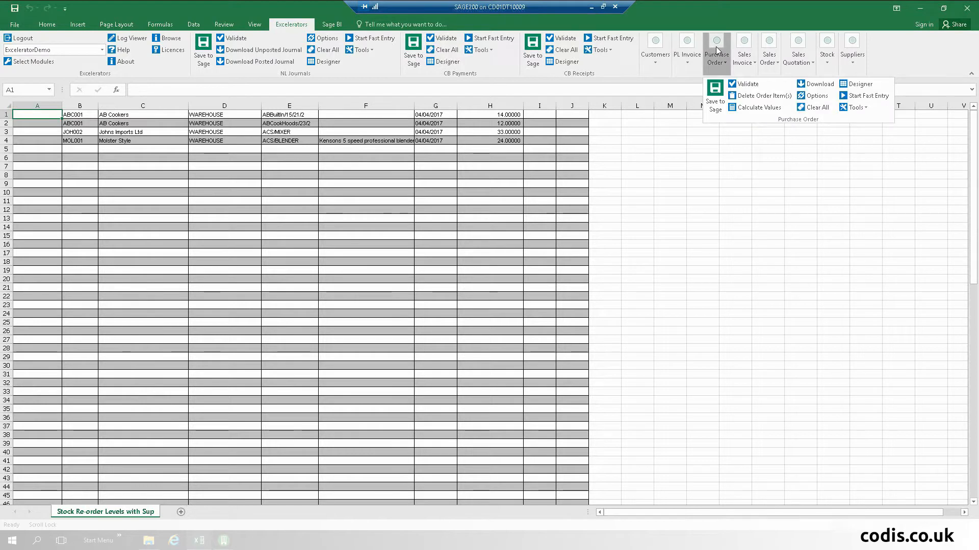
{"action": "left_click", "coordinate": [715, 102]}
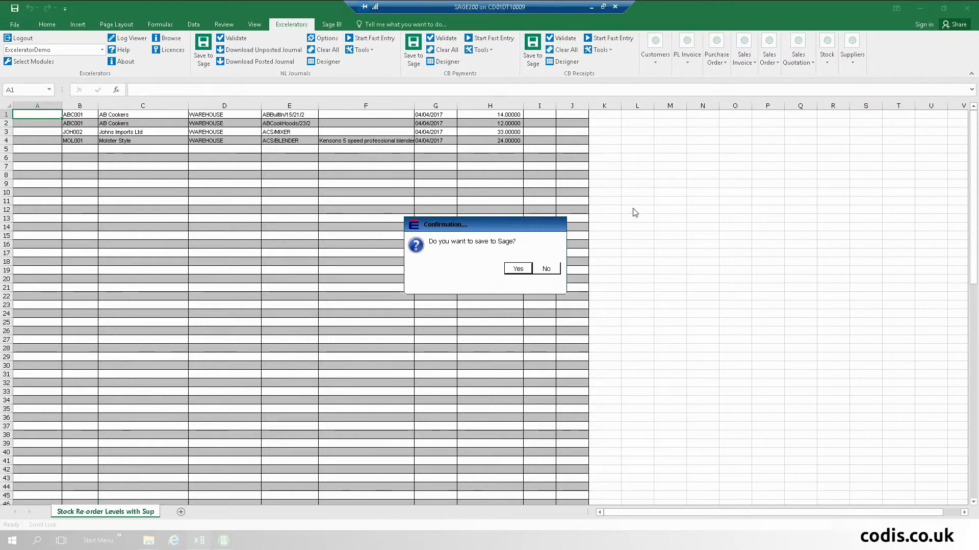
{"action": "left_click", "coordinate": [518, 269]}
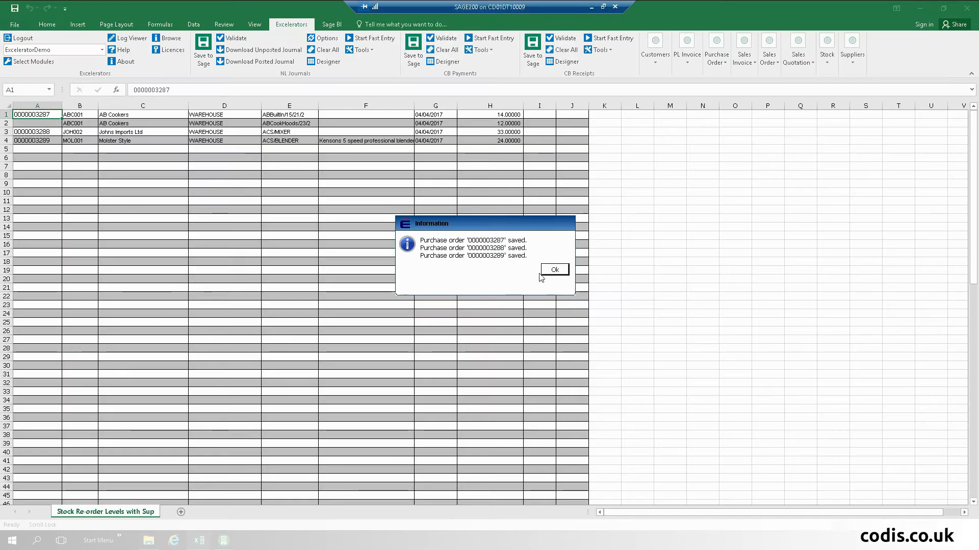
{"action": "left_click", "coordinate": [558, 272]}
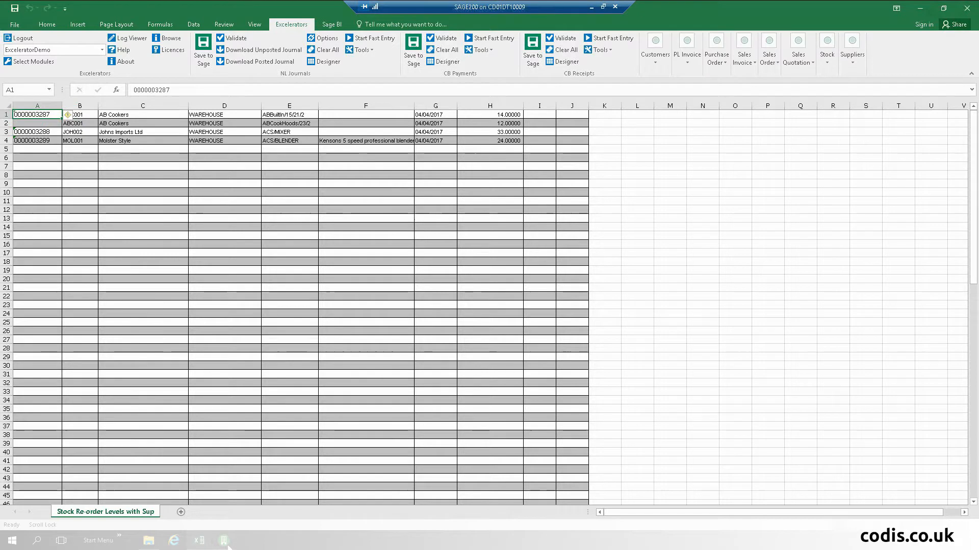
{"action": "left_click", "coordinate": [222, 548]}
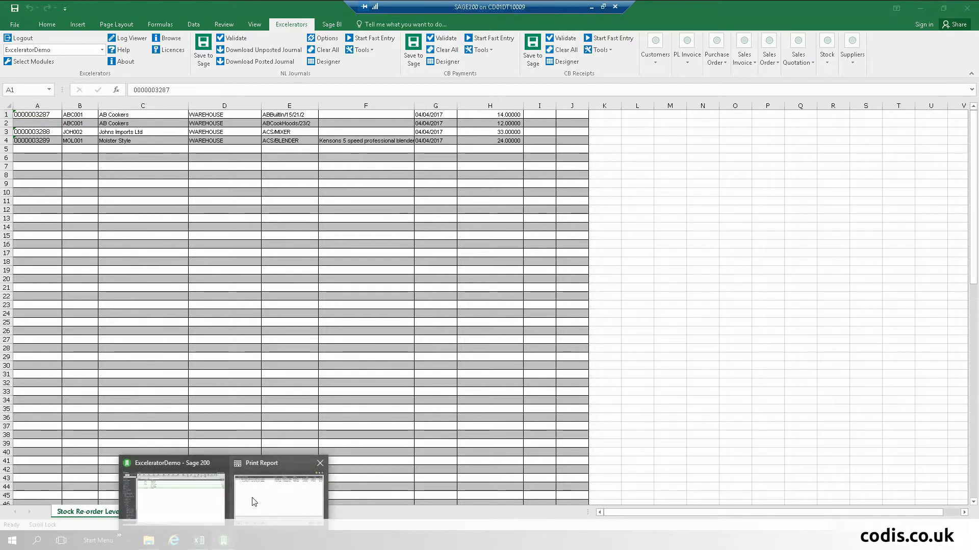
{"action": "left_click", "coordinate": [281, 483]}
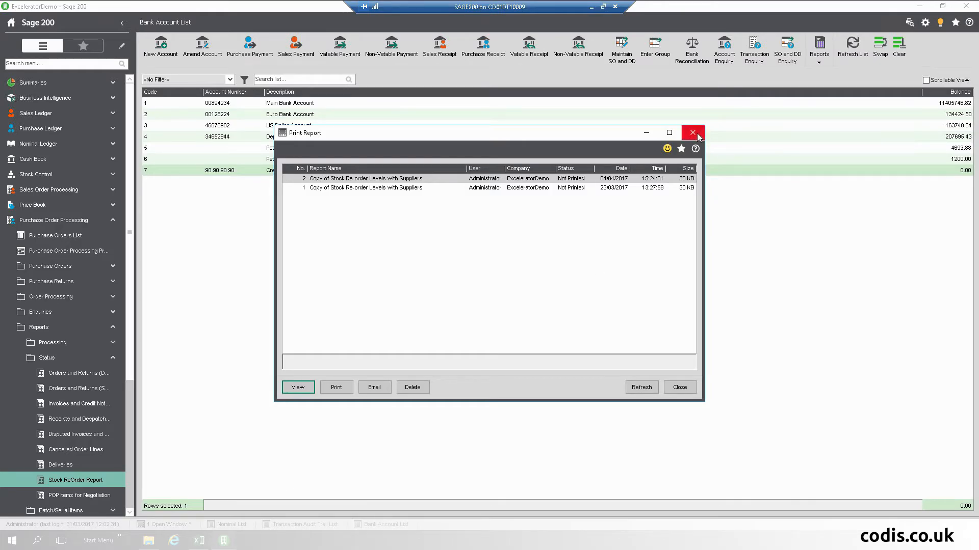
- Open the Purchase Orders List sorted by order number, newest first
{"action": "left_click", "coordinate": [693, 133]}
{"action": "left_click", "coordinate": [60, 236]}
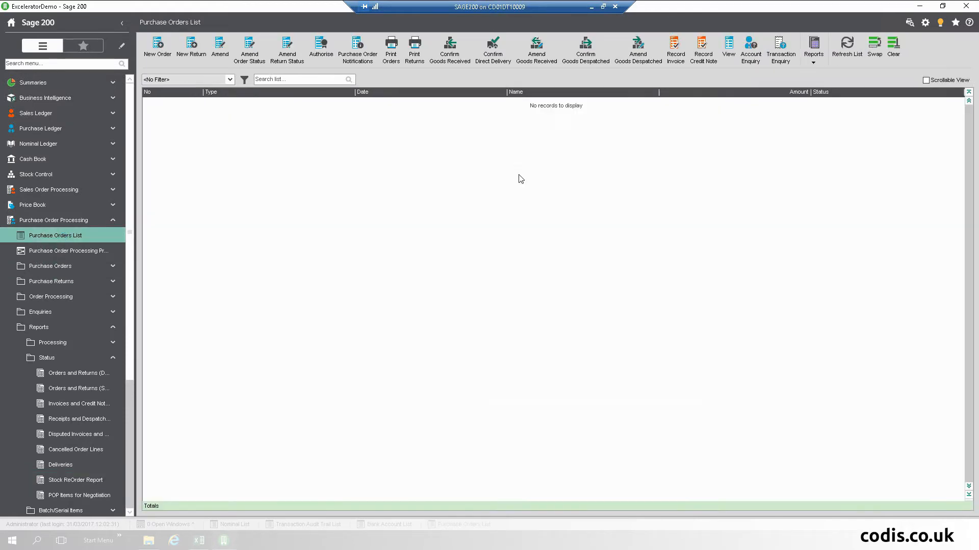
{"action": "left_click", "coordinate": [180, 97]}
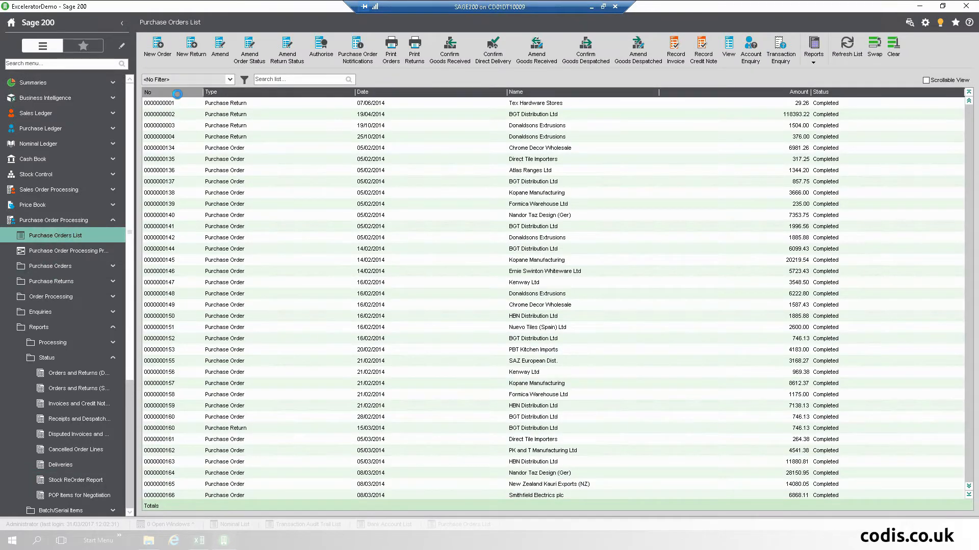
{"action": "left_click", "coordinate": [180, 97]}
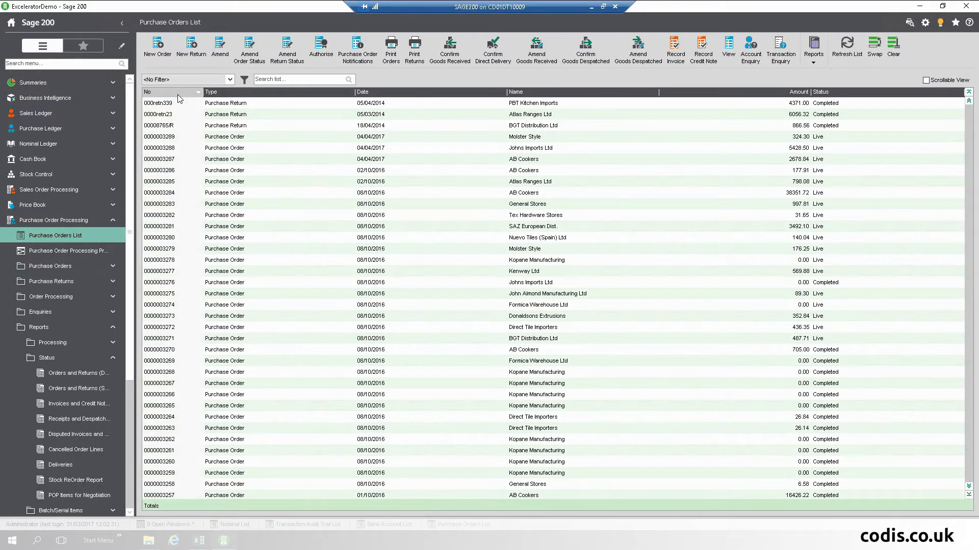
- View the new AB Cookers order's lines, close it, and minimise Sage to return to Excel
{"action": "left_click", "coordinate": [174, 159]}
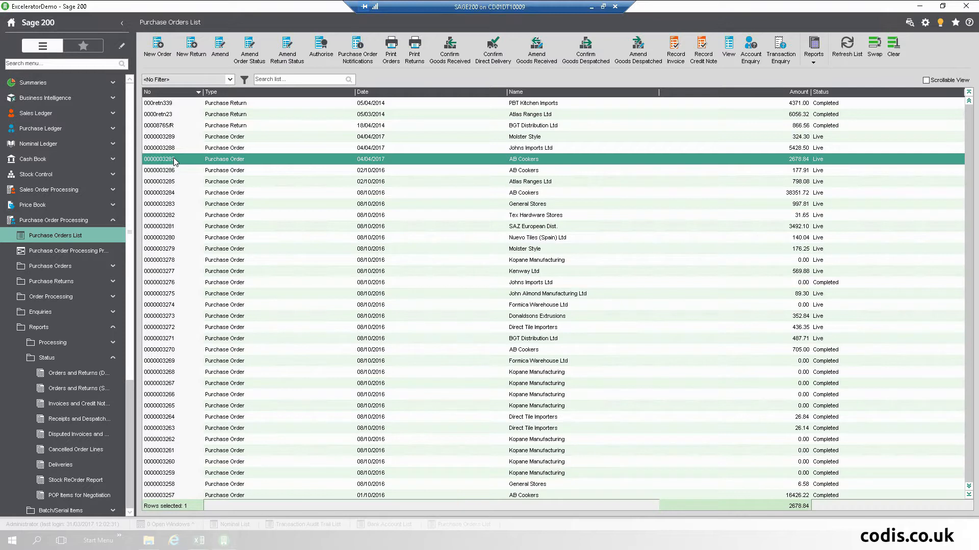
{"action": "double_click", "coordinate": [174, 157]}
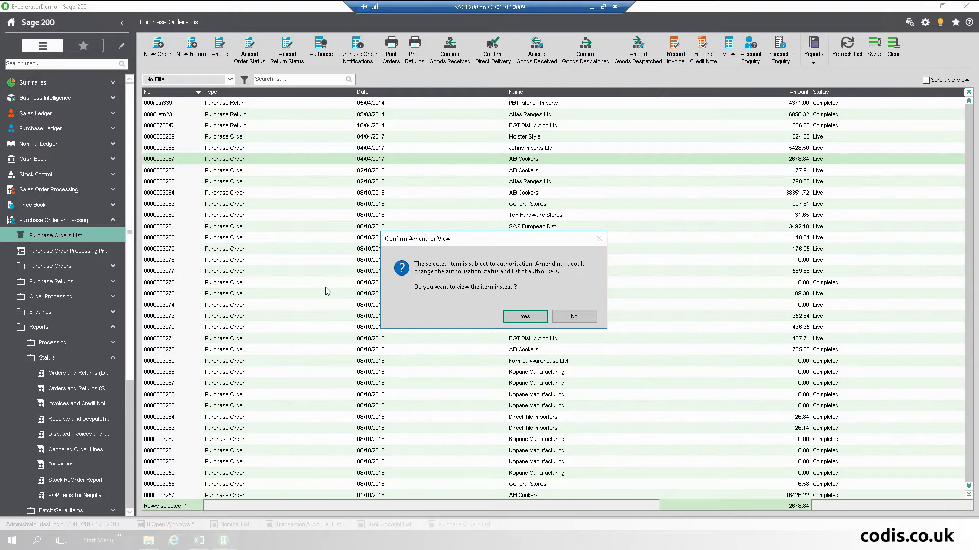
{"action": "left_click", "coordinate": [525, 316]}
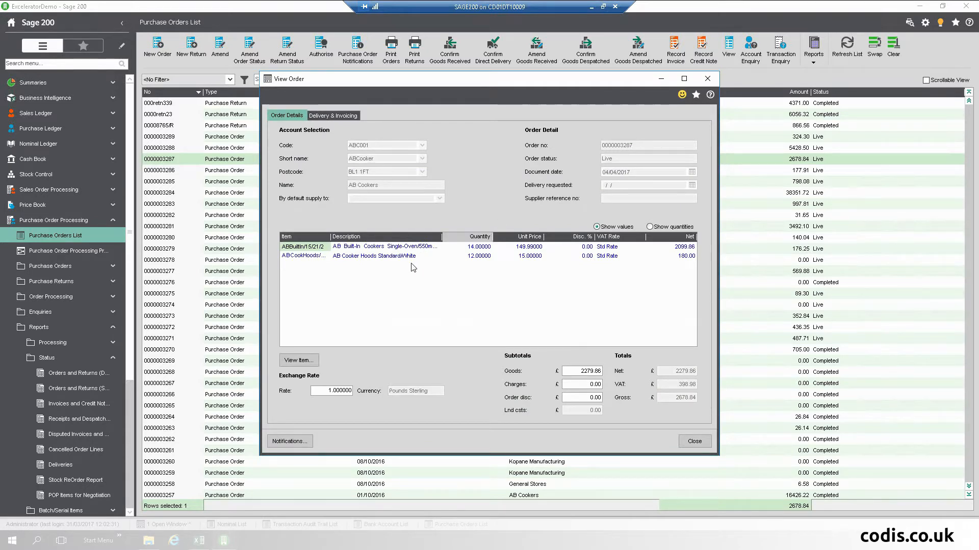
{"action": "left_click", "coordinate": [696, 441]}
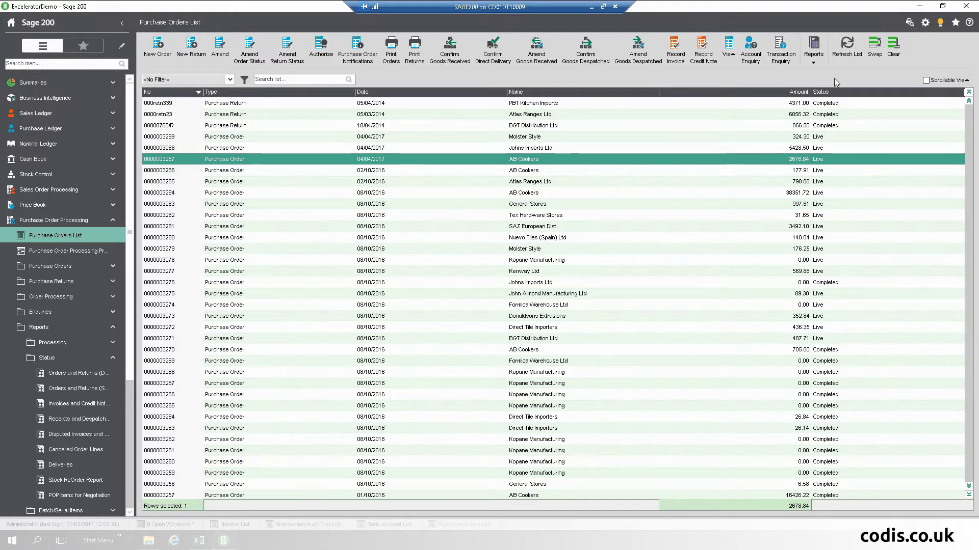
{"action": "left_click", "coordinate": [926, 8]}
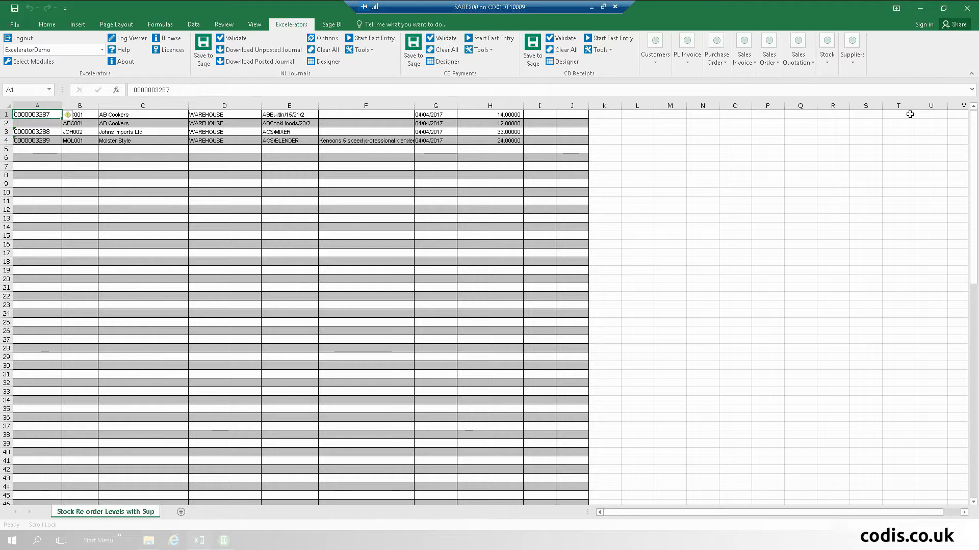
- Close ReoRderReport2.xlsx choosing Don't Save
{"action": "left_click", "coordinate": [969, 13]}
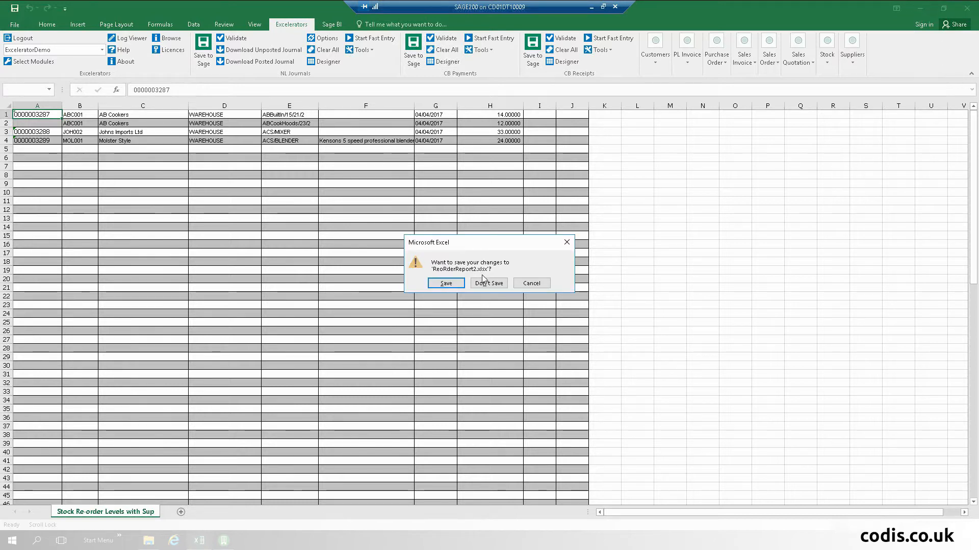
{"action": "left_click", "coordinate": [486, 282]}
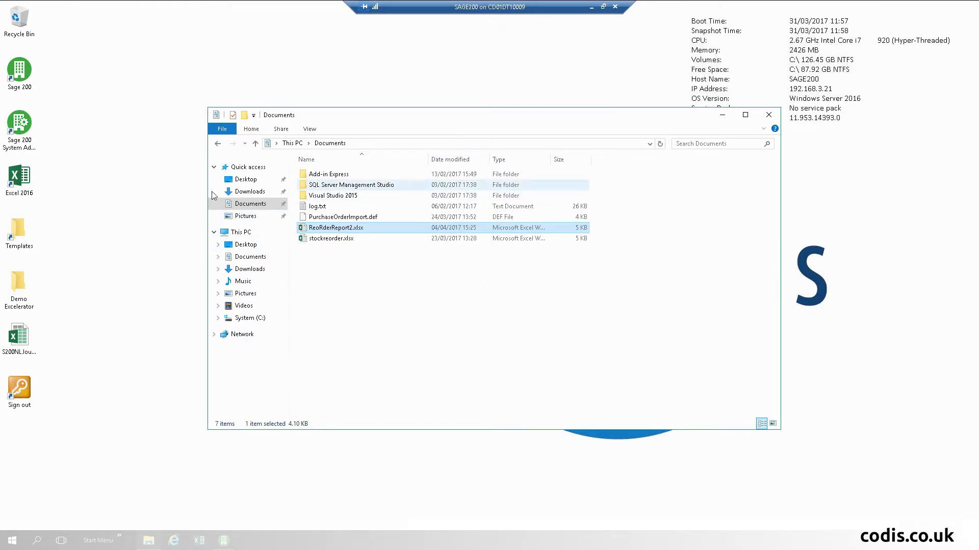
- Open the ReOrderTemplate shortcut from Demo Excelerator > AA Demo 04
{"action": "double_click", "coordinate": [14, 281]}
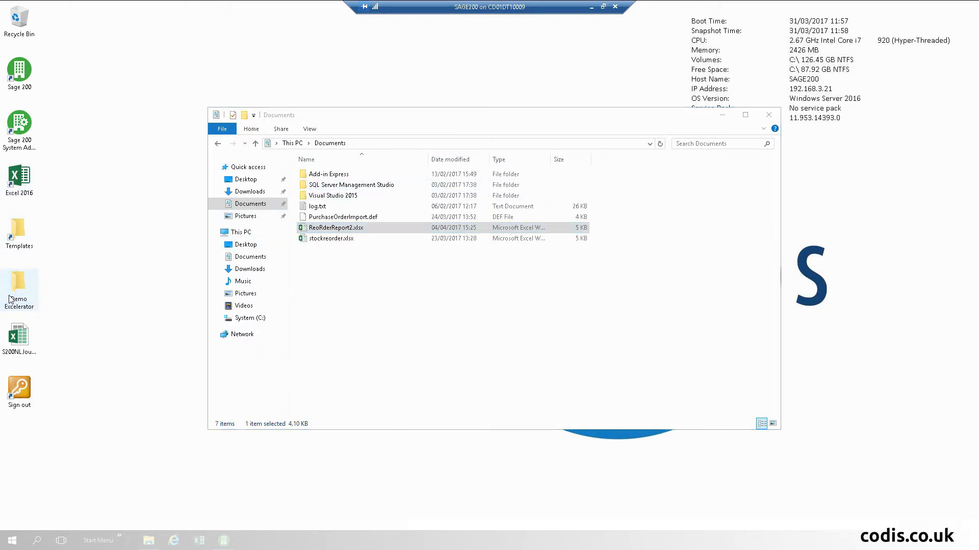
{"action": "double_click", "coordinate": [353, 220]}
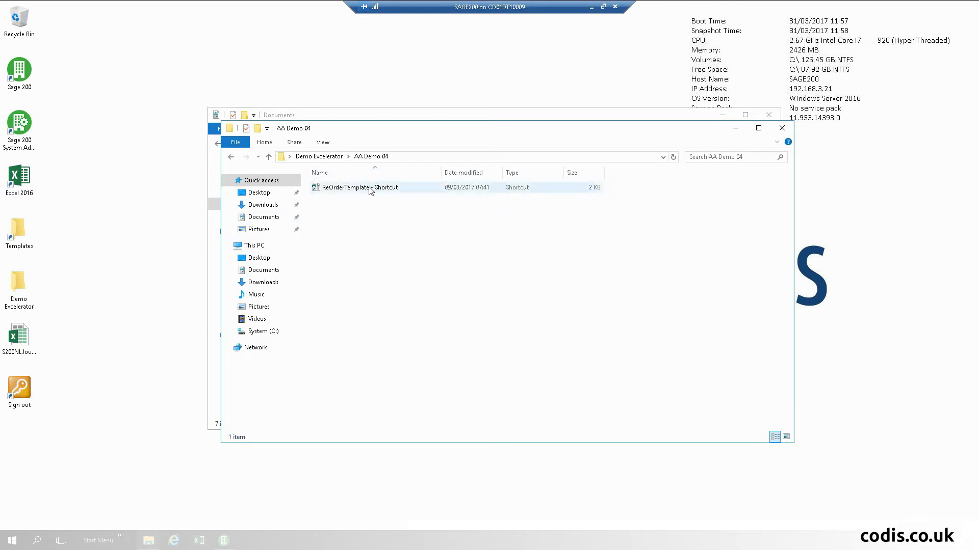
{"action": "double_click", "coordinate": [367, 188]}
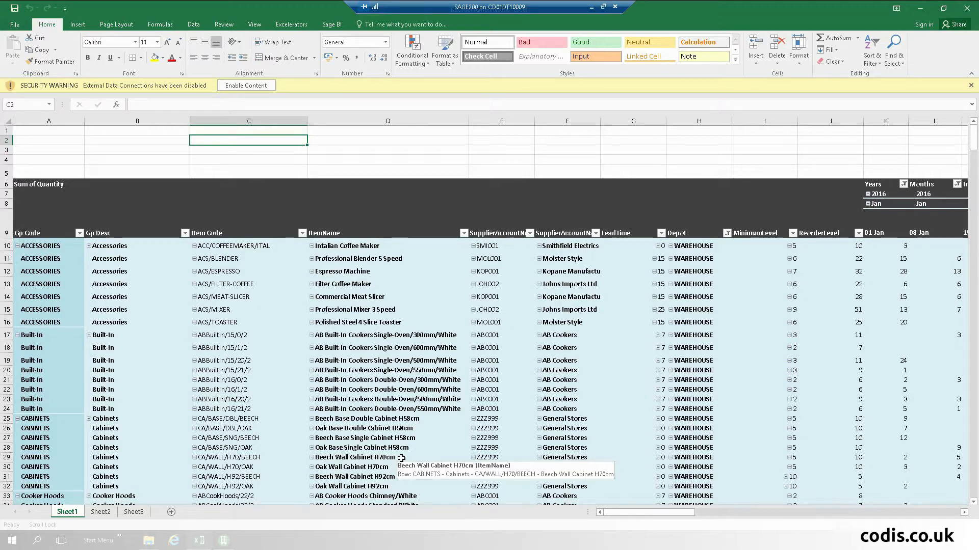
{"action": "left_click", "coordinate": [898, 267]}
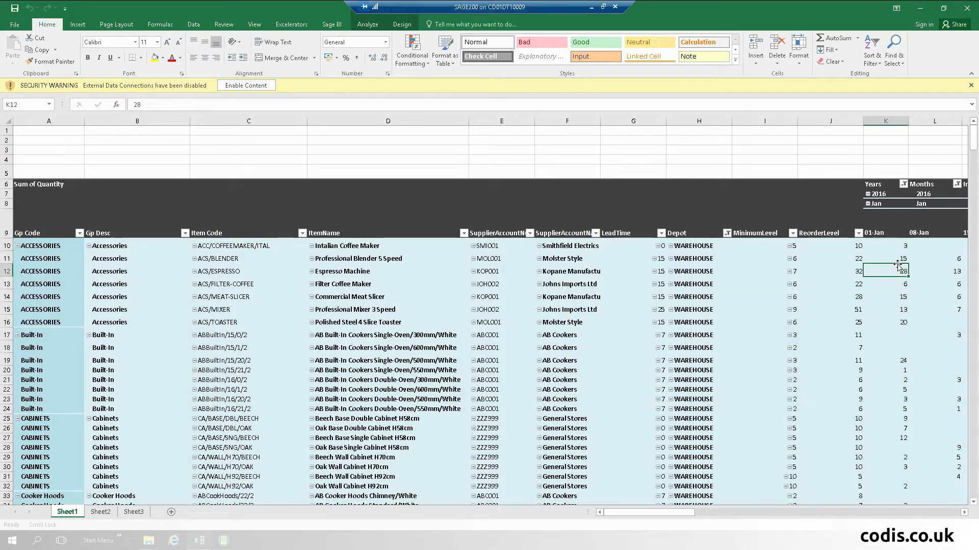
{"action": "left_click", "coordinate": [883, 233]}
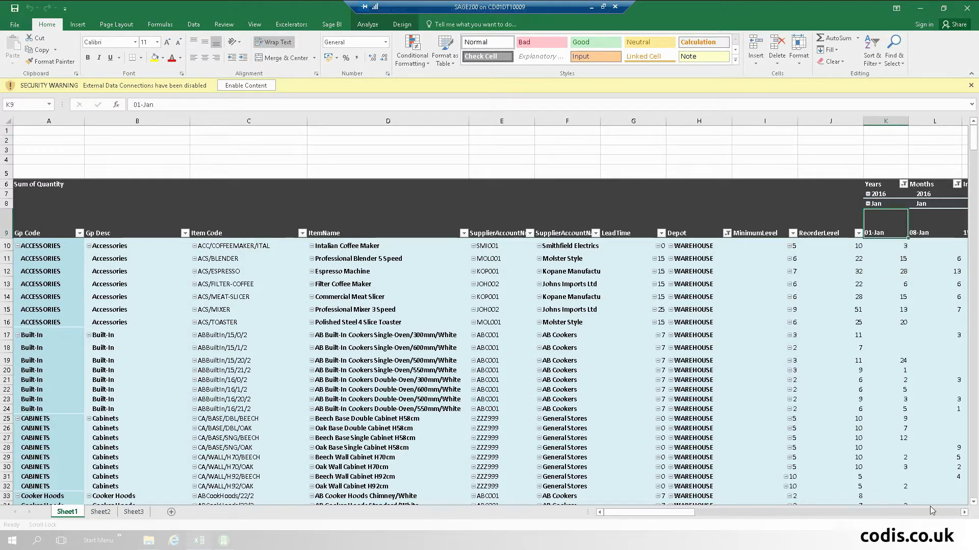
{"action": "left_click", "coordinate": [964, 514]}
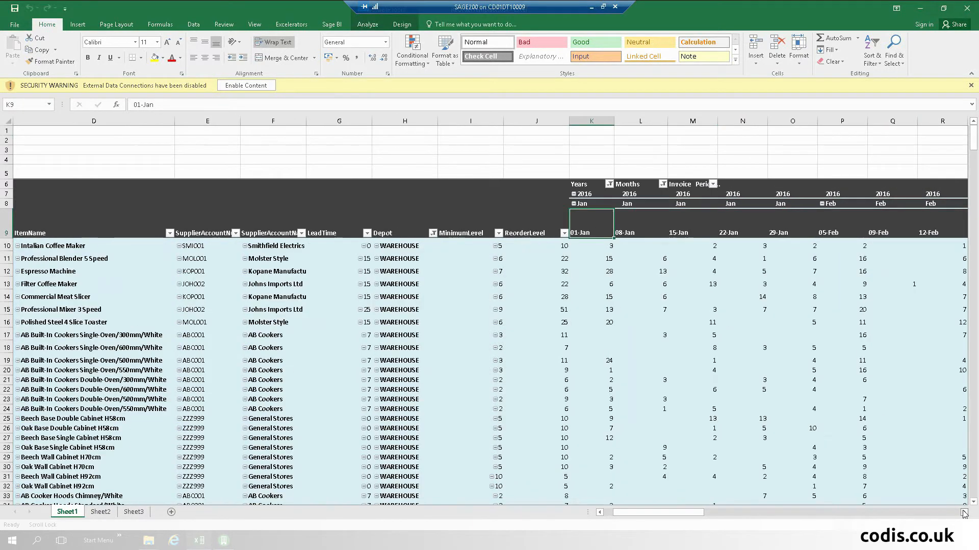
{"action": "left_click", "coordinate": [963, 514]}
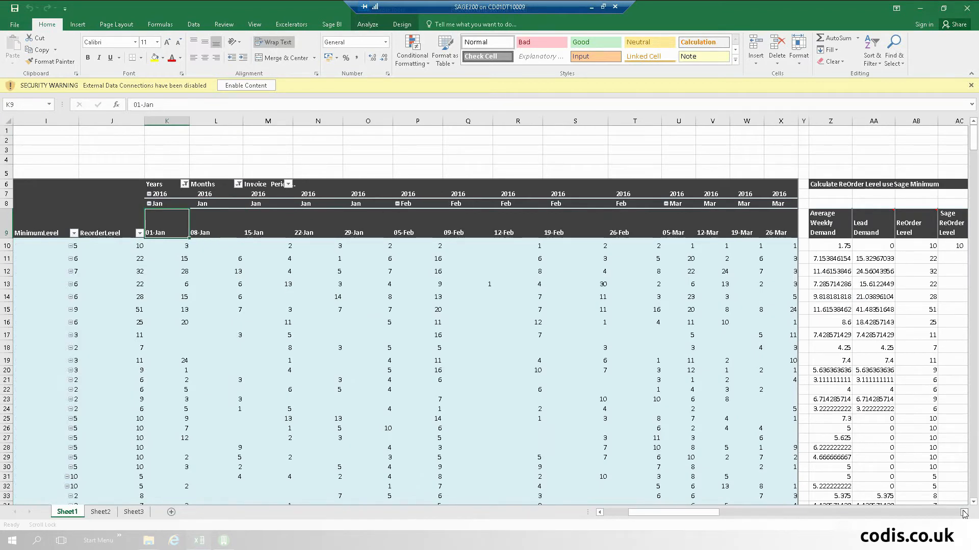
{"action": "left_click_drag", "start_coordinate": [711, 513], "coordinate": [657, 513]}
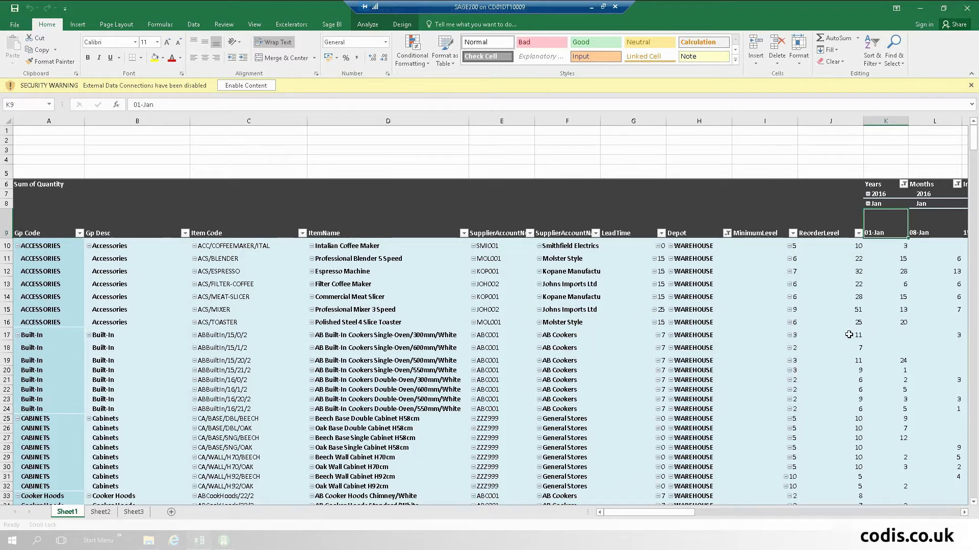
{"action": "mouse_move", "coordinate": [848, 334]}
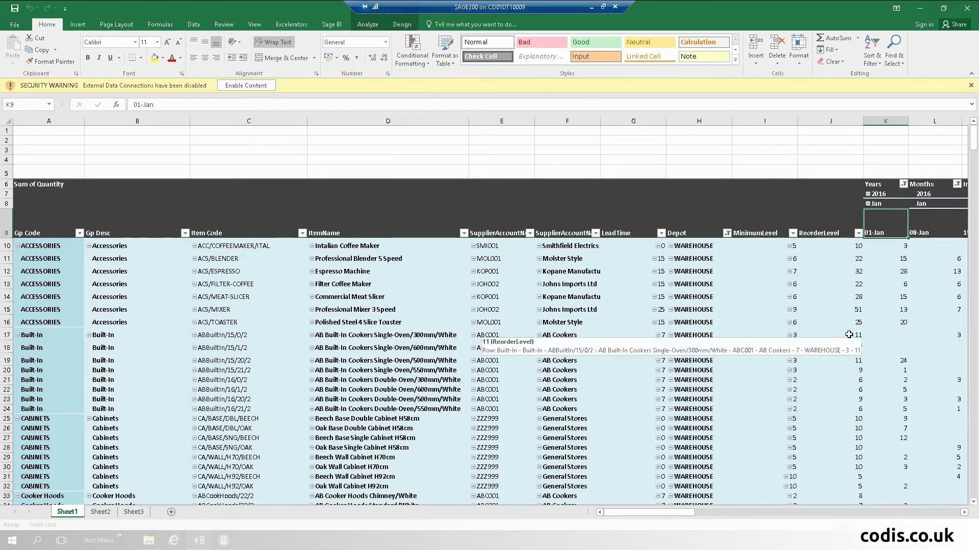
- Refresh the stock pivot table and scroll right toward the re-order level calculation columns
{"action": "right_click", "coordinate": [392, 293]}
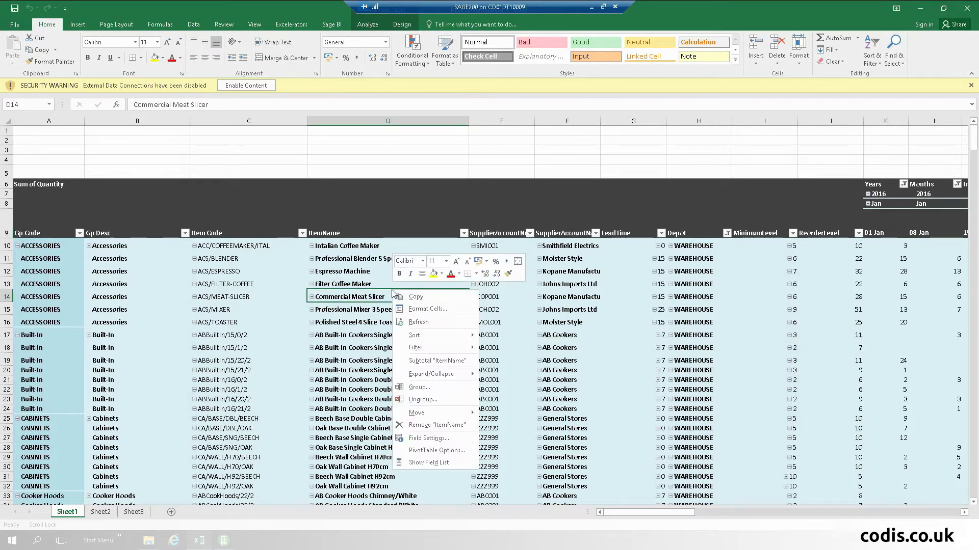
{"action": "left_click", "coordinate": [428, 322]}
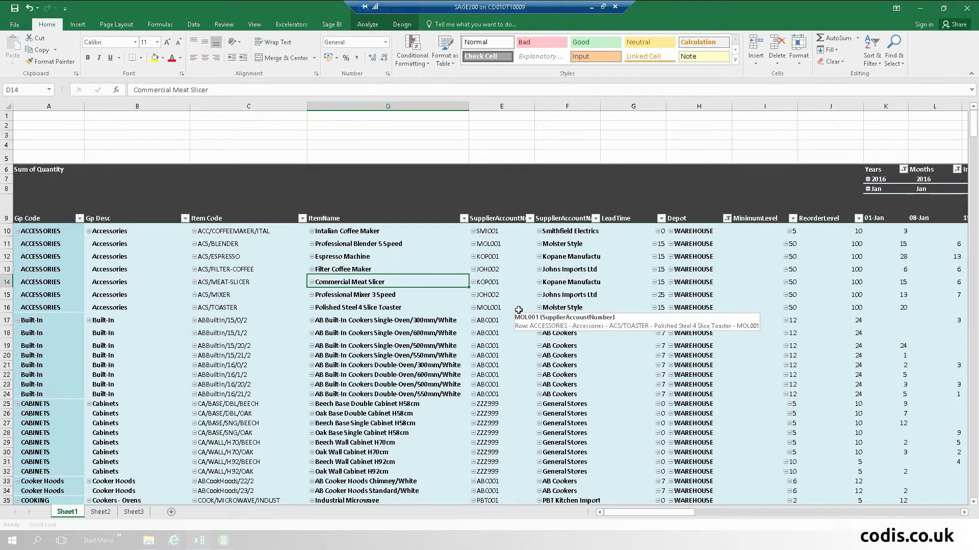
{"action": "left_click", "coordinate": [425, 342]}
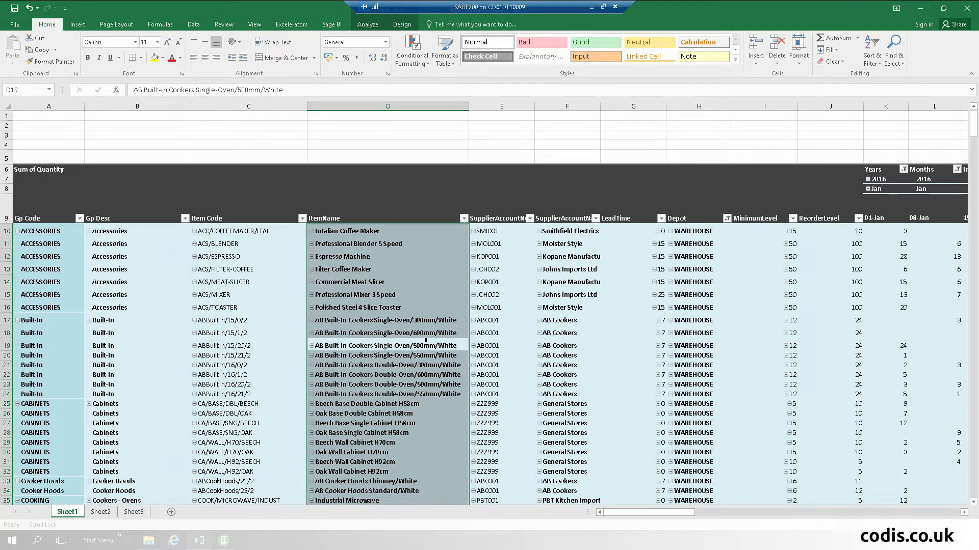
{"action": "left_click", "coordinate": [508, 308]}
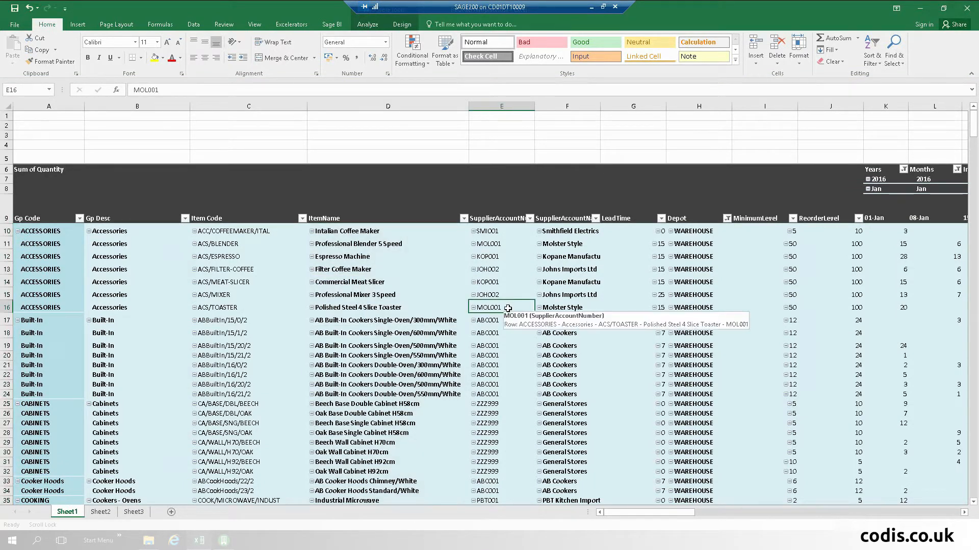
{"action": "key", "text": "Right"}
{"action": "key", "text": "Right"}
{"action": "key", "text": "Right"}
{"action": "key", "text": "Right"}
{"action": "key", "text": "Right"}
{"action": "key", "text": "Right"}
{"action": "key", "text": "Right"}
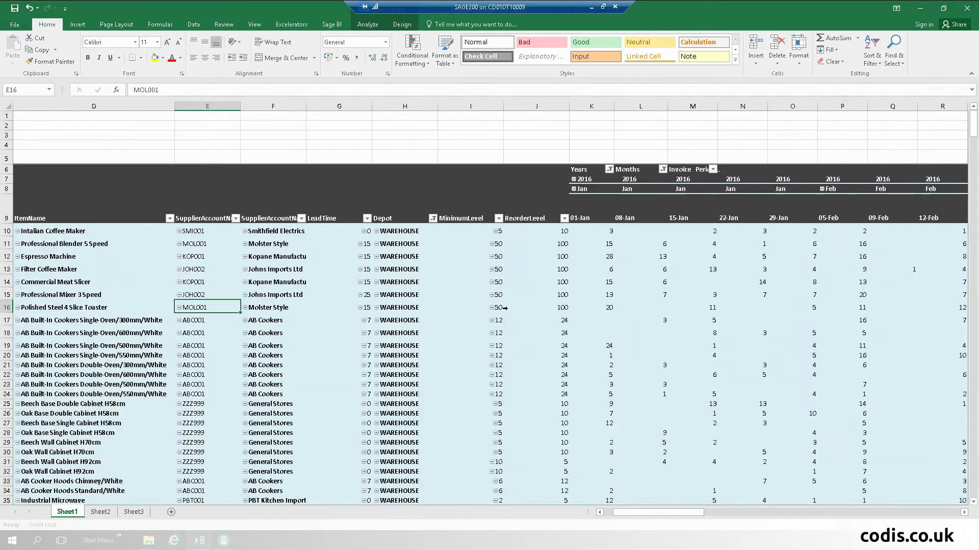
{"action": "key", "text": "Right"}
{"action": "key", "text": "Right"}
{"action": "key", "text": "Right"}
{"action": "key", "text": "Right"}
{"action": "key", "text": "Right"}
{"action": "key", "text": "Right"}
{"action": "key", "text": "Right"}
{"action": "key", "text": "Right"}
{"action": "key", "text": "Right"}
{"action": "key", "text": "Right"}
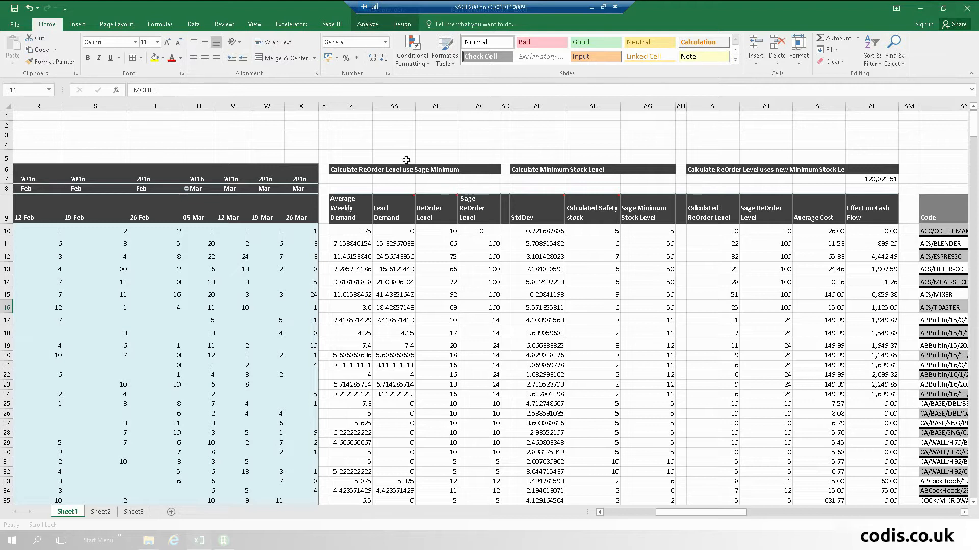
{"action": "left_click", "coordinate": [401, 248]}
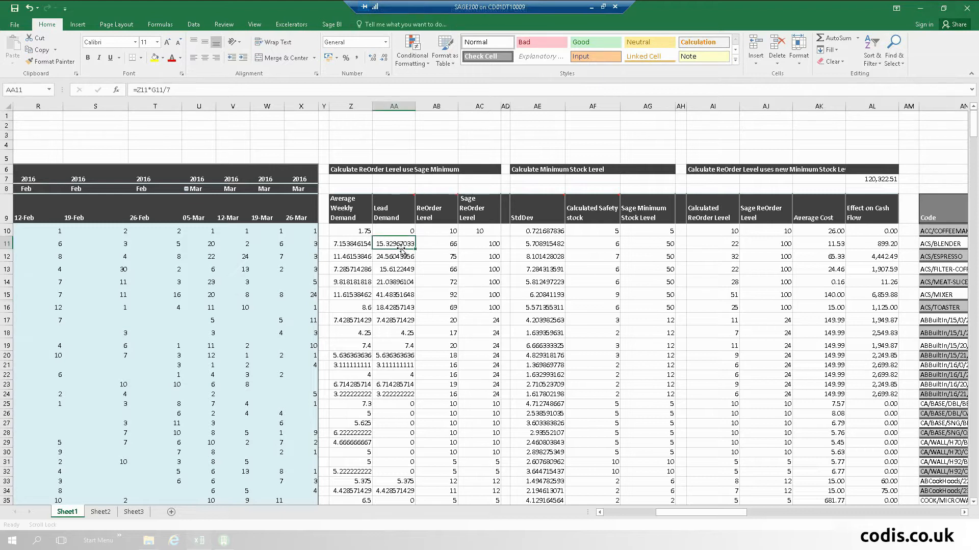
{"action": "left_click", "coordinate": [448, 247]}
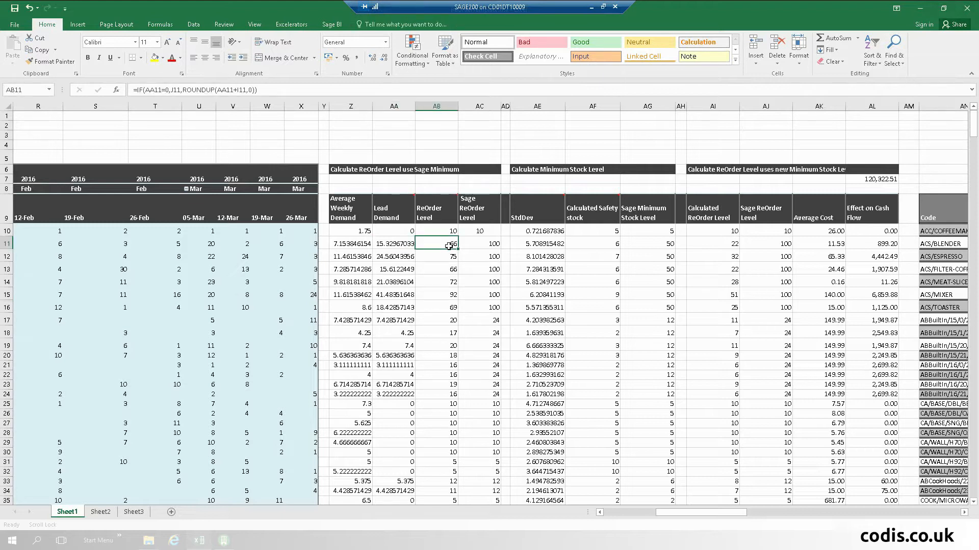
{"action": "mouse_move", "coordinate": [450, 206]}
{"action": "left_click", "coordinate": [539, 242]}
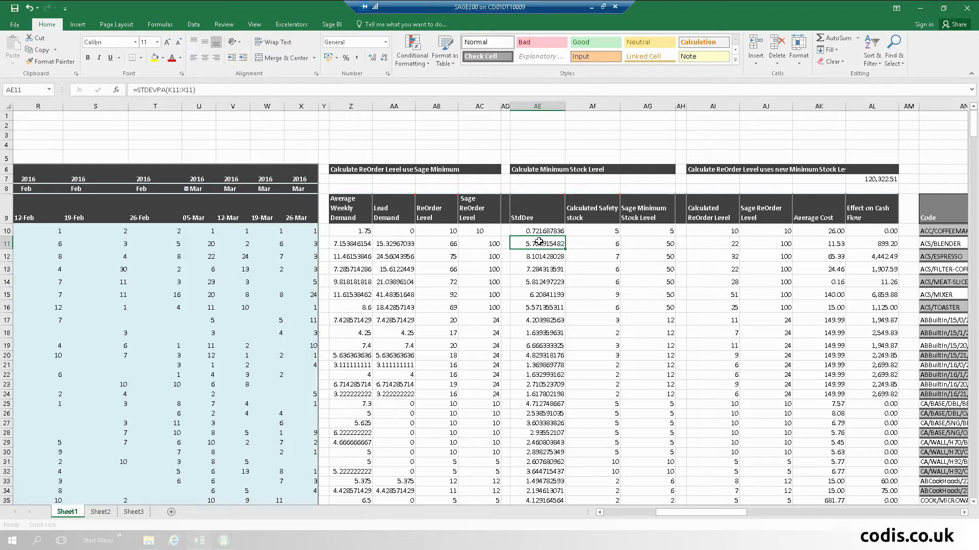
{"action": "left_click", "coordinate": [611, 247]}
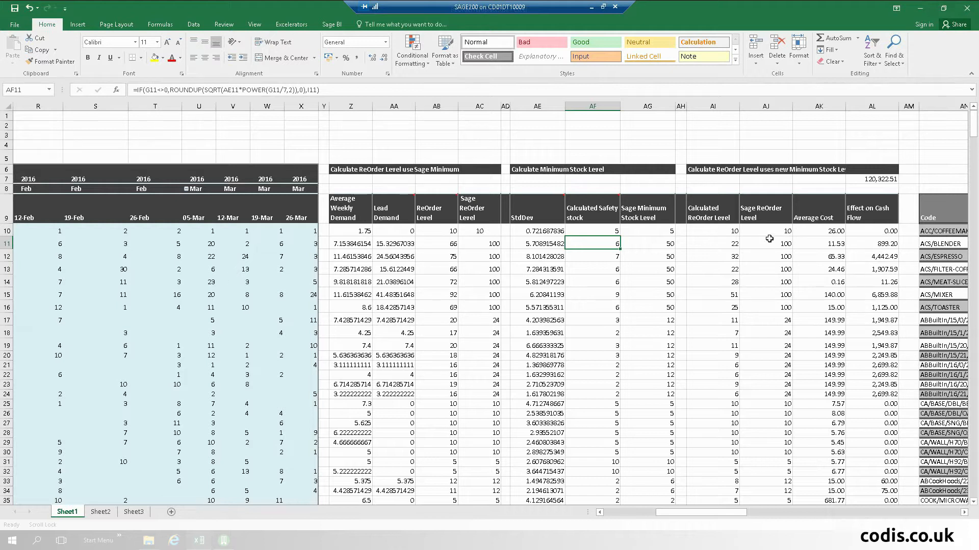
{"action": "left_click", "coordinate": [875, 178]}
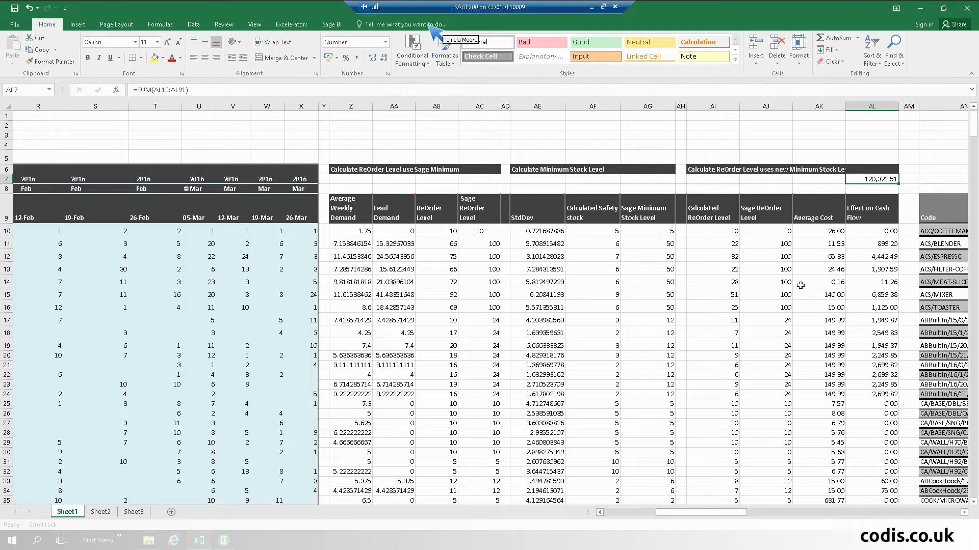
{"action": "scroll", "coordinate": [800, 286], "scroll_direction": "down", "scroll_amount": 5}
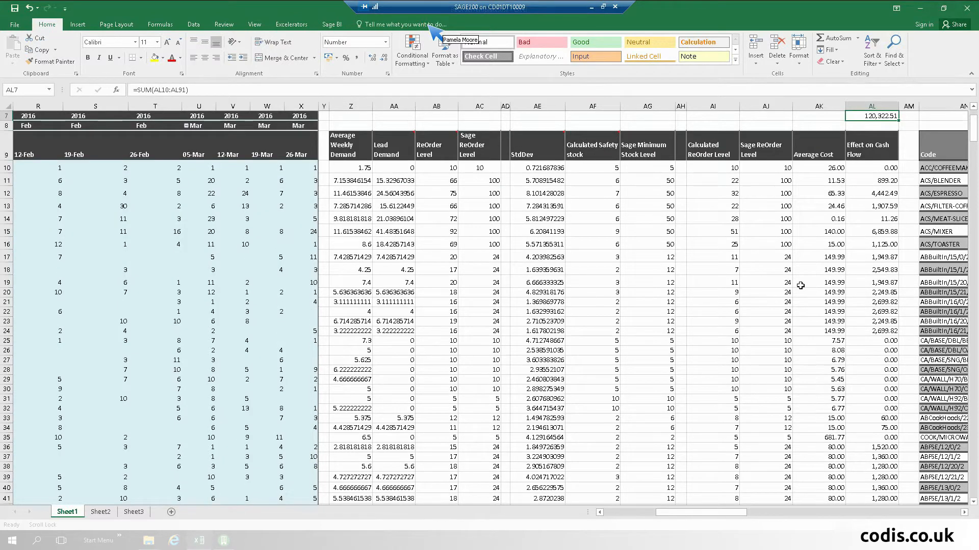
{"action": "scroll", "coordinate": [810, 276], "scroll_direction": "down", "scroll_amount": 9}
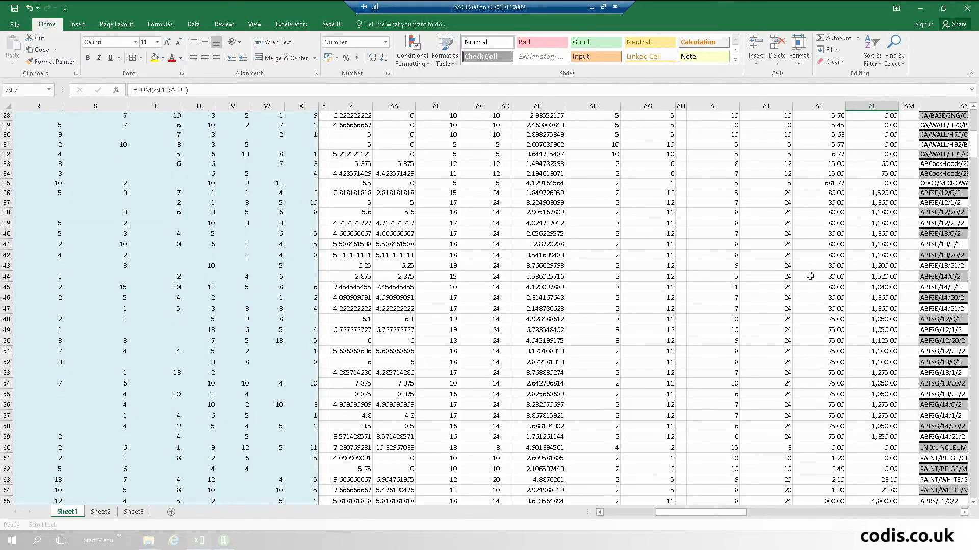
{"action": "scroll", "coordinate": [810, 276], "scroll_direction": "down", "scroll_amount": 7}
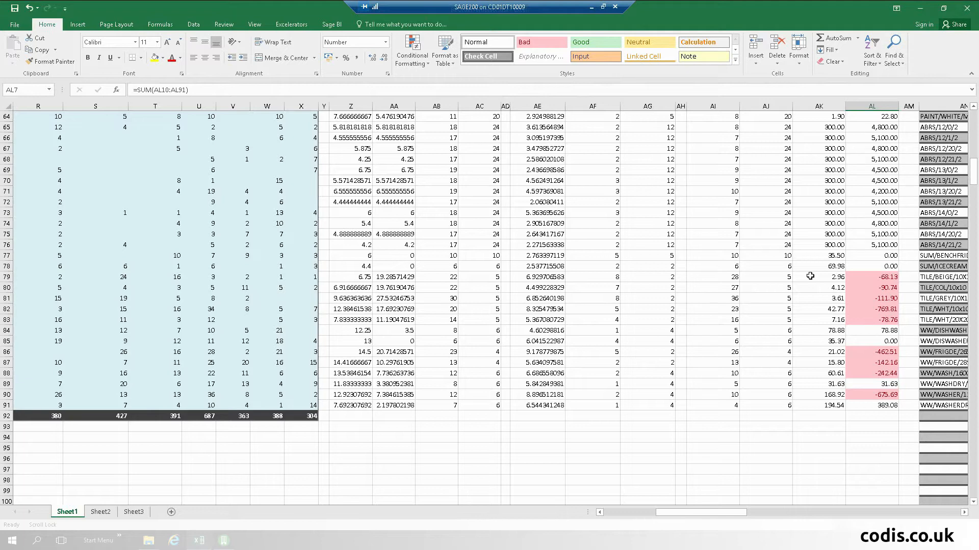
{"action": "scroll", "coordinate": [809, 276], "scroll_direction": "up", "scroll_amount": 16}
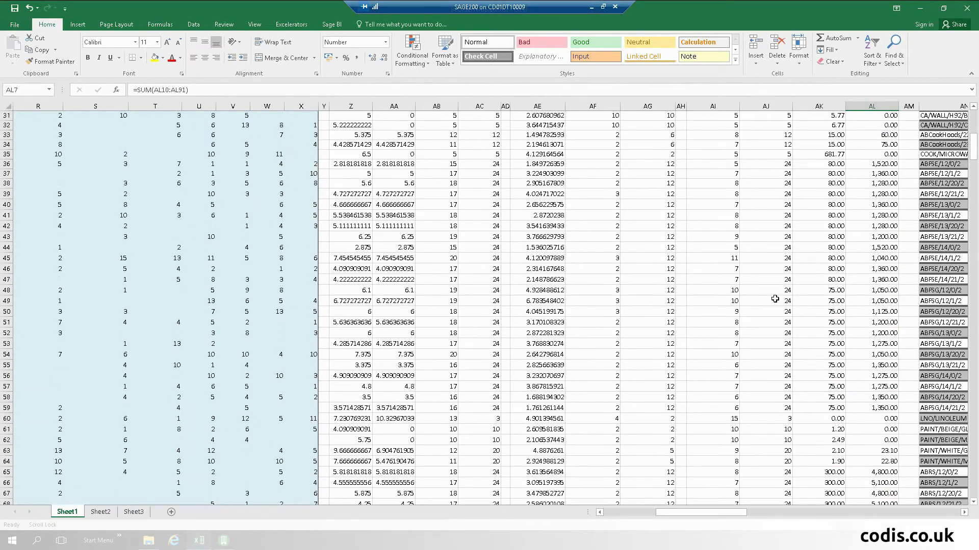
{"action": "scroll", "coordinate": [774, 298], "scroll_direction": "up", "scroll_amount": 5}
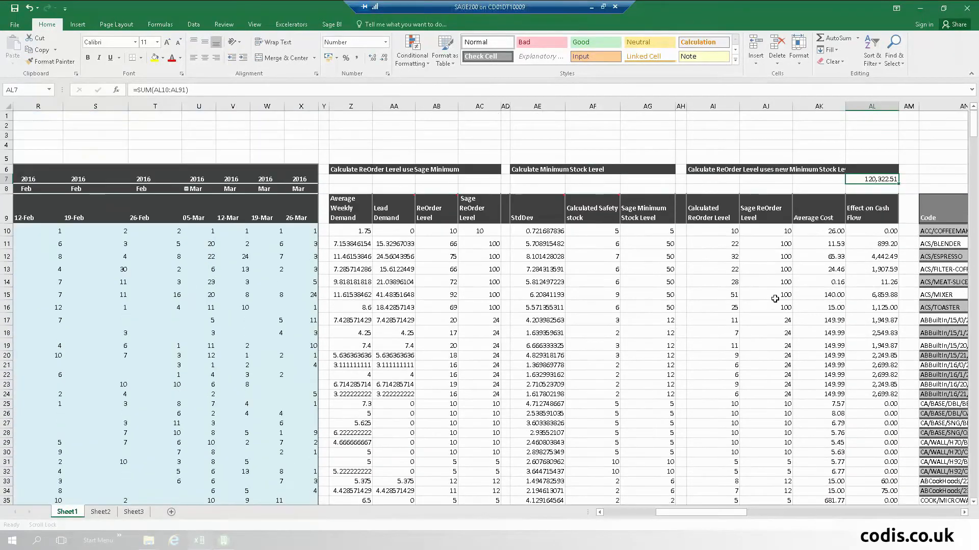
{"action": "left_click", "coordinate": [934, 254]}
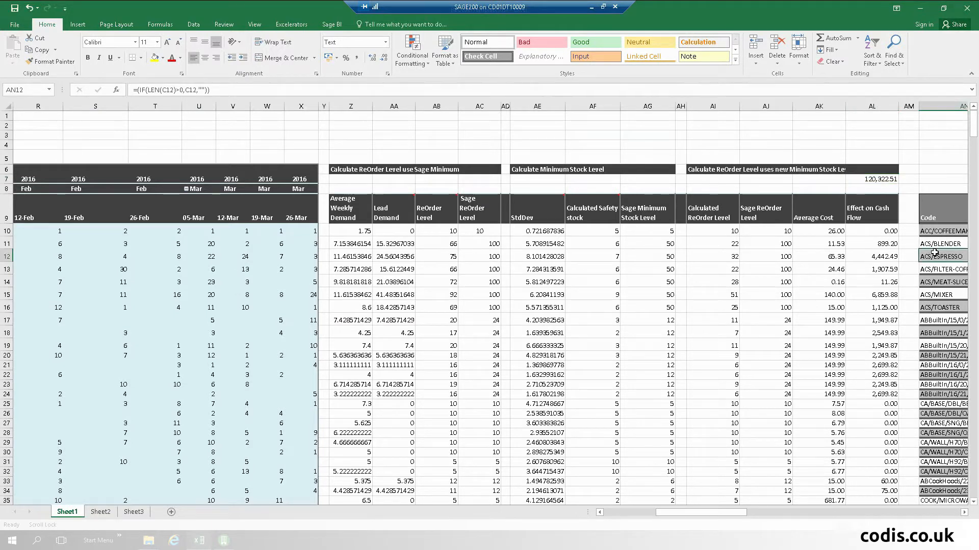
- Scroll to the upload table, check the AO12 and AP12 formulas, and open Excelerator Login
{"action": "scroll", "coordinate": [934, 253], "scroll_direction": "right", "scroll_amount": 8}
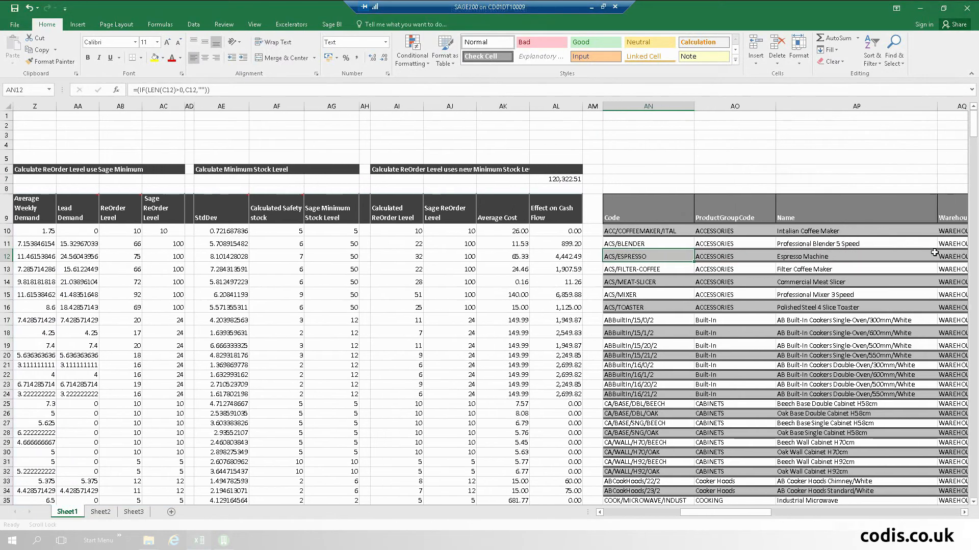
{"action": "scroll", "coordinate": [934, 253], "scroll_direction": "right", "scroll_amount": 4}
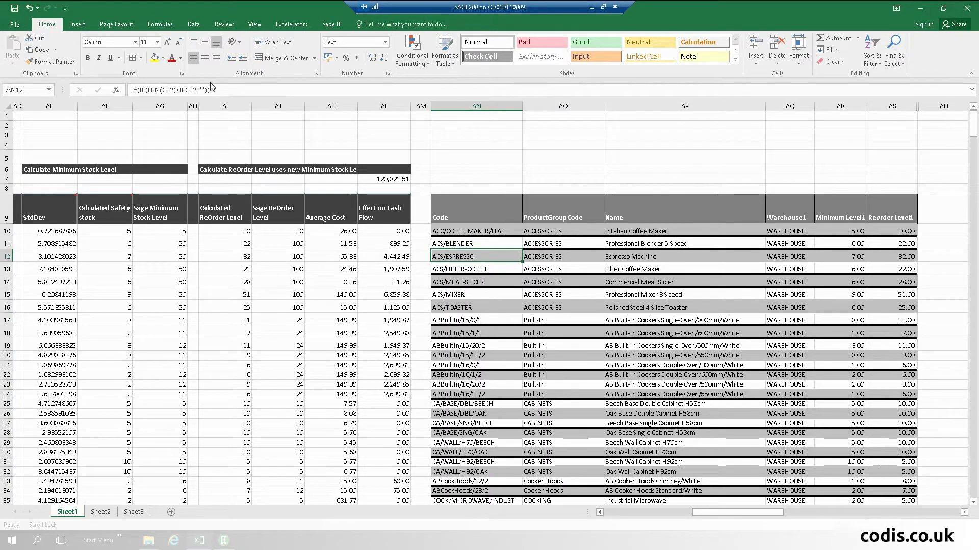
{"action": "left_click", "coordinate": [557, 256]}
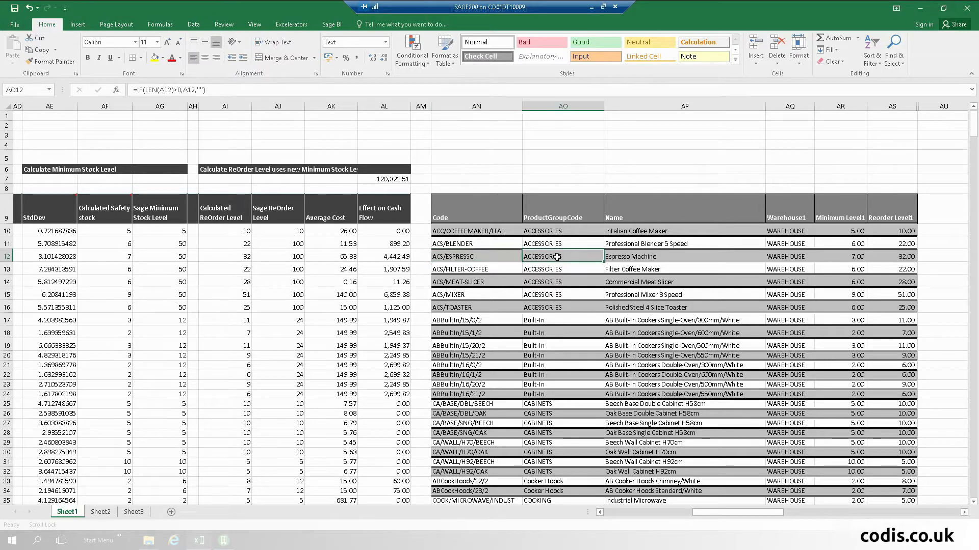
{"action": "left_click", "coordinate": [638, 262]}
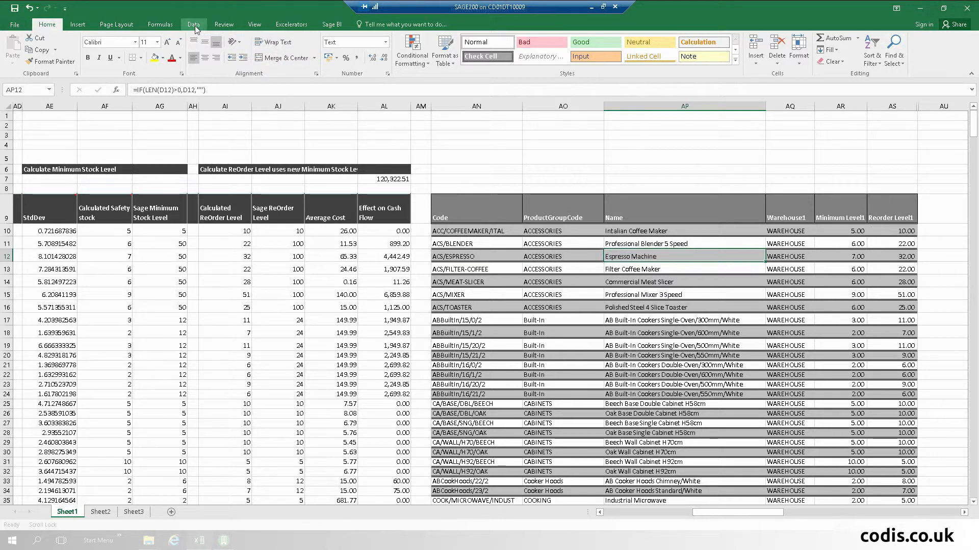
{"action": "left_click", "coordinate": [291, 25]}
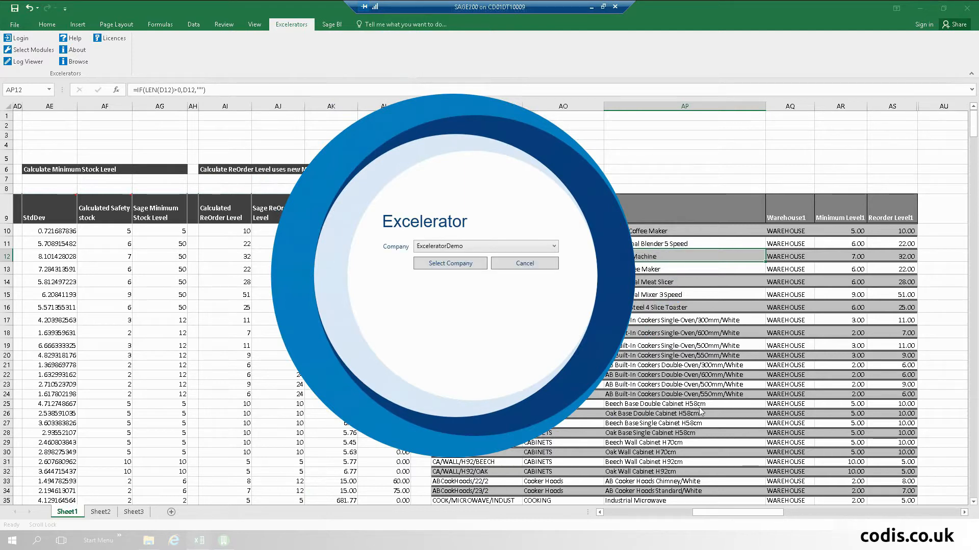
- Select the ExceleratorDemo company to sign in
{"action": "left_click", "coordinate": [454, 264]}
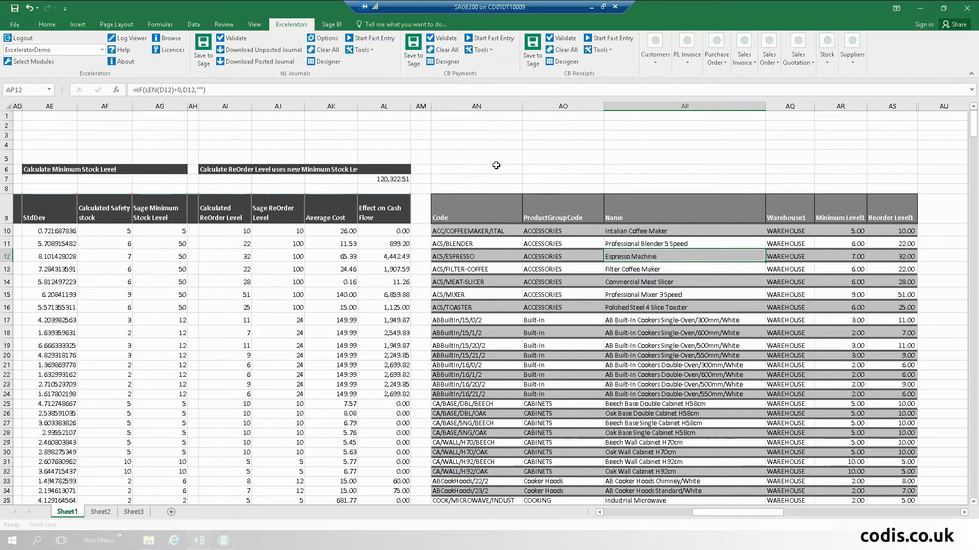
- Save the stock minimum and re-order levels to the Sage 200 demo company, updating 67 records
{"action": "left_click", "coordinate": [832, 47]}
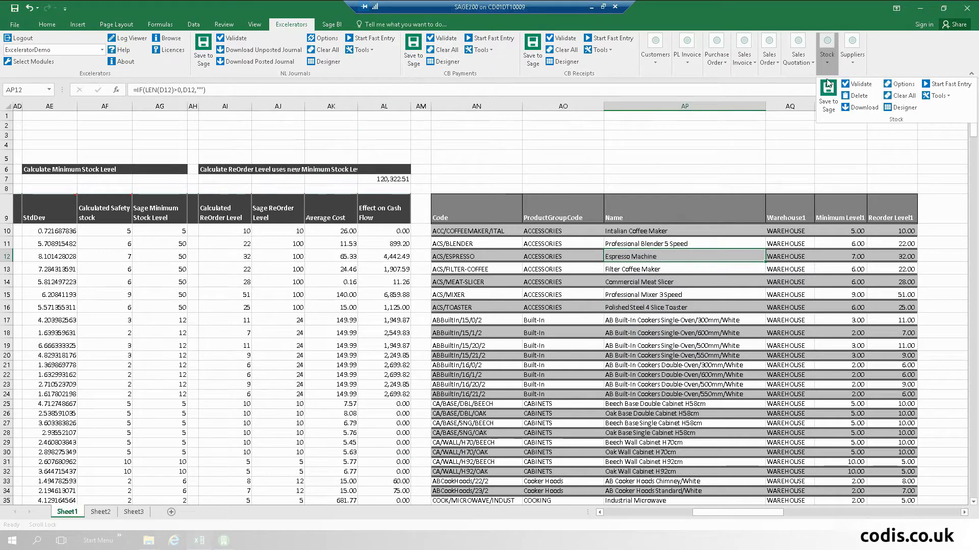
{"action": "left_click", "coordinate": [827, 99]}
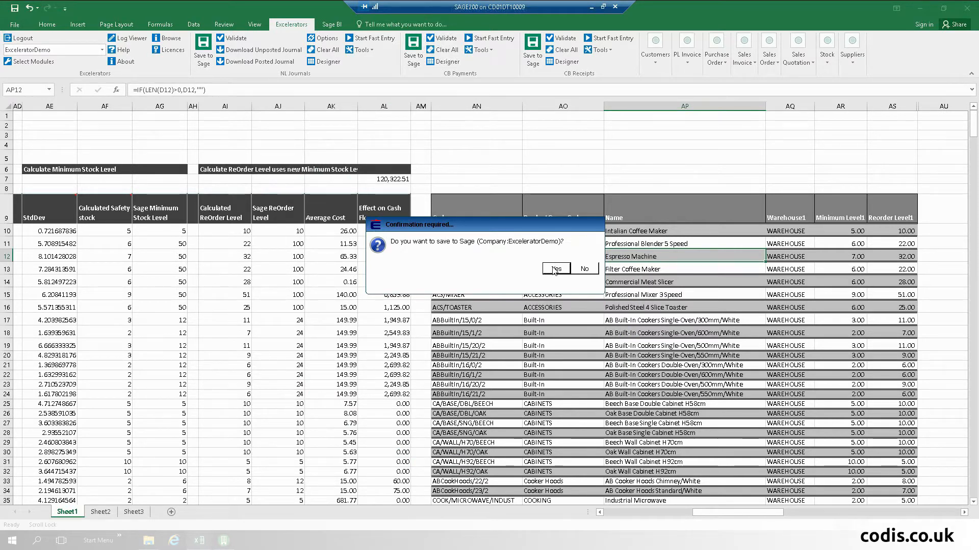
{"action": "left_click", "coordinate": [555, 269]}
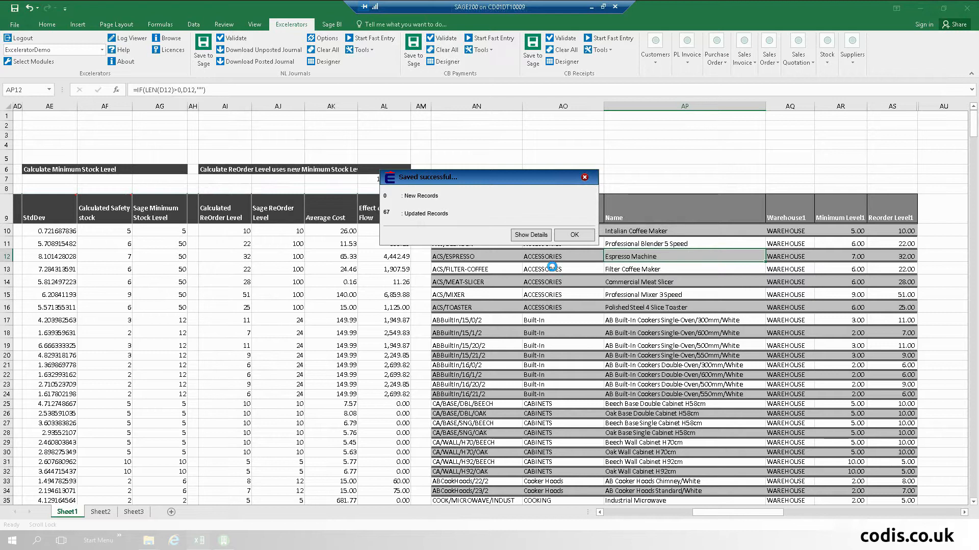
{"action": "left_click", "coordinate": [570, 235]}
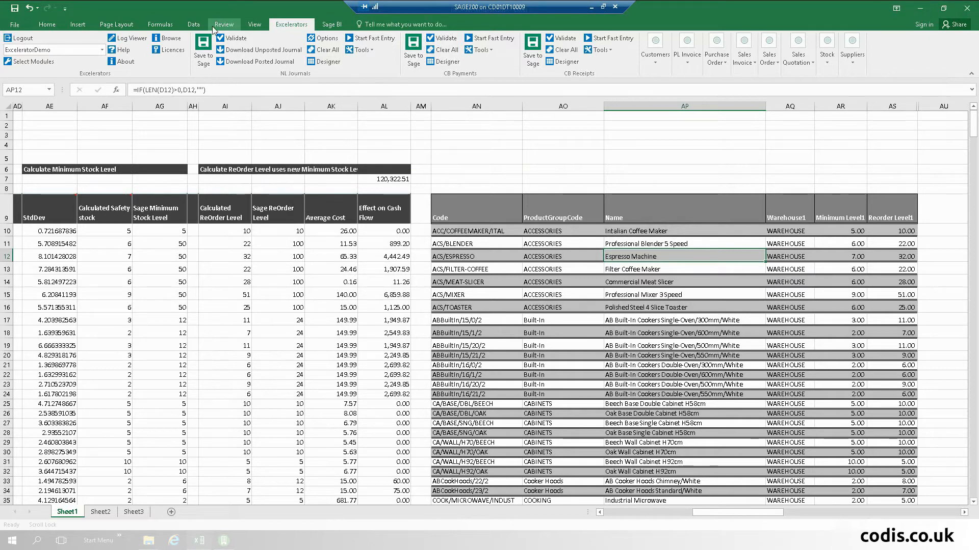
- Refresh all workbook data so ACS/ESPRESSO shows minimum 7.00 and re-order 32.00
{"action": "left_click", "coordinate": [187, 23]}
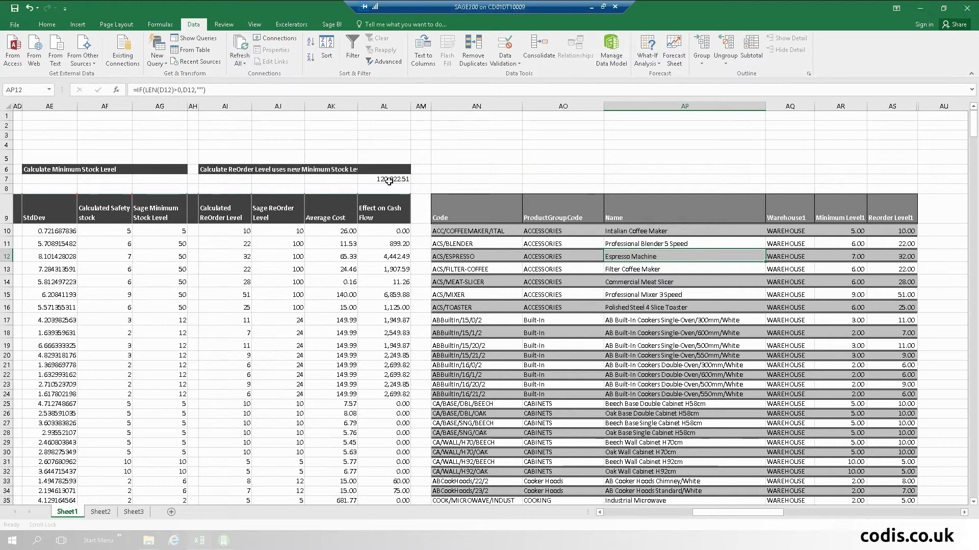
{"action": "left_click", "coordinate": [242, 50]}
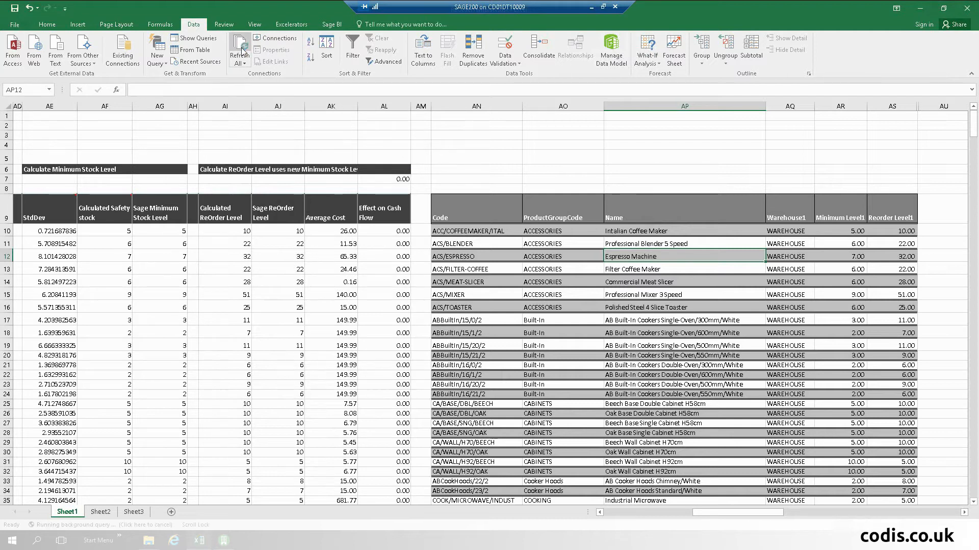